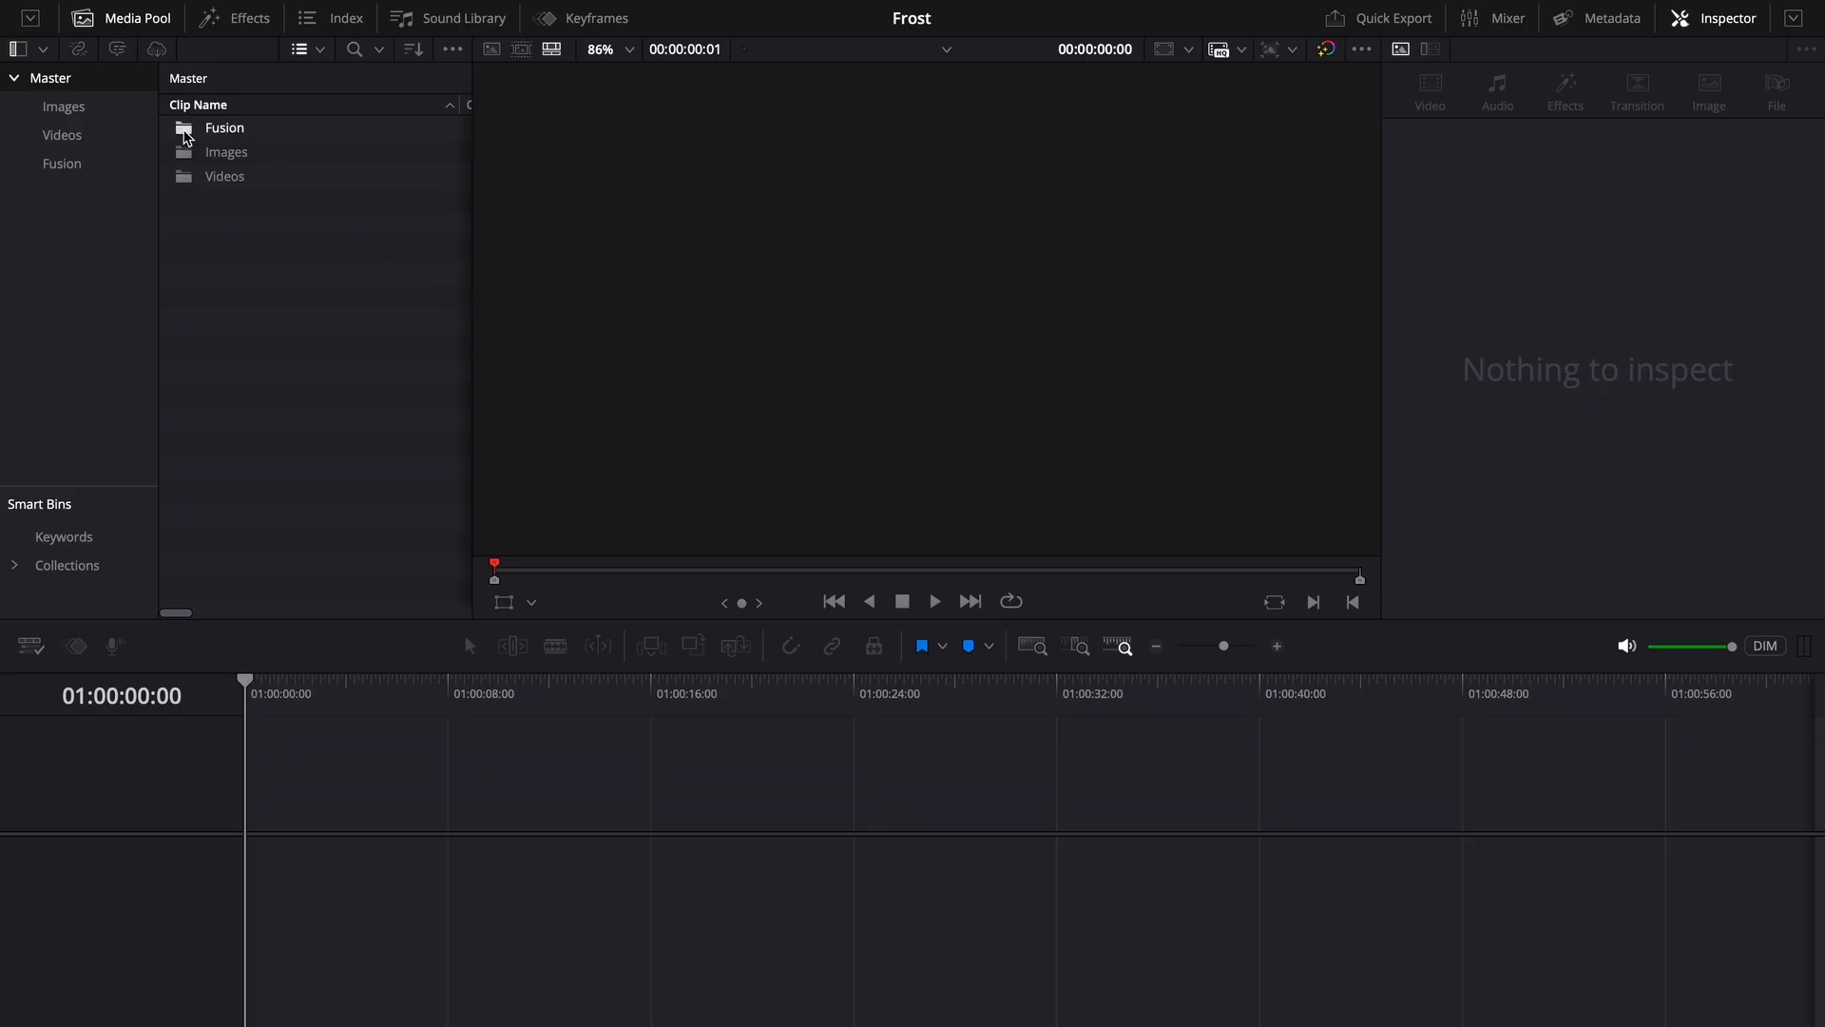
- Create a new Fusion composition in the Fusion bin named Frost Fusion
{"action": "double_click", "coordinate": [186, 133]}
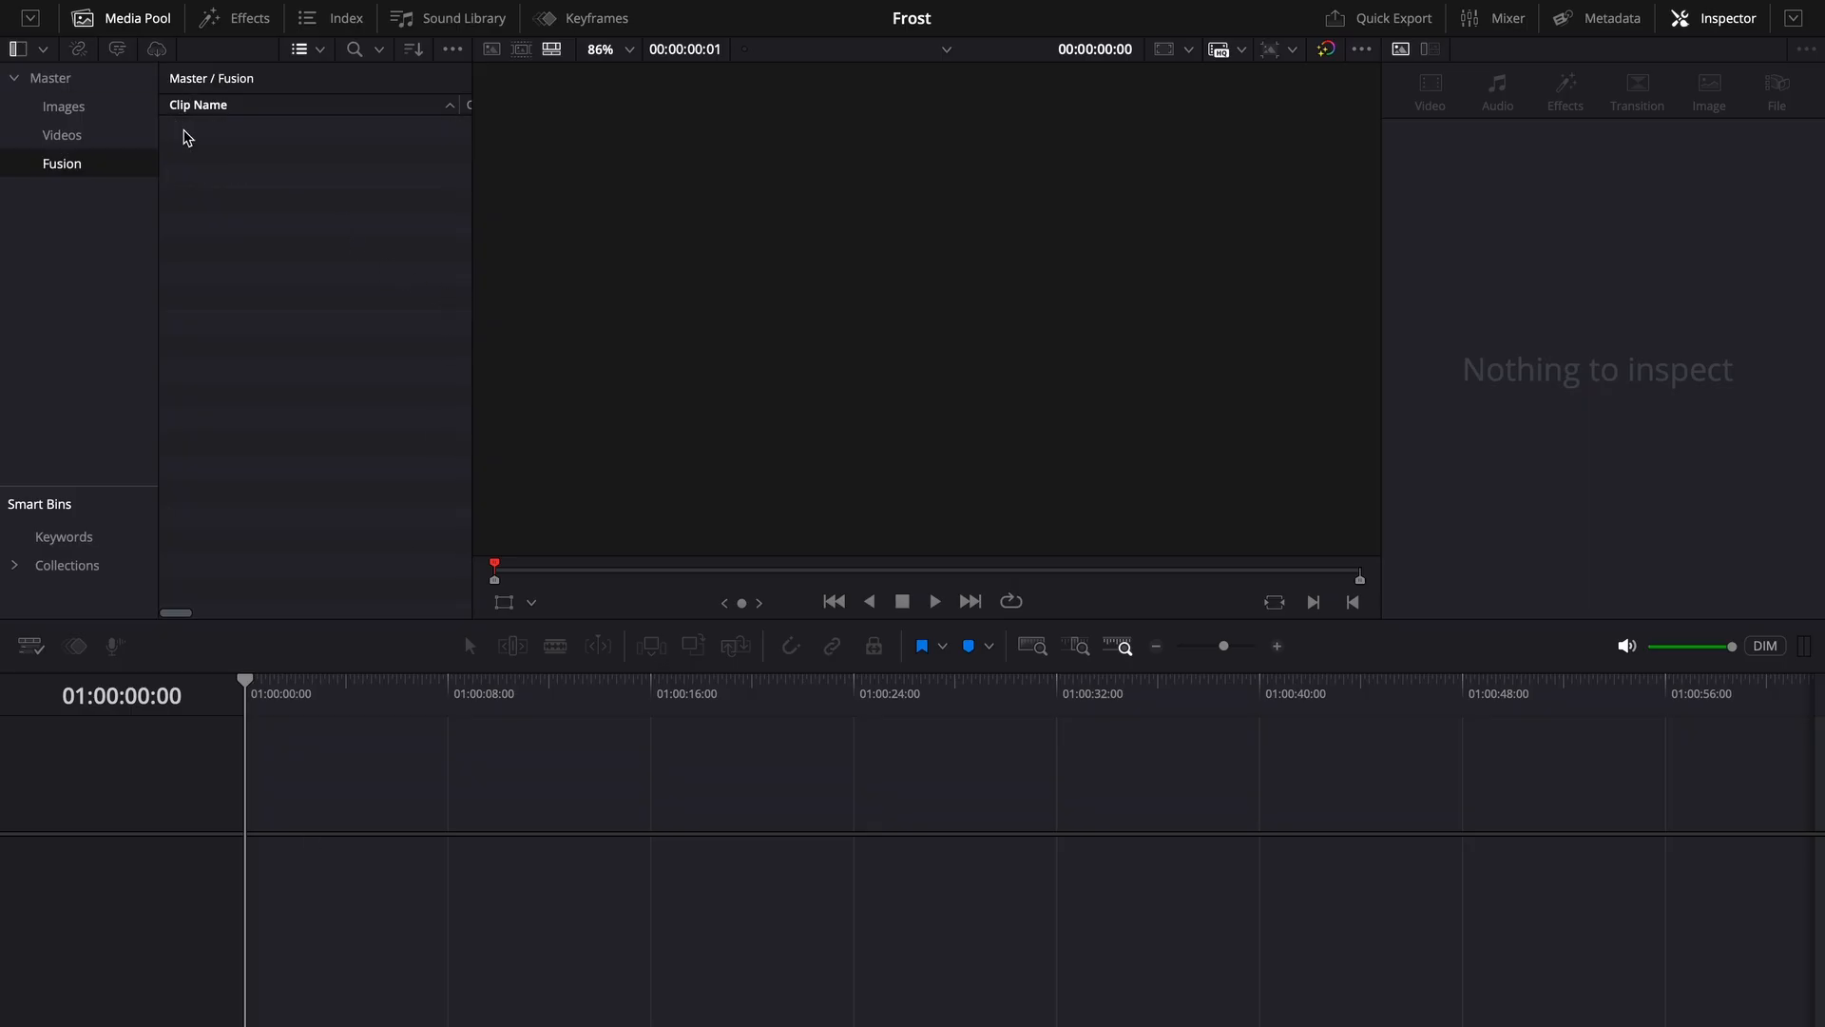
{"action": "right_click", "coordinate": [255, 232]}
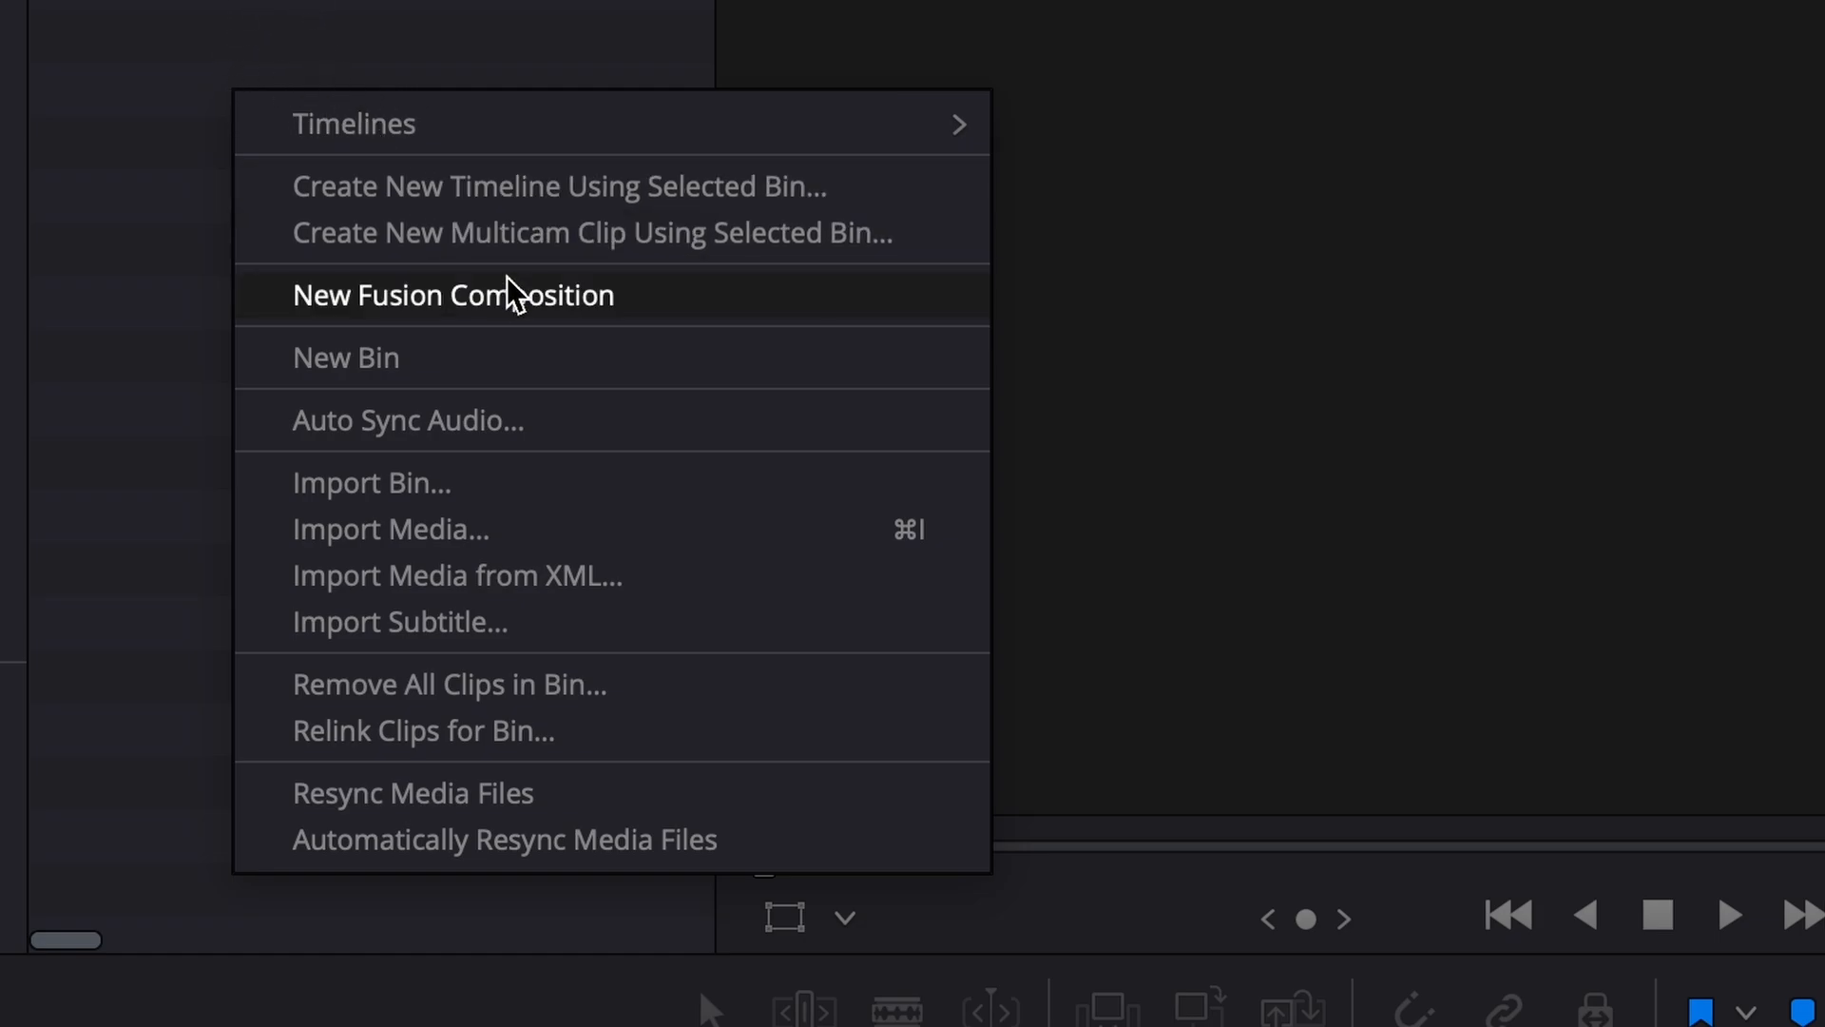
{"action": "left_click", "coordinate": [502, 301]}
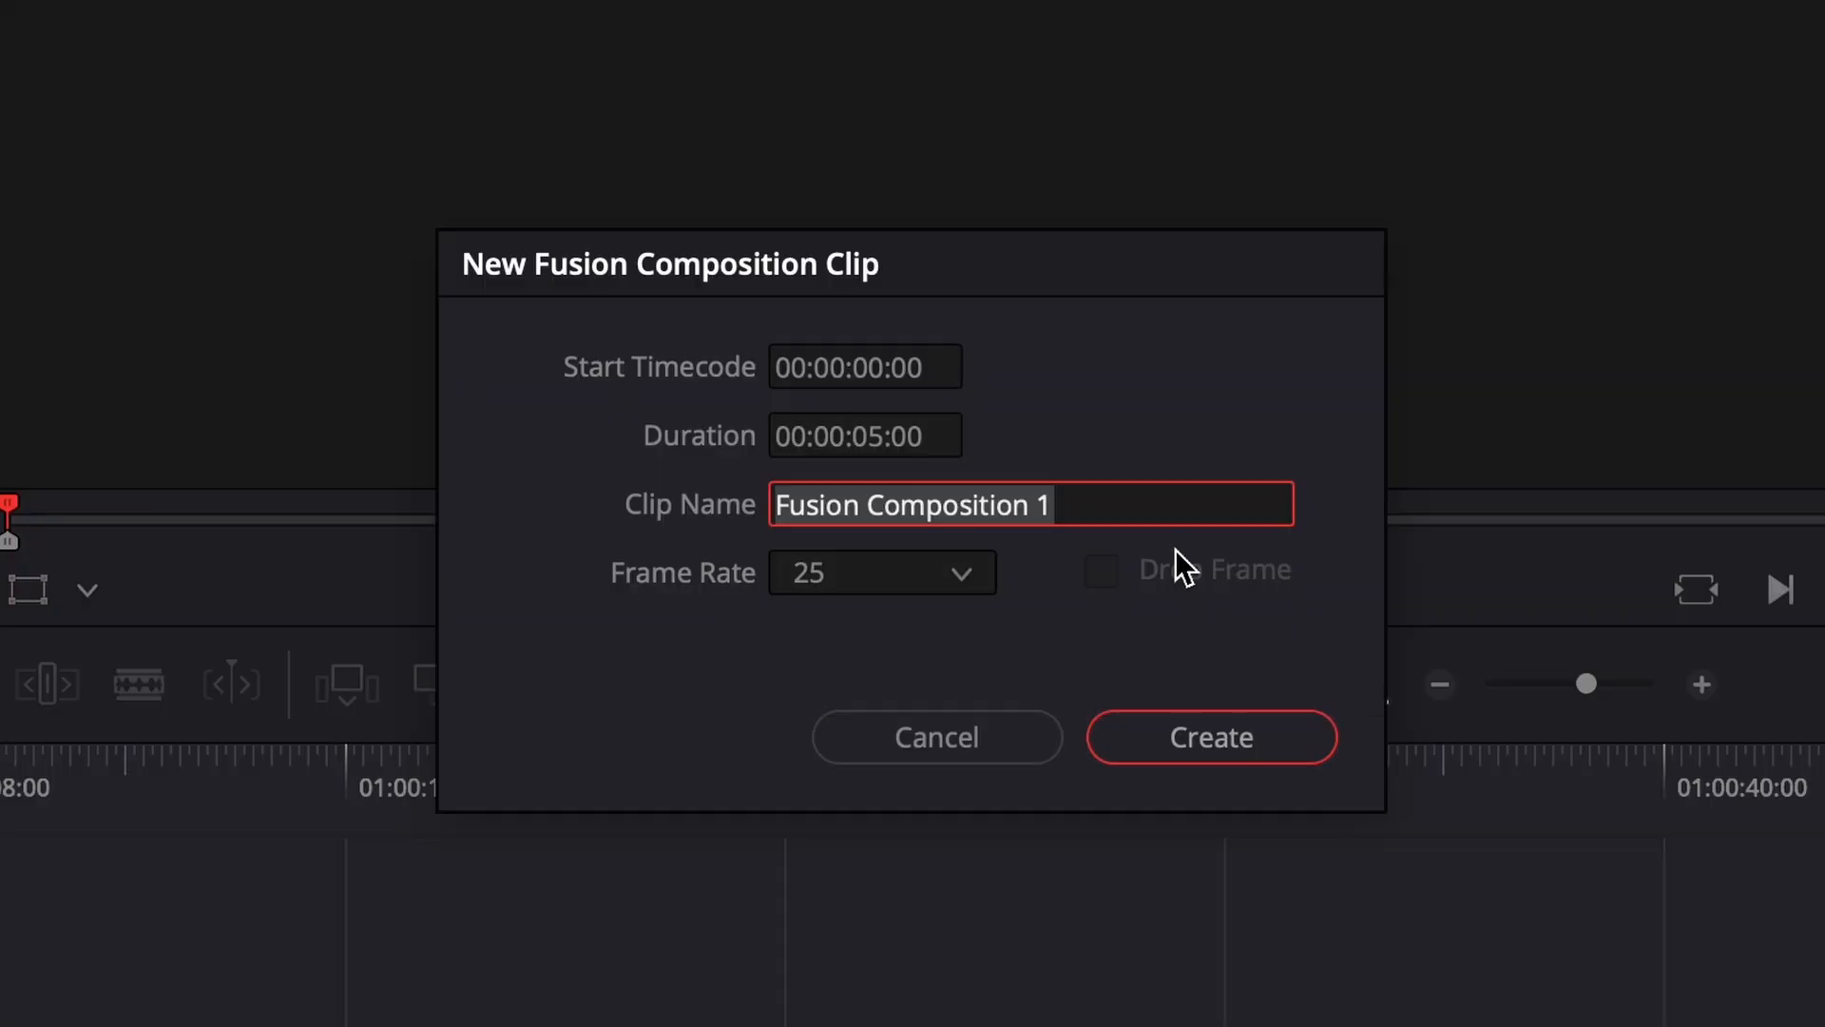
{"action": "type", "text": "Fr"}
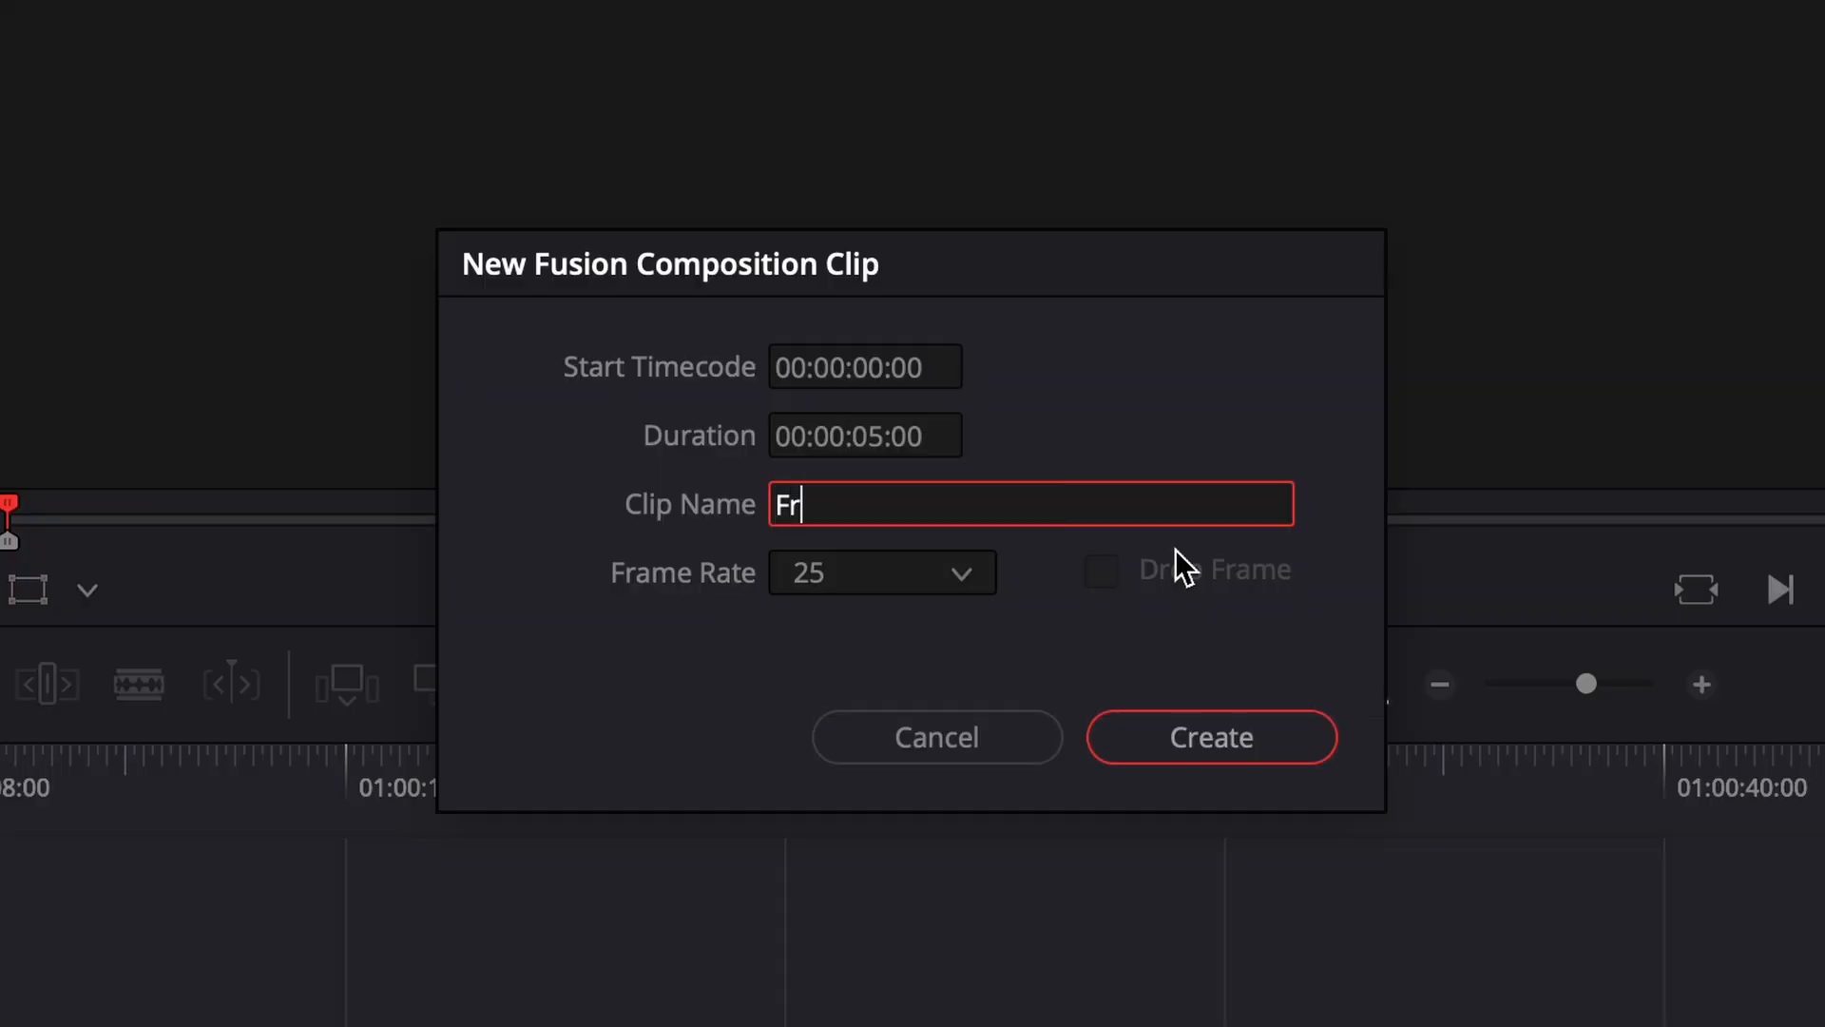
{"action": "type", "text": "ost Fusion"}
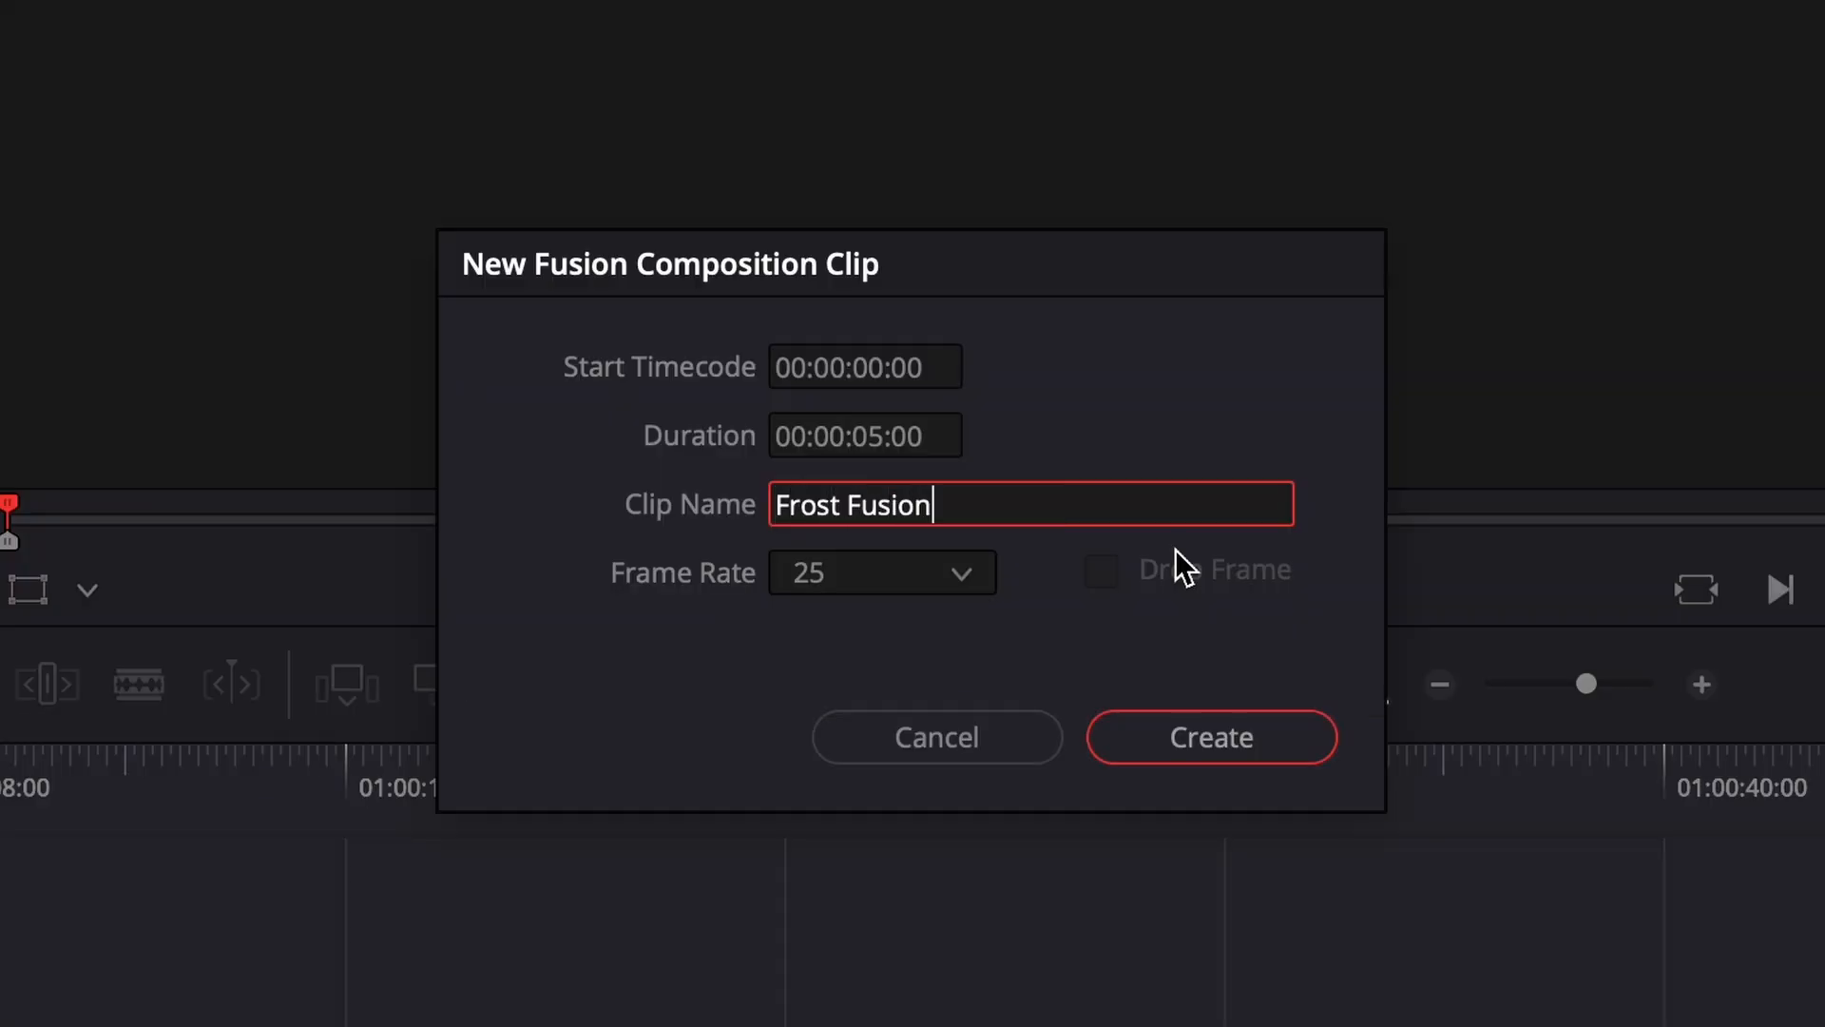
{"action": "key", "text": "Return"}
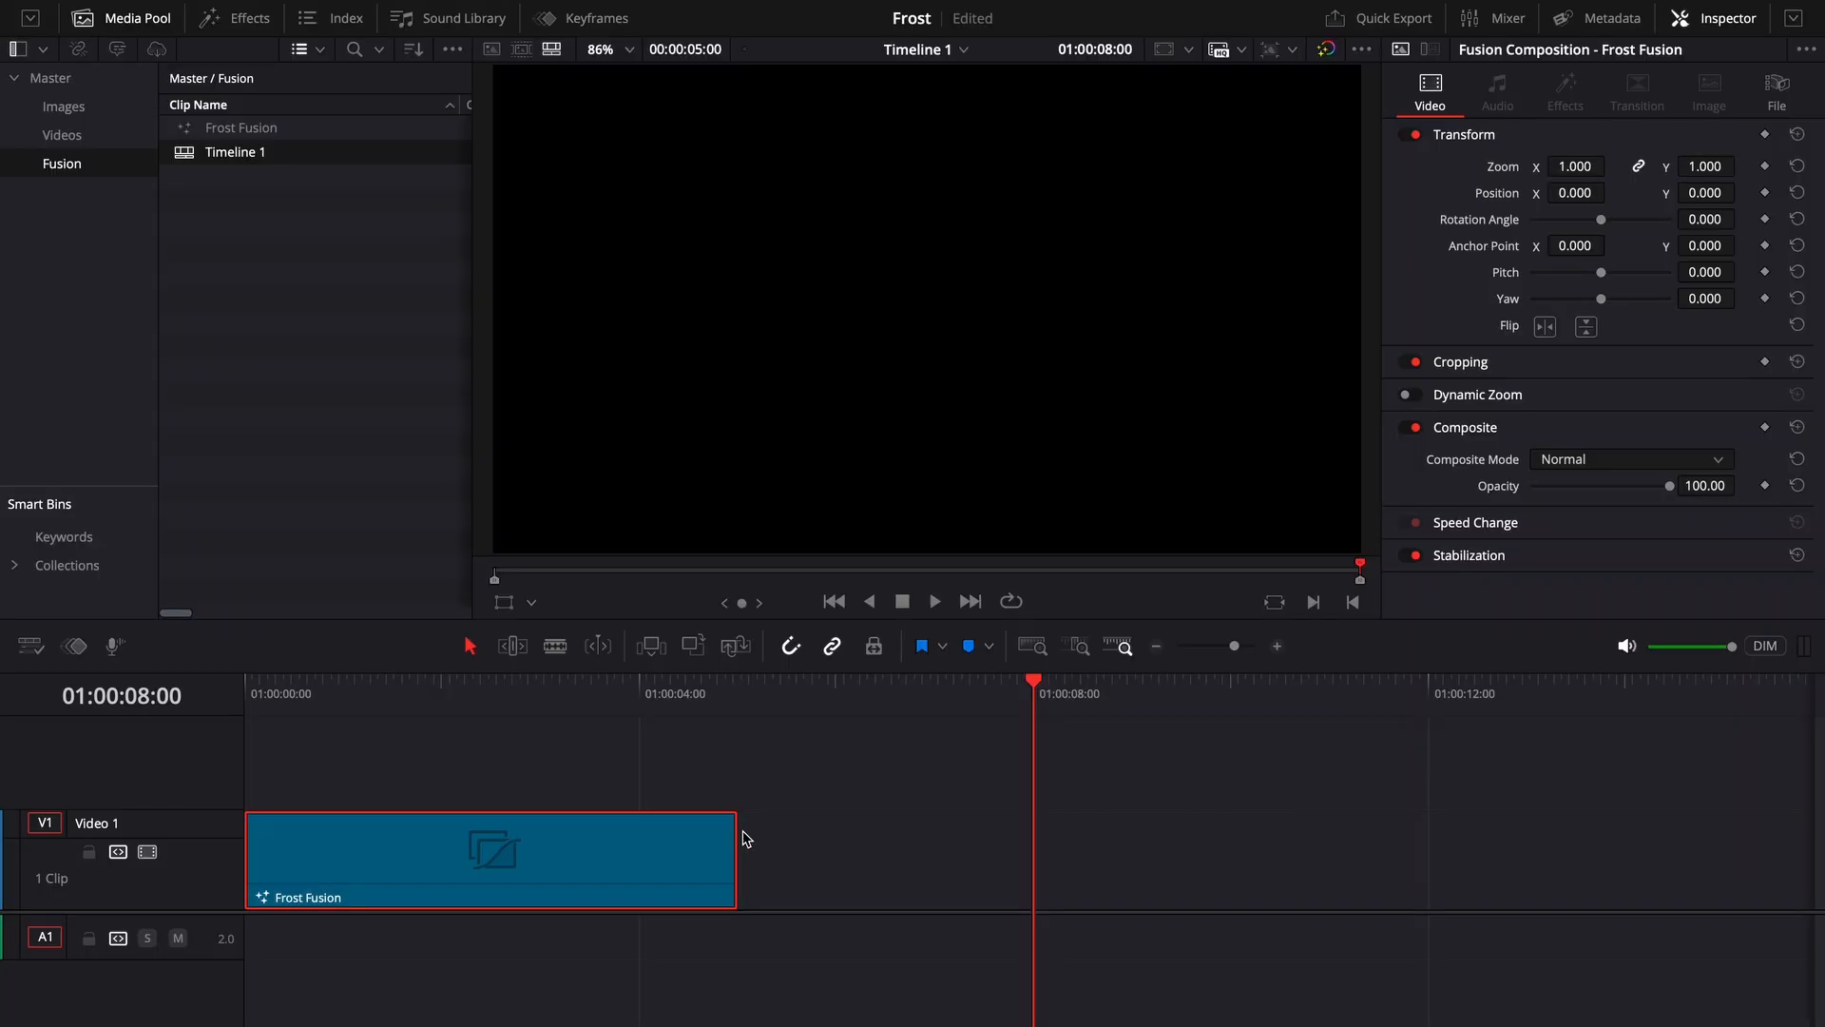
- Extend the Frost Fusion clip on the timeline to 8 seconds, select it and open it in the Fusion page
{"action": "left_click_drag", "start_coordinate": [743, 836], "coordinate": [1034, 831]}
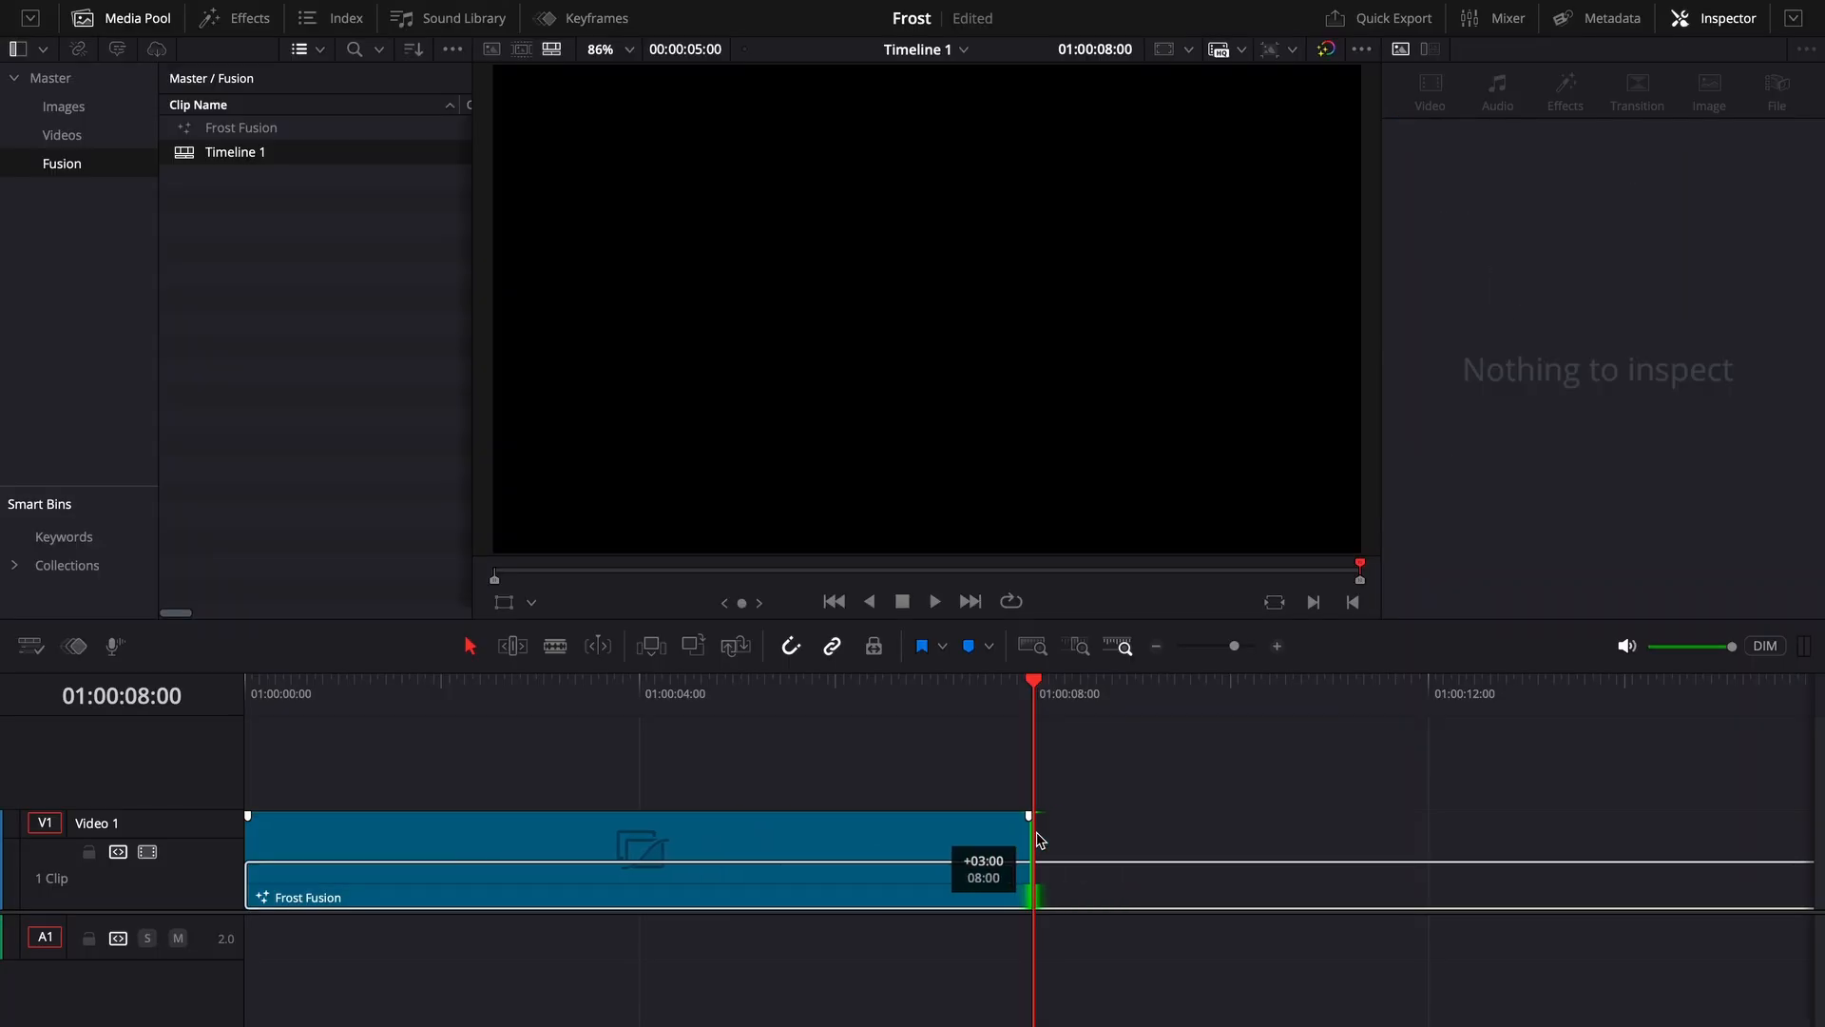
{"action": "left_click", "coordinate": [703, 705]}
{"action": "left_click", "coordinate": [827, 870]}
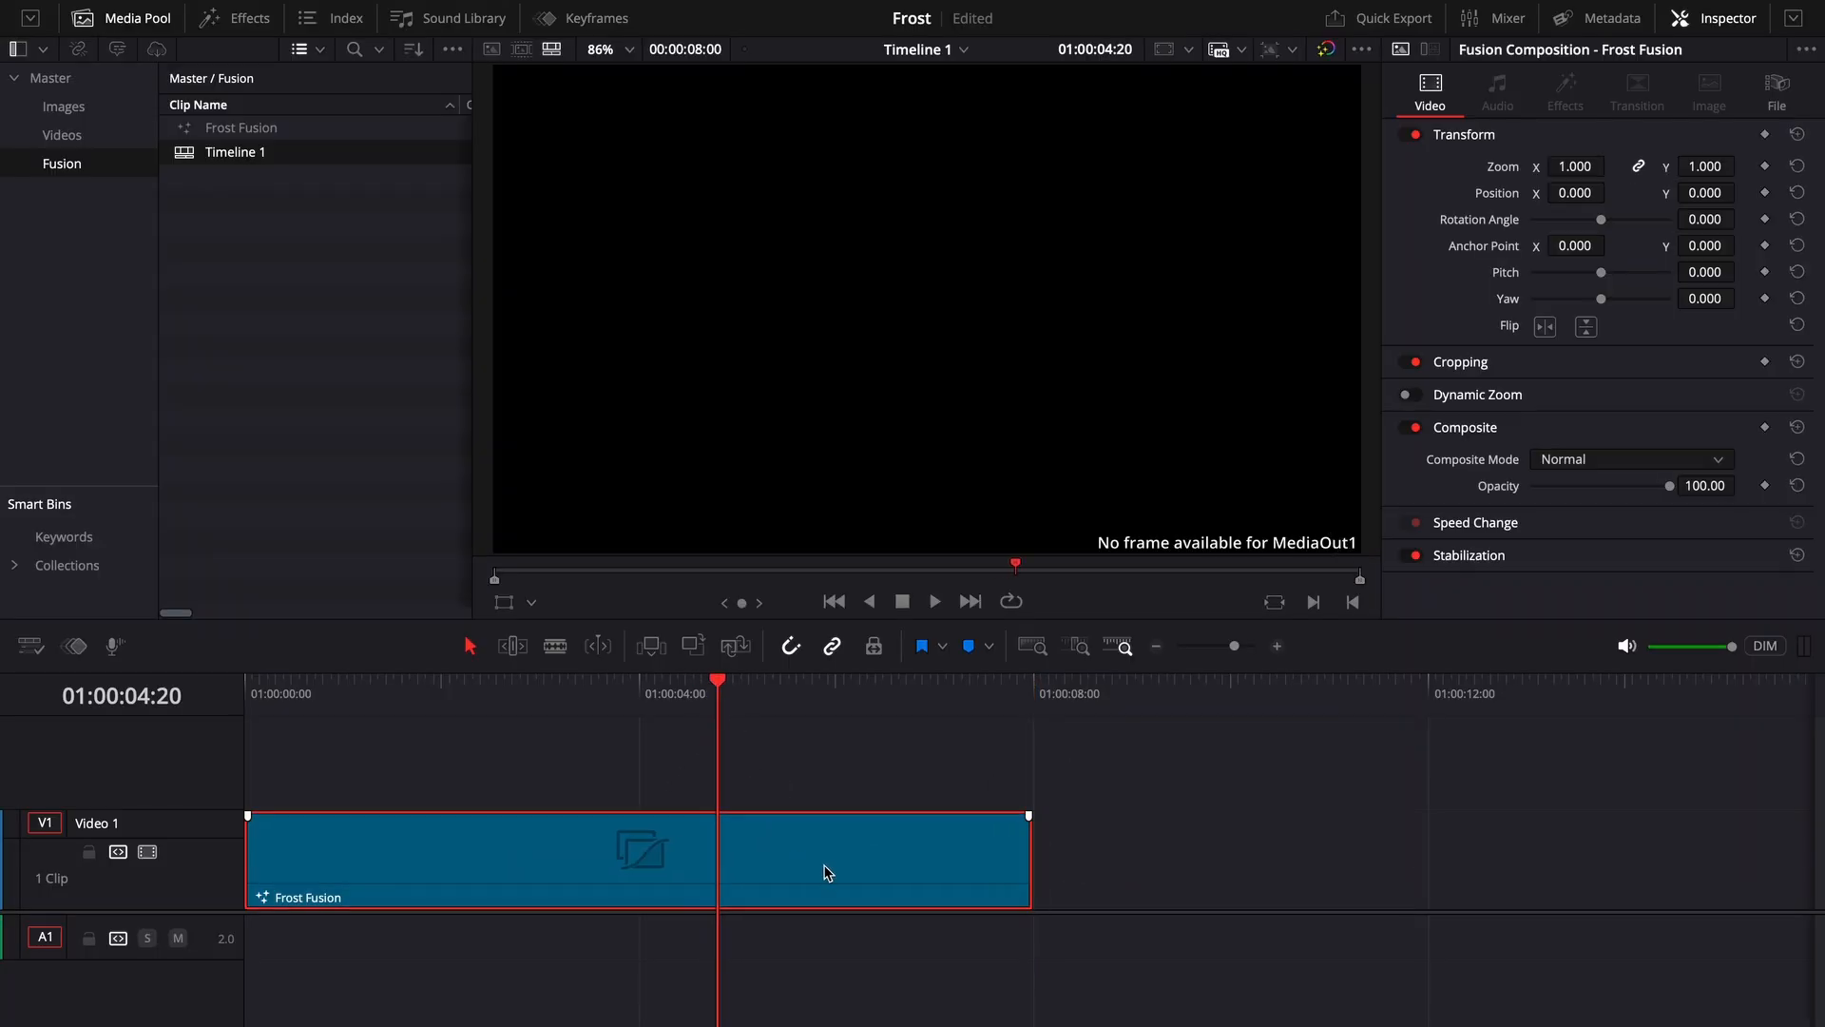
{"action": "key", "text": "shift+5"}
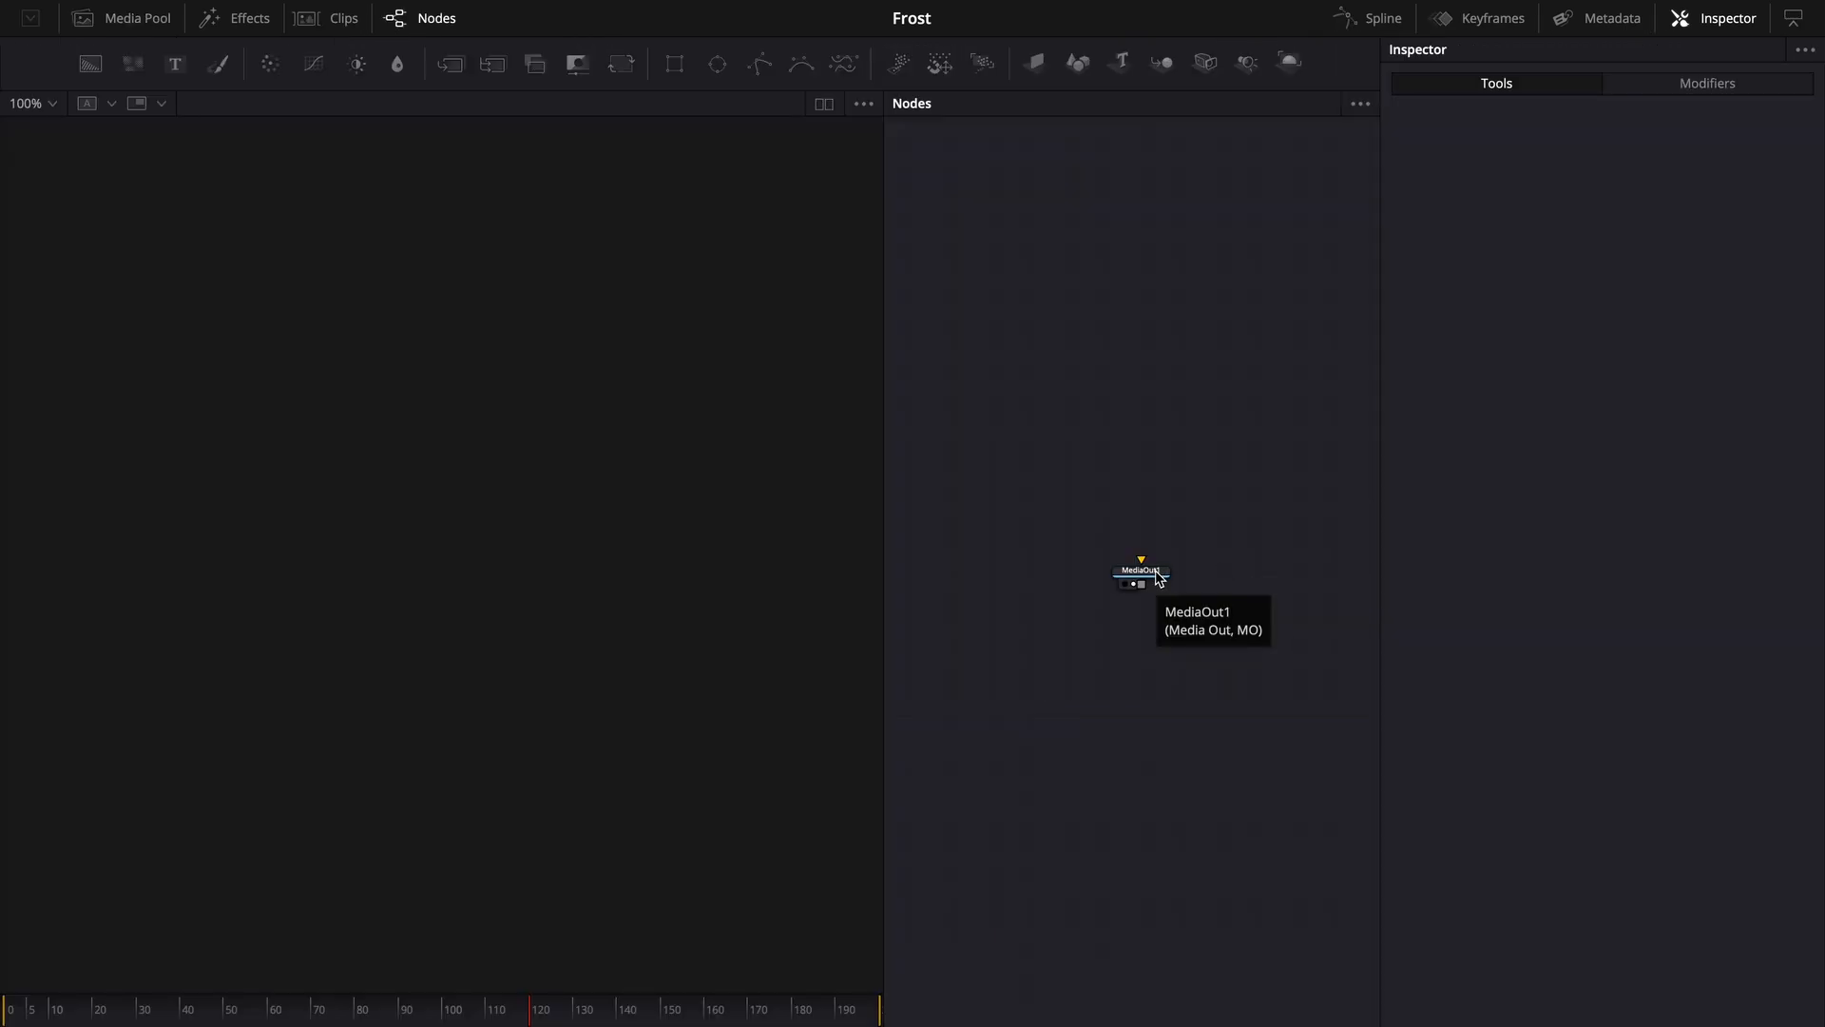
- Bring the three ice images from the Media Pool into the node graph as MediaIn nodes and line them up to the grid
{"action": "left_click_drag", "start_coordinate": [1159, 577], "coordinate": [1167, 677]}
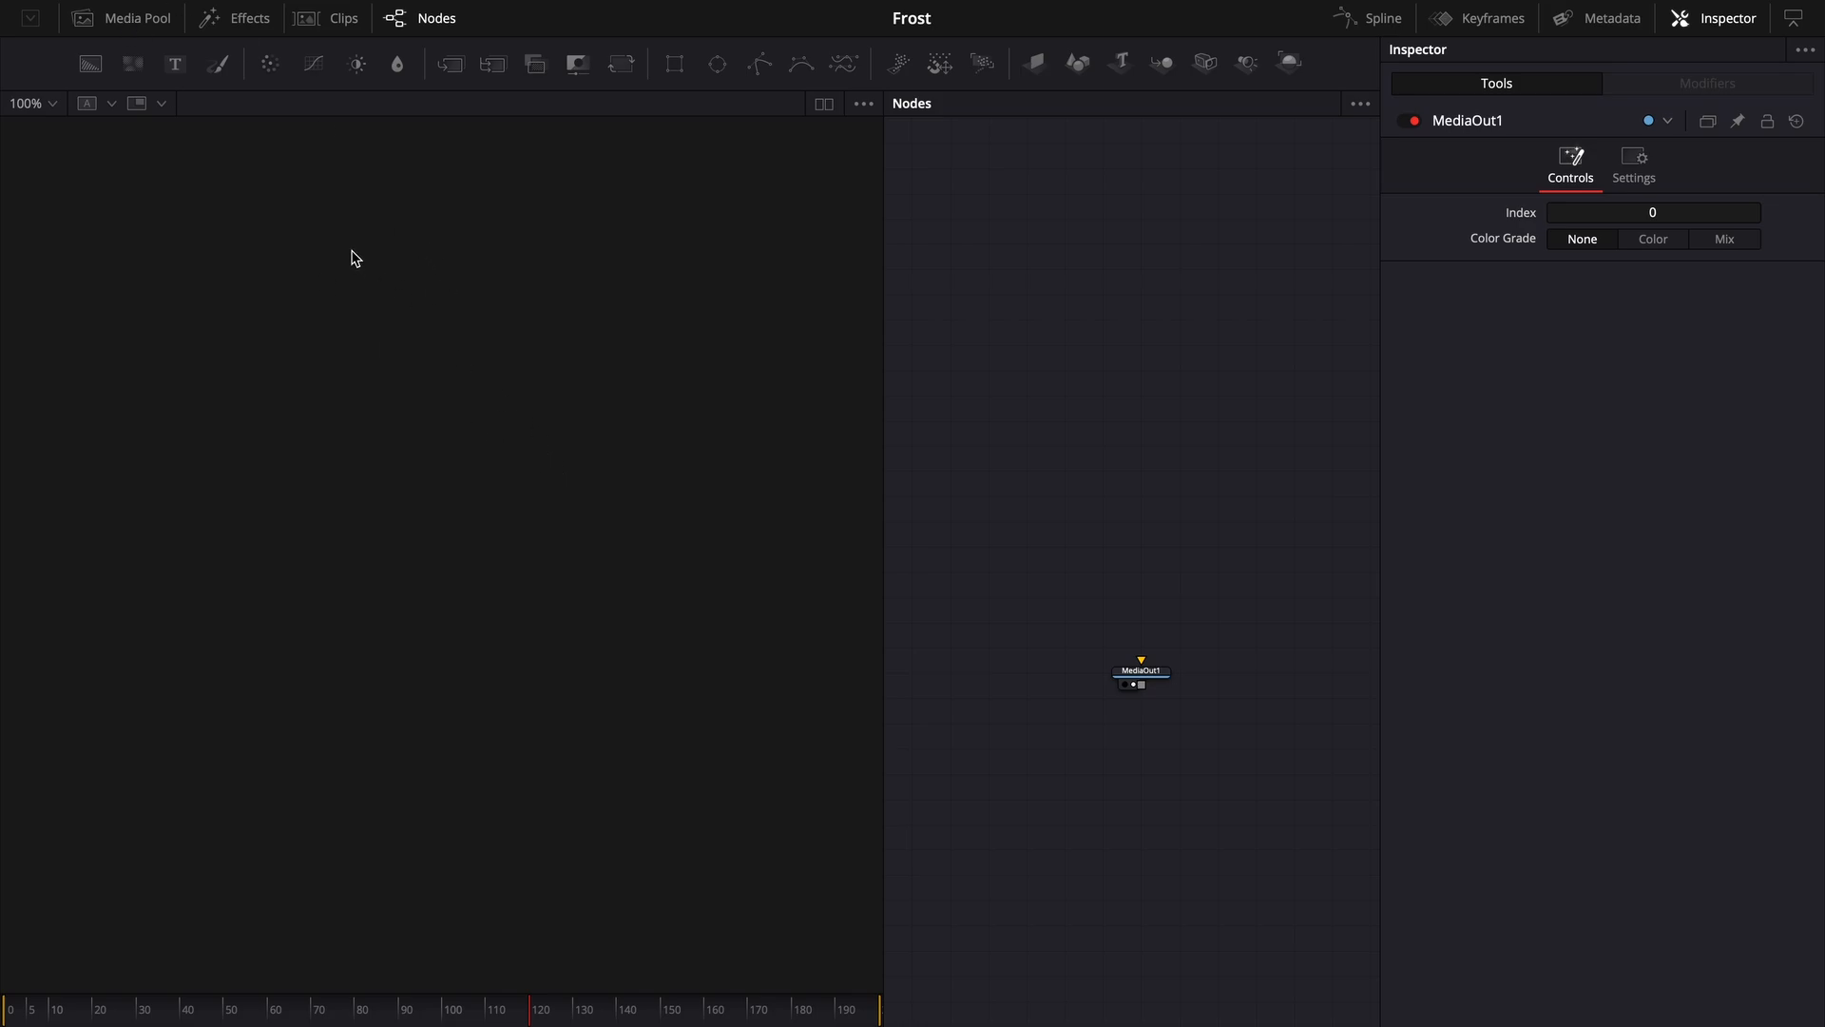
{"action": "left_click", "coordinate": [137, 18]}
{"action": "left_click_drag", "start_coordinate": [652, 981], "coordinate": [1072, 393]}
{"action": "left_click_drag", "start_coordinate": [1245, 271], "coordinate": [1022, 364]}
{"action": "right_click", "coordinate": [1022, 364]}
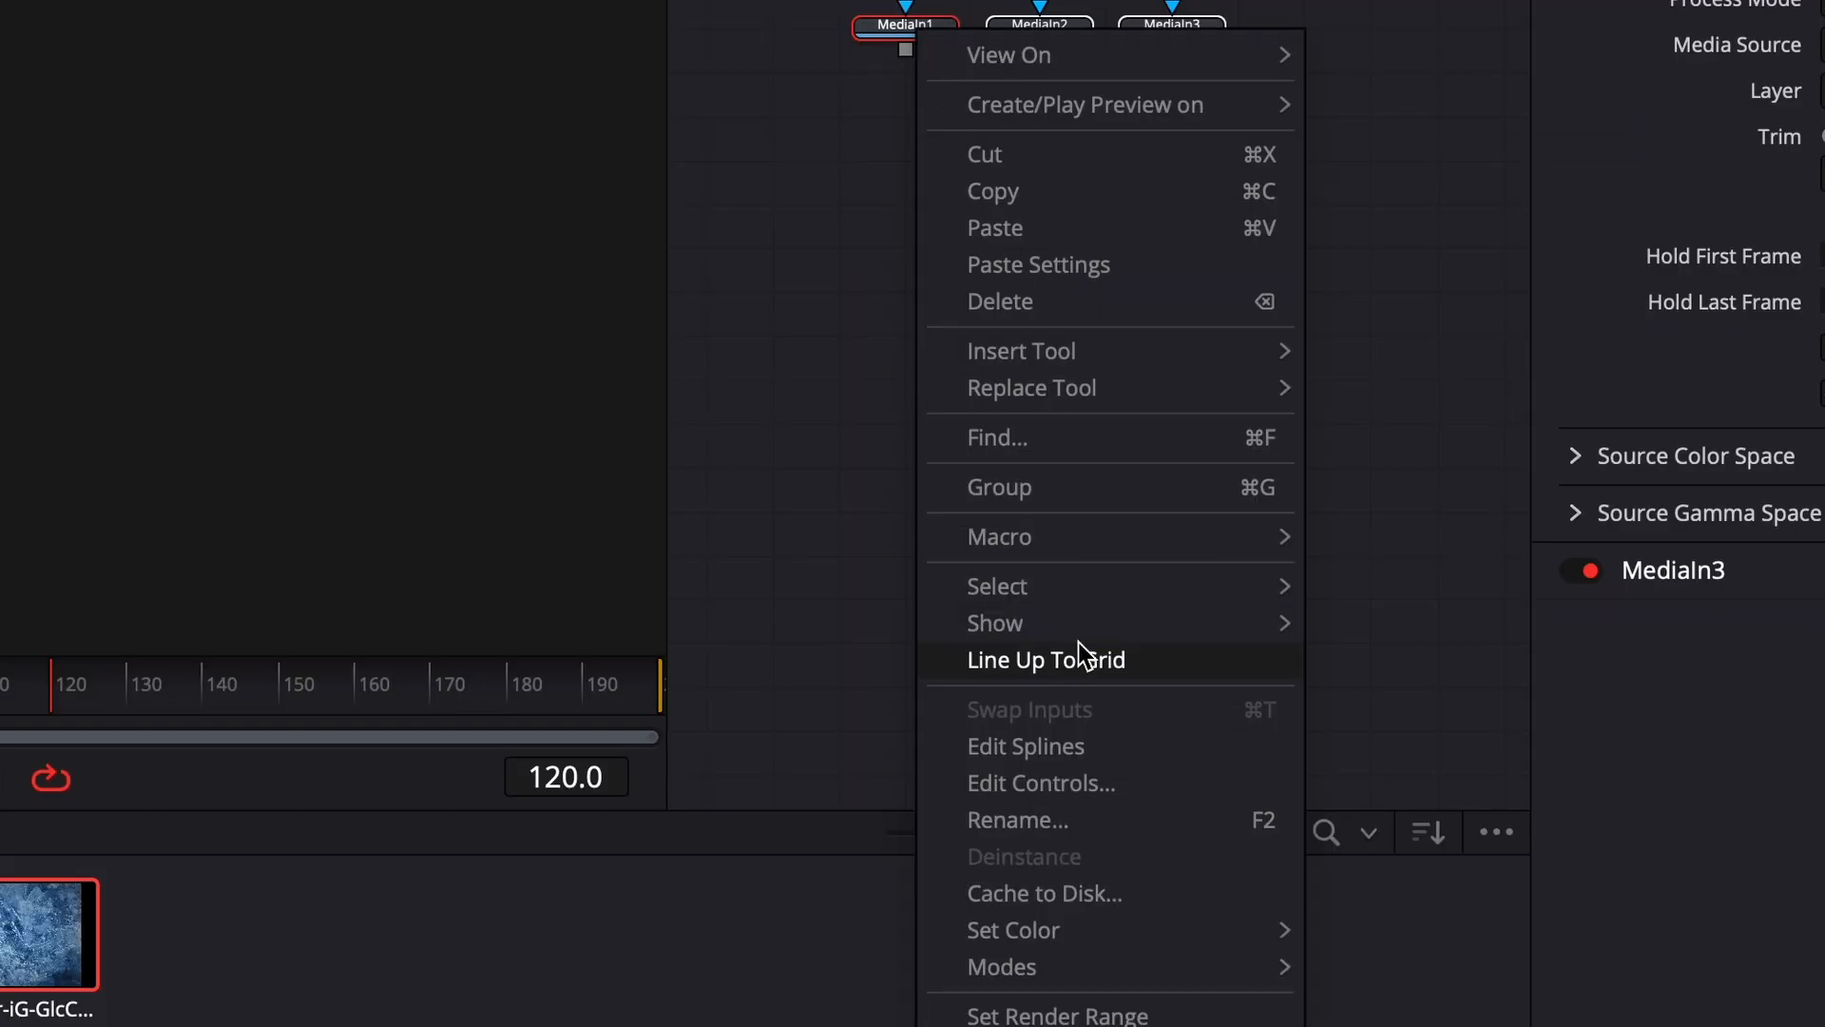
{"action": "mouse_move", "coordinate": [1203, 697]}
{"action": "left_click", "coordinate": [1371, 623]}
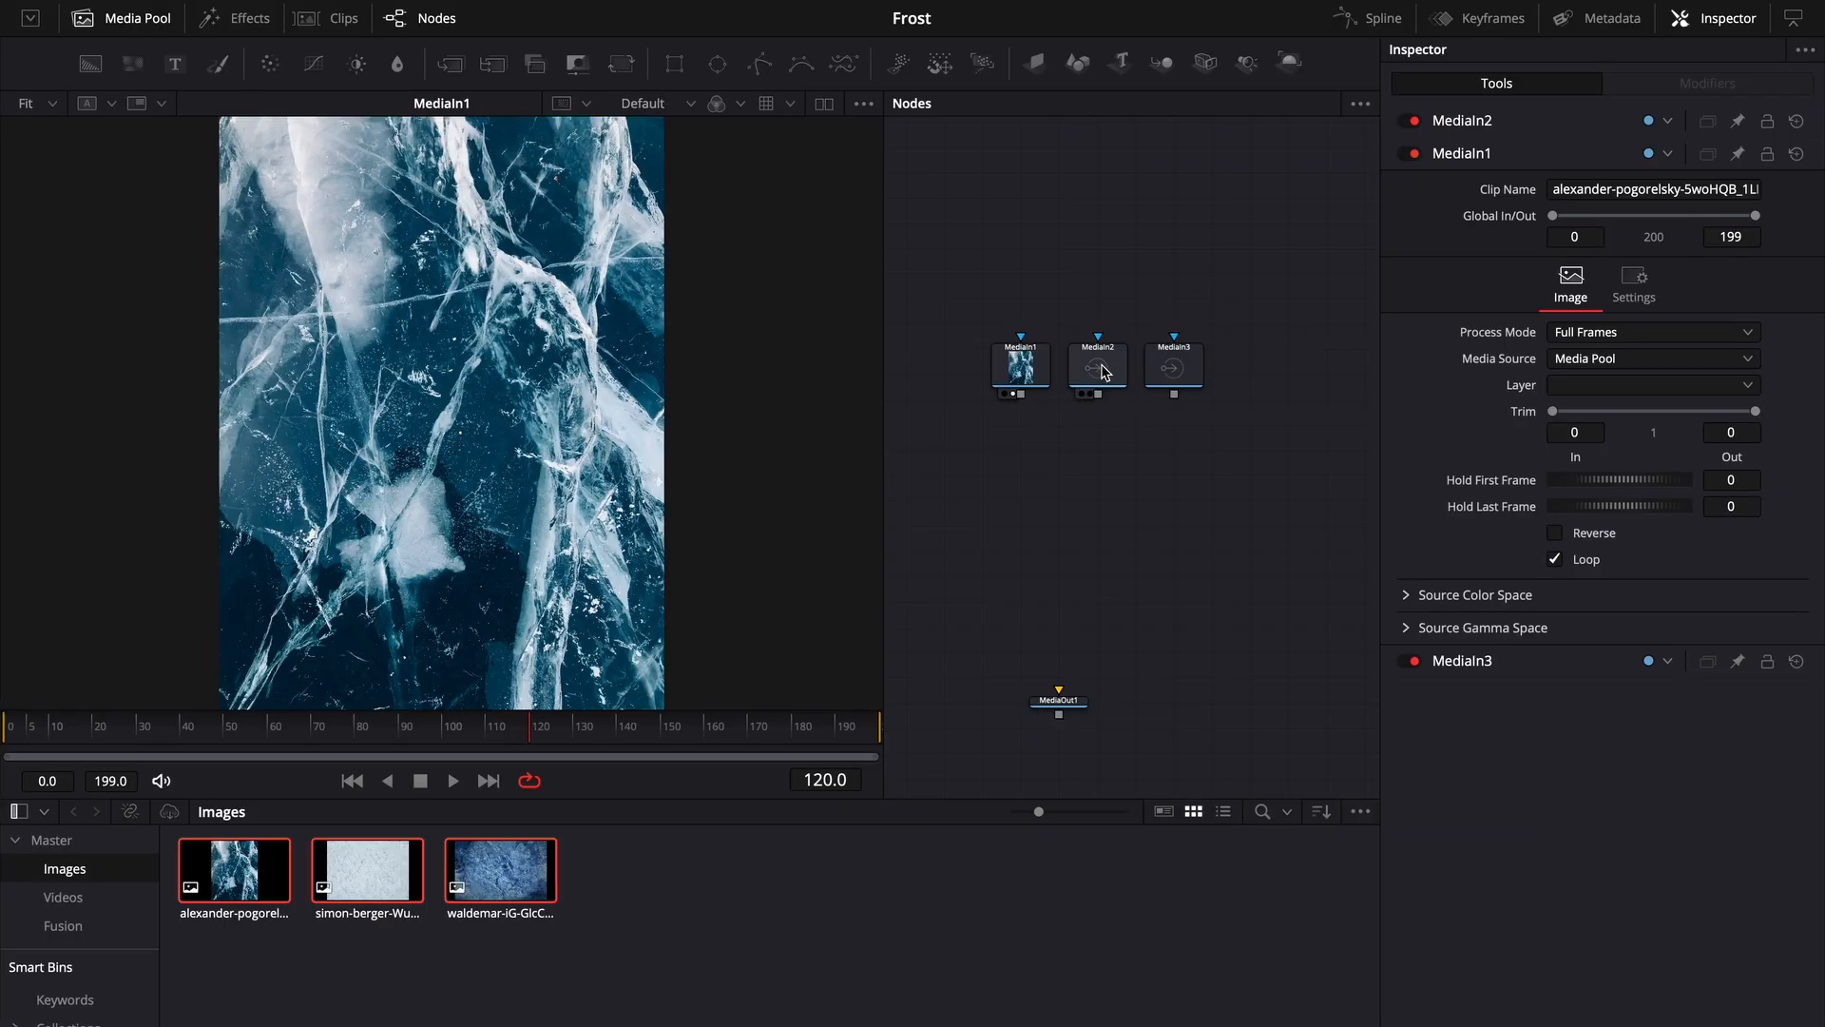
- Add a Text+ node to the composition with the word FROST
{"action": "key", "text": "shift+space"}
{"action": "type", "text": "t"}
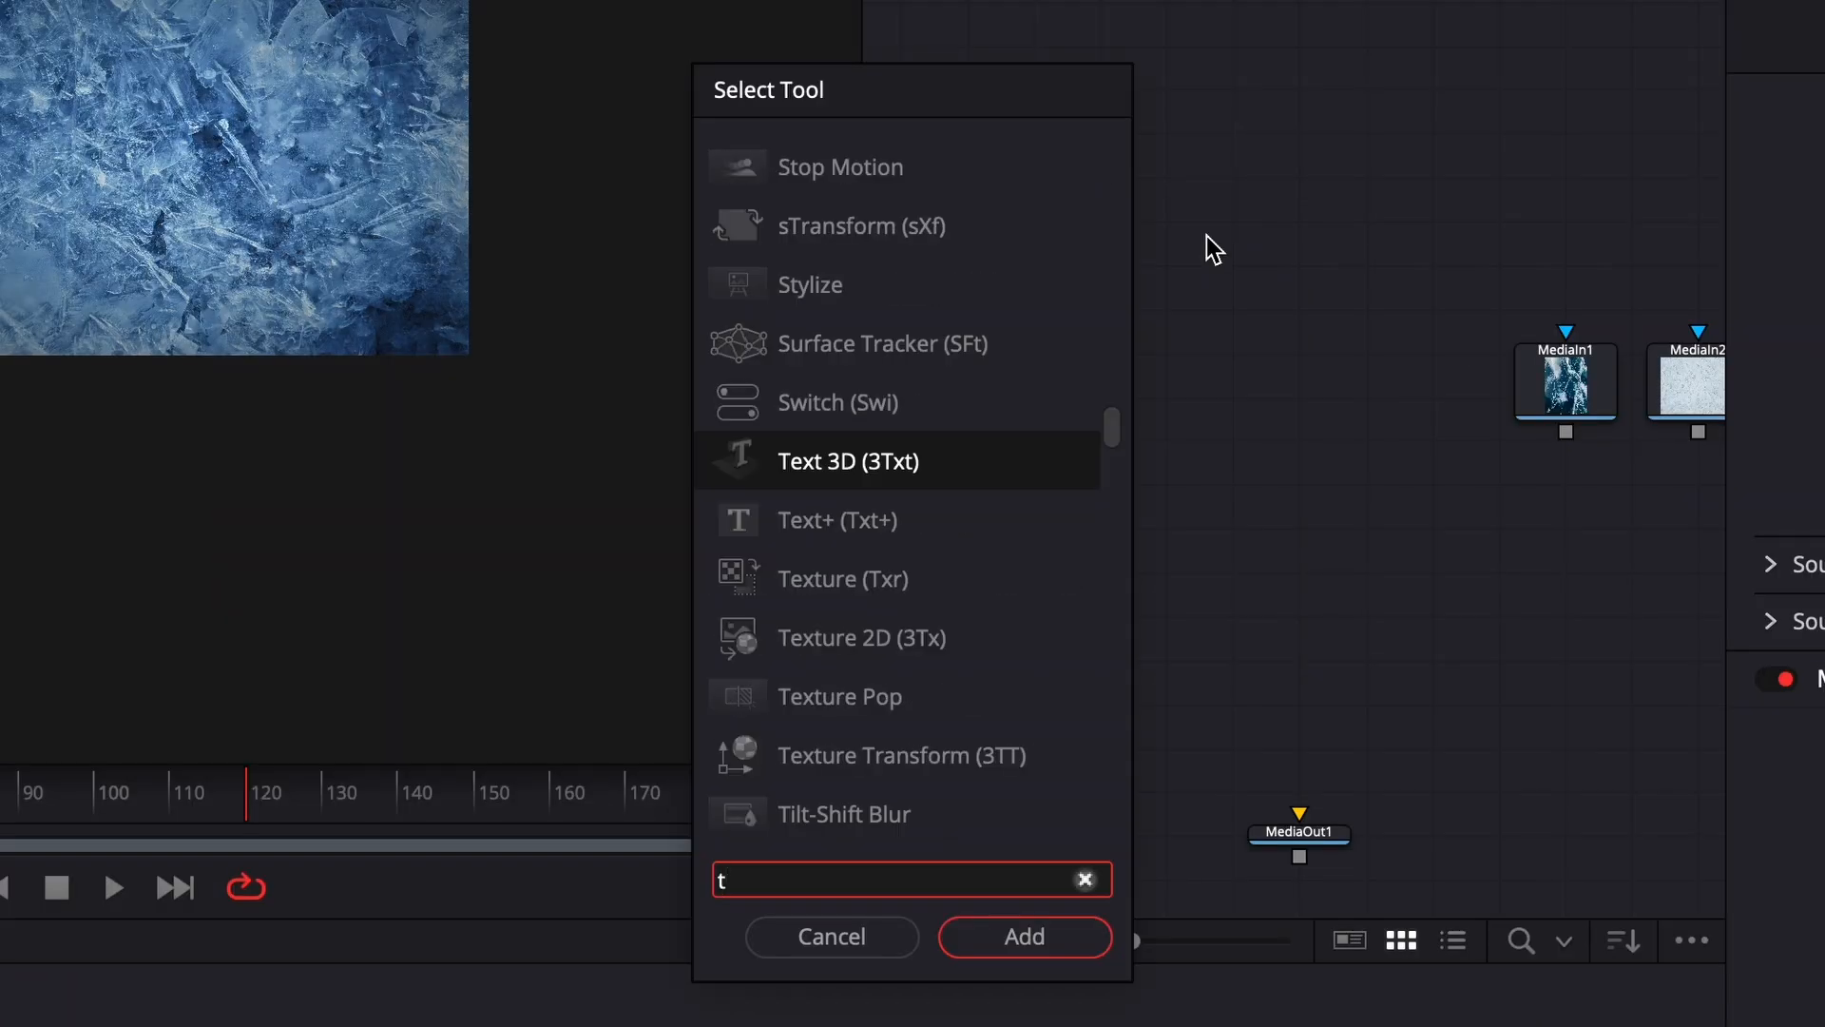
{"action": "type", "text": "ext"}
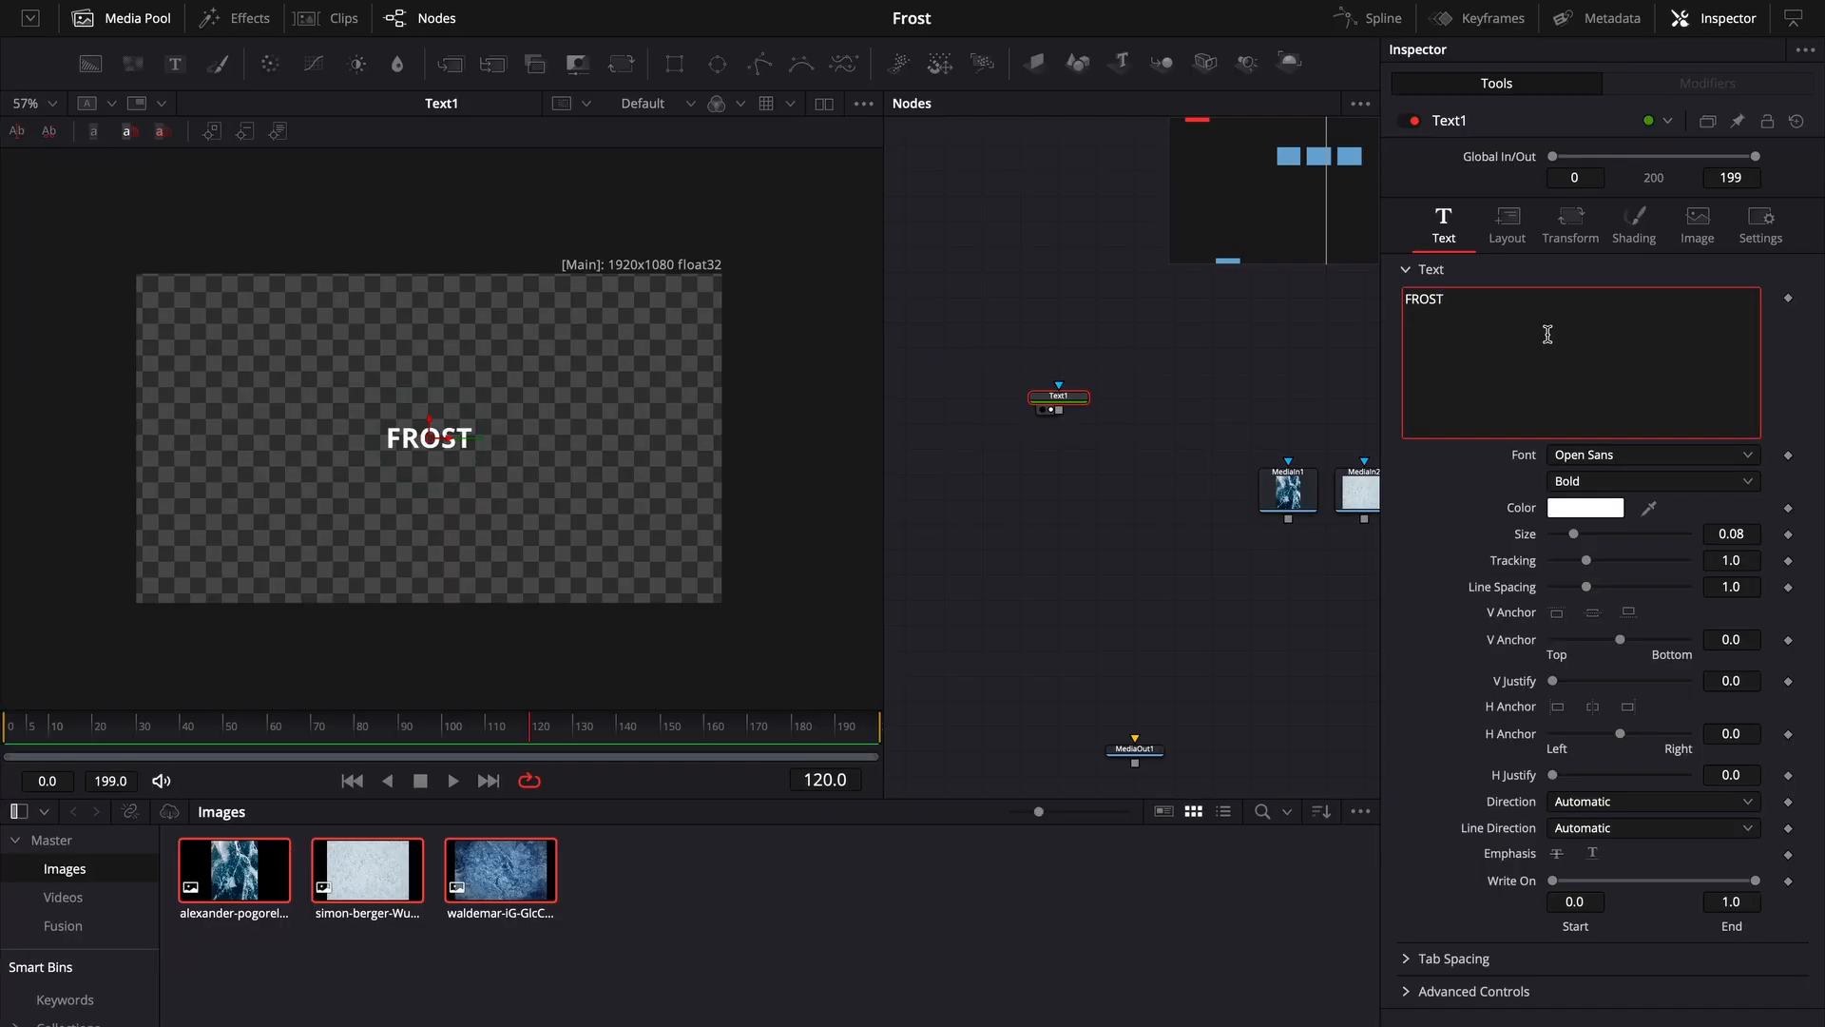
- Set the text font to Gotham Black Italic and enlarge its size to about 0.126
{"action": "left_click", "coordinate": [1654, 454]}
{"action": "left_click", "coordinate": [1578, 599]}
{"action": "left_click", "coordinate": [1610, 456]}
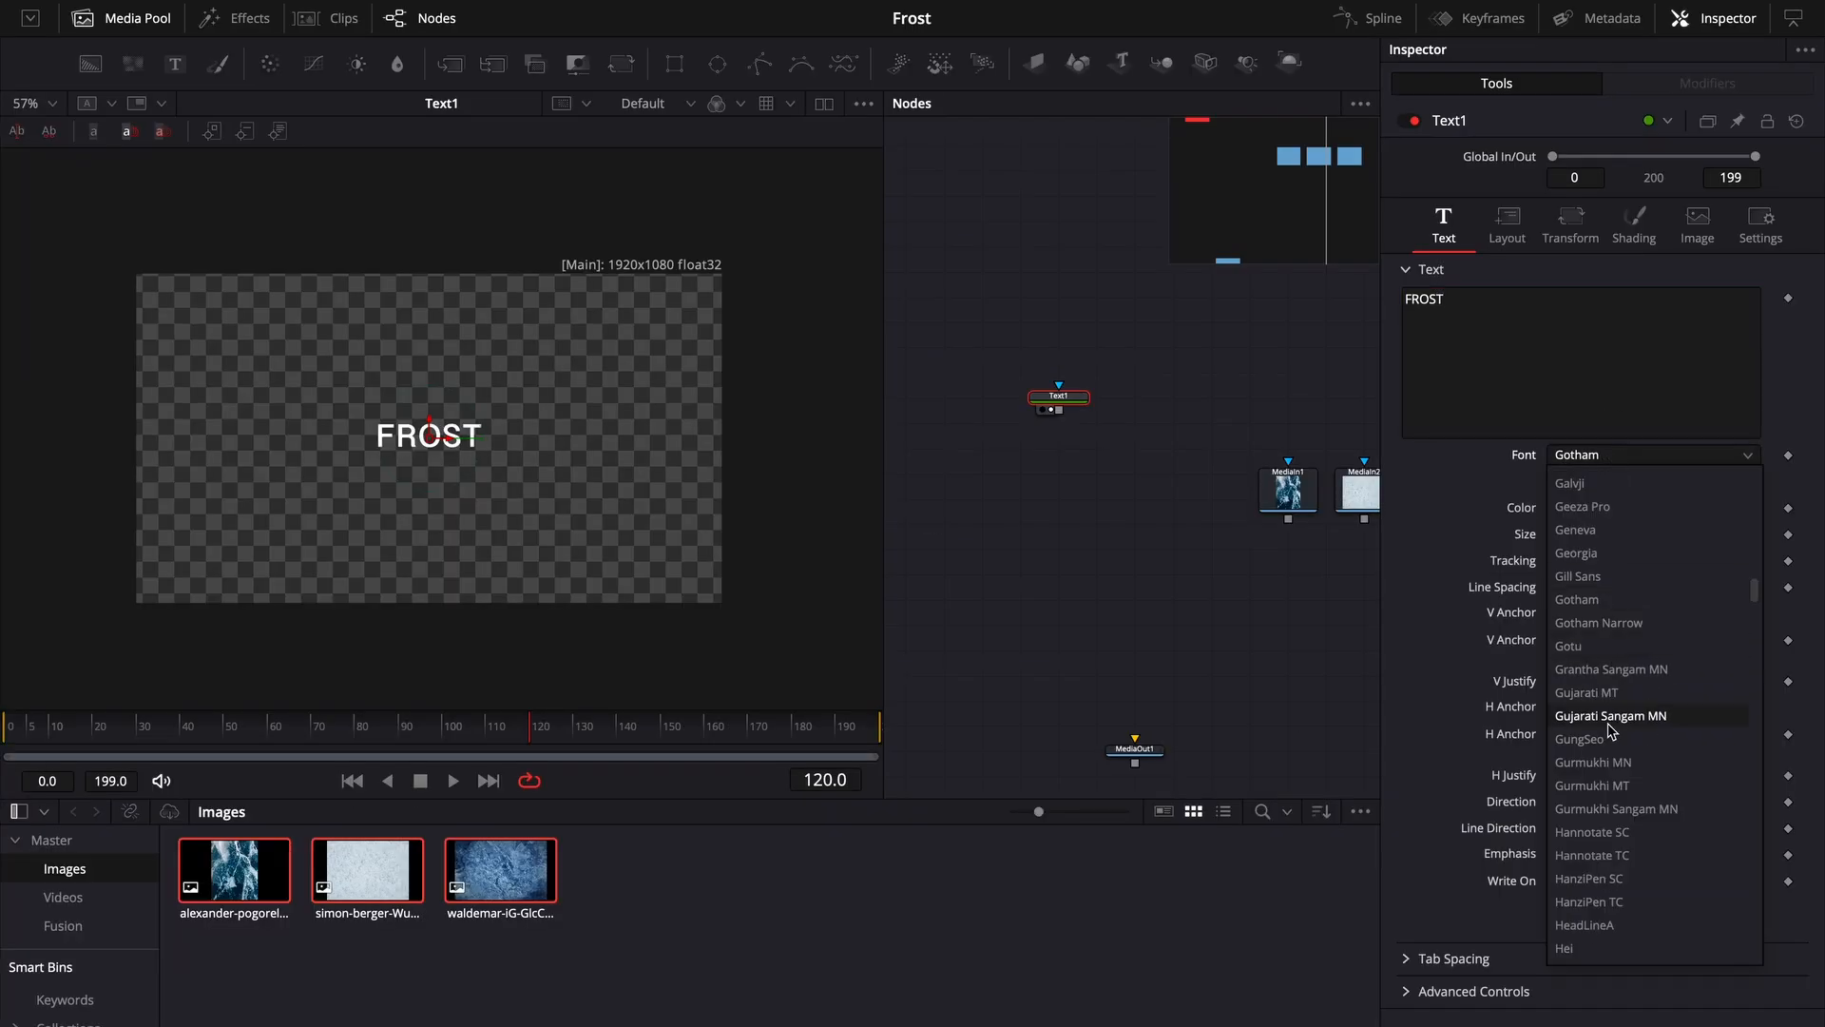
{"action": "left_click", "coordinate": [1610, 599]}
{"action": "left_click", "coordinate": [1608, 482]}
{"action": "left_click", "coordinate": [1608, 838]}
{"action": "left_click_drag", "start_coordinate": [1575, 535], "coordinate": [1587, 536]}
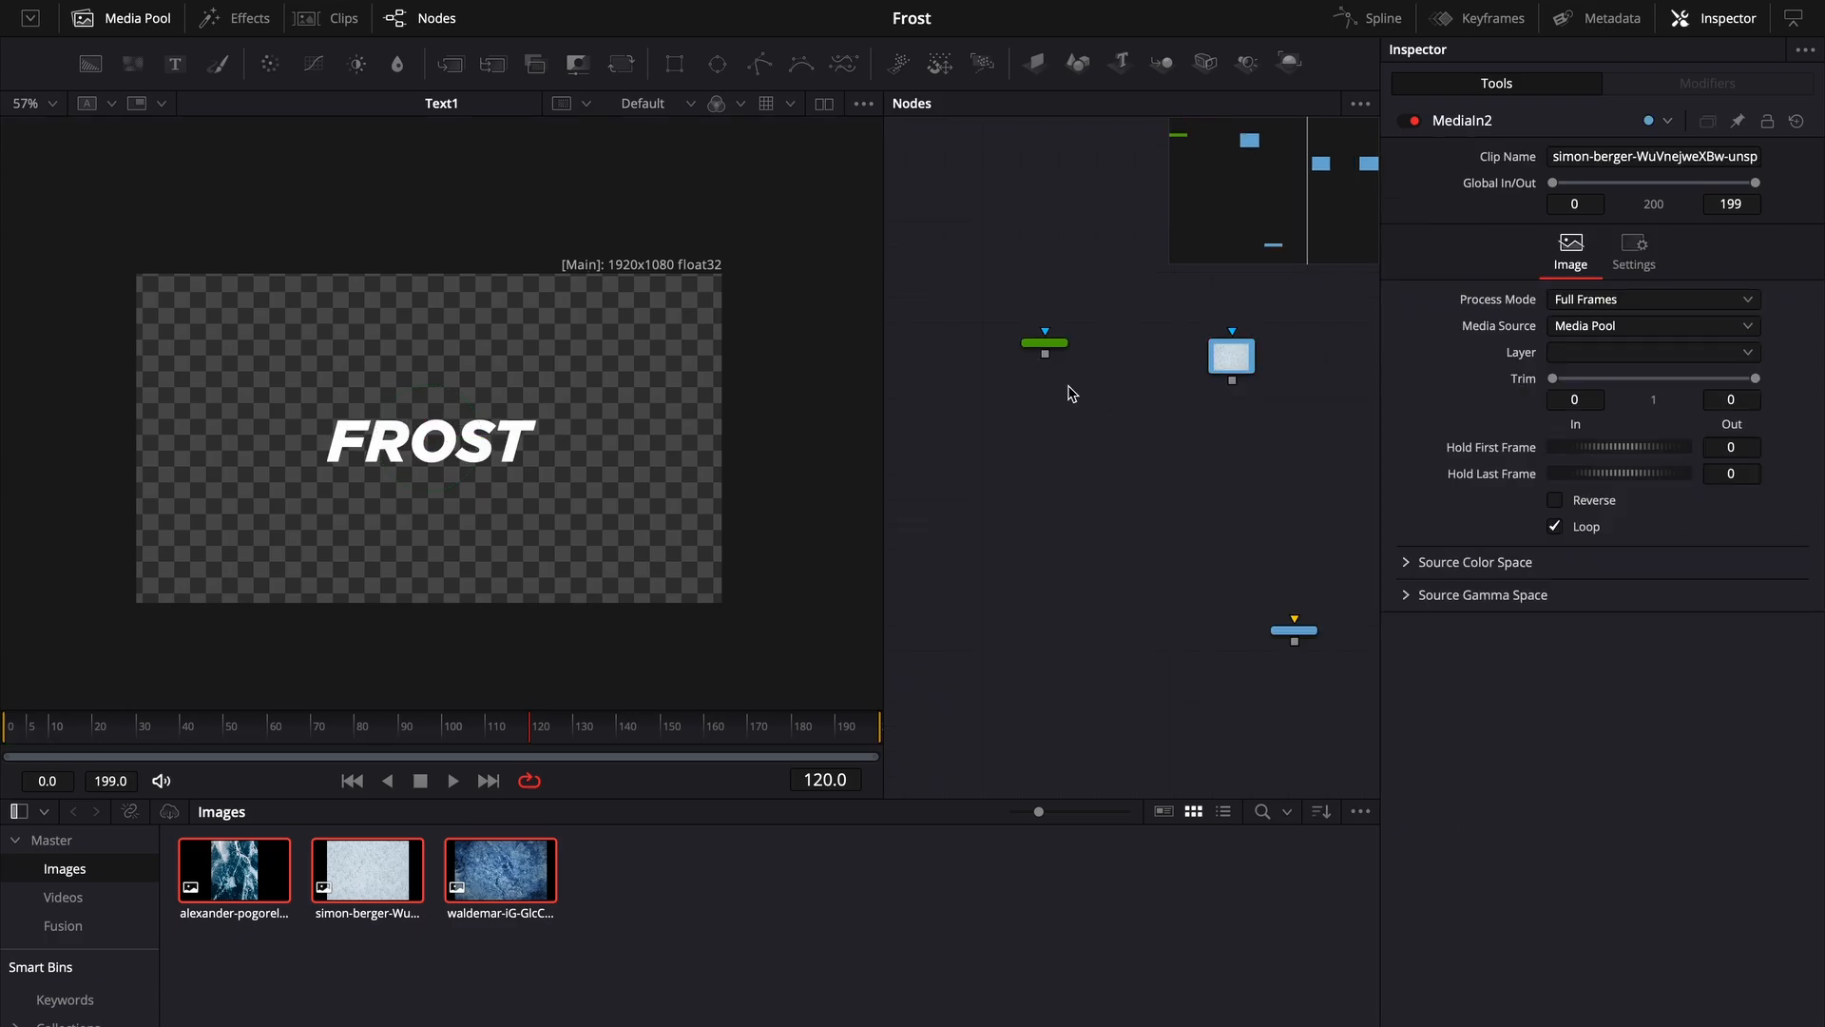
- Merge the text over the MediaIn2 snow image, routing the connection through a pipe router
{"action": "left_click_drag", "start_coordinate": [1074, 344], "coordinate": [1234, 380]}
{"action": "left_click", "coordinate": [1153, 511], "text": "alt"}
{"action": "left_click_drag", "start_coordinate": [1153, 510], "coordinate": [1079, 533]}
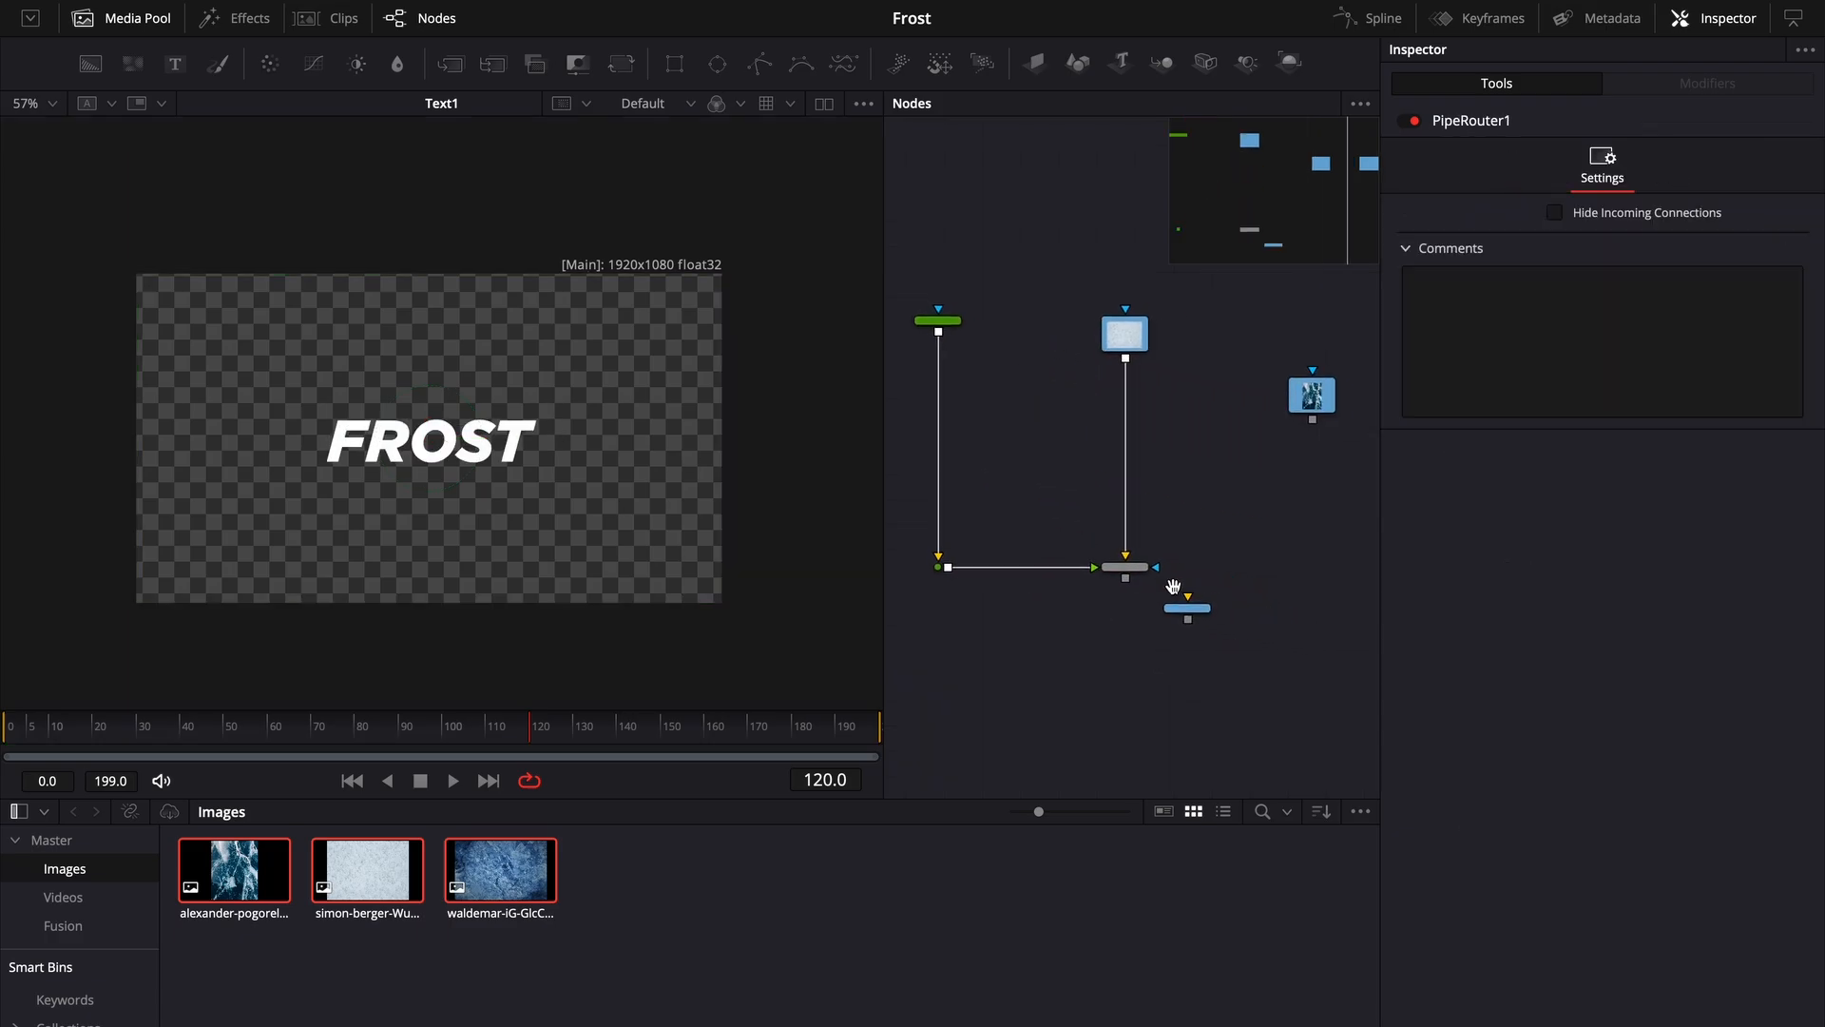
- Connect Merge1 to MediaOut1 and show Merge1 in the viewer
{"action": "left_click_drag", "start_coordinate": [1179, 608], "coordinate": [1145, 760]}
{"action": "left_click_drag", "start_coordinate": [1123, 565], "coordinate": [487, 516]}
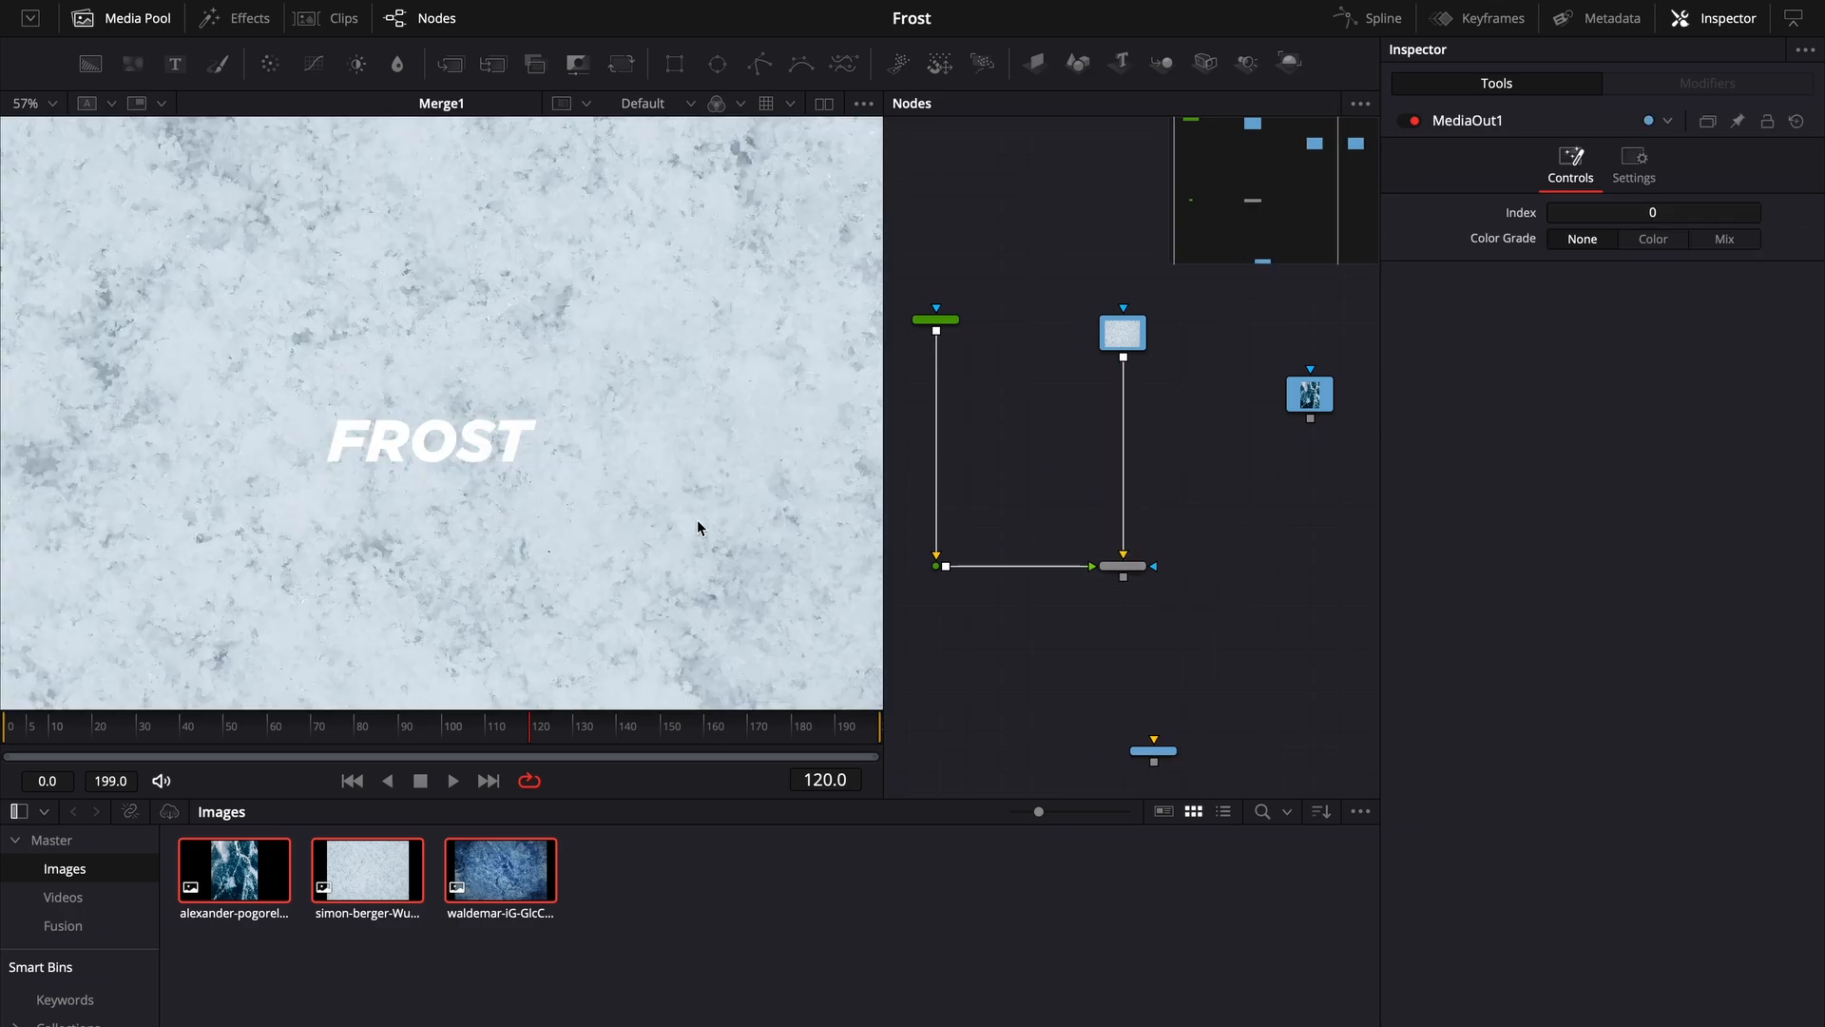
- Add a Letterbox node after MediaIn2 to fit the snow image to the 1920x1080 frame
{"action": "left_click_drag", "start_coordinate": [600, 420], "coordinate": [424, 472]}
{"action": "scroll", "coordinate": [424, 471], "scroll_direction": "right", "scroll_amount": 3}
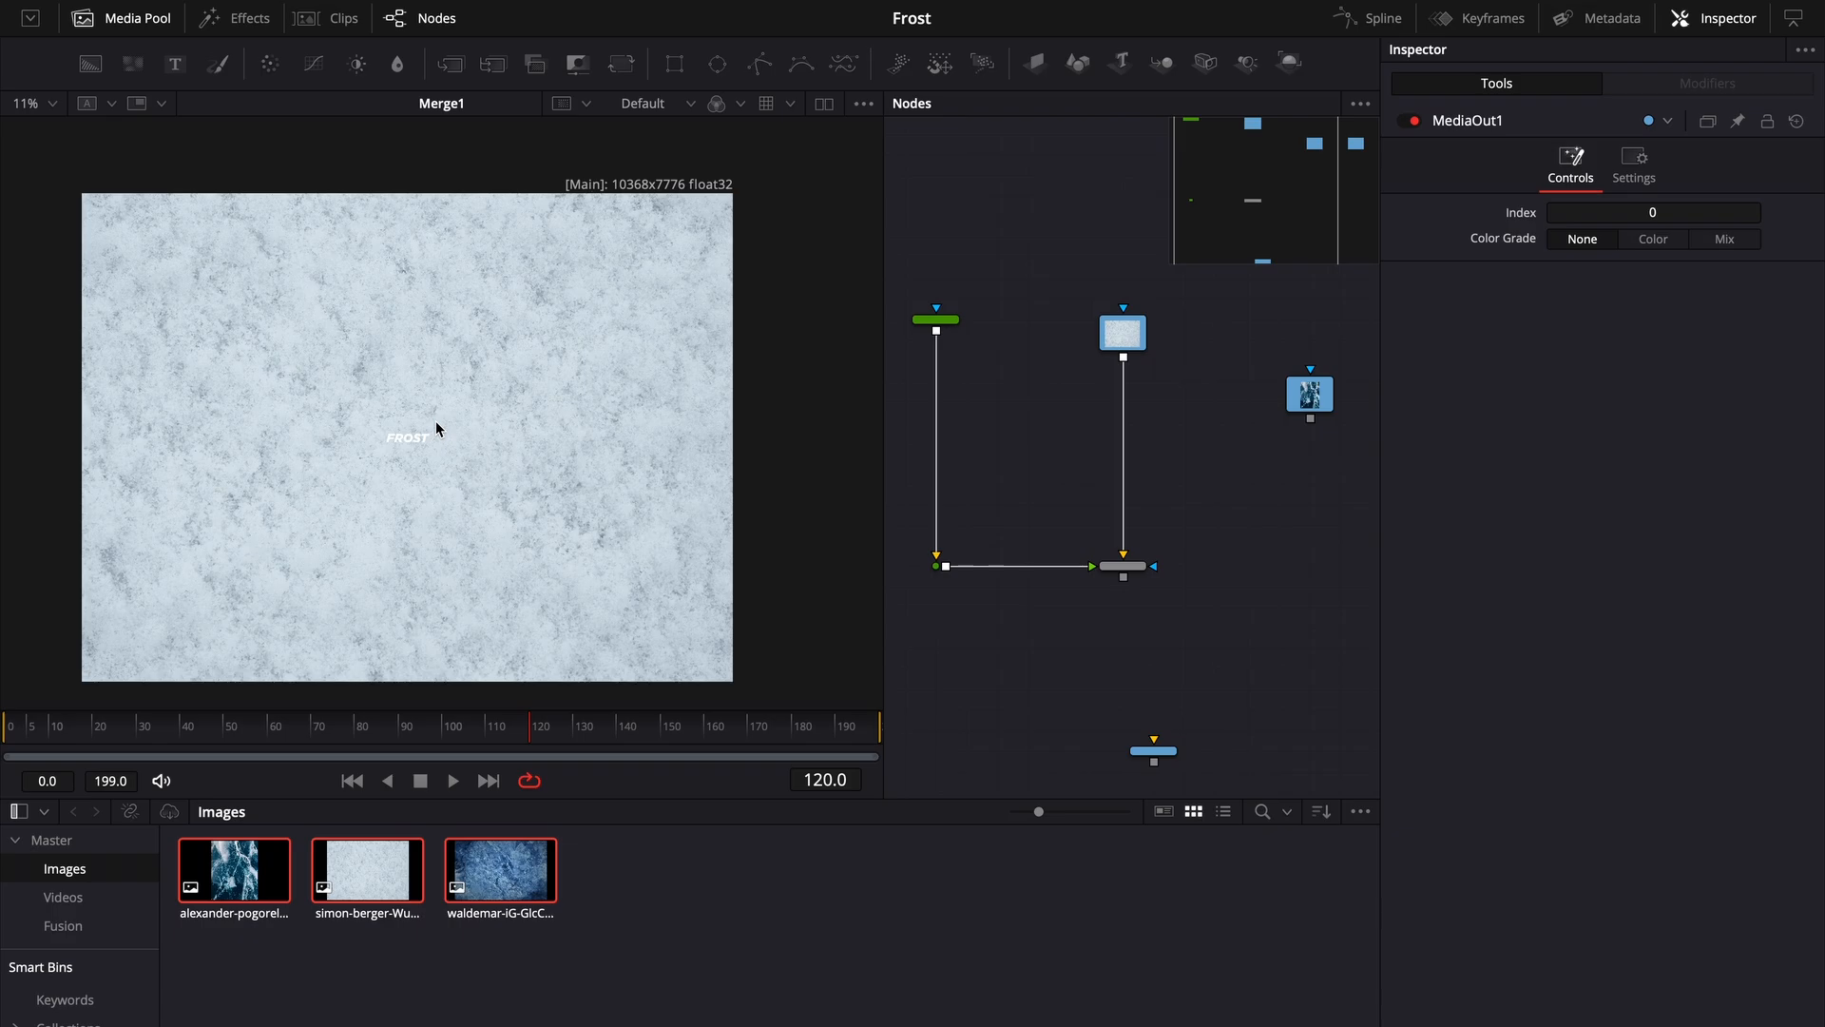
{"action": "left_click", "coordinate": [1124, 331]}
{"action": "key", "text": "shift+space"}
{"action": "type", "text": "lett"}
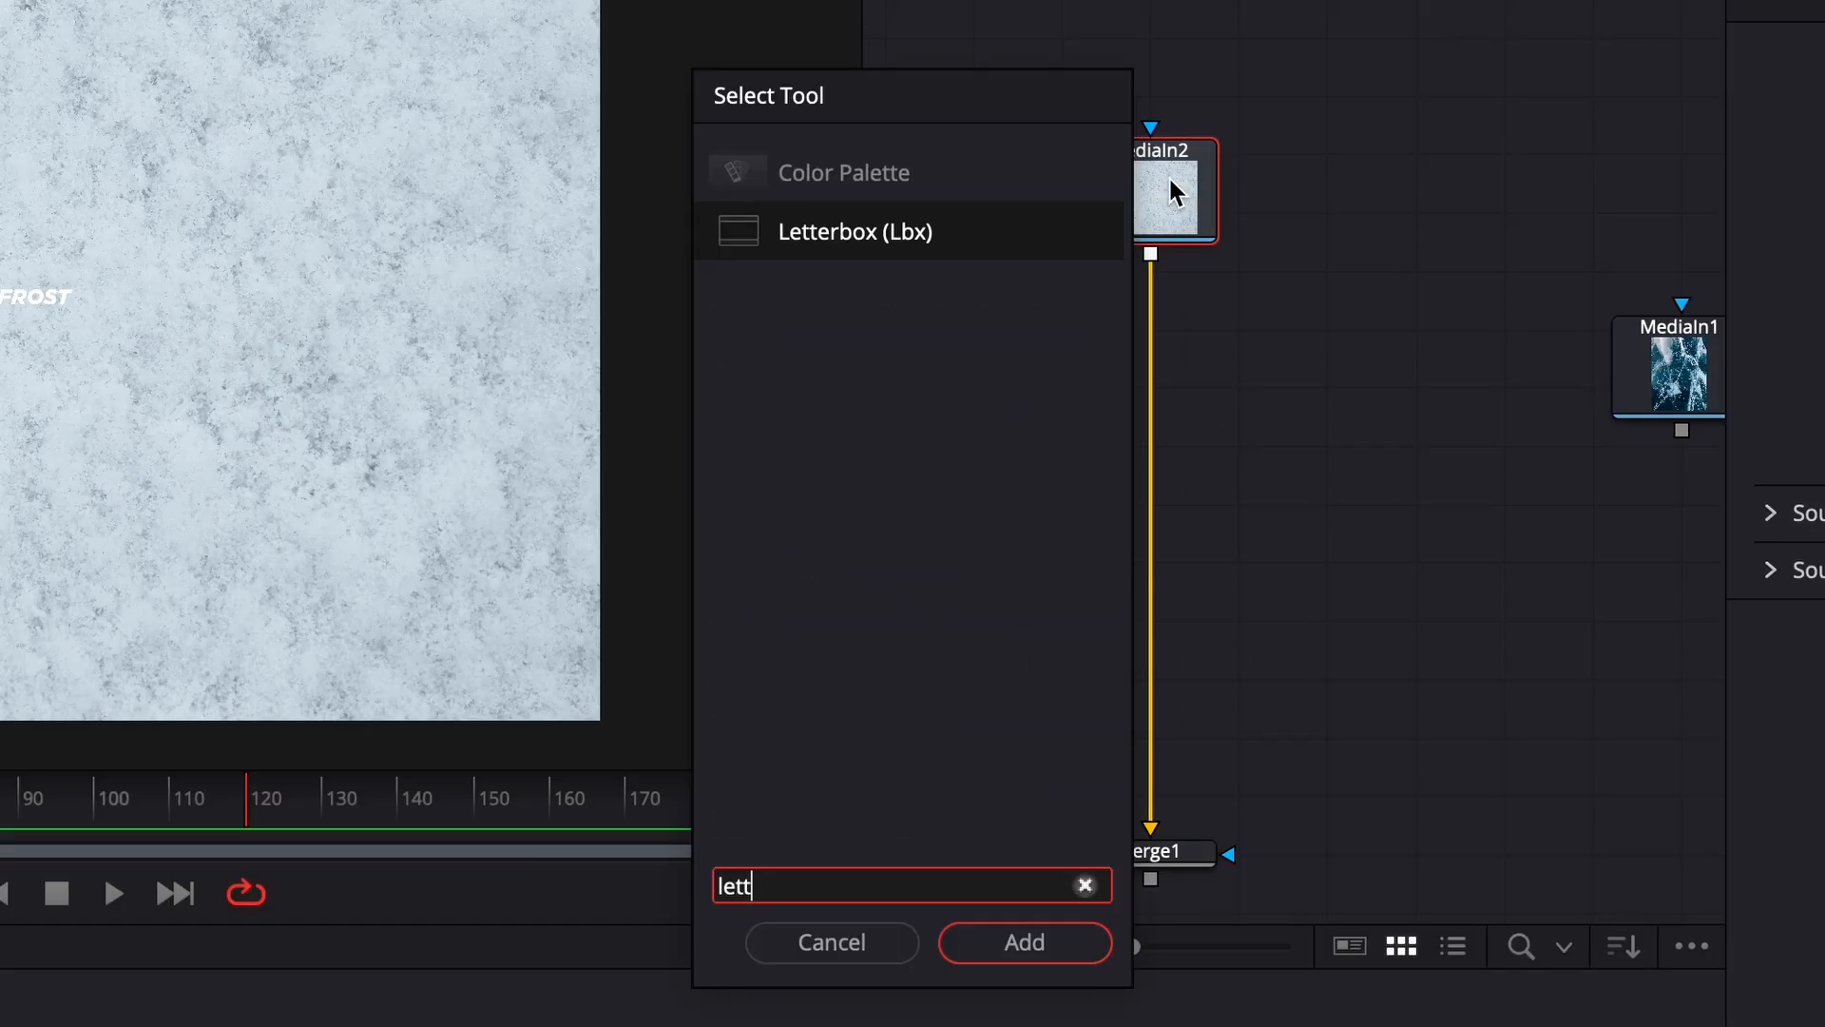
{"action": "key", "text": "Return"}
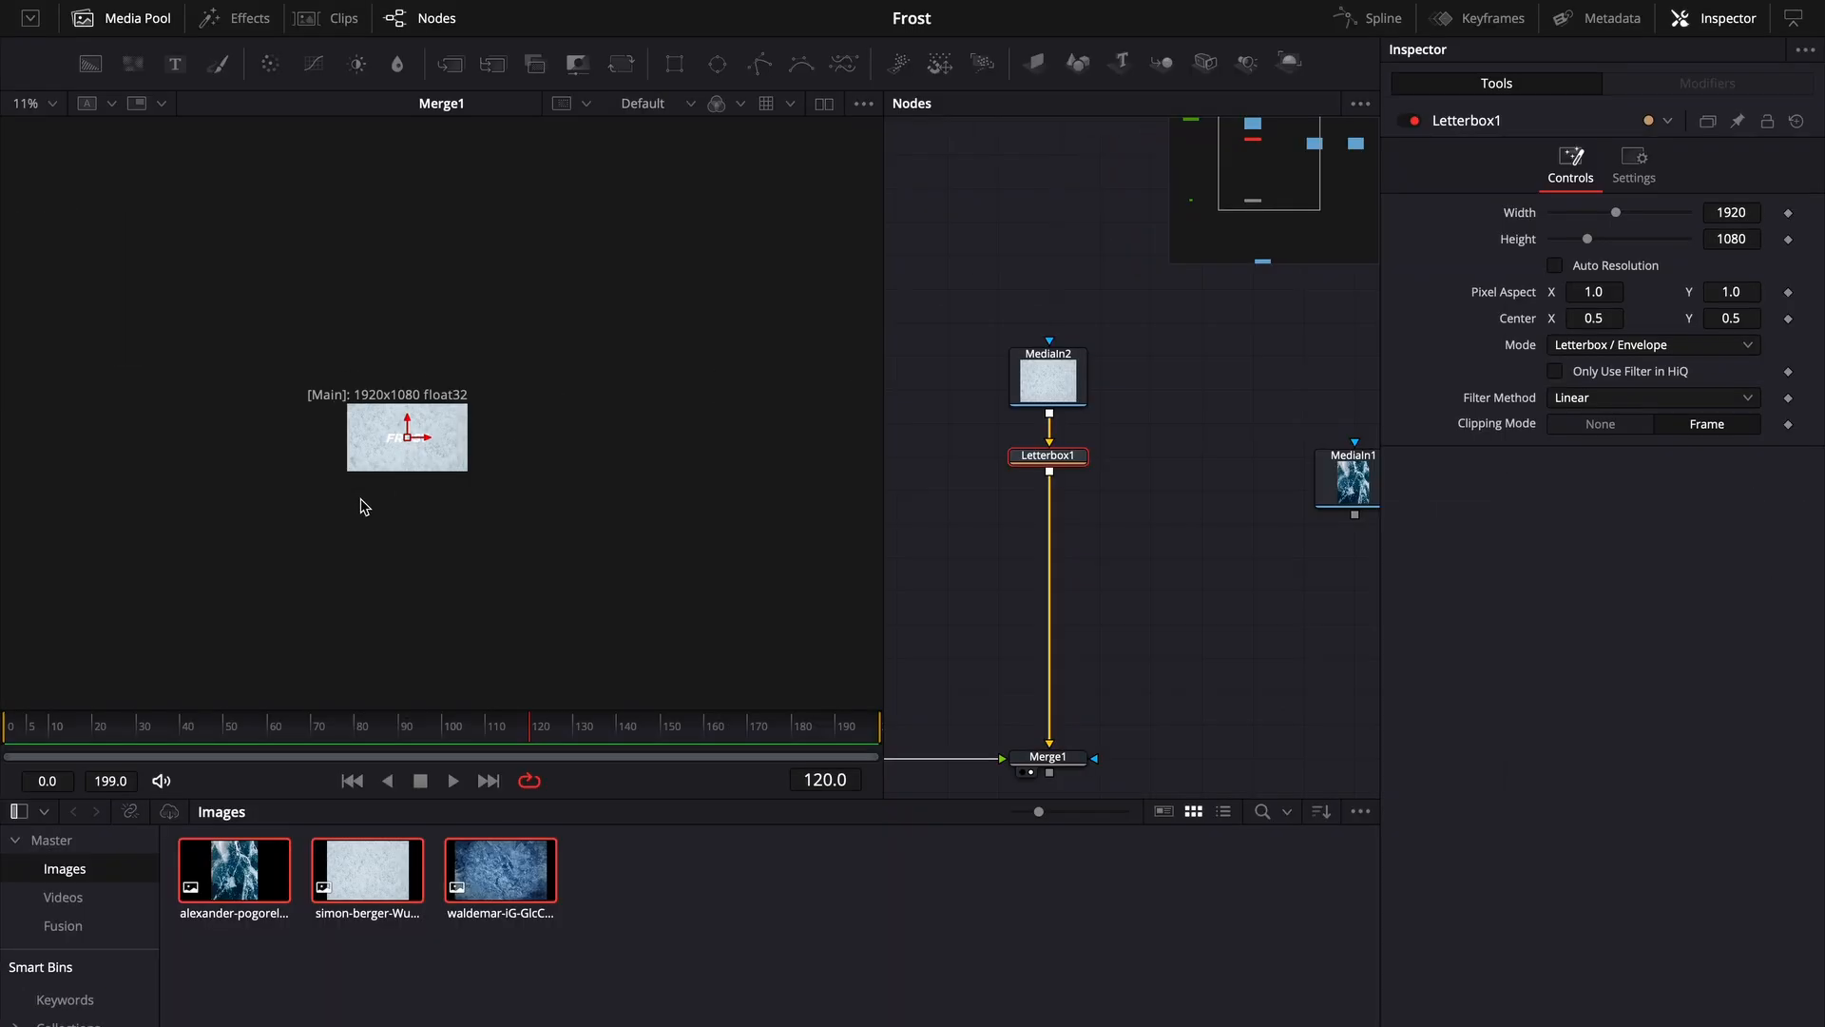
{"action": "left_click_drag", "start_coordinate": [361, 498], "coordinate": [632, 461]}
- Change the text color to a dark navy blue
{"action": "left_click_drag", "start_coordinate": [664, 433], "coordinate": [569, 540]}
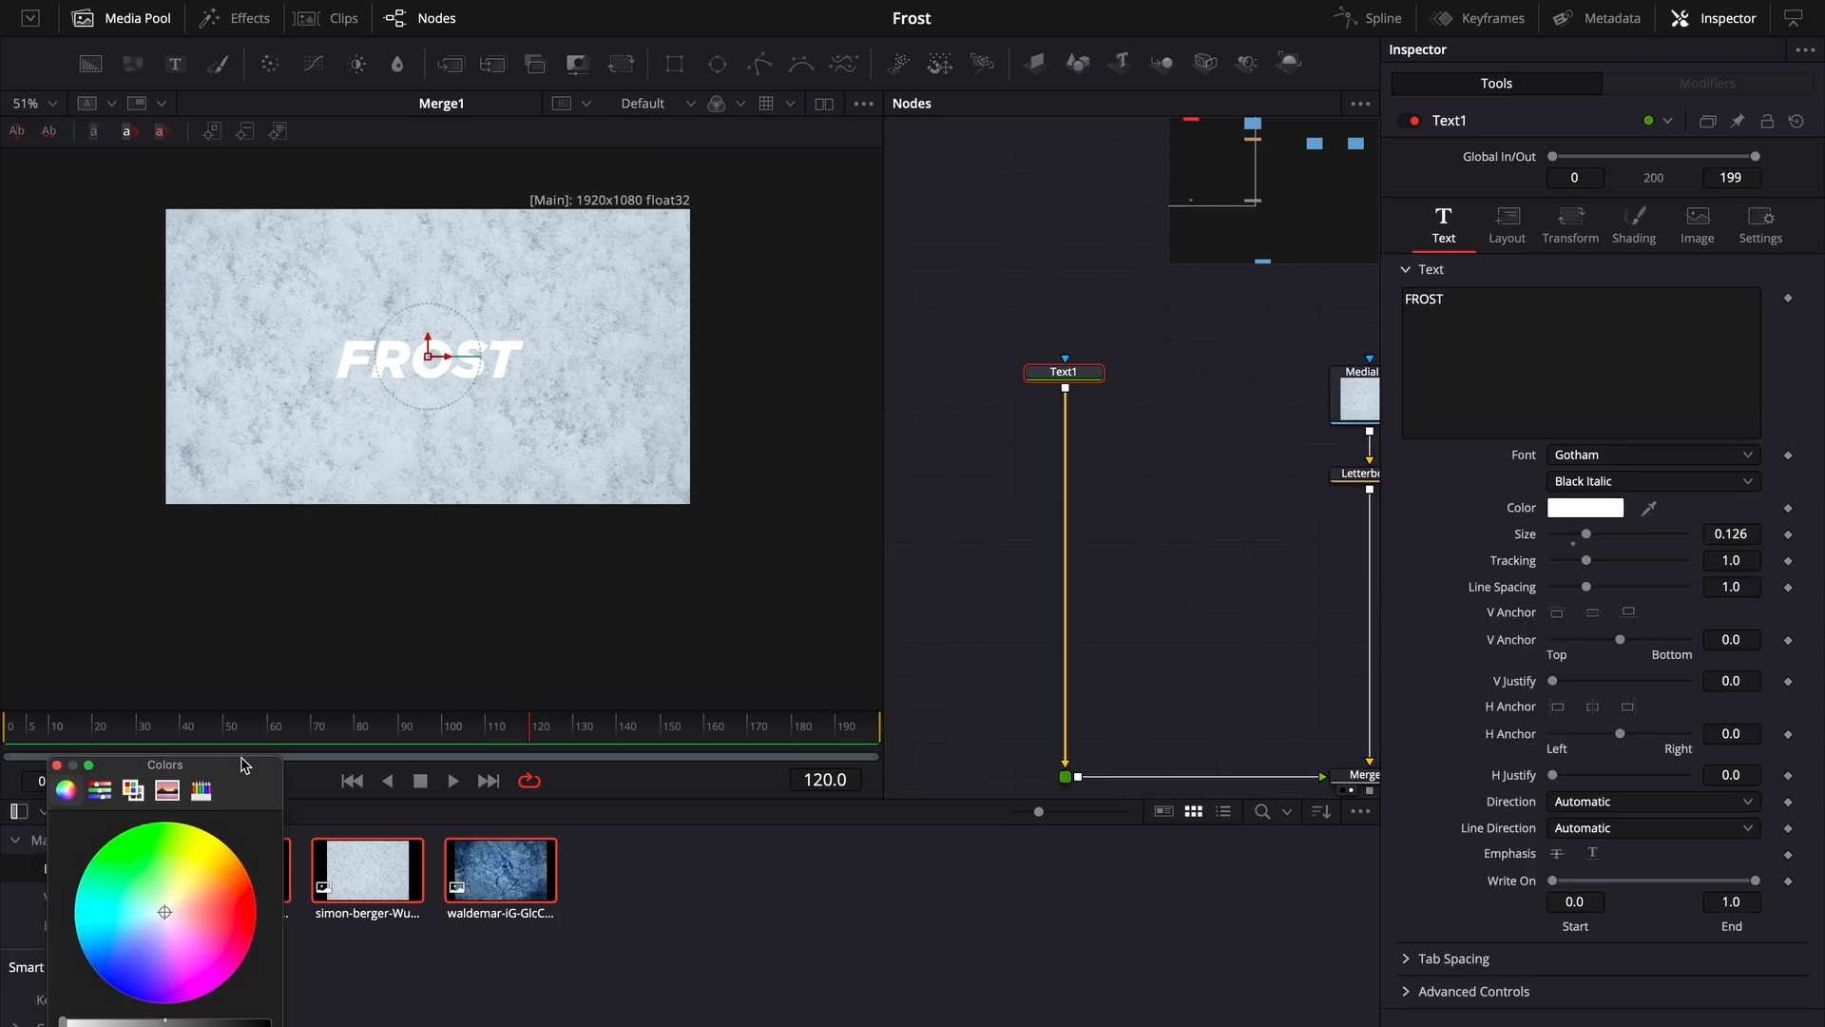
{"action": "left_click_drag", "start_coordinate": [923, 620], "coordinate": [942, 620]}
{"action": "left_click_drag", "start_coordinate": [890, 497], "coordinate": [839, 565]}
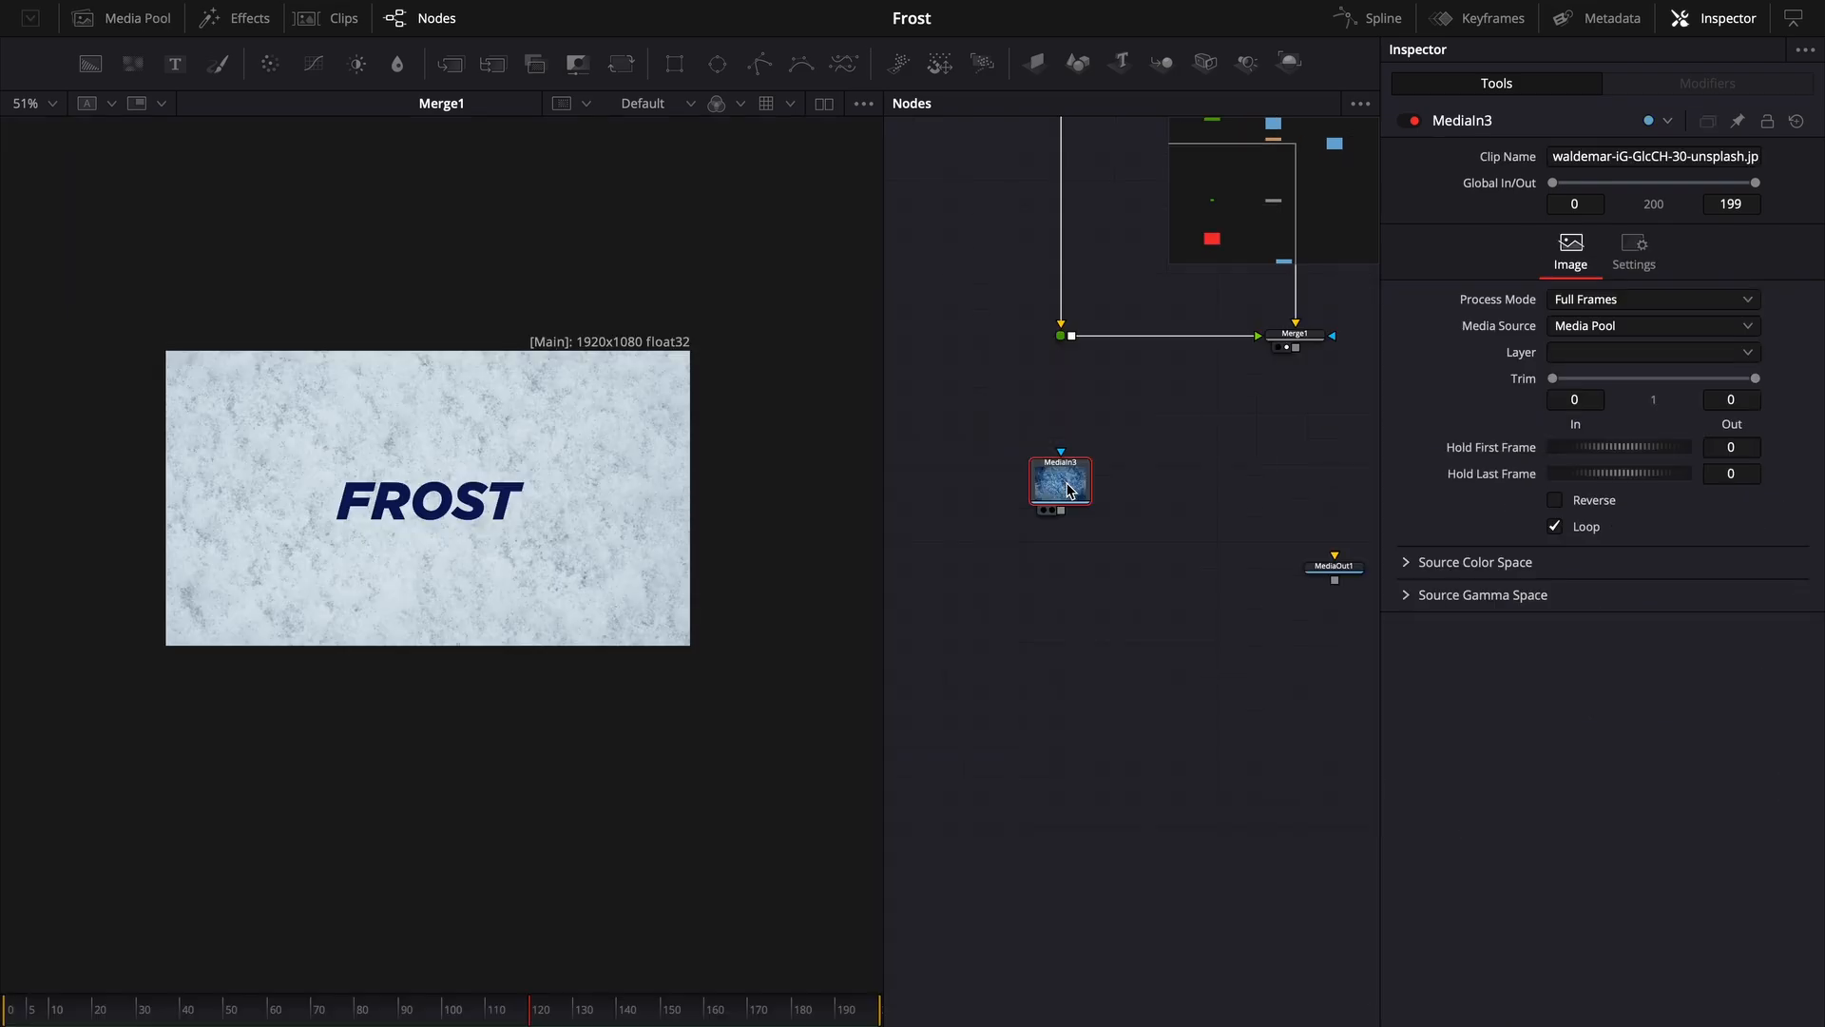
- Merge the MediaIn3 ice image over Merge1 with a new Merge2 node placed below it
{"action": "left_click_drag", "start_coordinate": [1066, 489], "coordinate": [493, 516]}
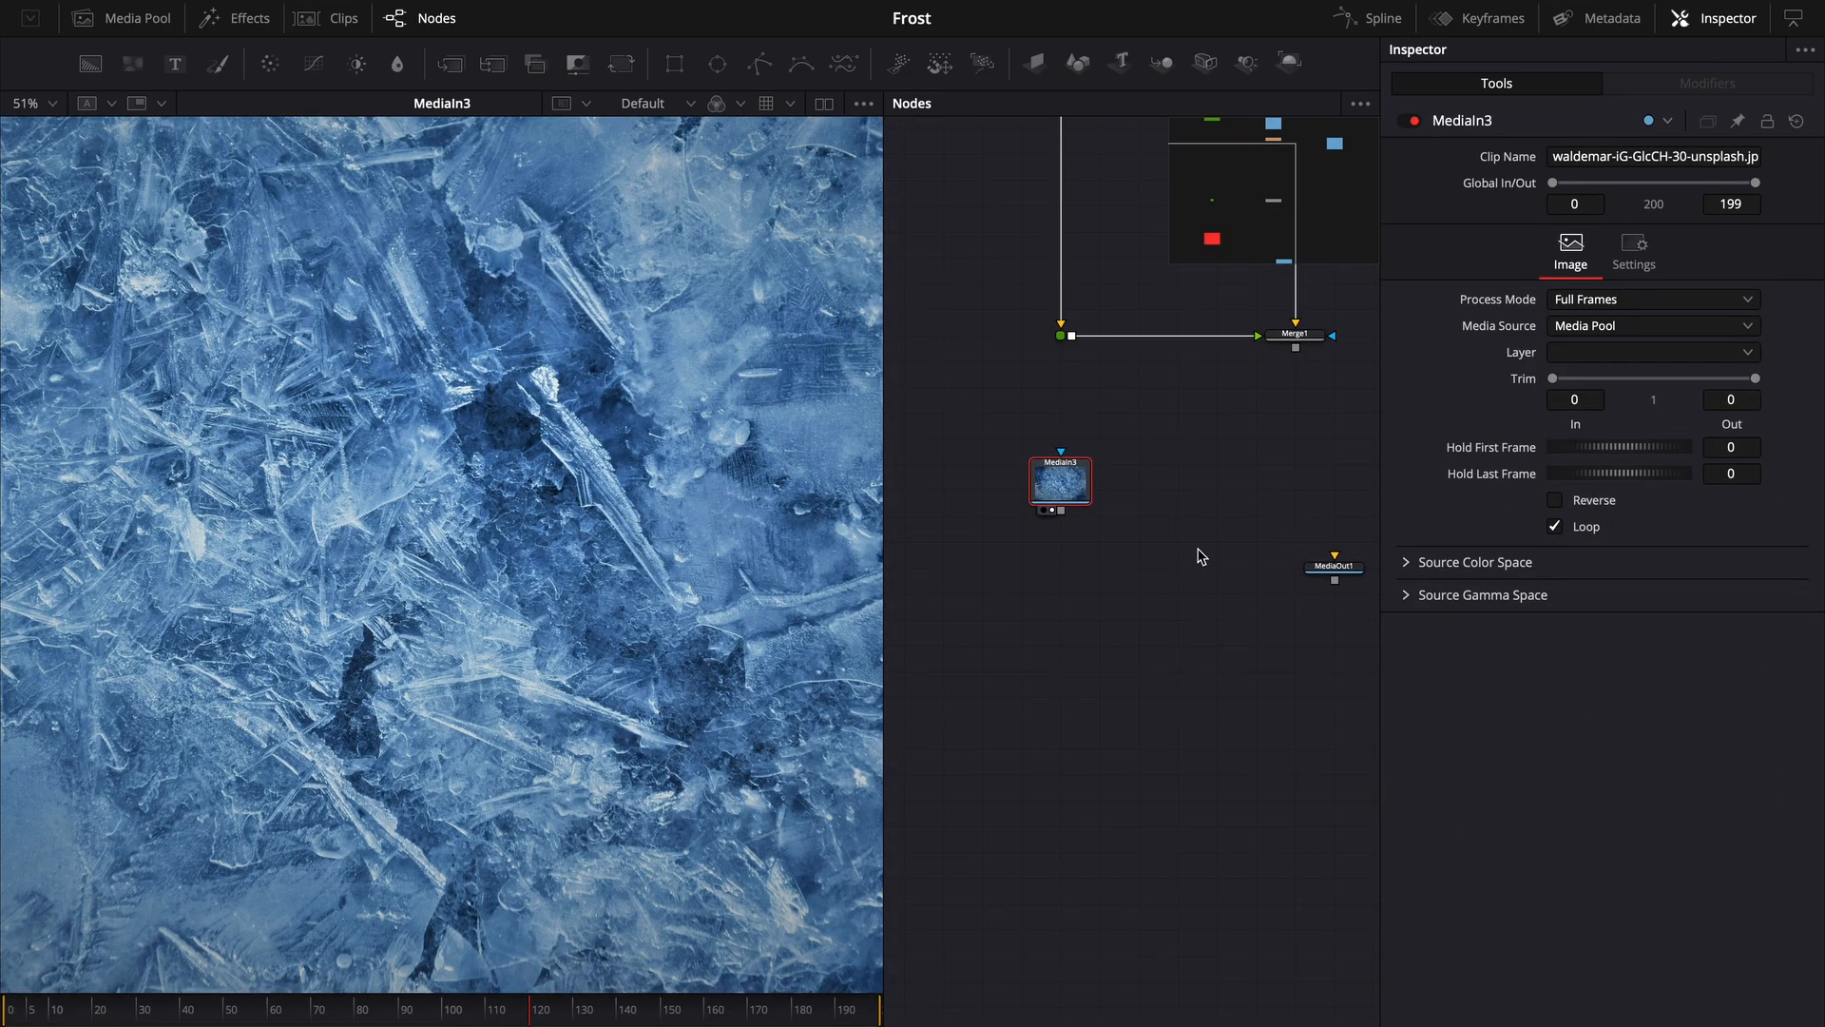
{"action": "scroll", "coordinate": [1198, 548], "scroll_direction": "down", "scroll_amount": 3}
{"action": "left_click_drag", "start_coordinate": [1175, 554], "coordinate": [1023, 630]}
{"action": "left_click_drag", "start_coordinate": [1168, 643], "coordinate": [1169, 872]}
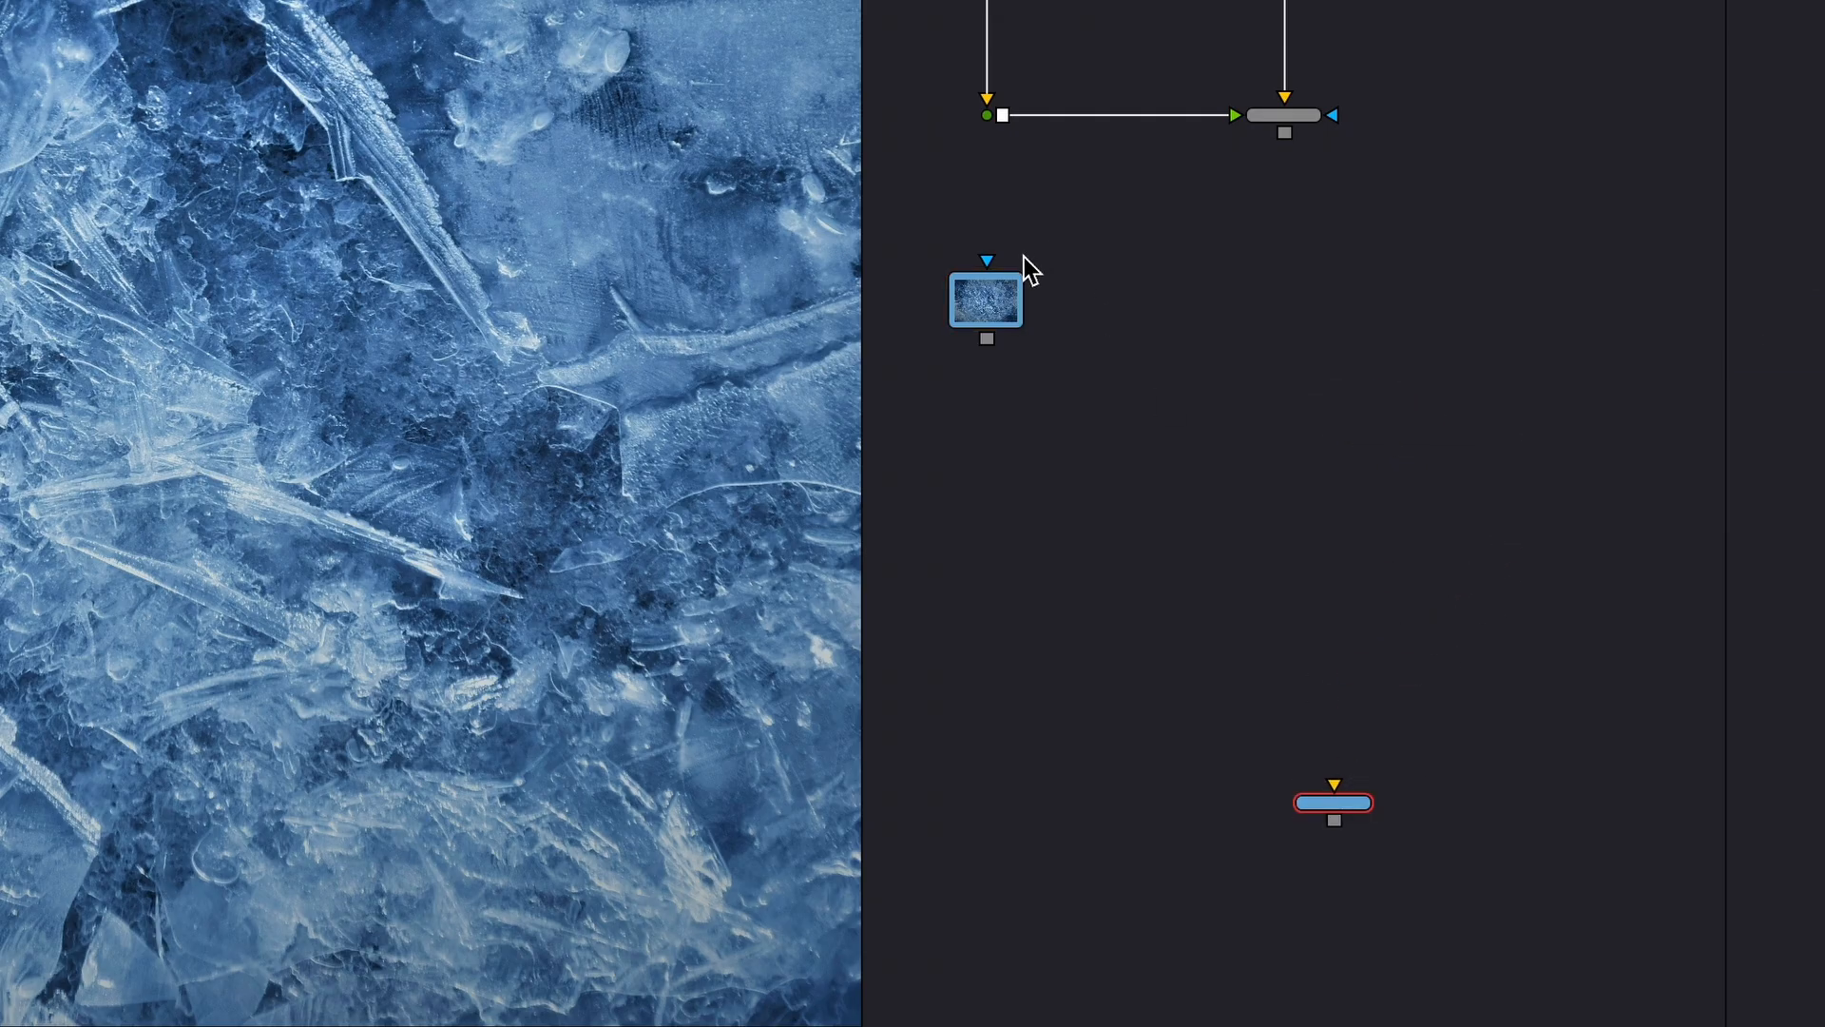
{"action": "scroll", "coordinate": [1077, 347], "scroll_direction": "up", "scroll_amount": 2}
{"action": "left_click_drag", "start_coordinate": [955, 328], "coordinate": [1341, 67]}
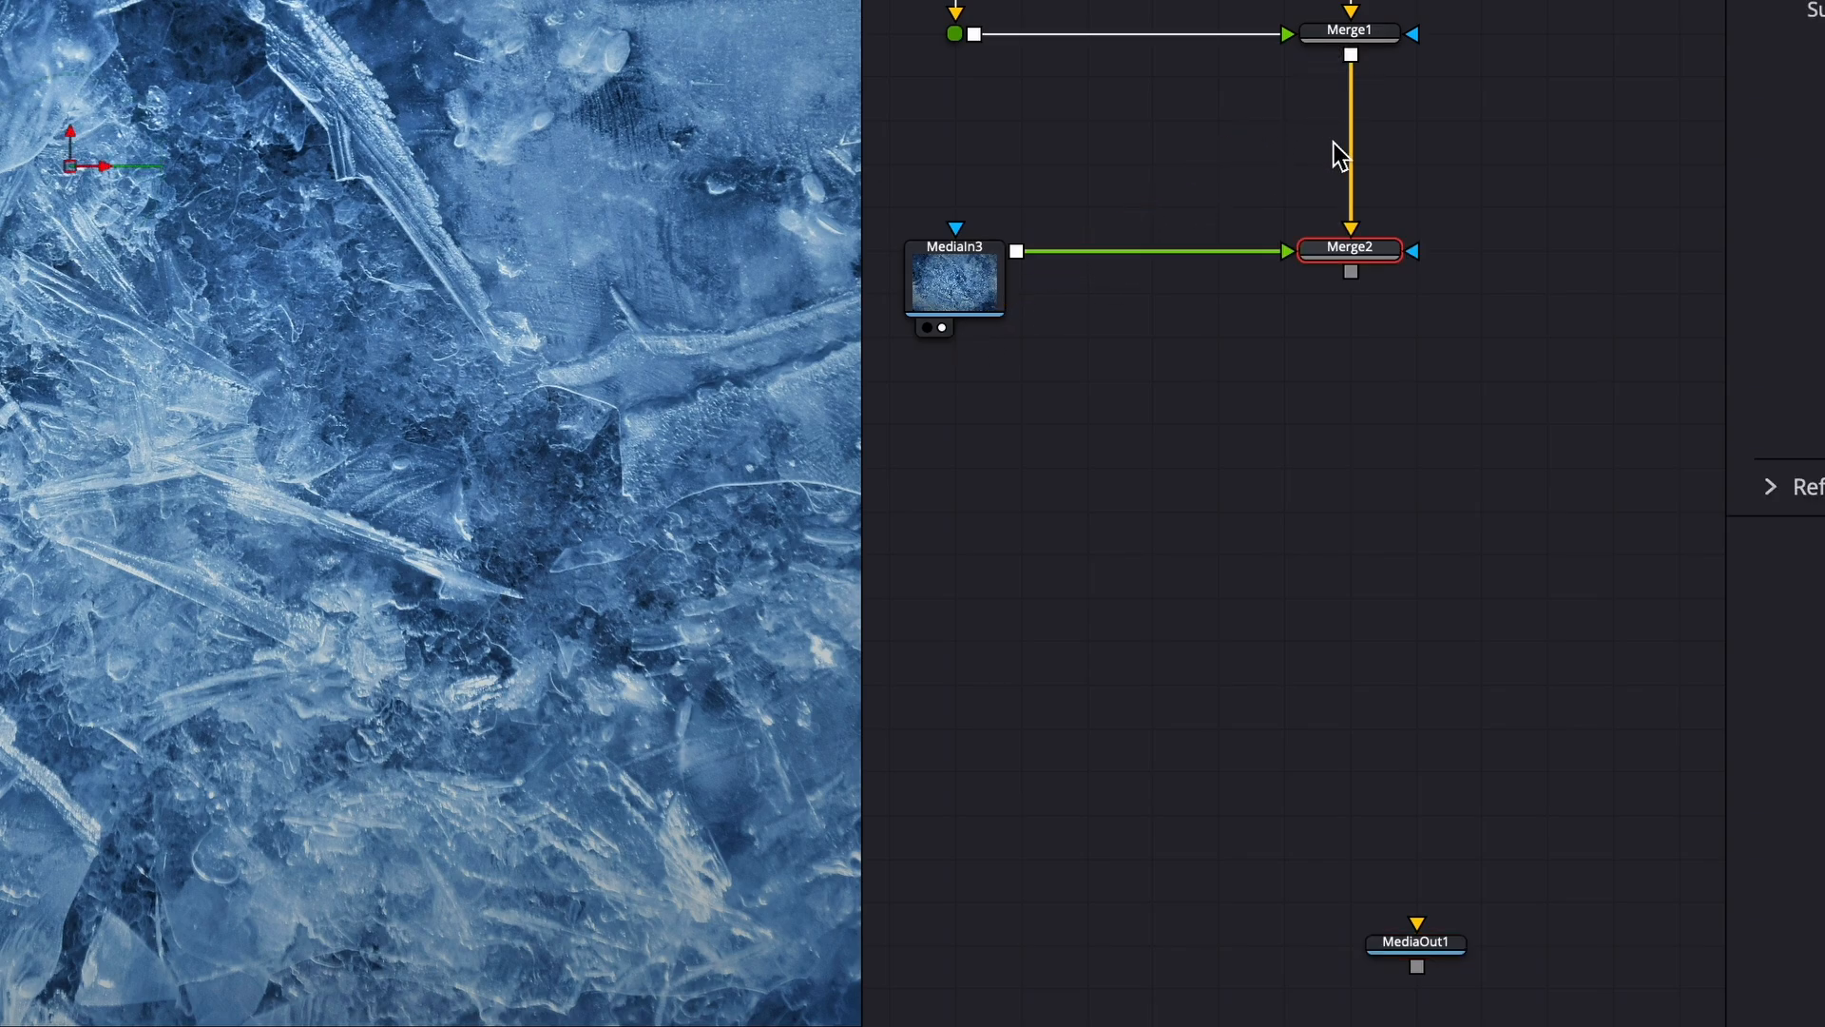
{"action": "left_click_drag", "start_coordinate": [1348, 249], "coordinate": [1299, 741]}
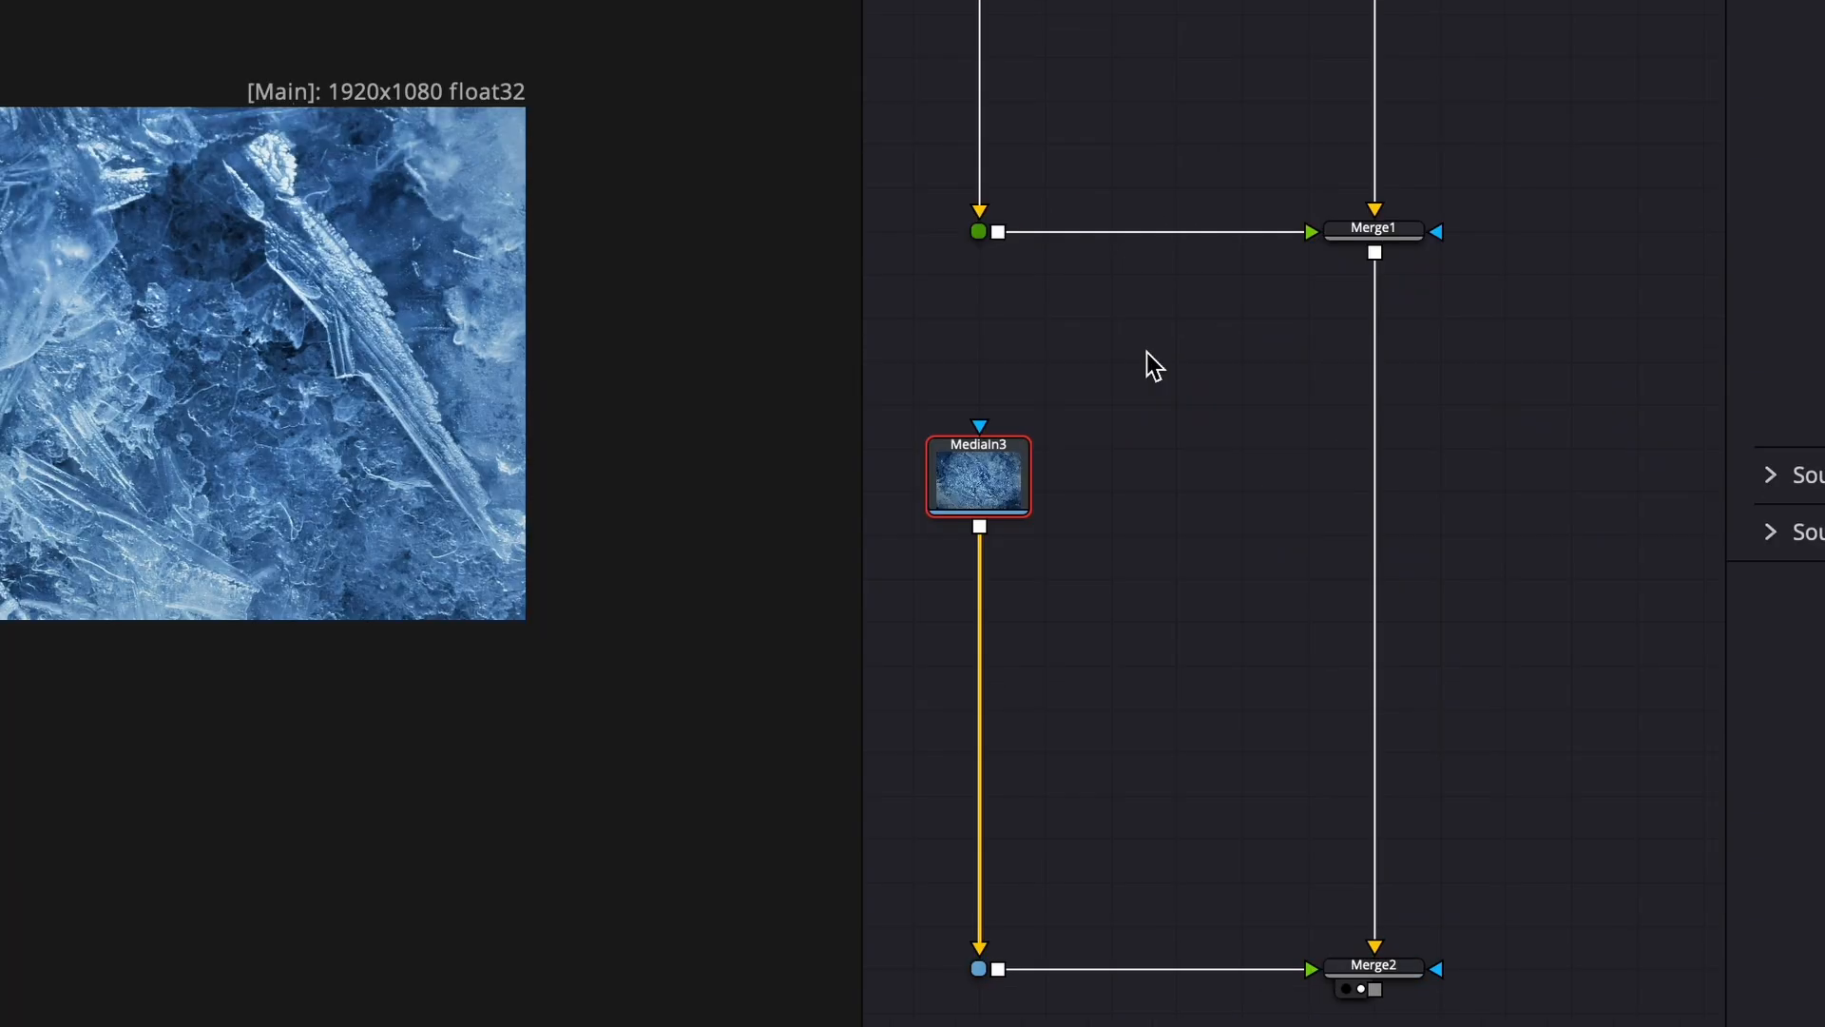
- Add a Letterbox node after MediaIn3 to fit the ice image to the frame
{"action": "key", "text": "shift+space"}
{"action": "type", "text": "lett"}
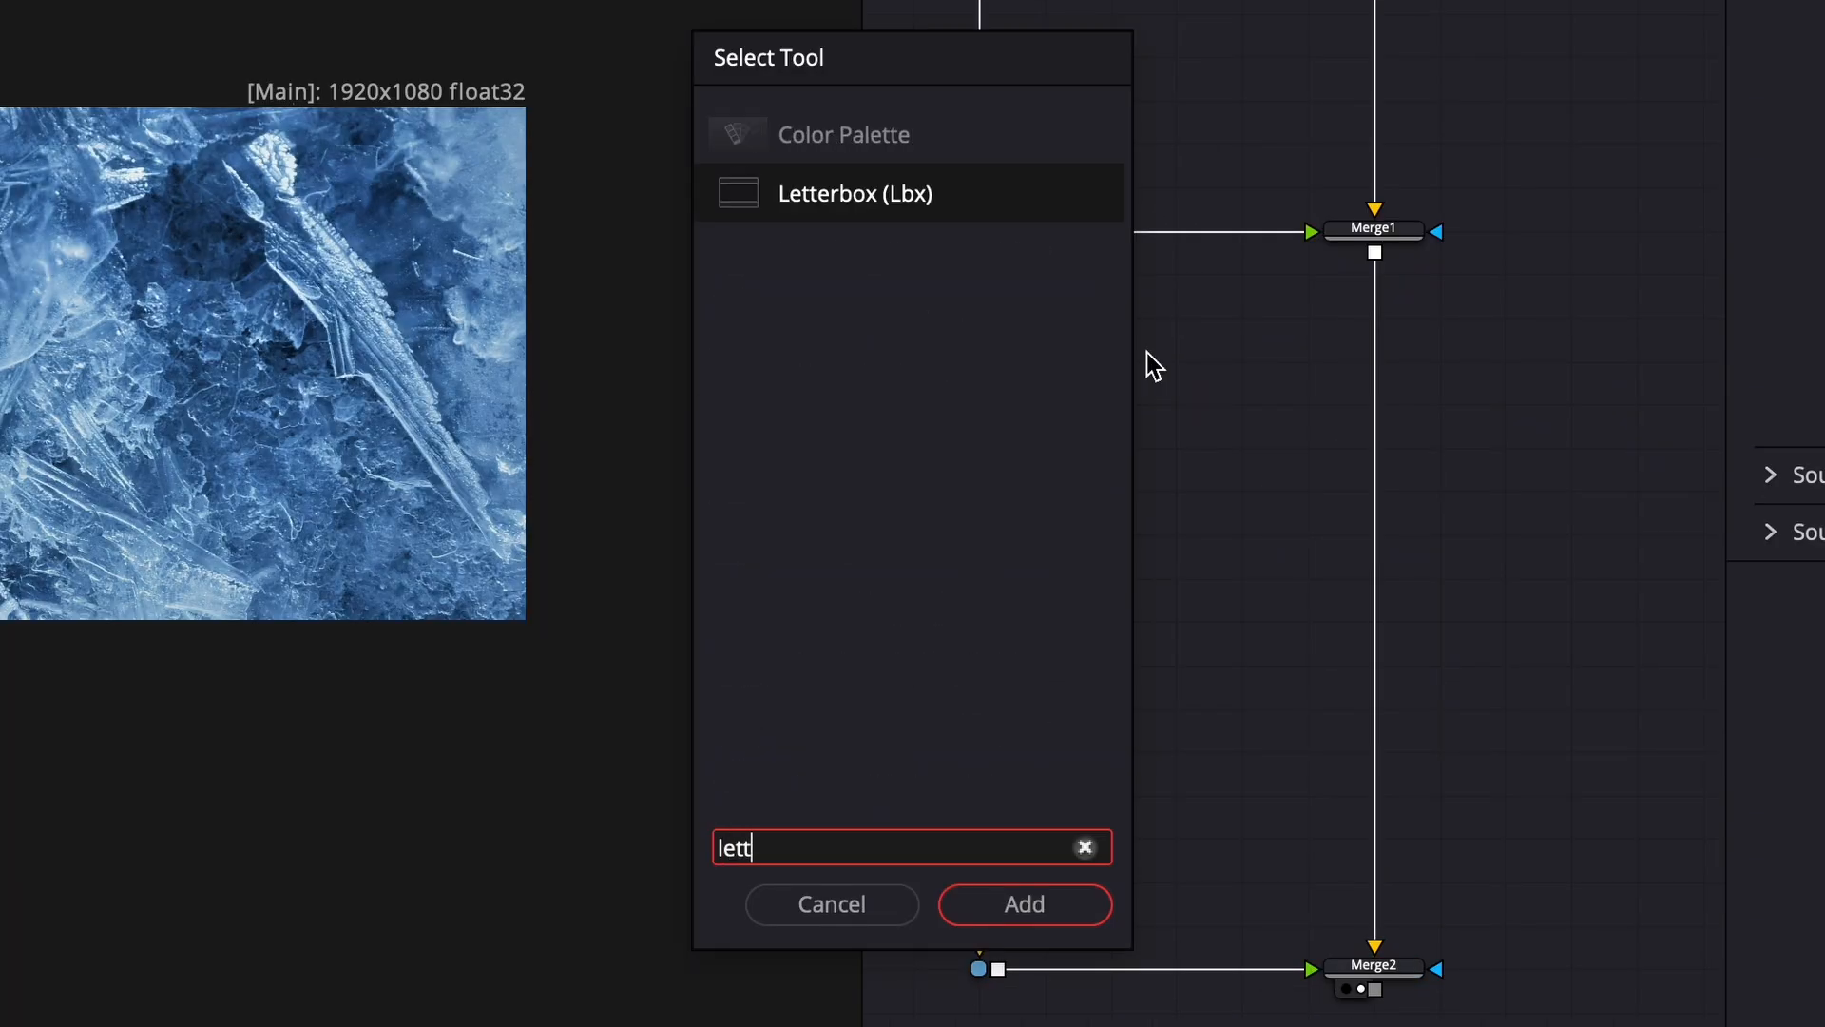
{"action": "key", "text": "Return"}
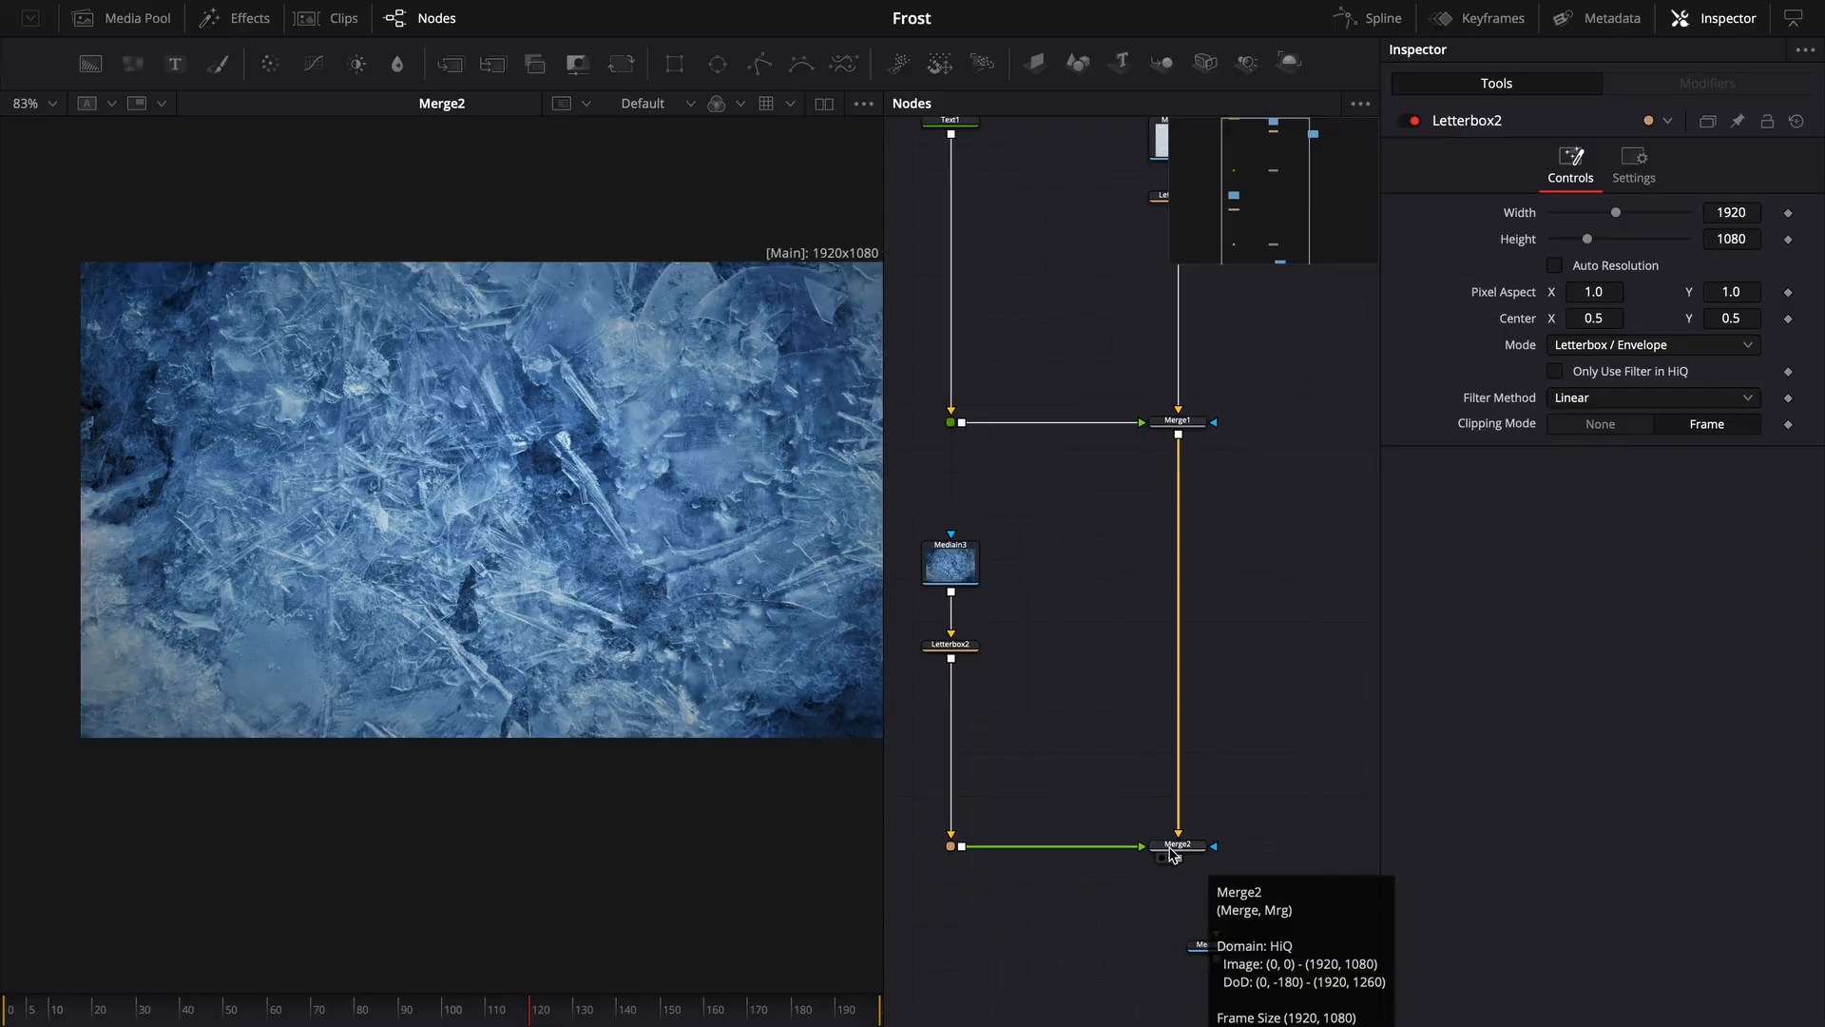
- Set Merge2's apply mode to Overlay
{"action": "left_click", "coordinate": [1375, 974]}
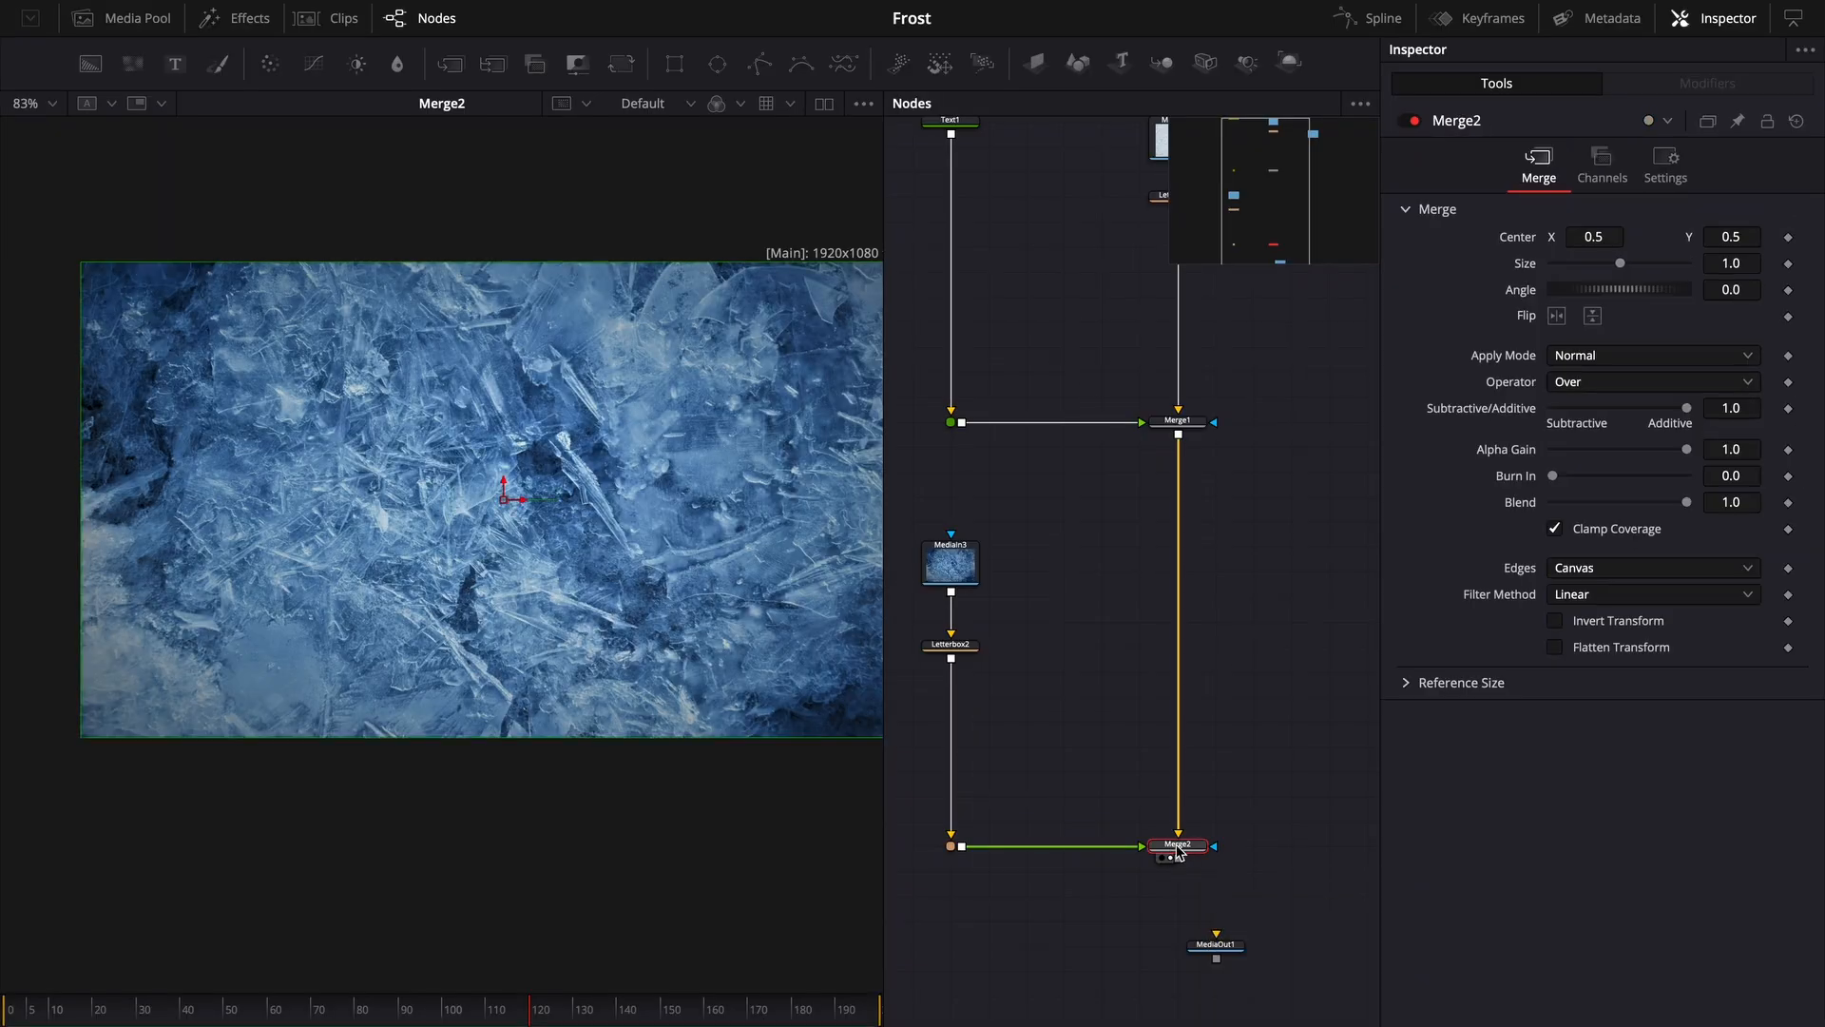
{"action": "left_click", "coordinate": [1576, 357]}
{"action": "scroll", "coordinate": [1611, 503], "scroll_direction": "down", "scroll_amount": 2}
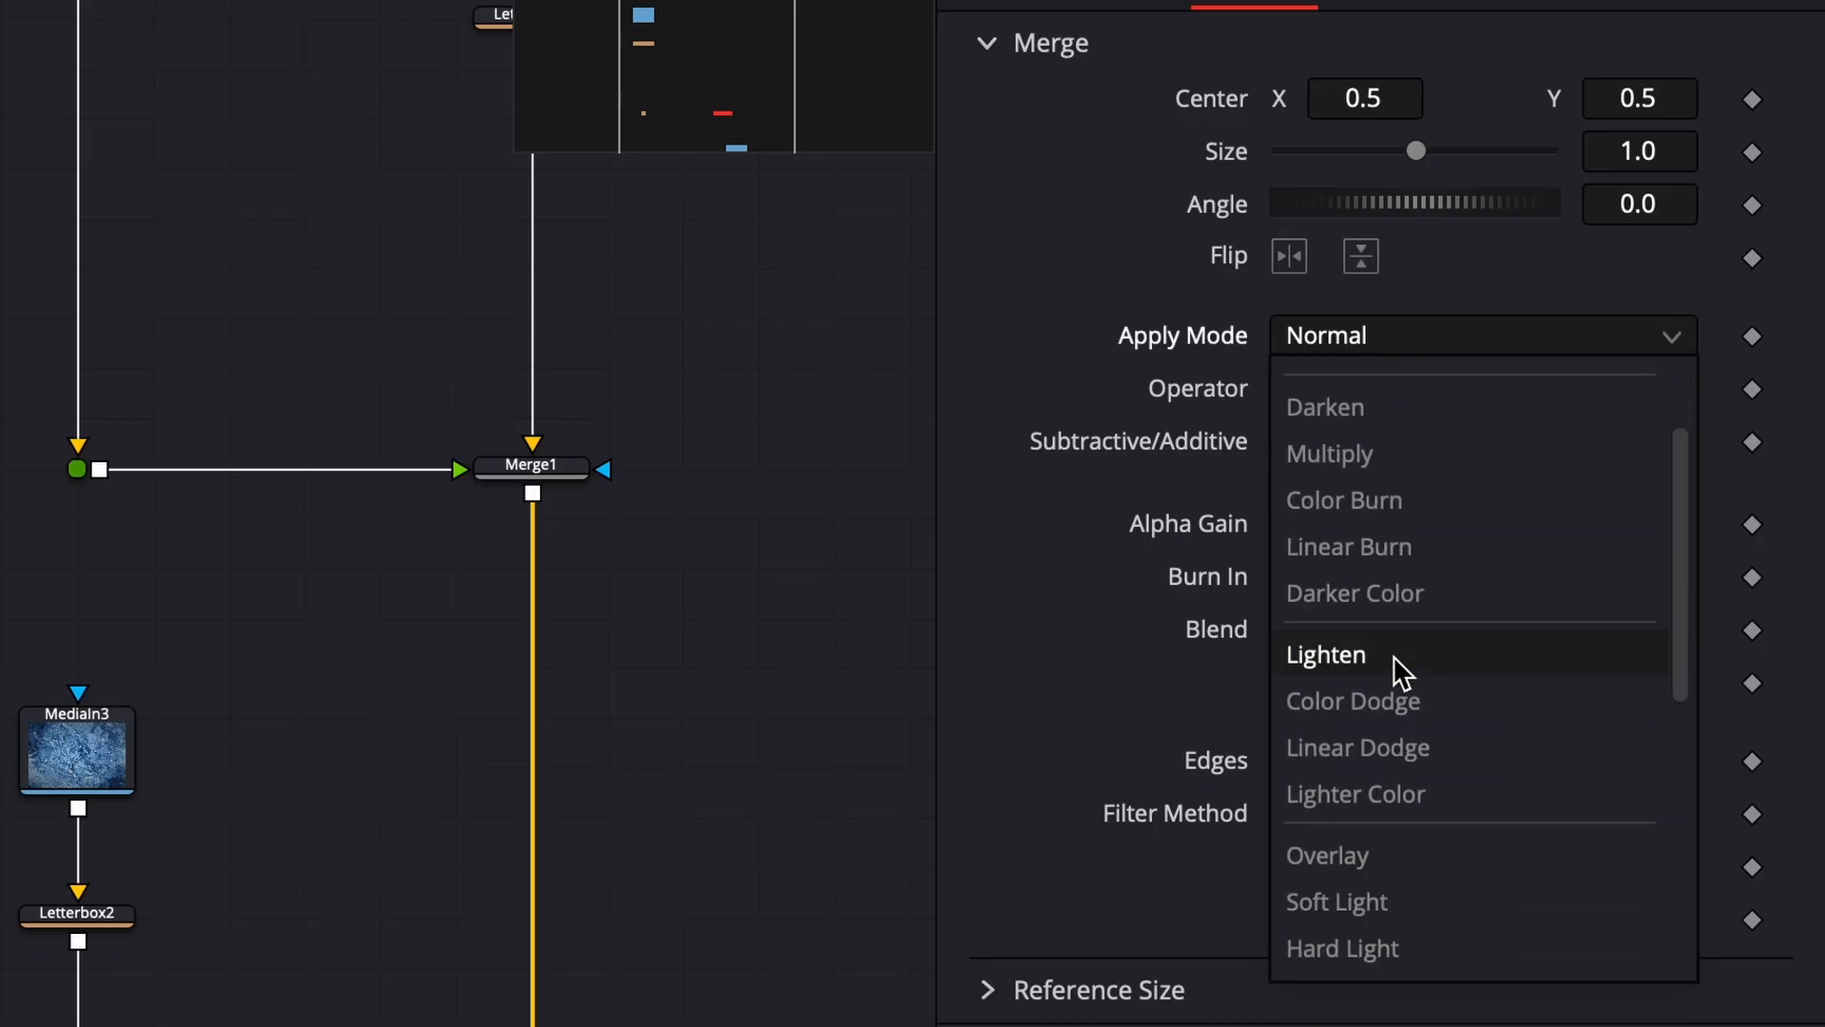
{"action": "left_click", "coordinate": [1385, 855]}
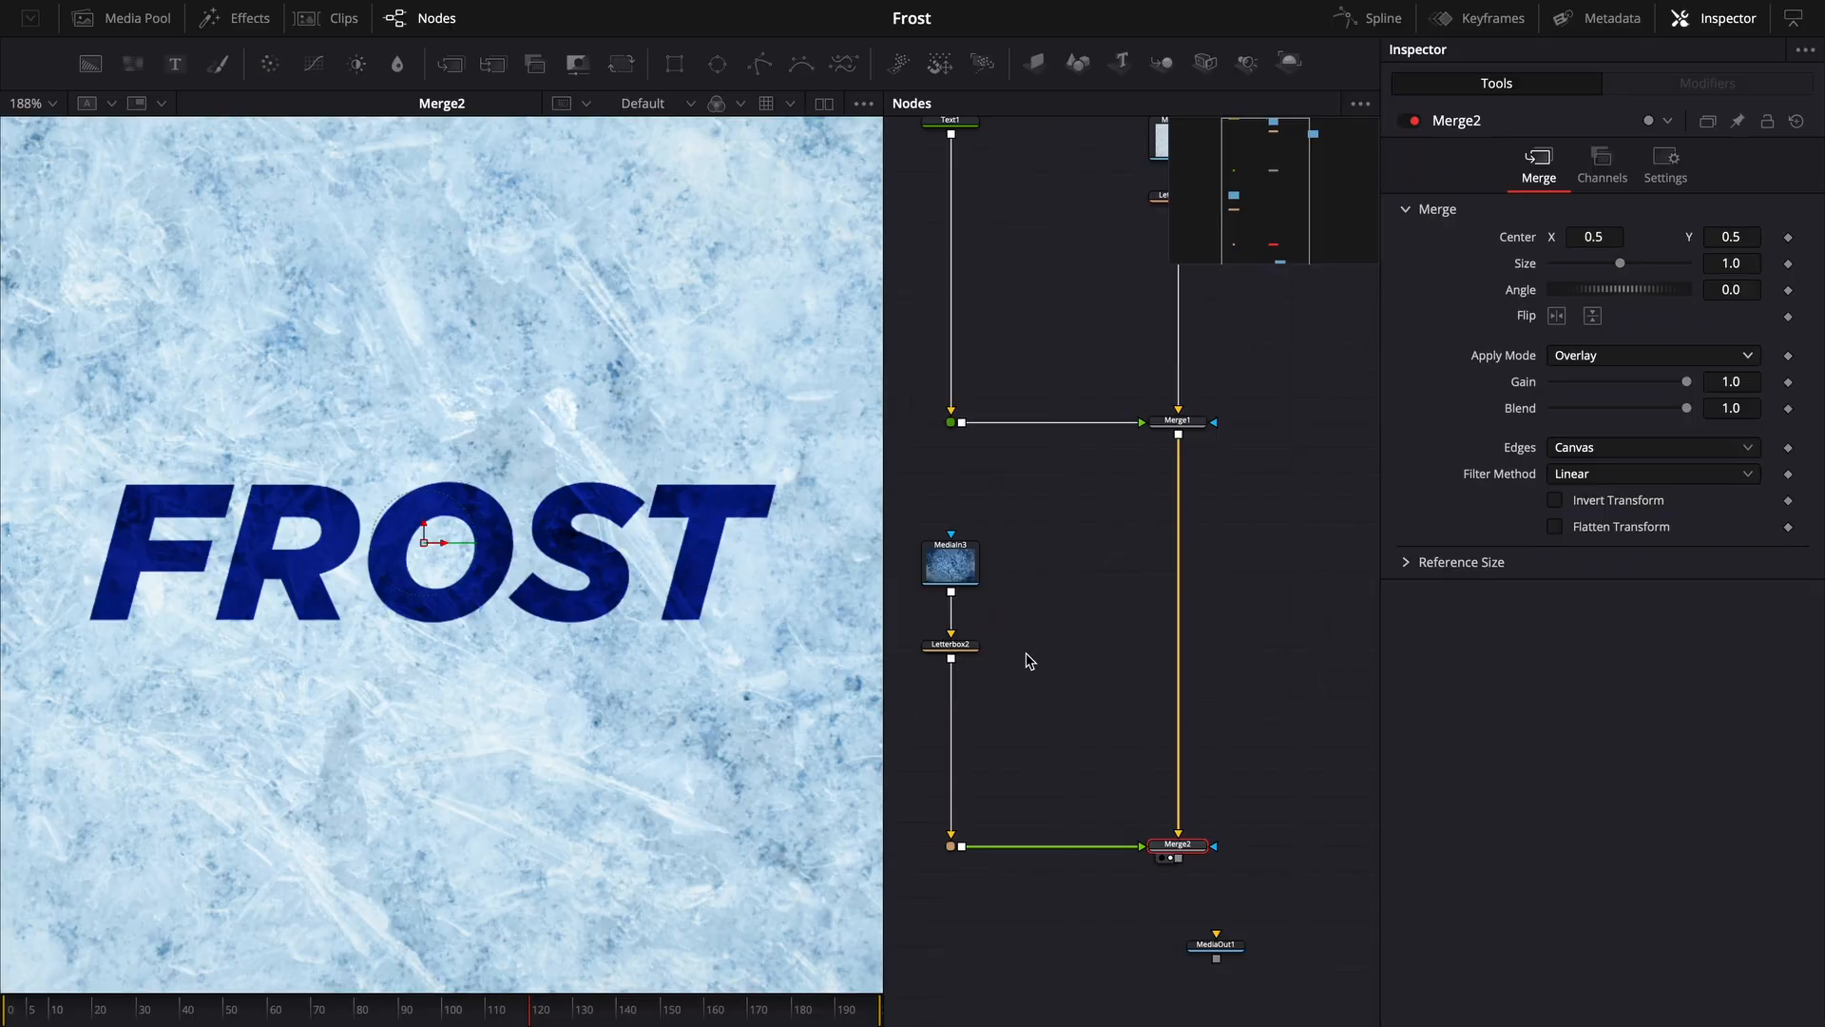
- Brighten the text color to a more vivid blue
{"action": "left_click_drag", "start_coordinate": [1224, 787], "coordinate": [1100, 929]}
{"action": "scroll", "coordinate": [1100, 912], "scroll_direction": "up", "scroll_amount": 5}
{"action": "left_click", "coordinate": [1041, 526]}
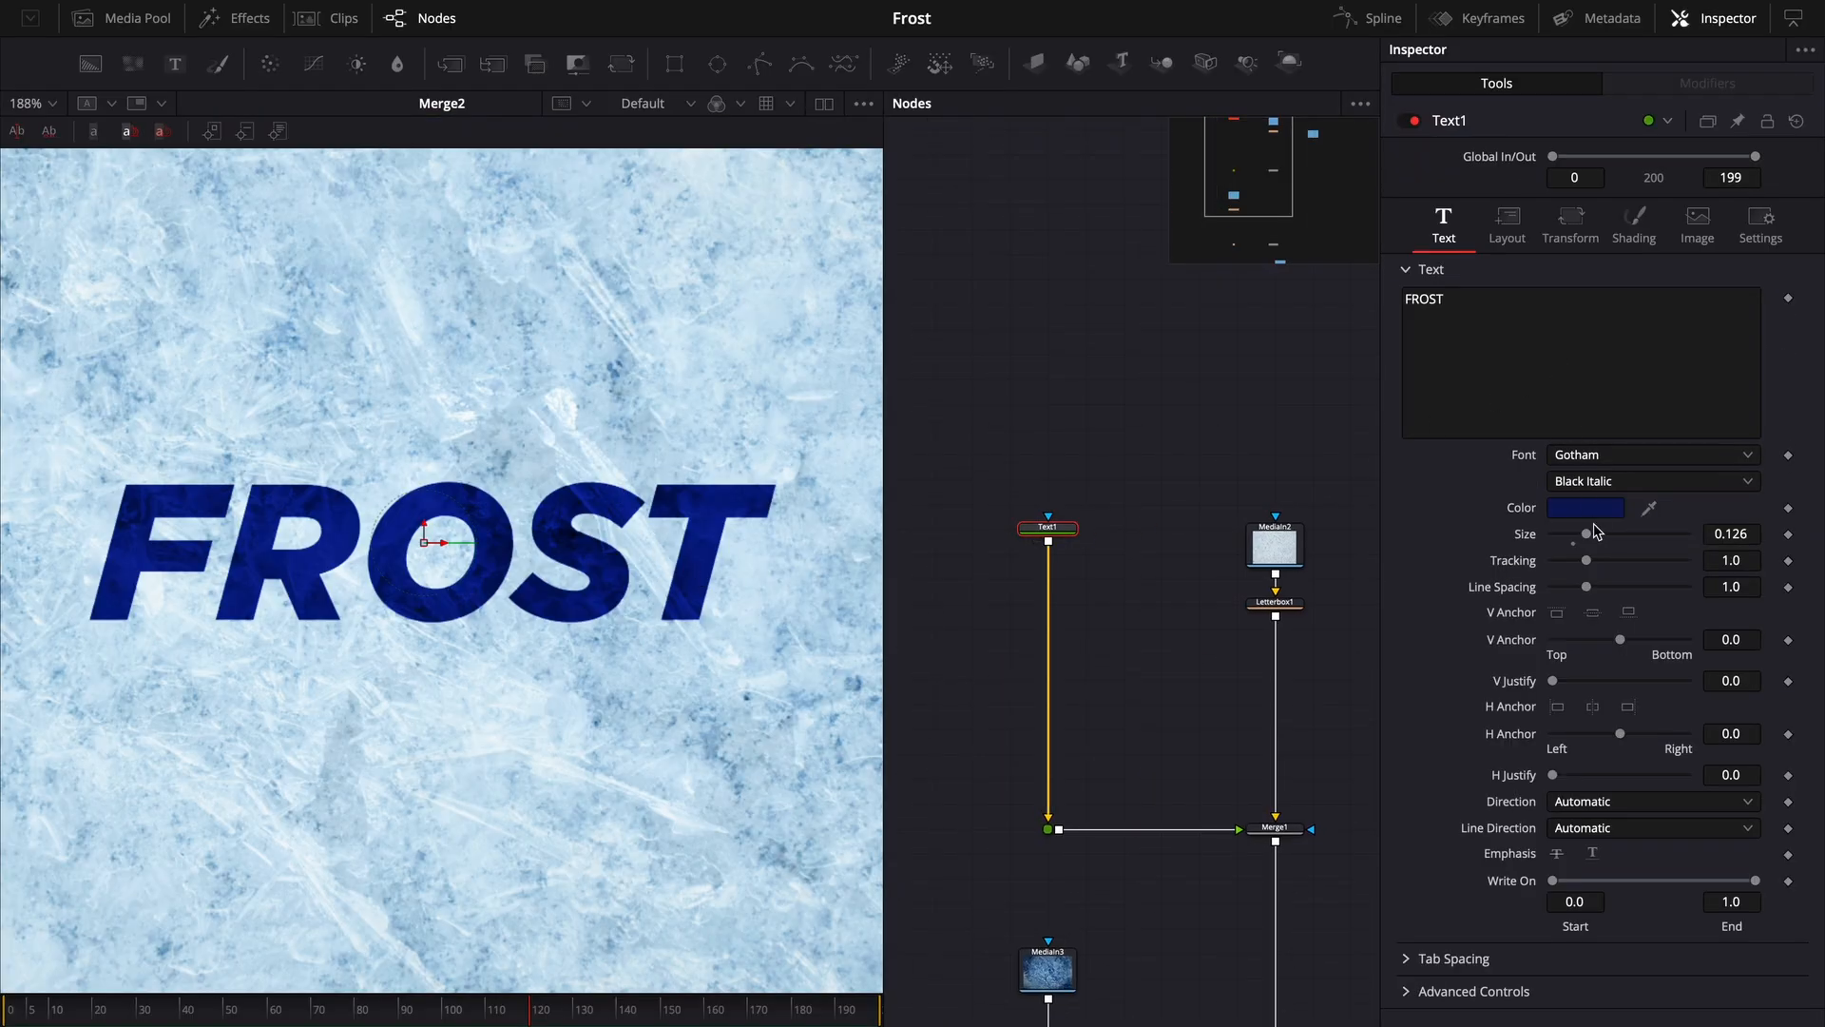
{"action": "left_click", "coordinate": [1596, 510]}
{"action": "left_click_drag", "start_coordinate": [915, 626], "coordinate": [905, 626]}
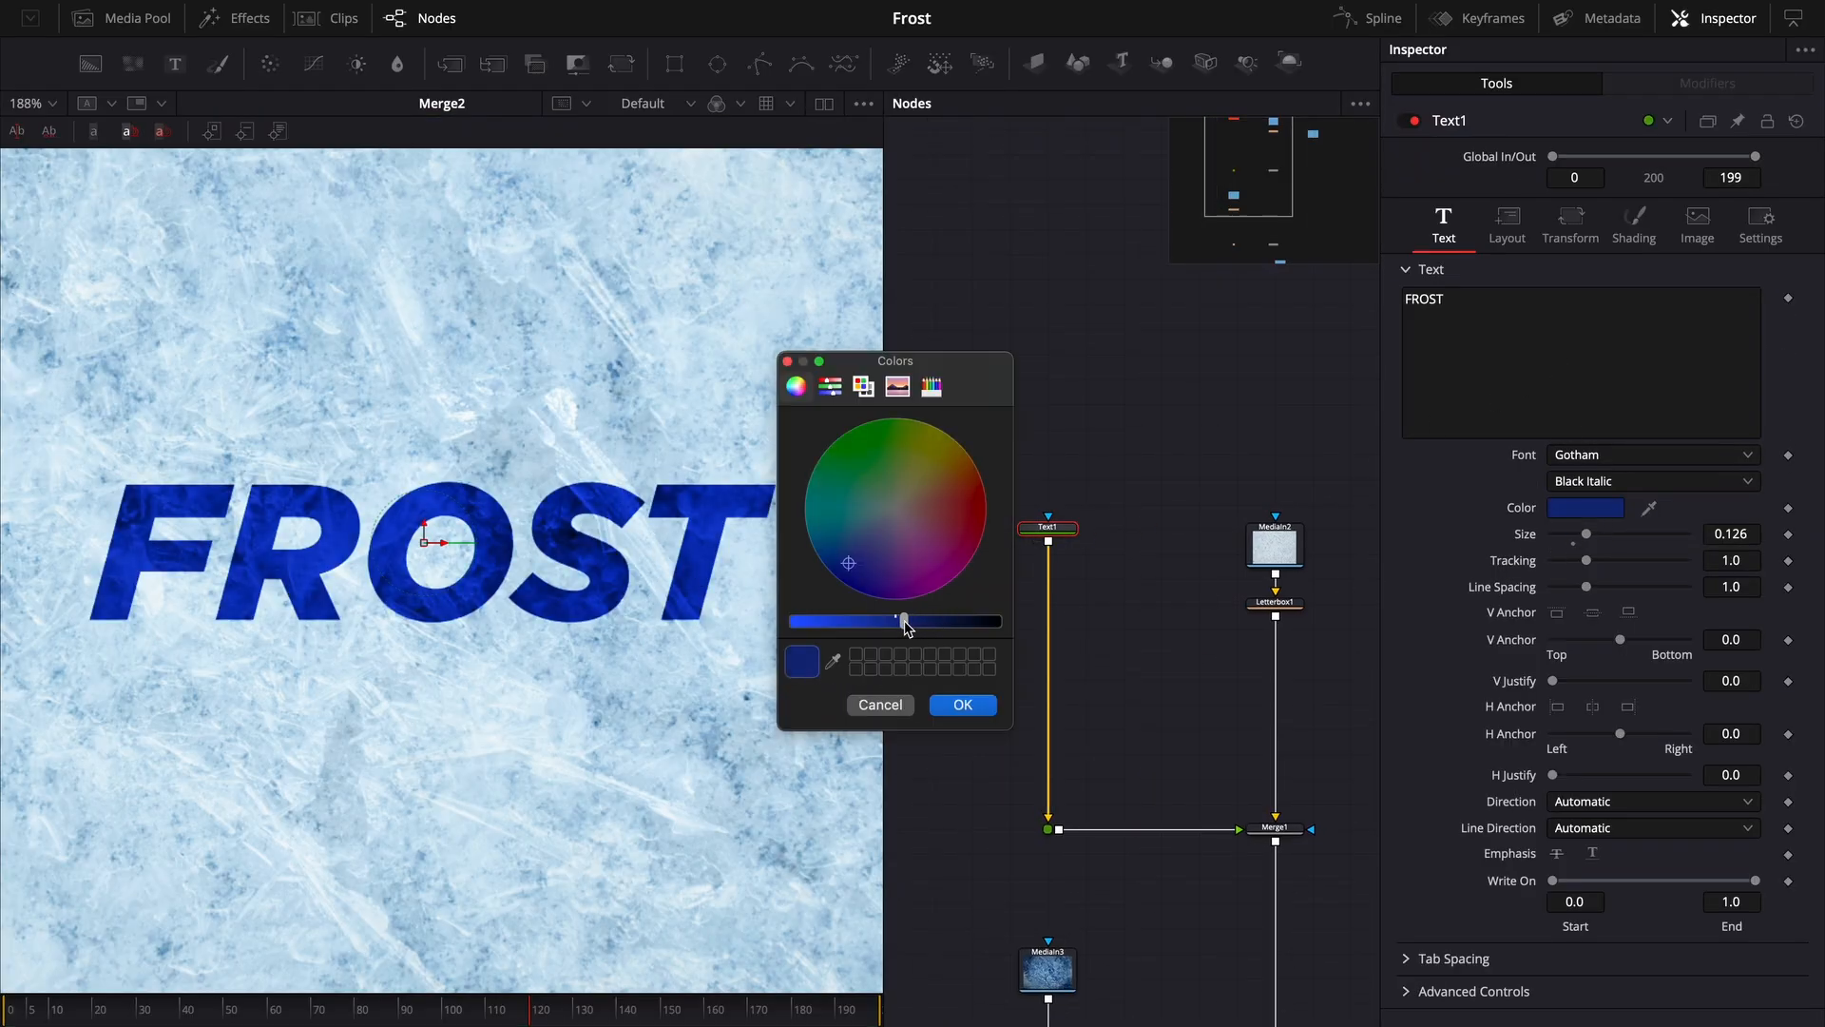
{"action": "left_click", "coordinate": [963, 708]}
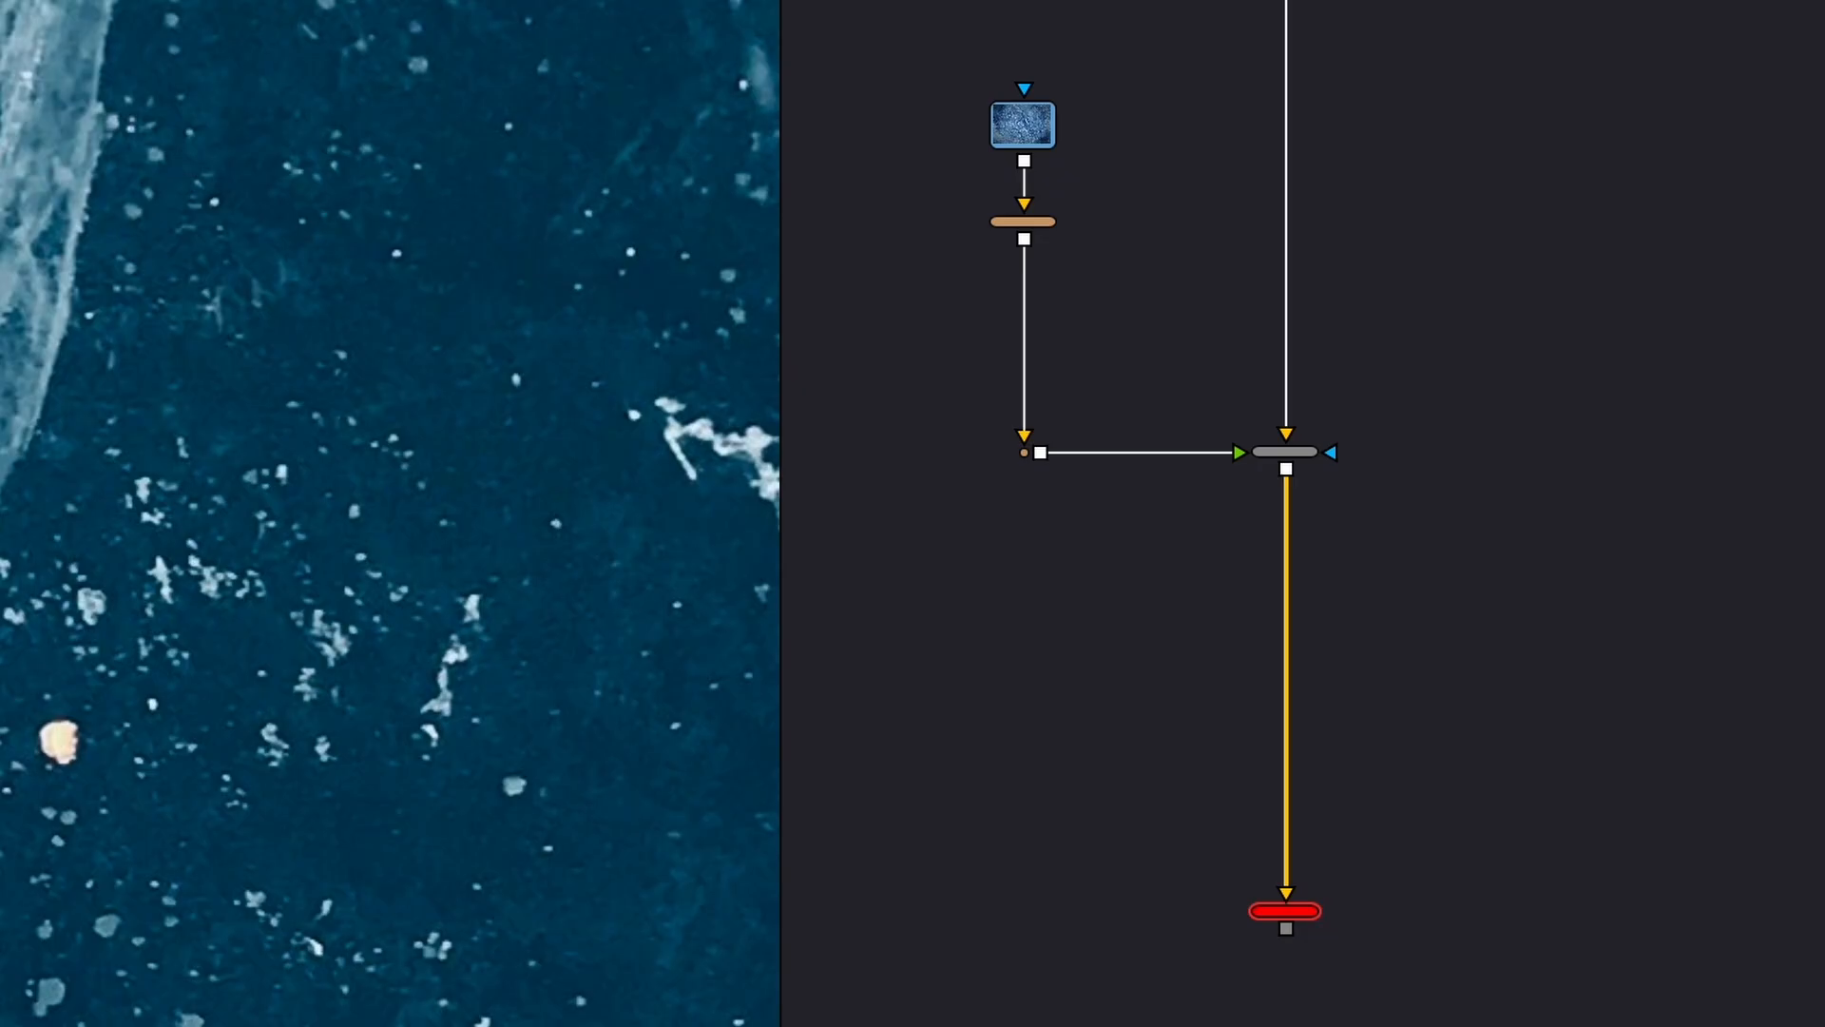
- Merge the MediaIn1 ice image into the chain with a new Merge3 node, tidying its link with a pipe router
{"action": "left_click_drag", "start_coordinate": [1103, 675], "coordinate": [1045, 579]}
{"action": "left_click_drag", "start_coordinate": [1088, 687], "coordinate": [1255, 575]}
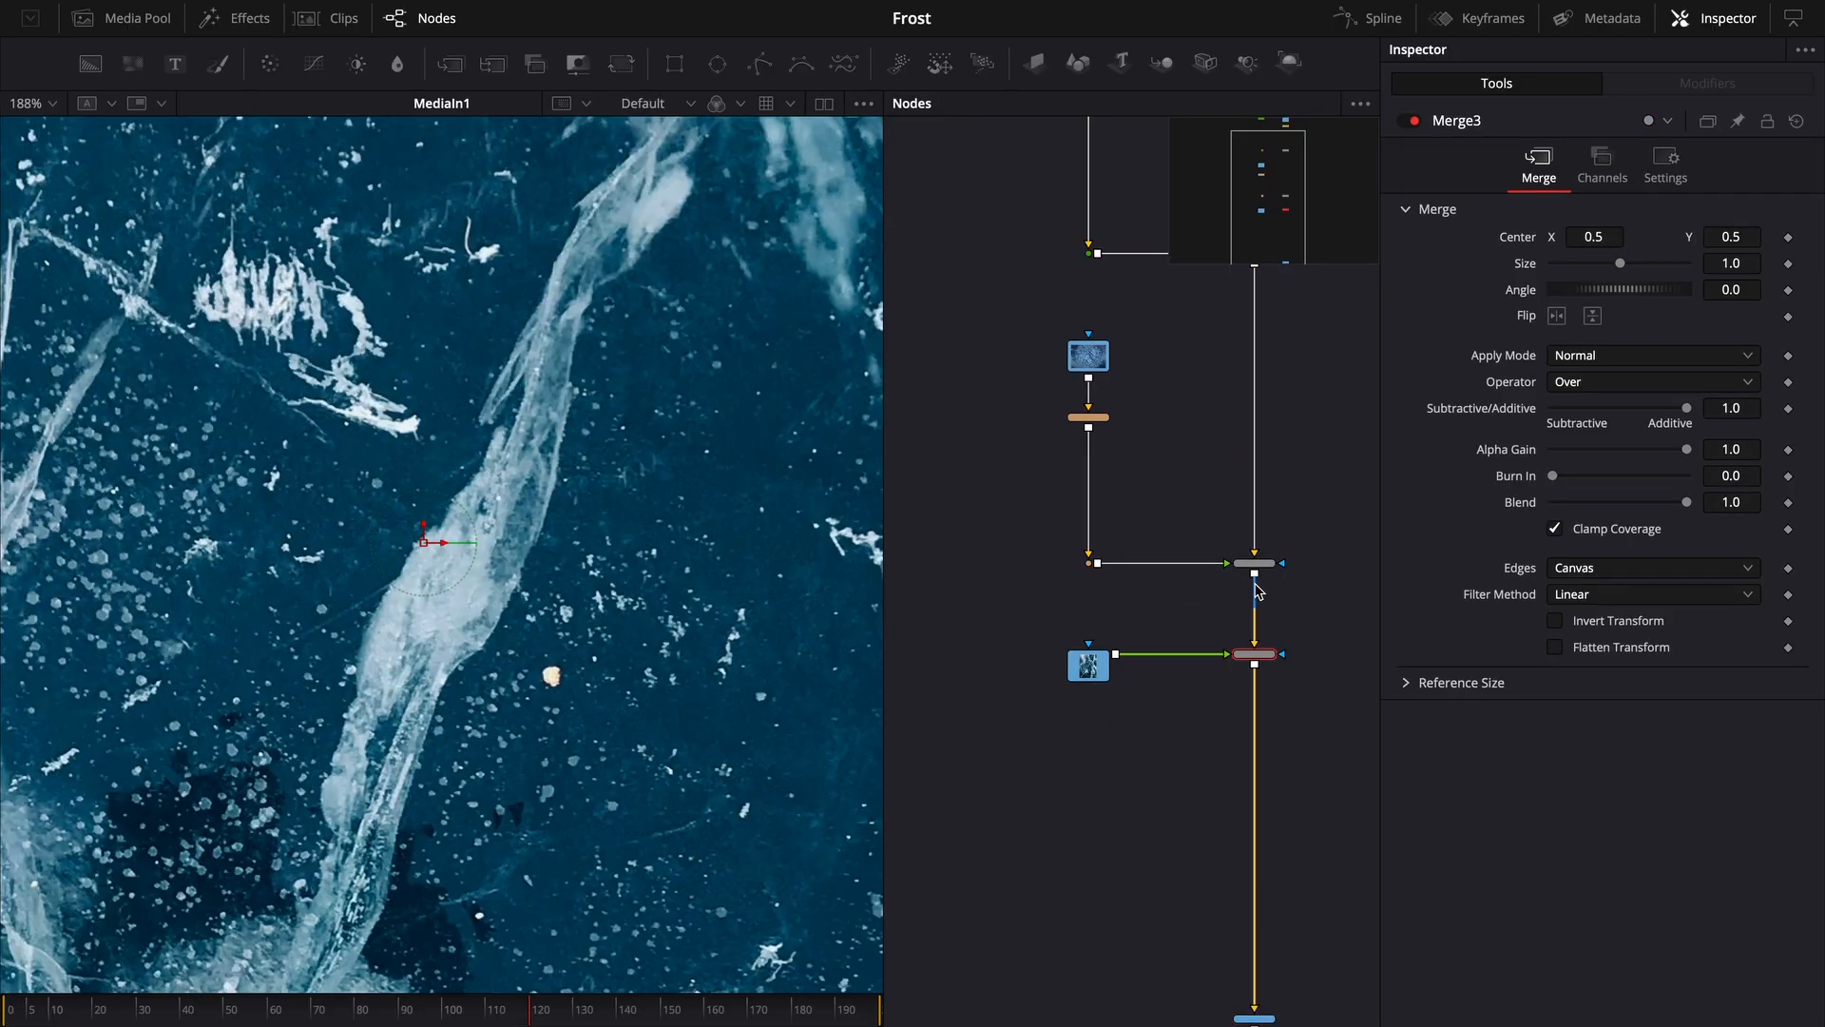
{"action": "left_click_drag", "start_coordinate": [1255, 653], "coordinate": [1255, 855]}
{"action": "left_click", "coordinate": [1181, 773], "text": "alt"}
{"action": "left_click_drag", "start_coordinate": [1181, 773], "coordinate": [1088, 855]}
{"action": "left_click_drag", "start_coordinate": [486, 704], "coordinate": [472, 682]}
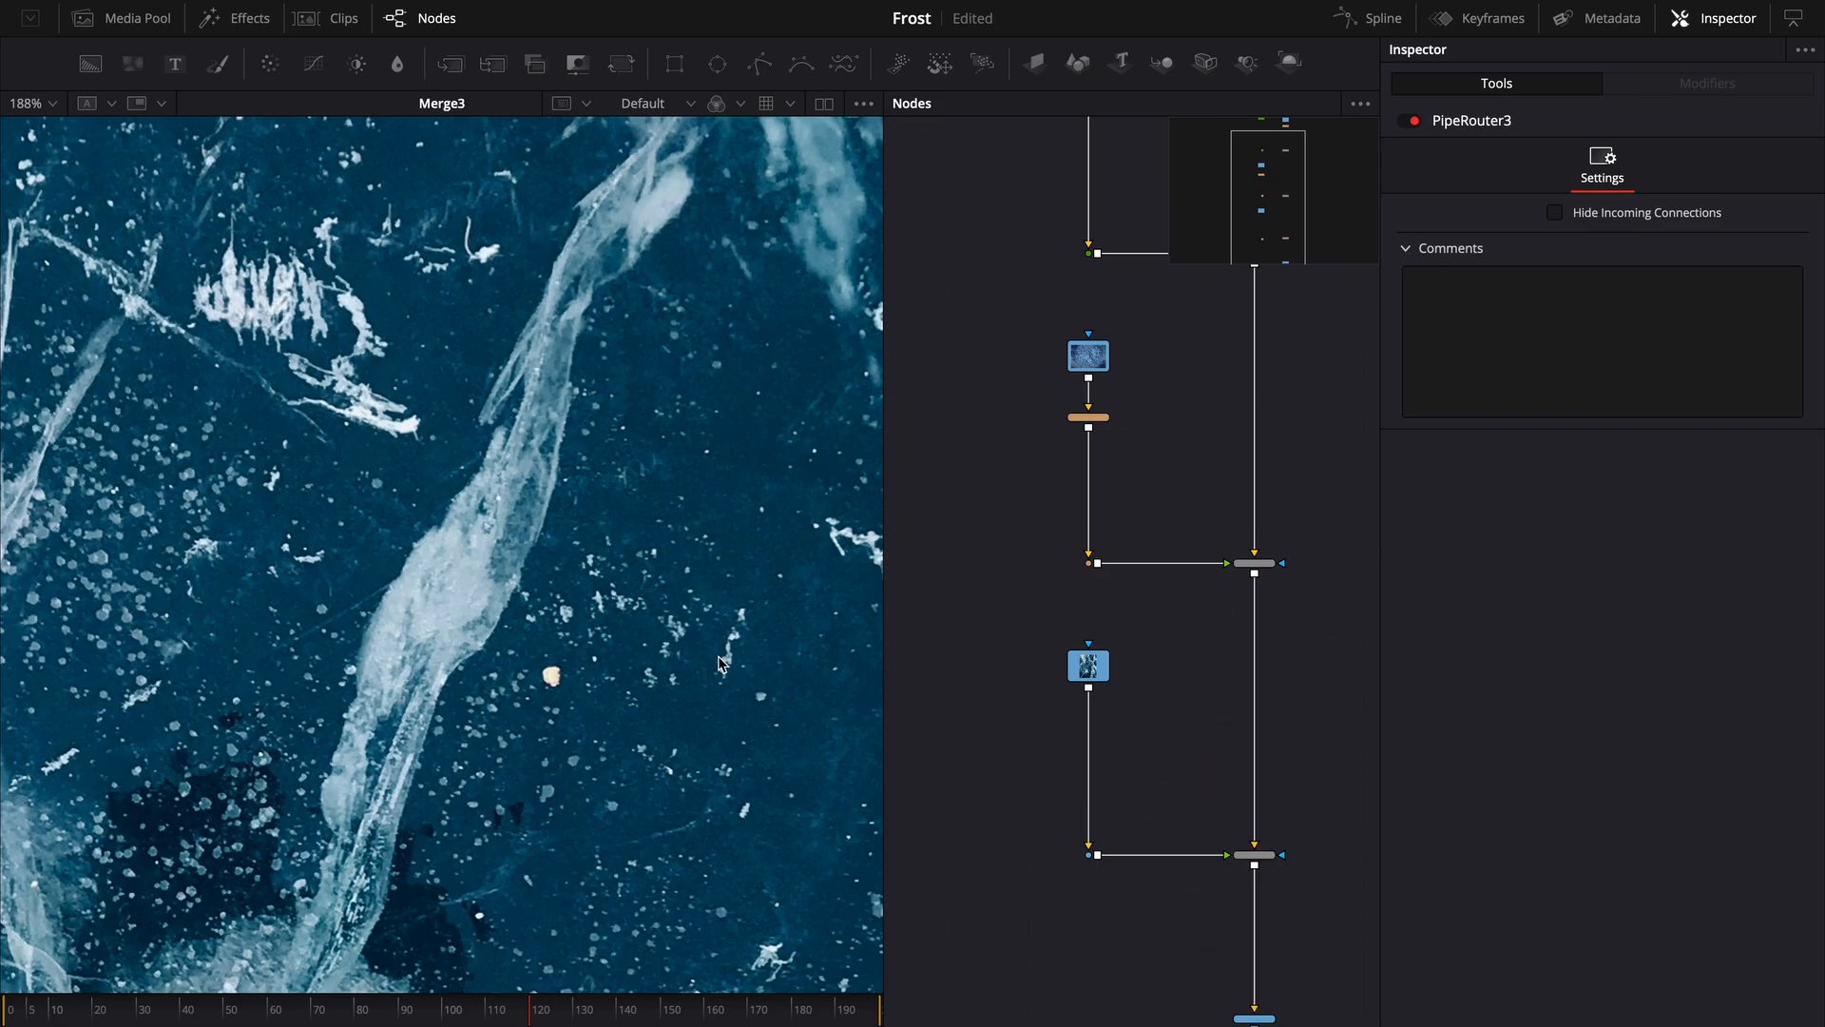
- Add a Letterbox node after the MediaIn1 ice image to fit it to the frame
{"action": "scroll", "coordinate": [746, 654], "scroll_direction": "down", "scroll_amount": 5}
{"action": "left_click_drag", "start_coordinate": [637, 663], "coordinate": [354, 669]}
{"action": "scroll", "coordinate": [376, 671], "scroll_direction": "up", "scroll_amount": 3}
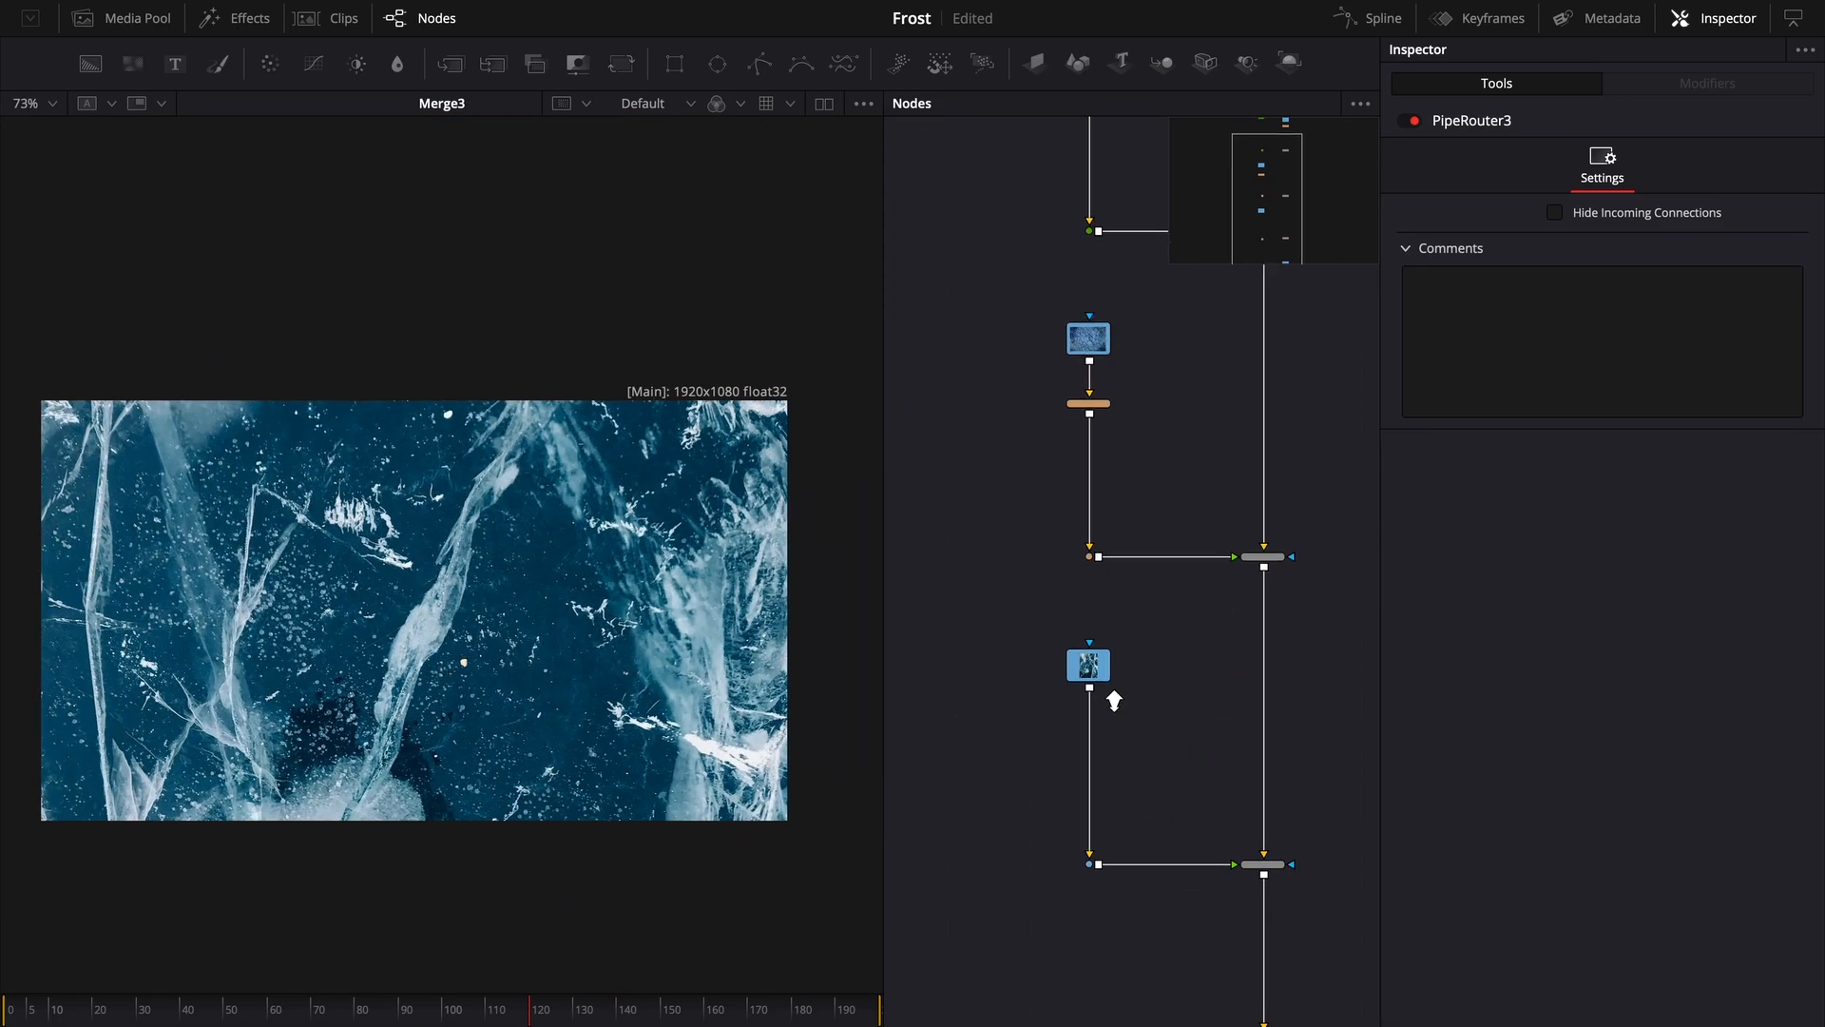
{"action": "scroll", "coordinate": [1108, 701], "scroll_direction": "up", "scroll_amount": 3}
{"action": "left_click", "coordinate": [1091, 651]}
{"action": "key", "text": "shift+space"}
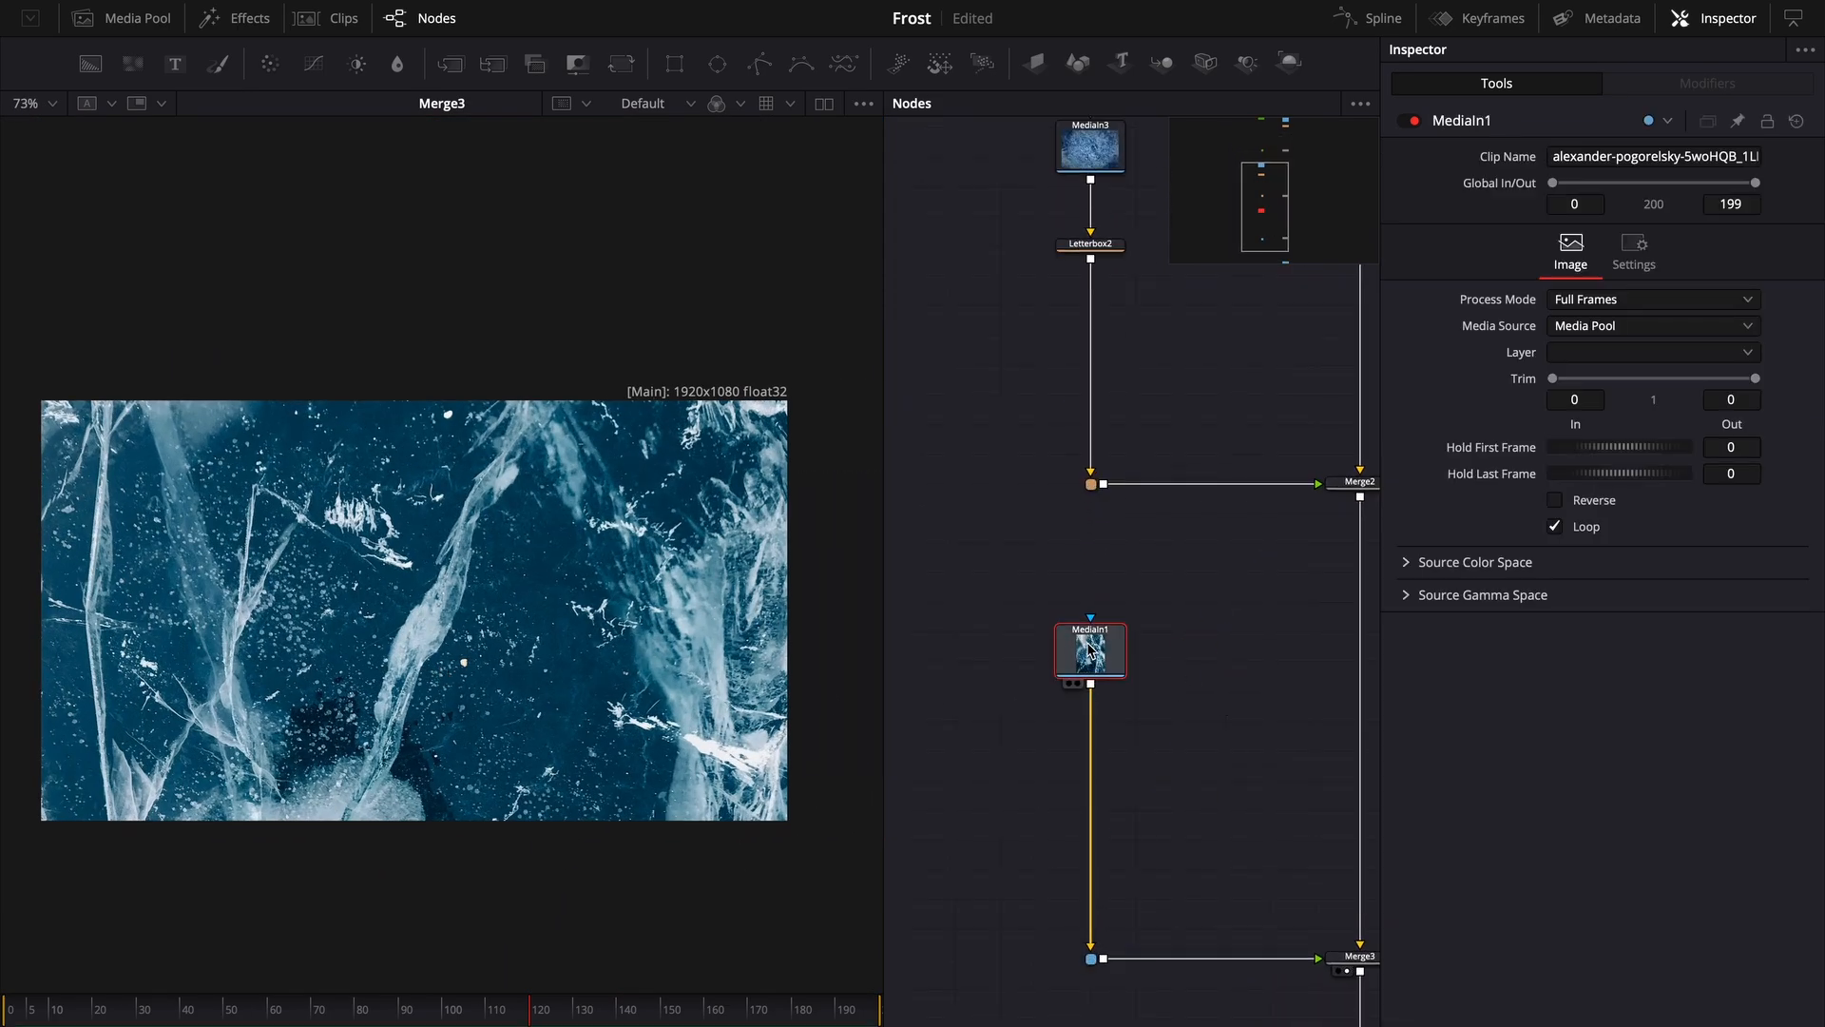
{"action": "type", "text": "lett"}
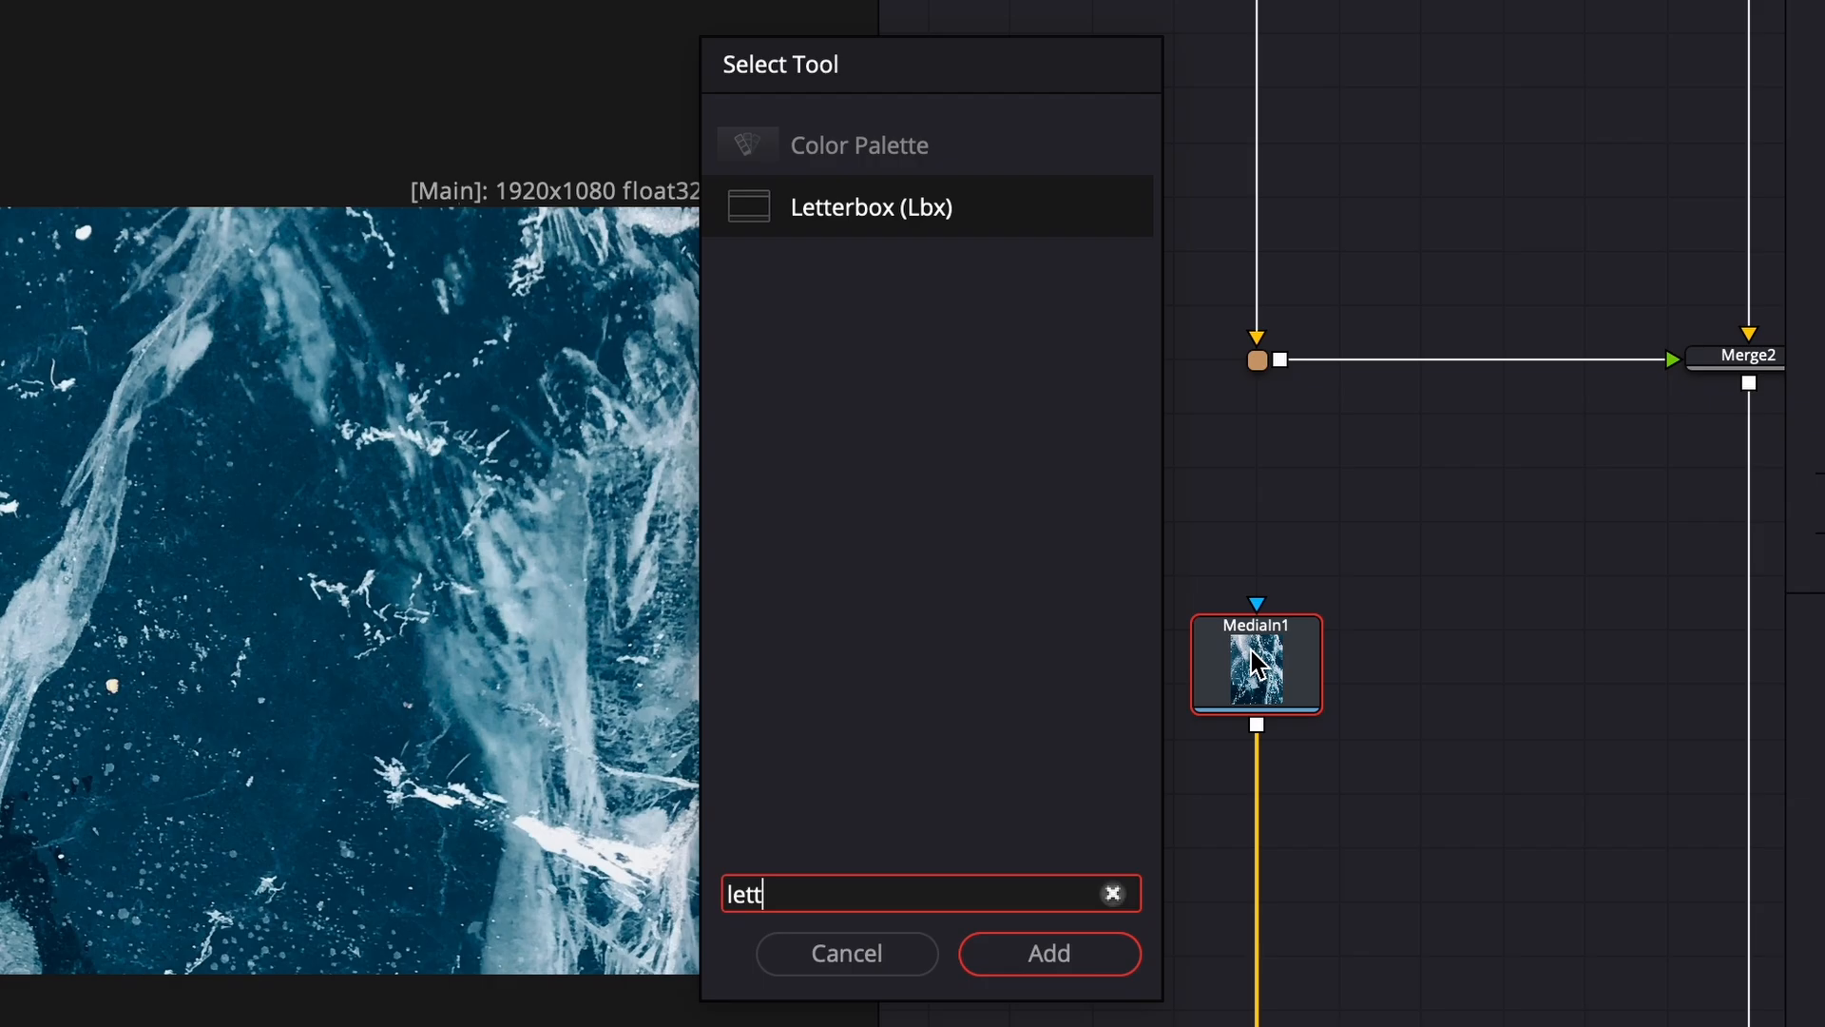
{"action": "key", "text": "Return"}
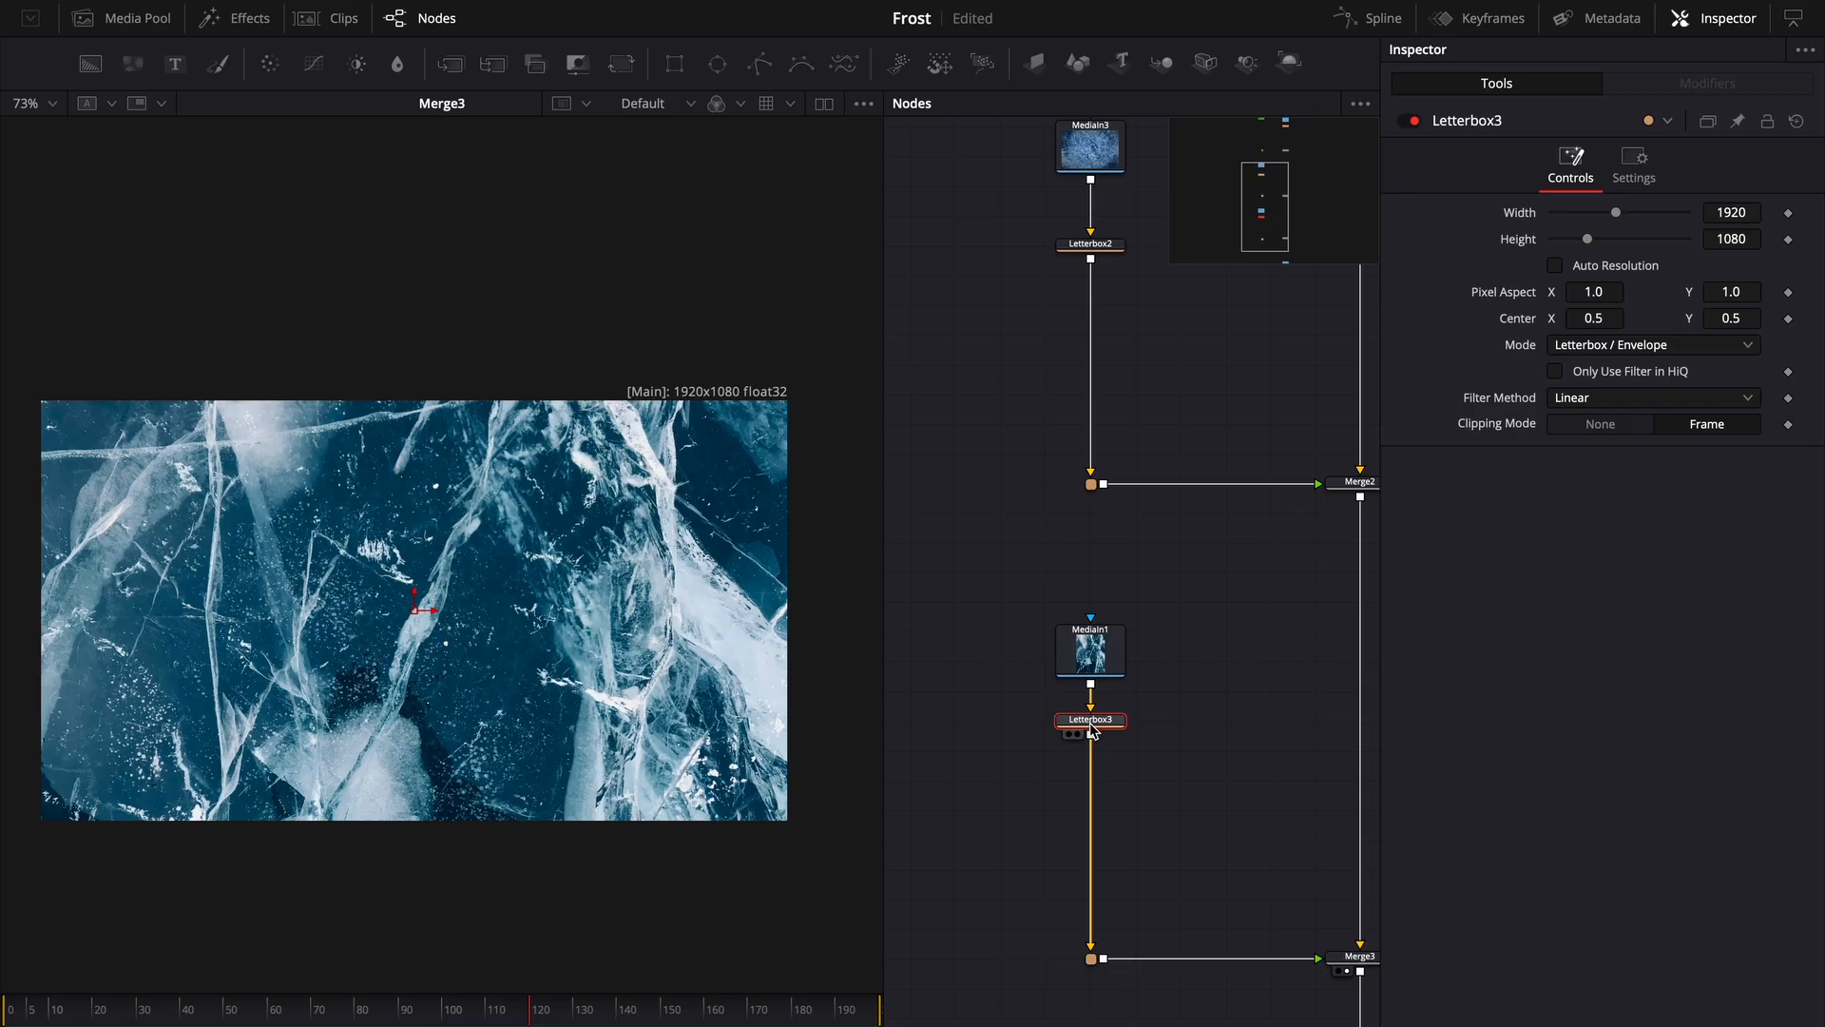
{"action": "left_click_drag", "start_coordinate": [1257, 790], "coordinate": [1257, 945]}
- Insert a Transform node after MediaIn1 and rotate the image by 90 degrees
{"action": "left_click", "coordinate": [1119, 671]}
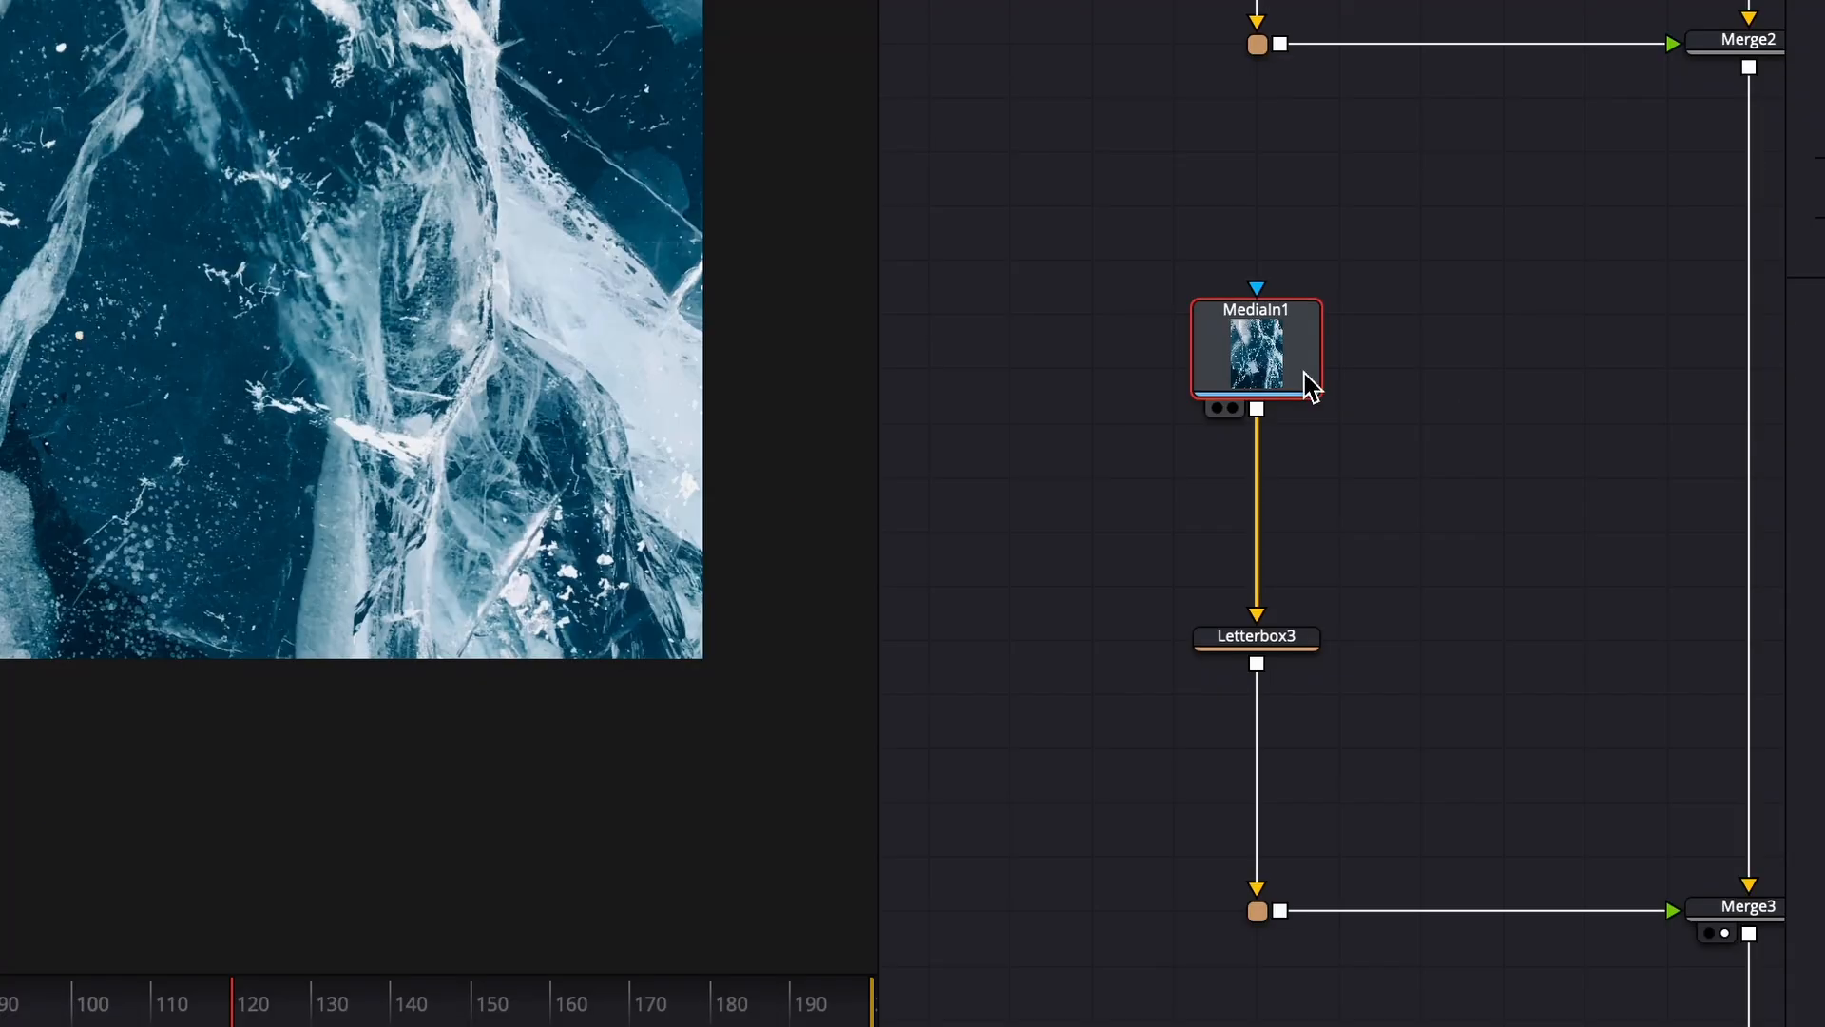
{"action": "key", "text": "ctrl+t"}
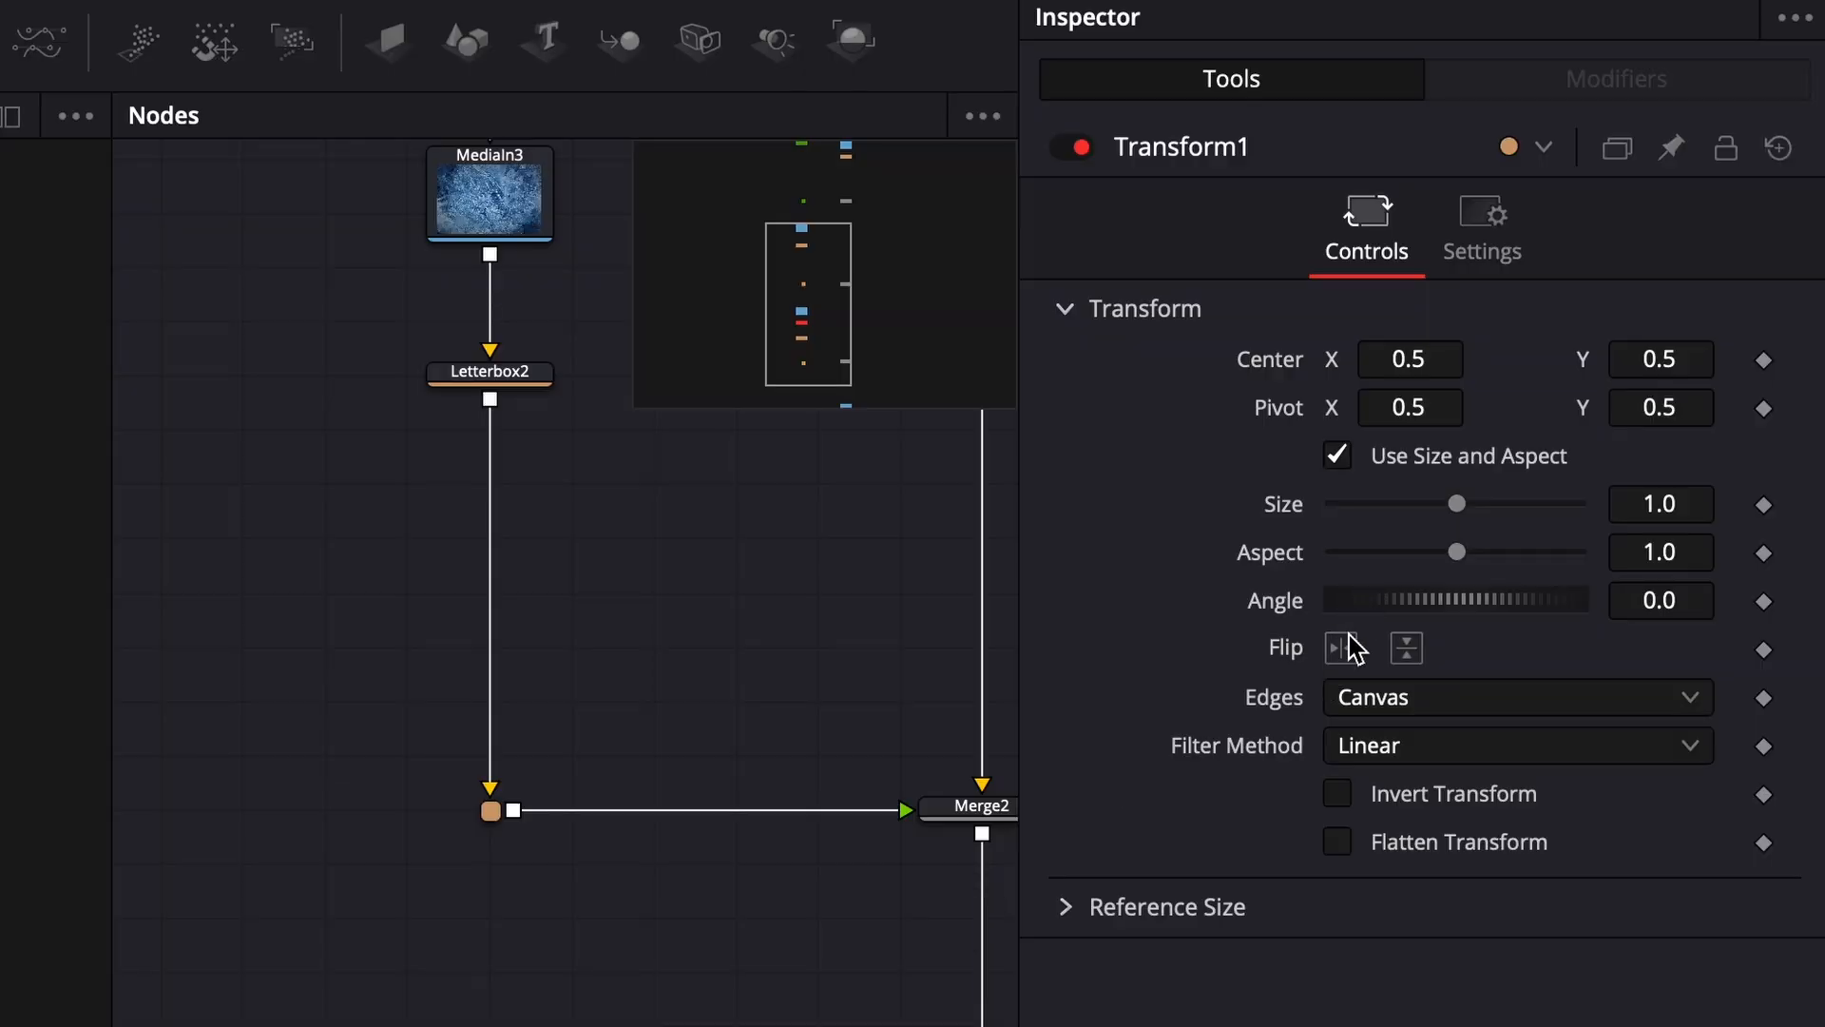
{"action": "left_click", "coordinate": [1681, 601]}
{"action": "type", "text": "90"}
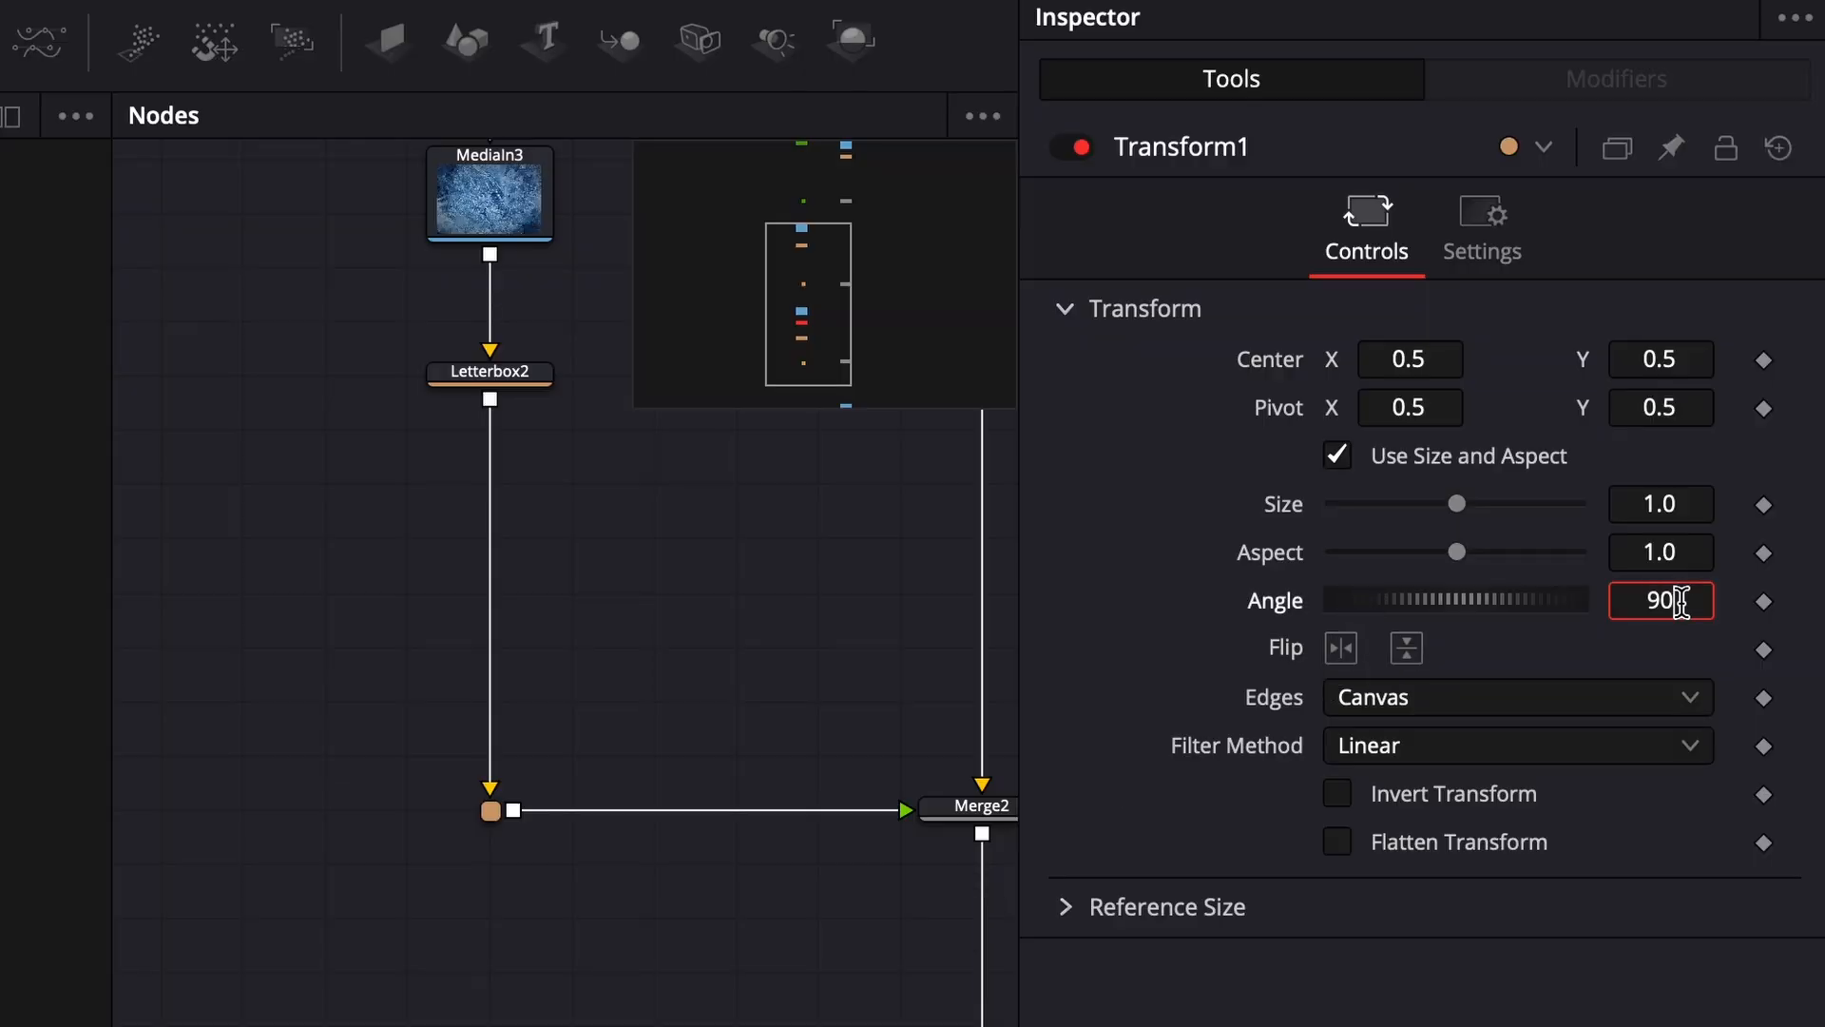
{"action": "key", "text": "Return"}
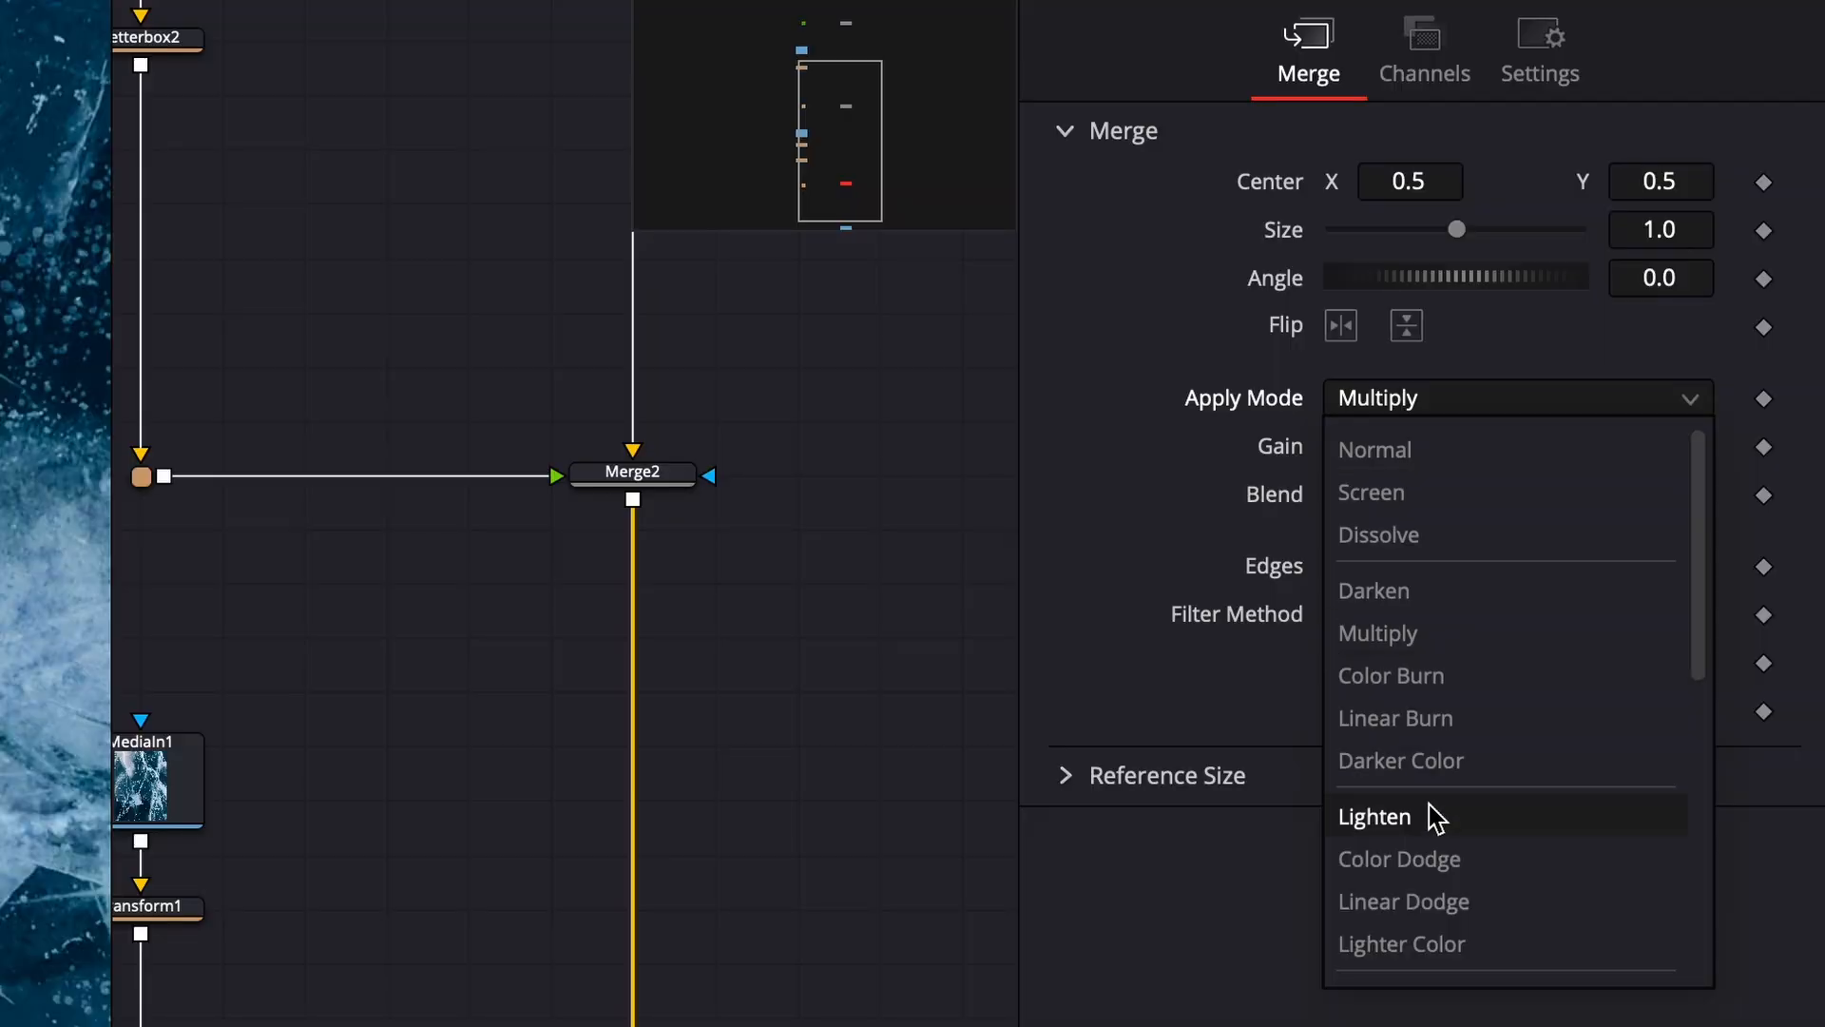
- Set Merge3's apply mode to Soft Light
{"action": "scroll", "coordinate": [1607, 589], "scroll_direction": "down", "scroll_amount": 3}
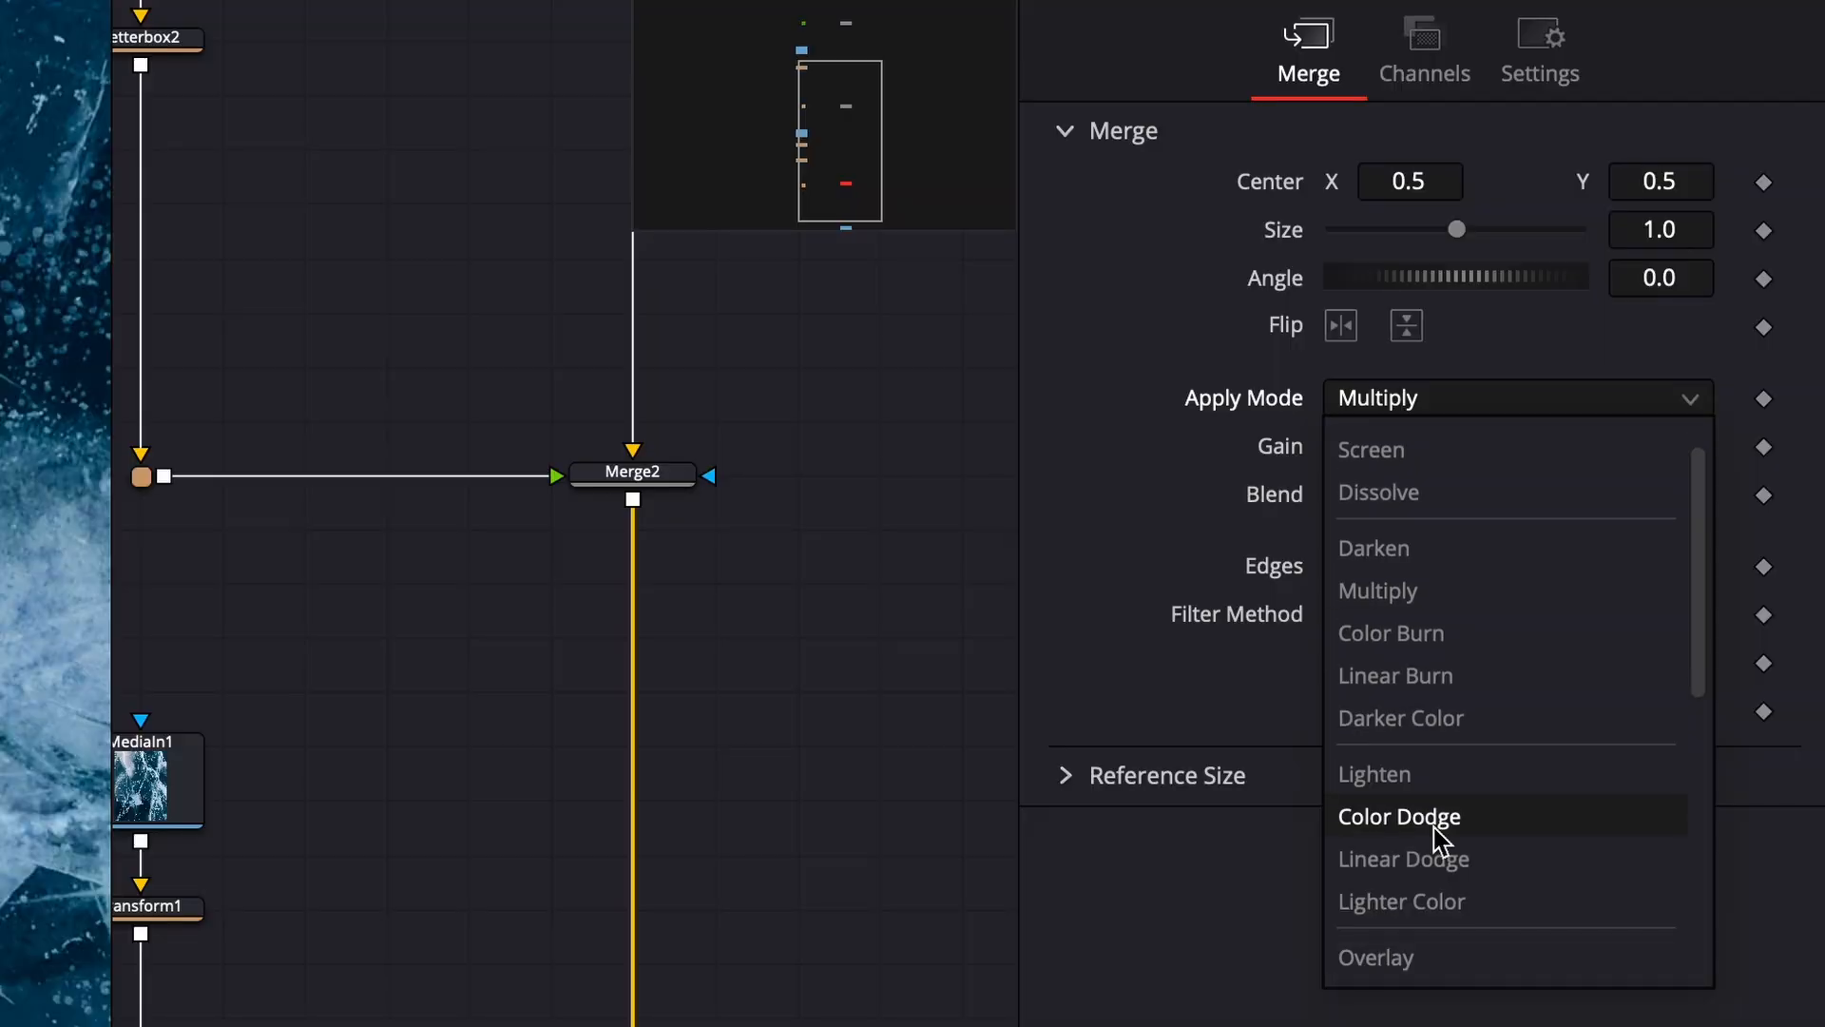
{"action": "left_click", "coordinate": [1437, 917]}
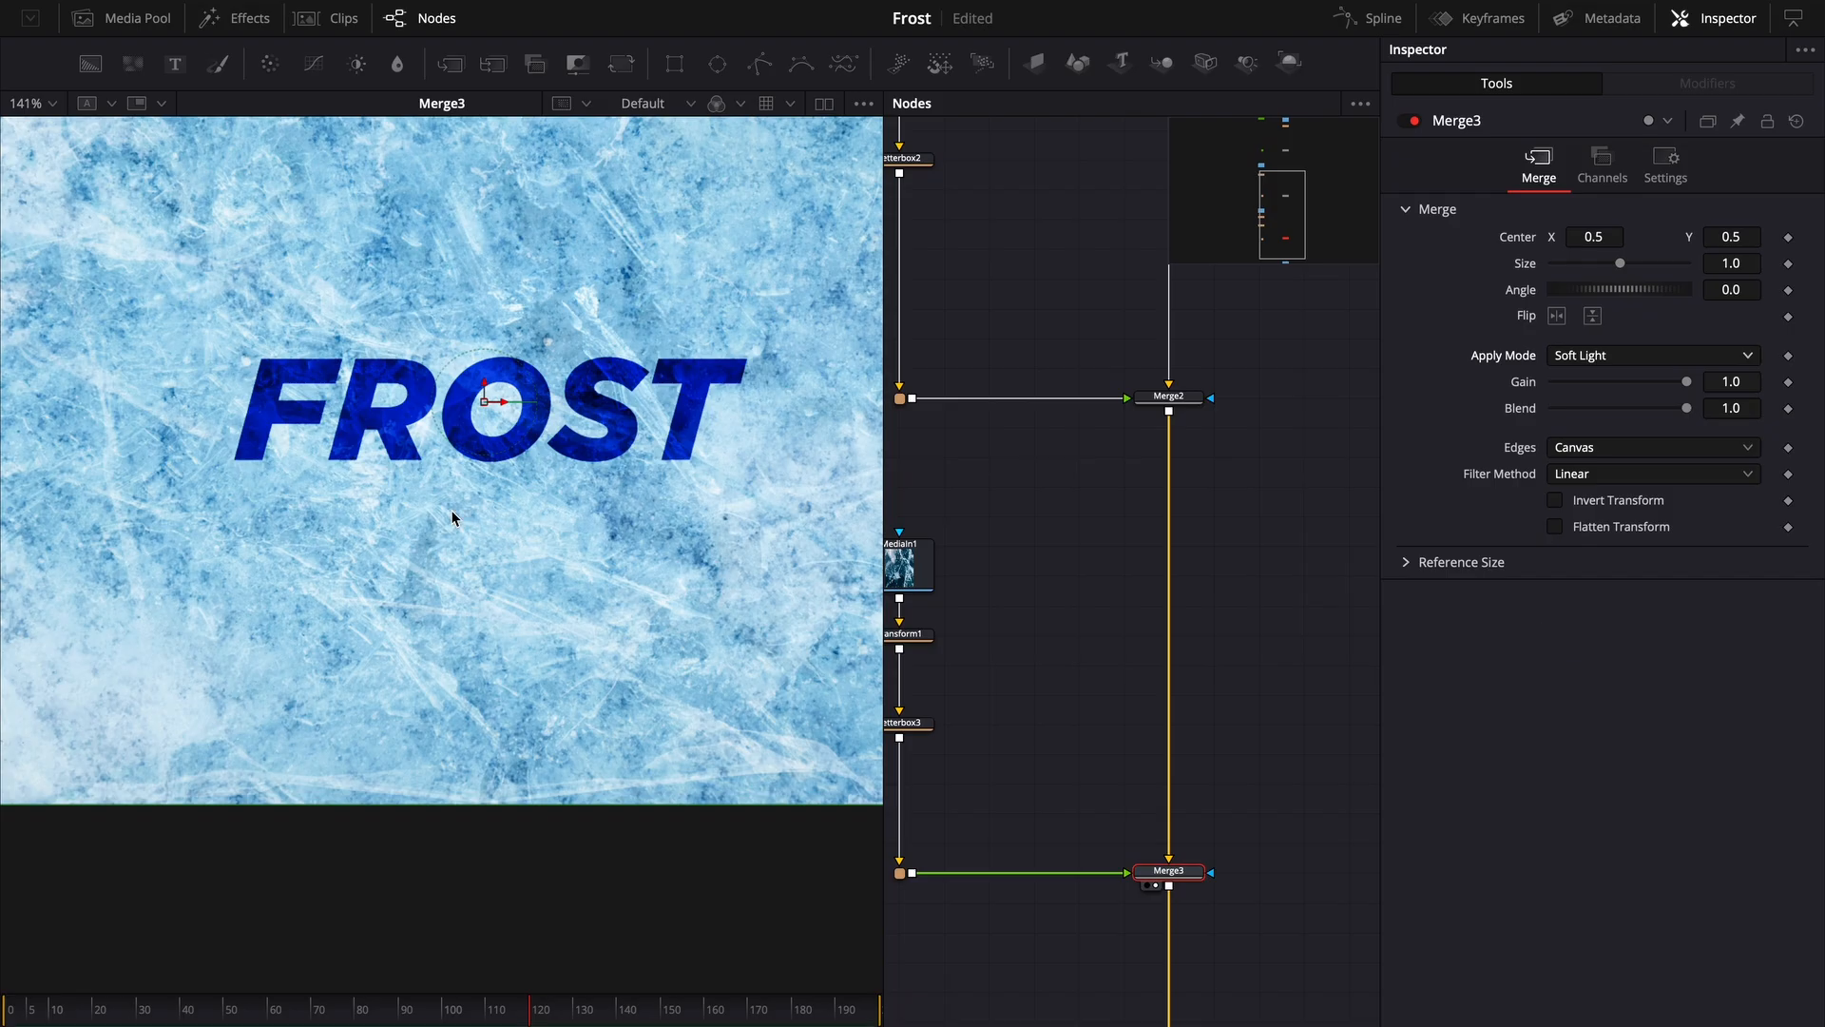
- Add a VariBlur node after Text1 and set its blur channel to Alpha
{"action": "left_click_drag", "start_coordinate": [1273, 847], "coordinate": [1061, 940]}
{"action": "key", "text": "super+p"}
{"action": "key", "text": "super+p"}
{"action": "key", "text": "super+p"}
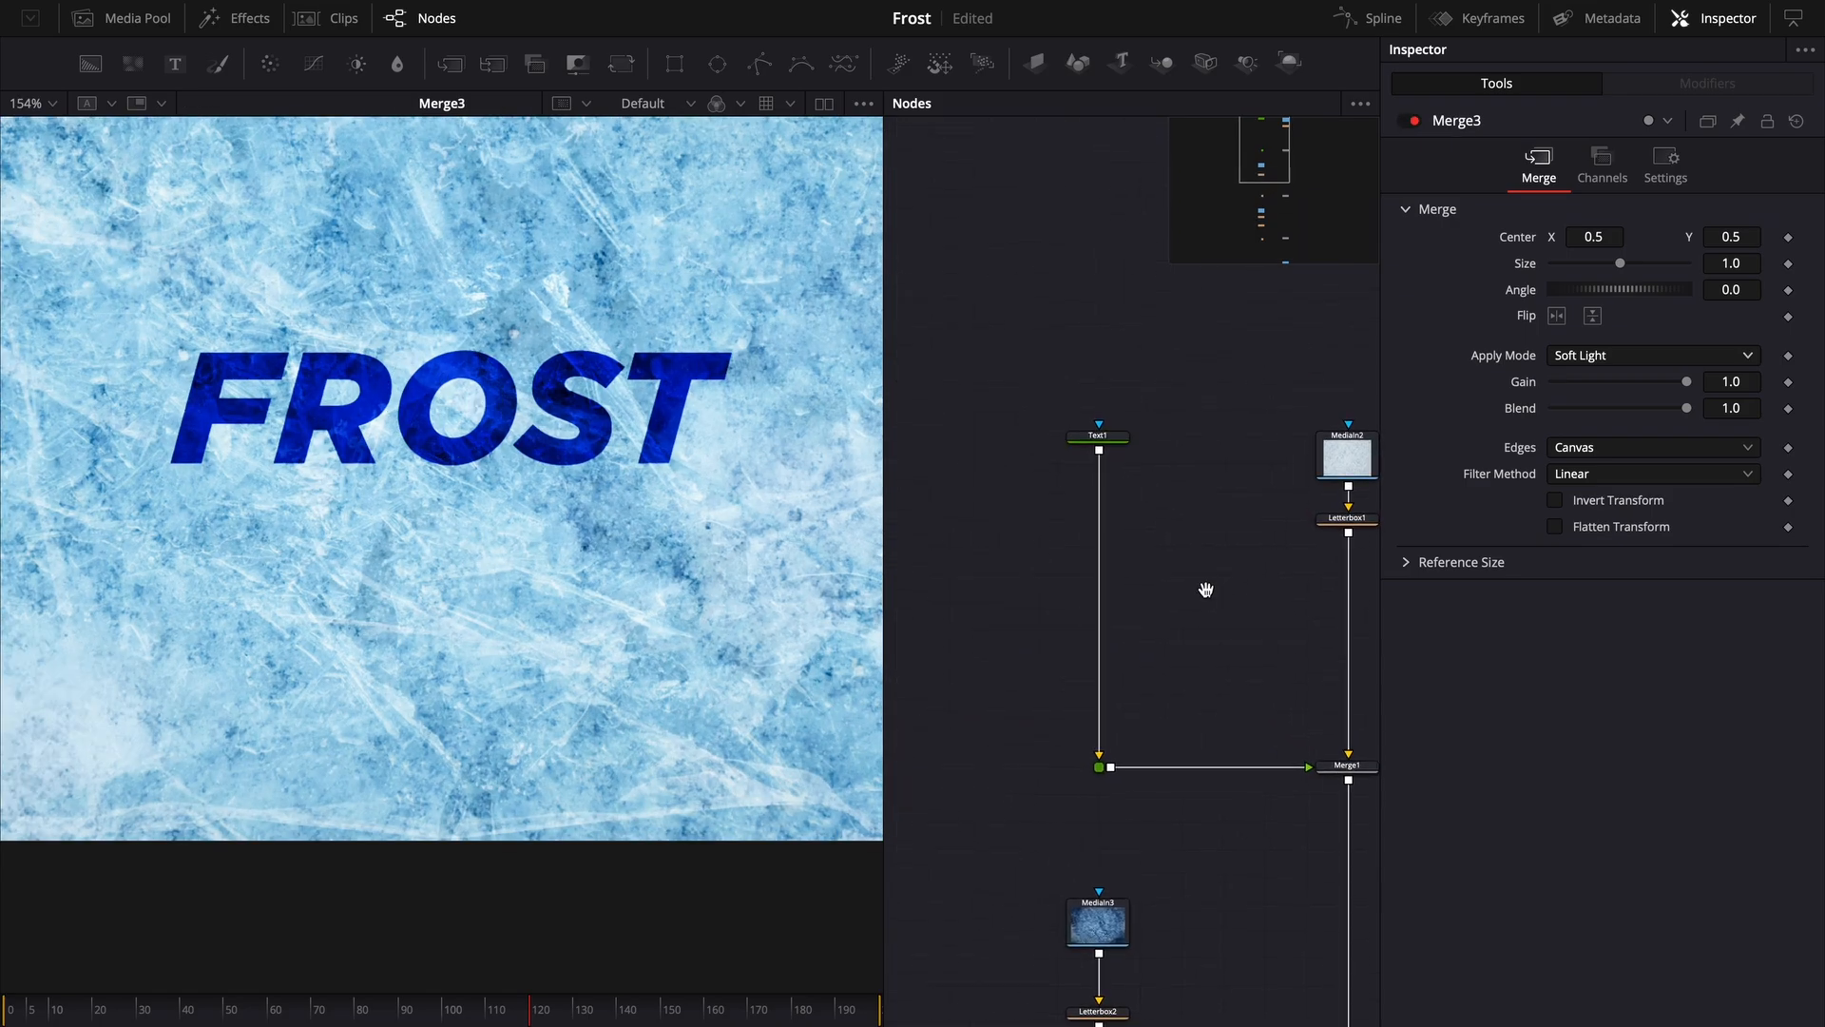
{"action": "left_click_drag", "start_coordinate": [1010, 329], "coordinate": [1179, 514]}
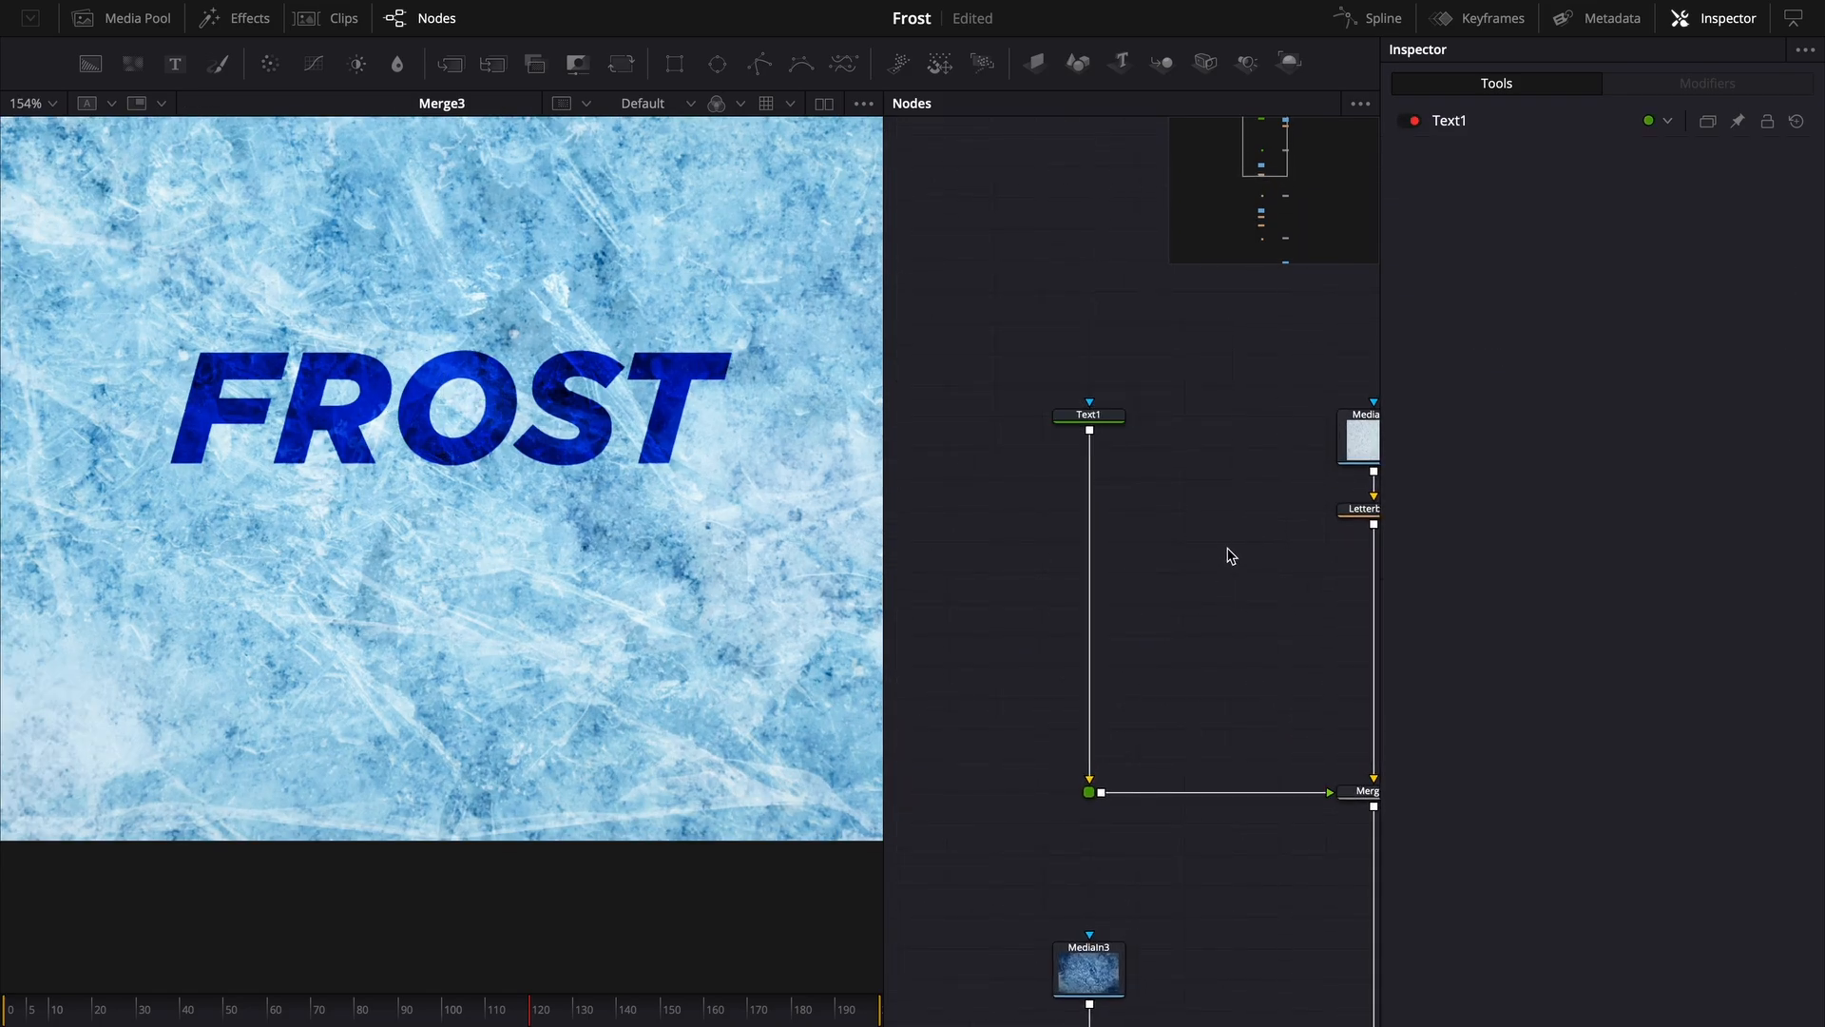
{"action": "key", "text": "shift+space"}
{"action": "type", "text": "var"}
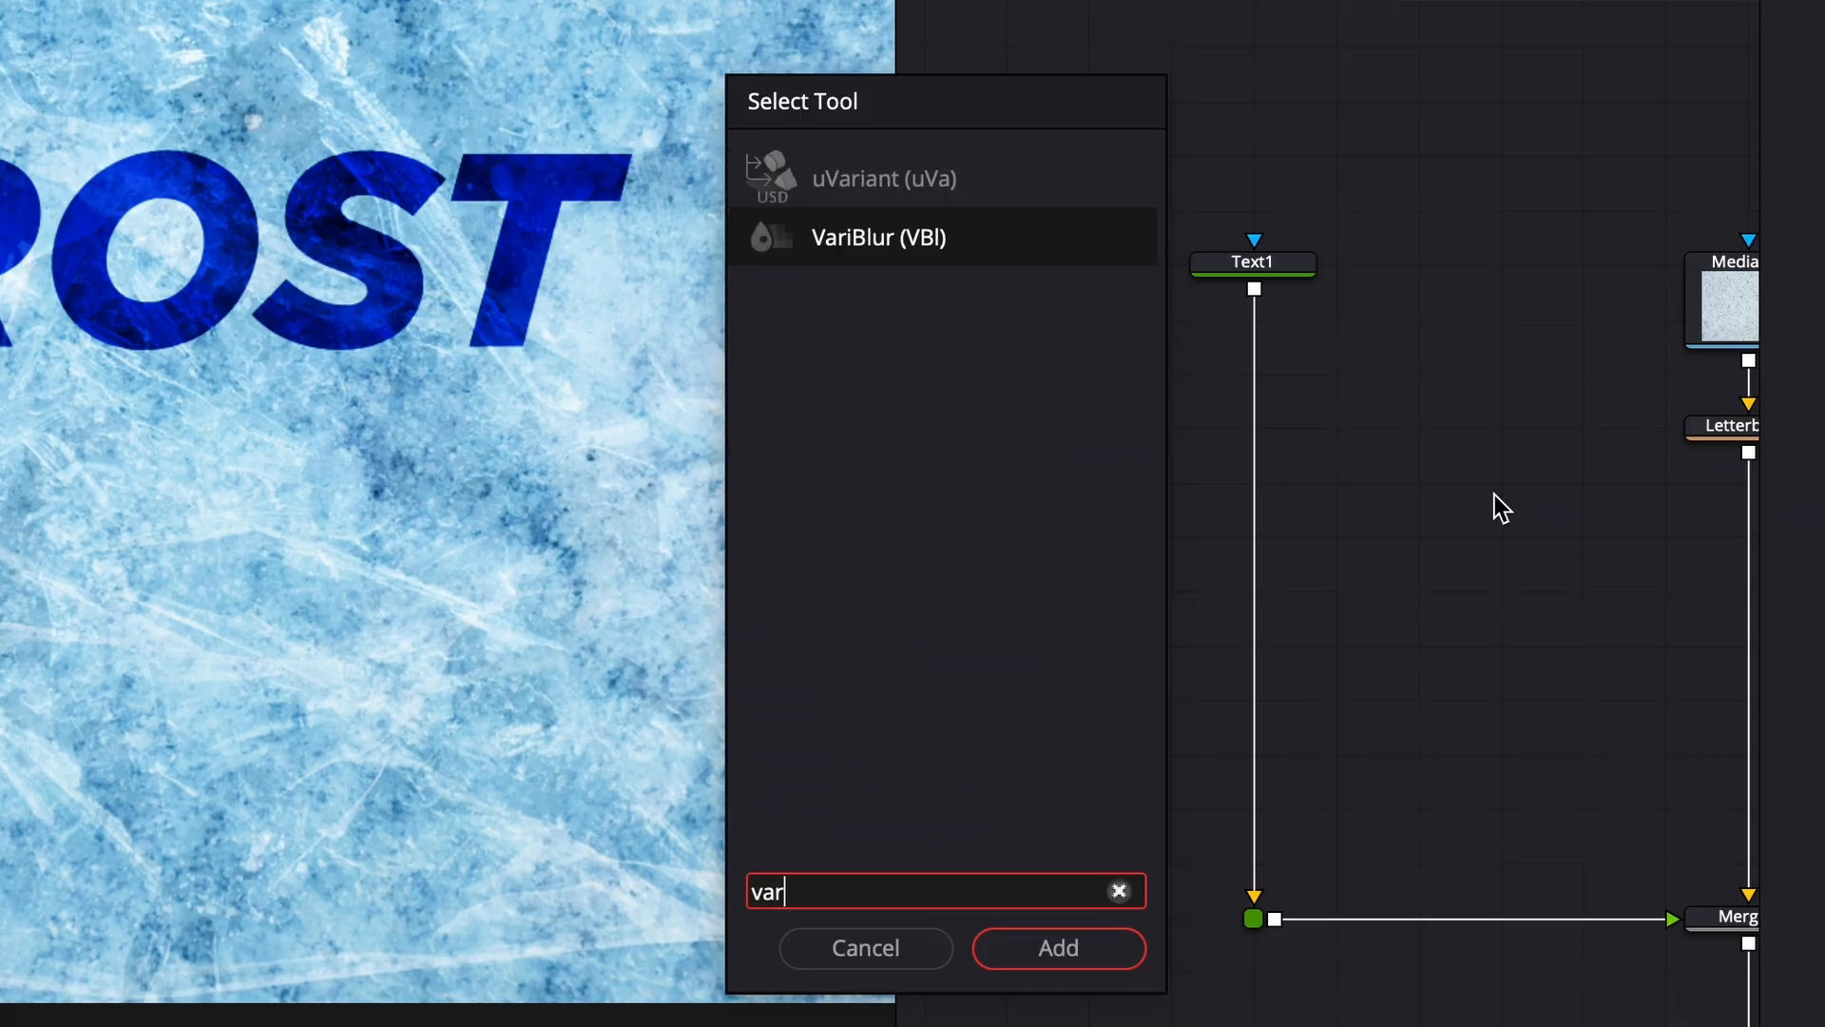
{"action": "key", "text": "Return"}
{"action": "left_click_drag", "start_coordinate": [1494, 495], "coordinate": [1254, 665]}
{"action": "left_click", "coordinate": [1379, 418]}
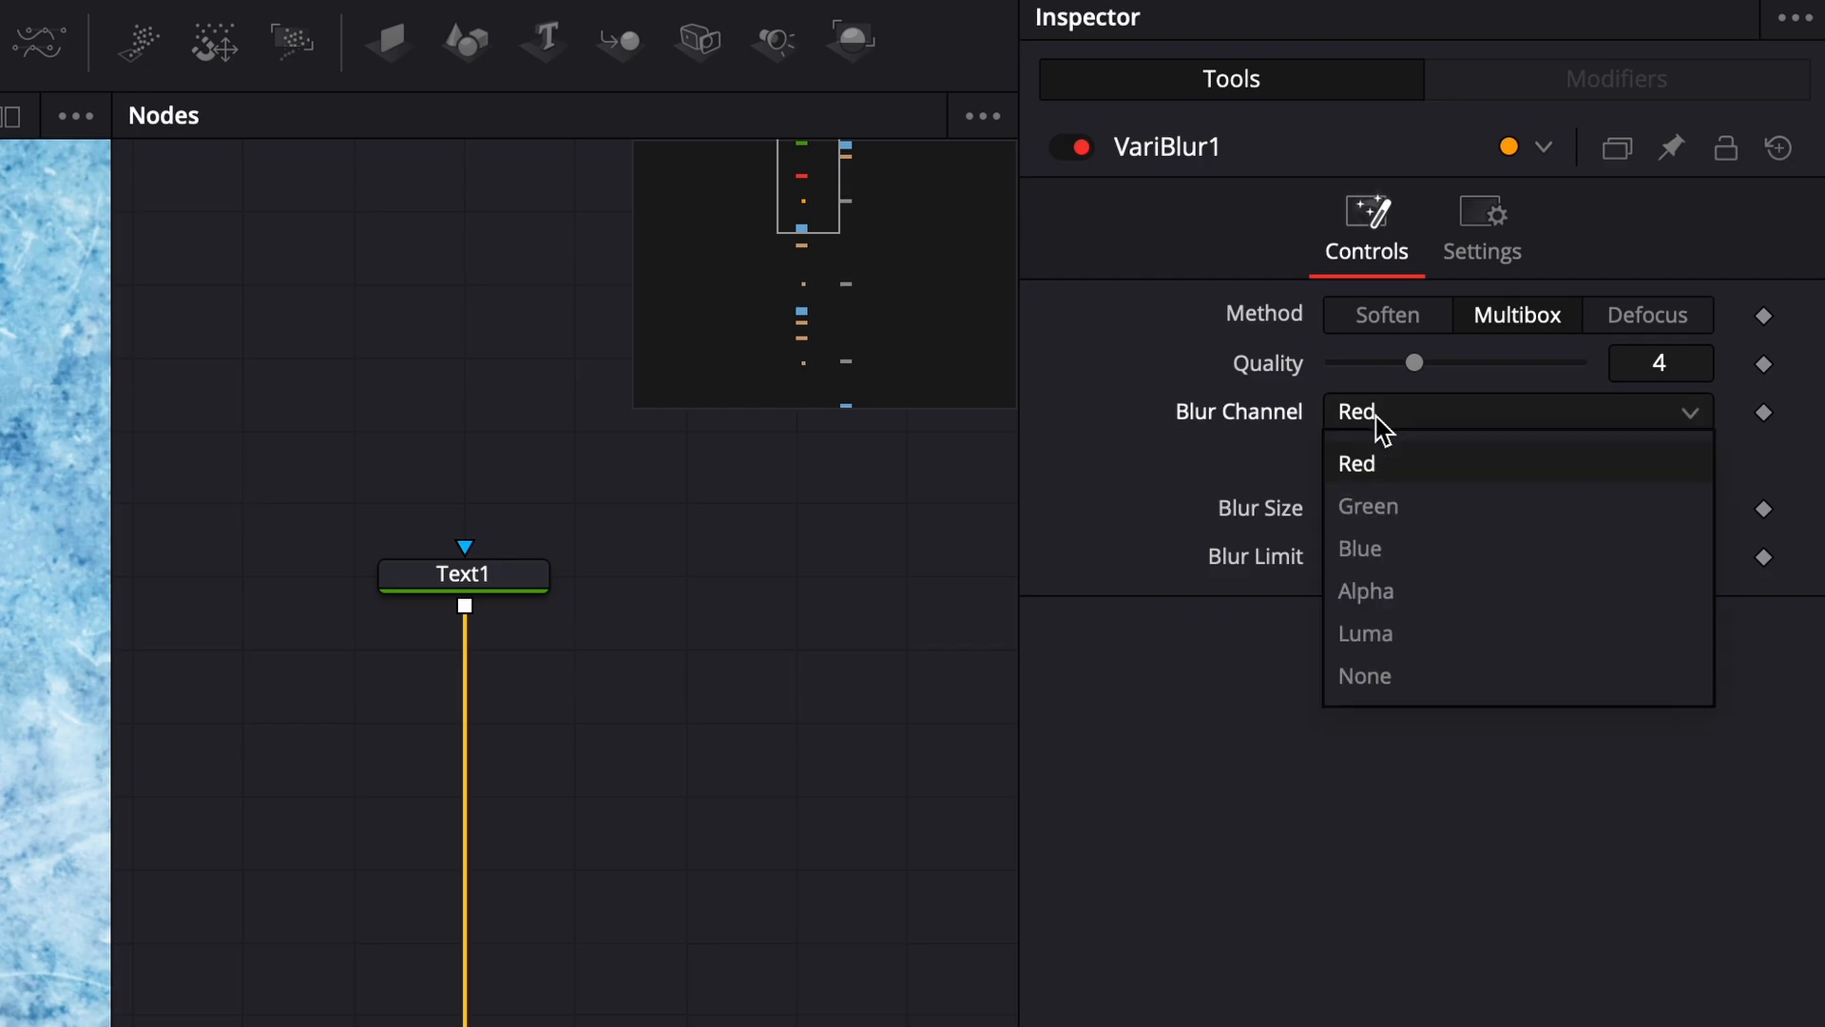
{"action": "left_click", "coordinate": [1409, 591]}
- Add a FastNoise node feeding VariBlur1's blur image, with contrast 5.0 and scale about 2.83
{"action": "key", "text": "shift+space"}
{"action": "type", "text": "nois"}
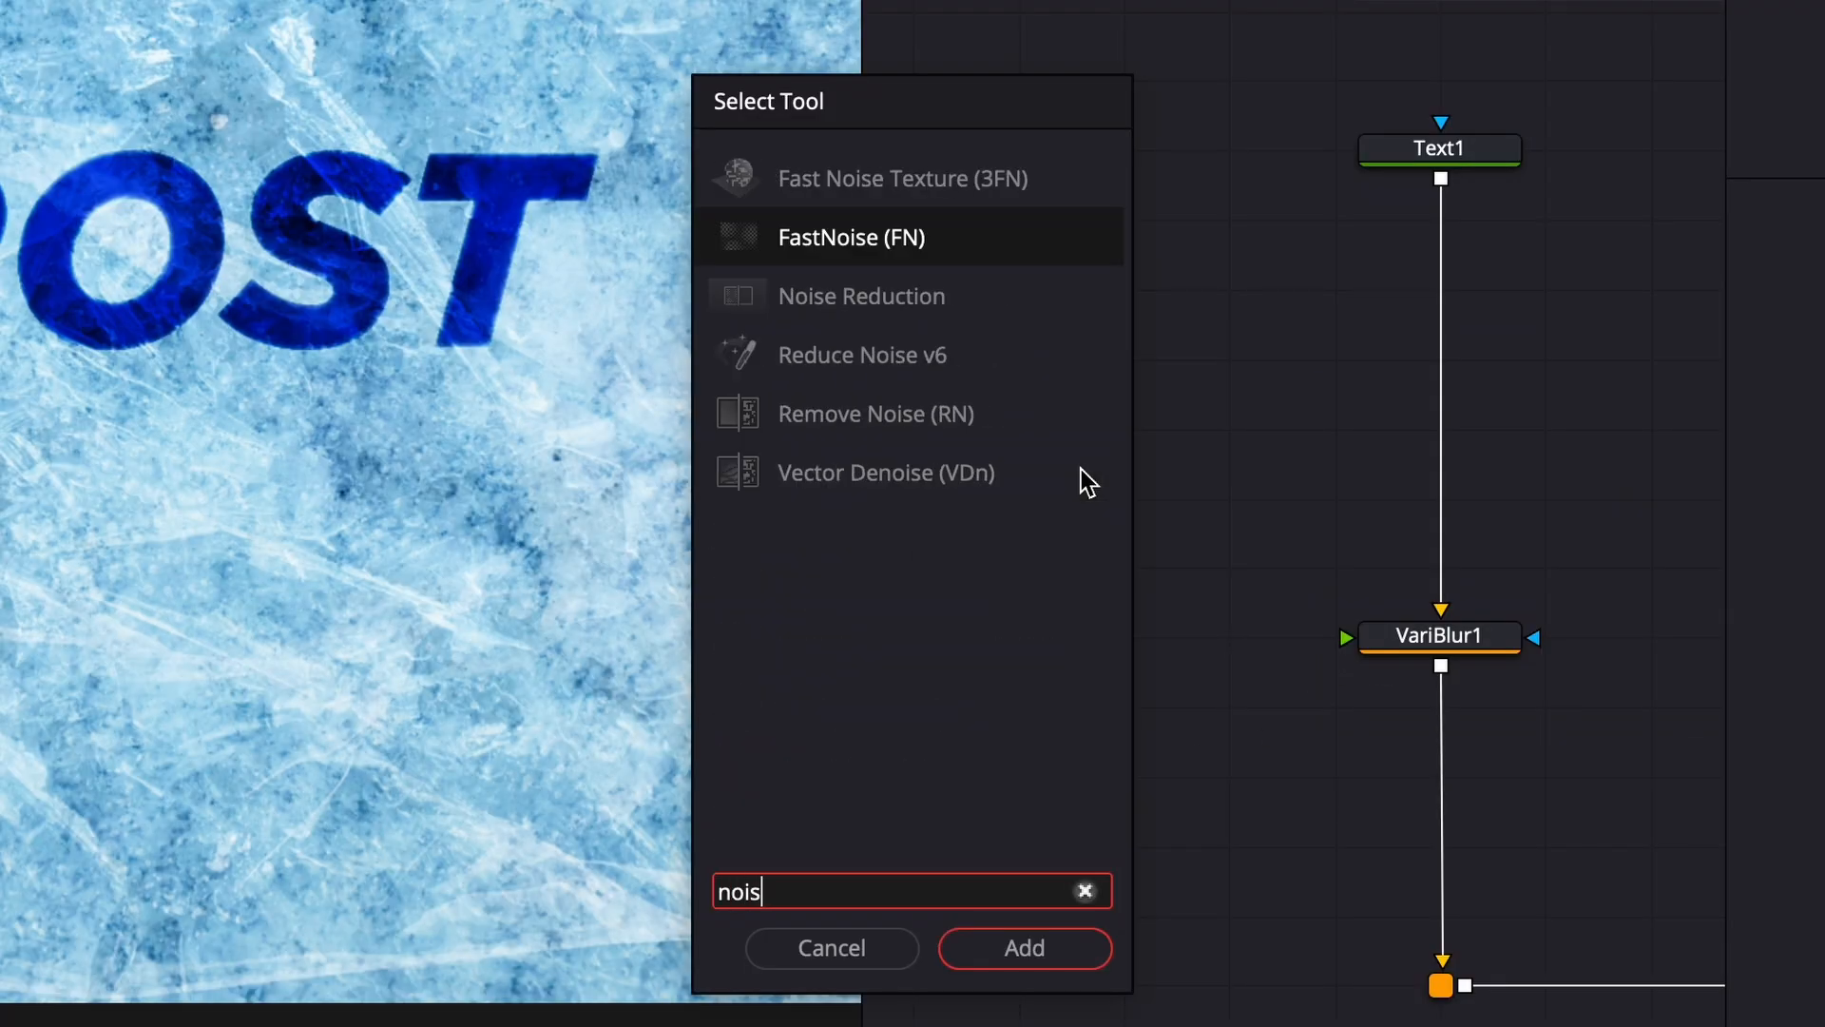
{"action": "key", "text": "Return"}
{"action": "left_click_drag", "start_coordinate": [1210, 725], "coordinate": [1016, 442]}
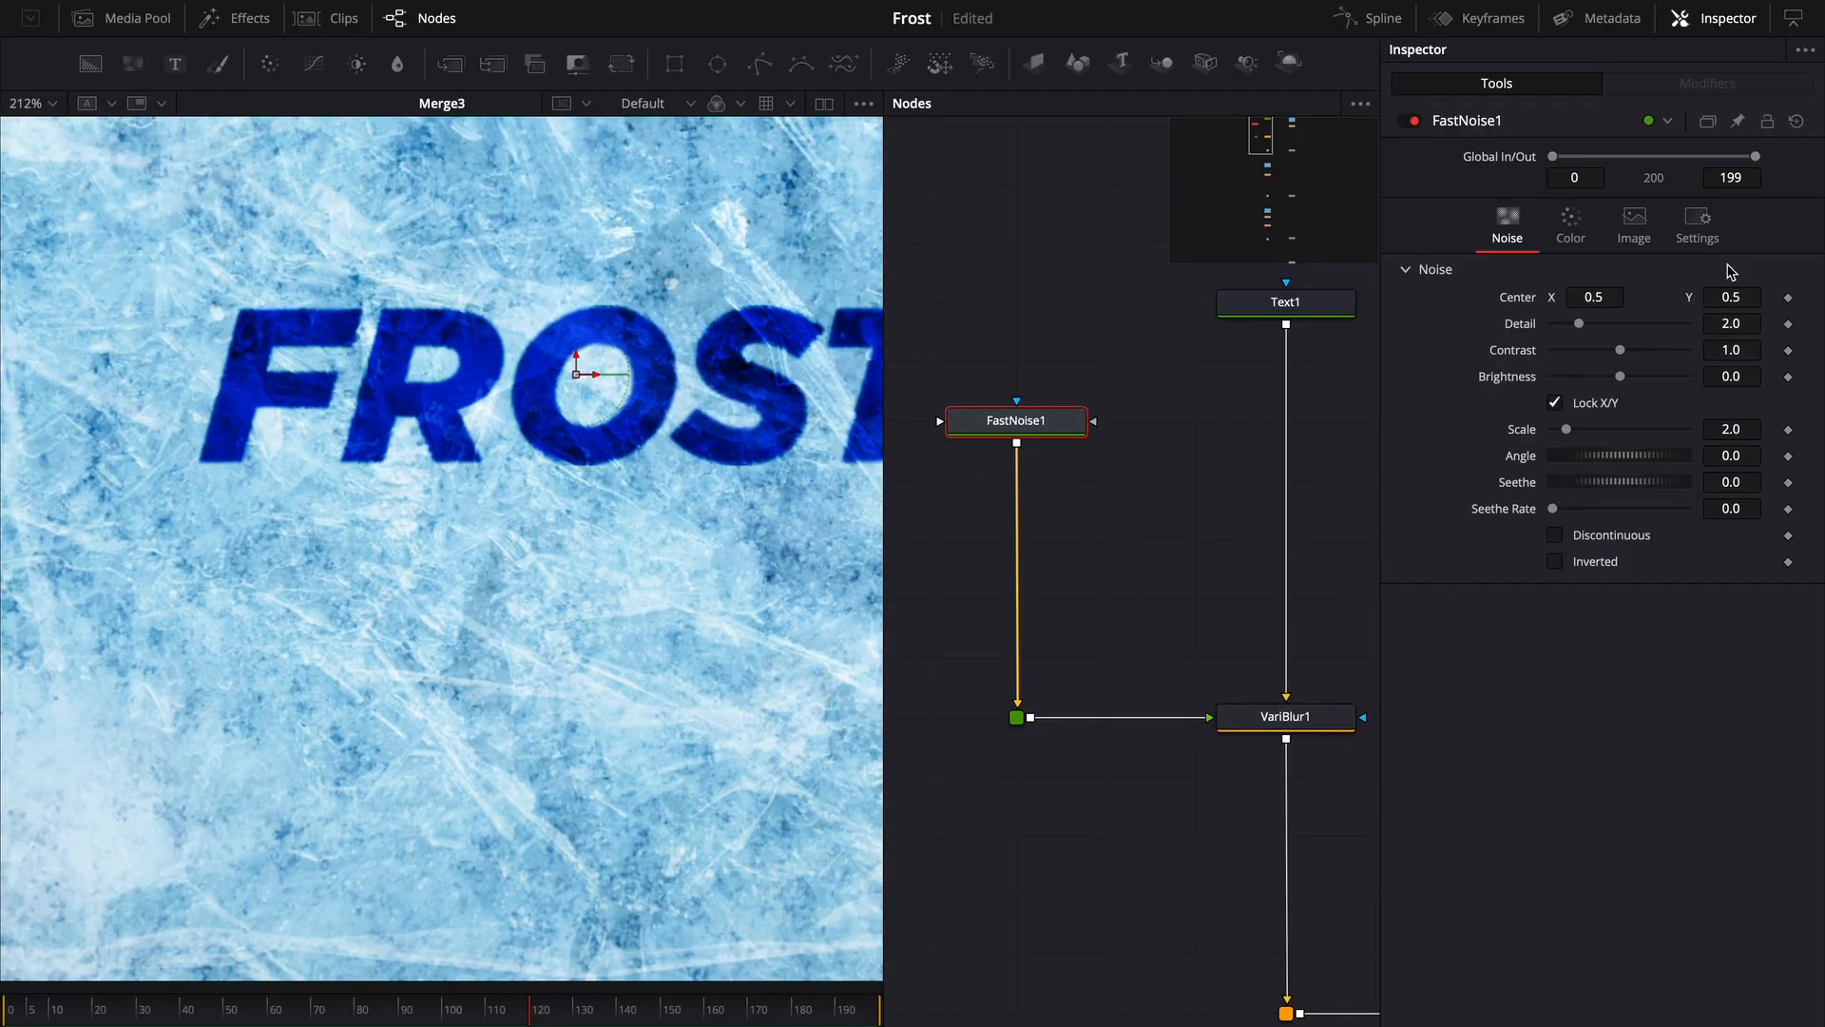
{"action": "left_click_drag", "start_coordinate": [1621, 361], "coordinate": [1685, 362]}
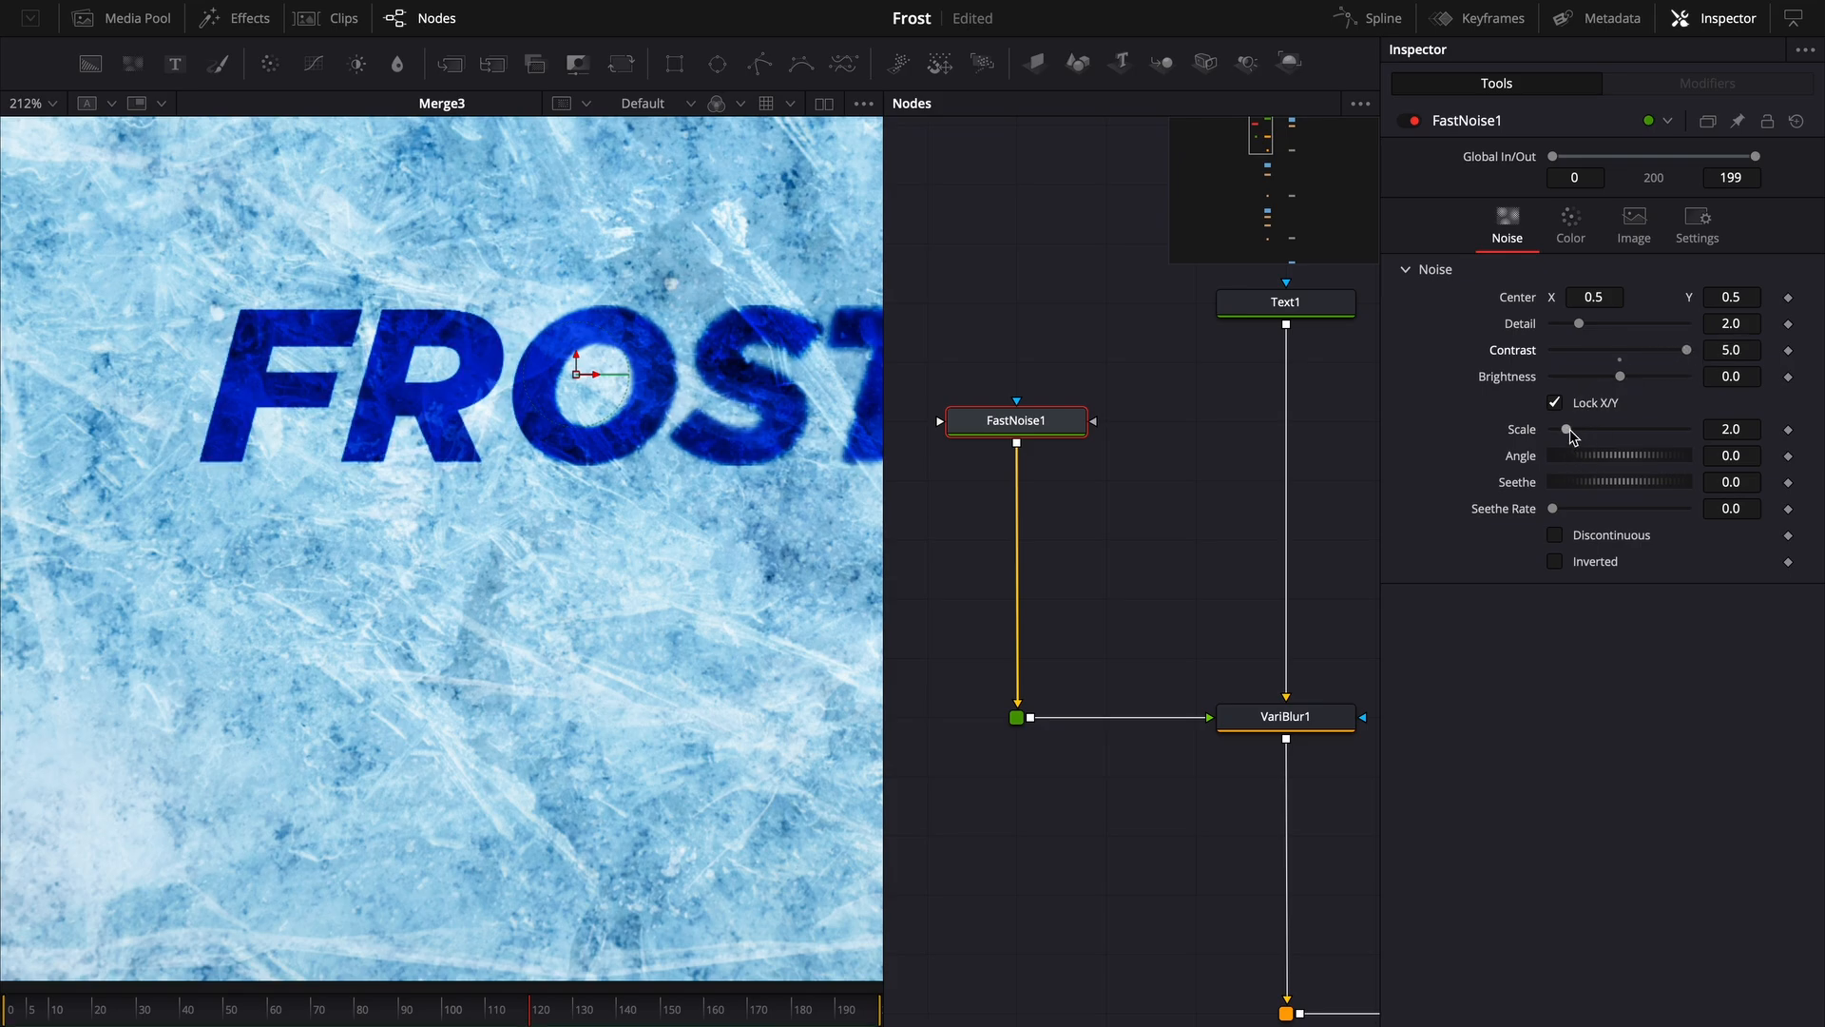
{"action": "mouse_move", "coordinate": [1570, 436]}
{"action": "left_mouse_down"}
{"action": "mouse_move", "coordinate": [1593, 433]}
{"action": "mouse_move", "coordinate": [1575, 438]}
{"action": "left_mouse_up"}
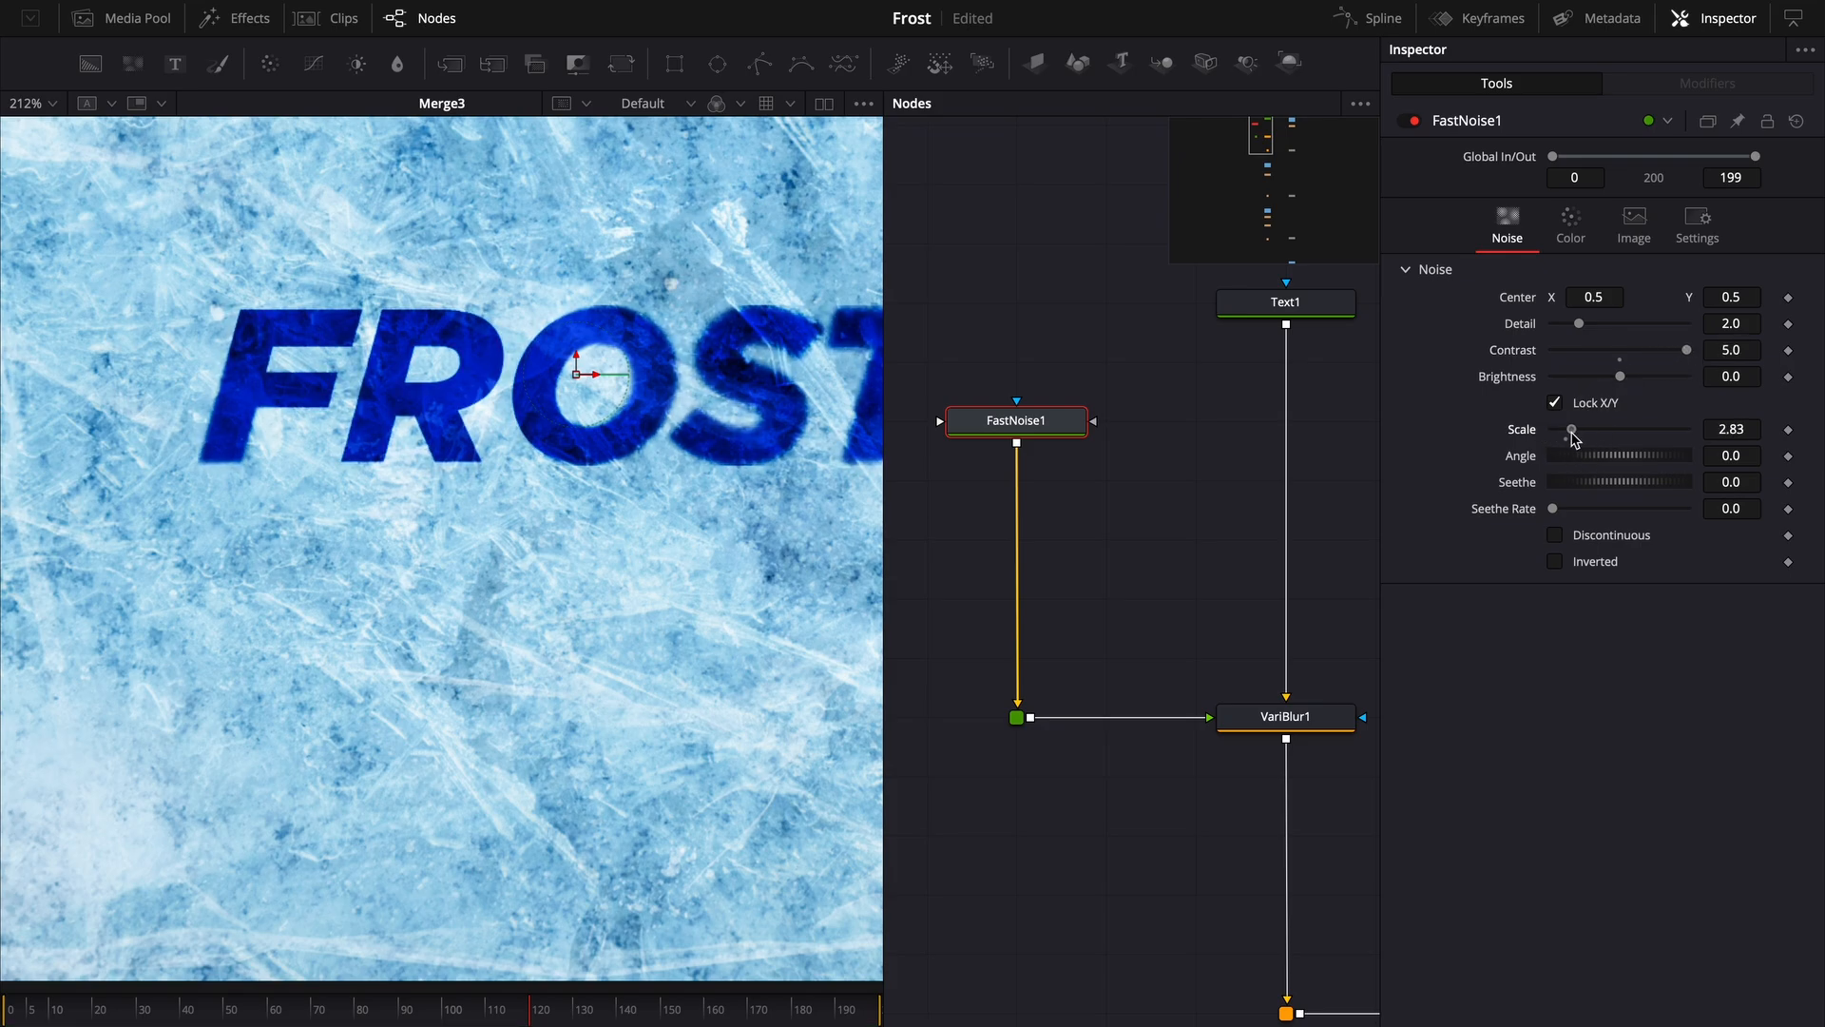
- Insert a Set Domain node directly after Text1 and switch its mode to Set
{"action": "left_click_drag", "start_coordinate": [697, 418], "coordinate": [624, 498]}
{"action": "left_click", "coordinate": [1304, 718]}
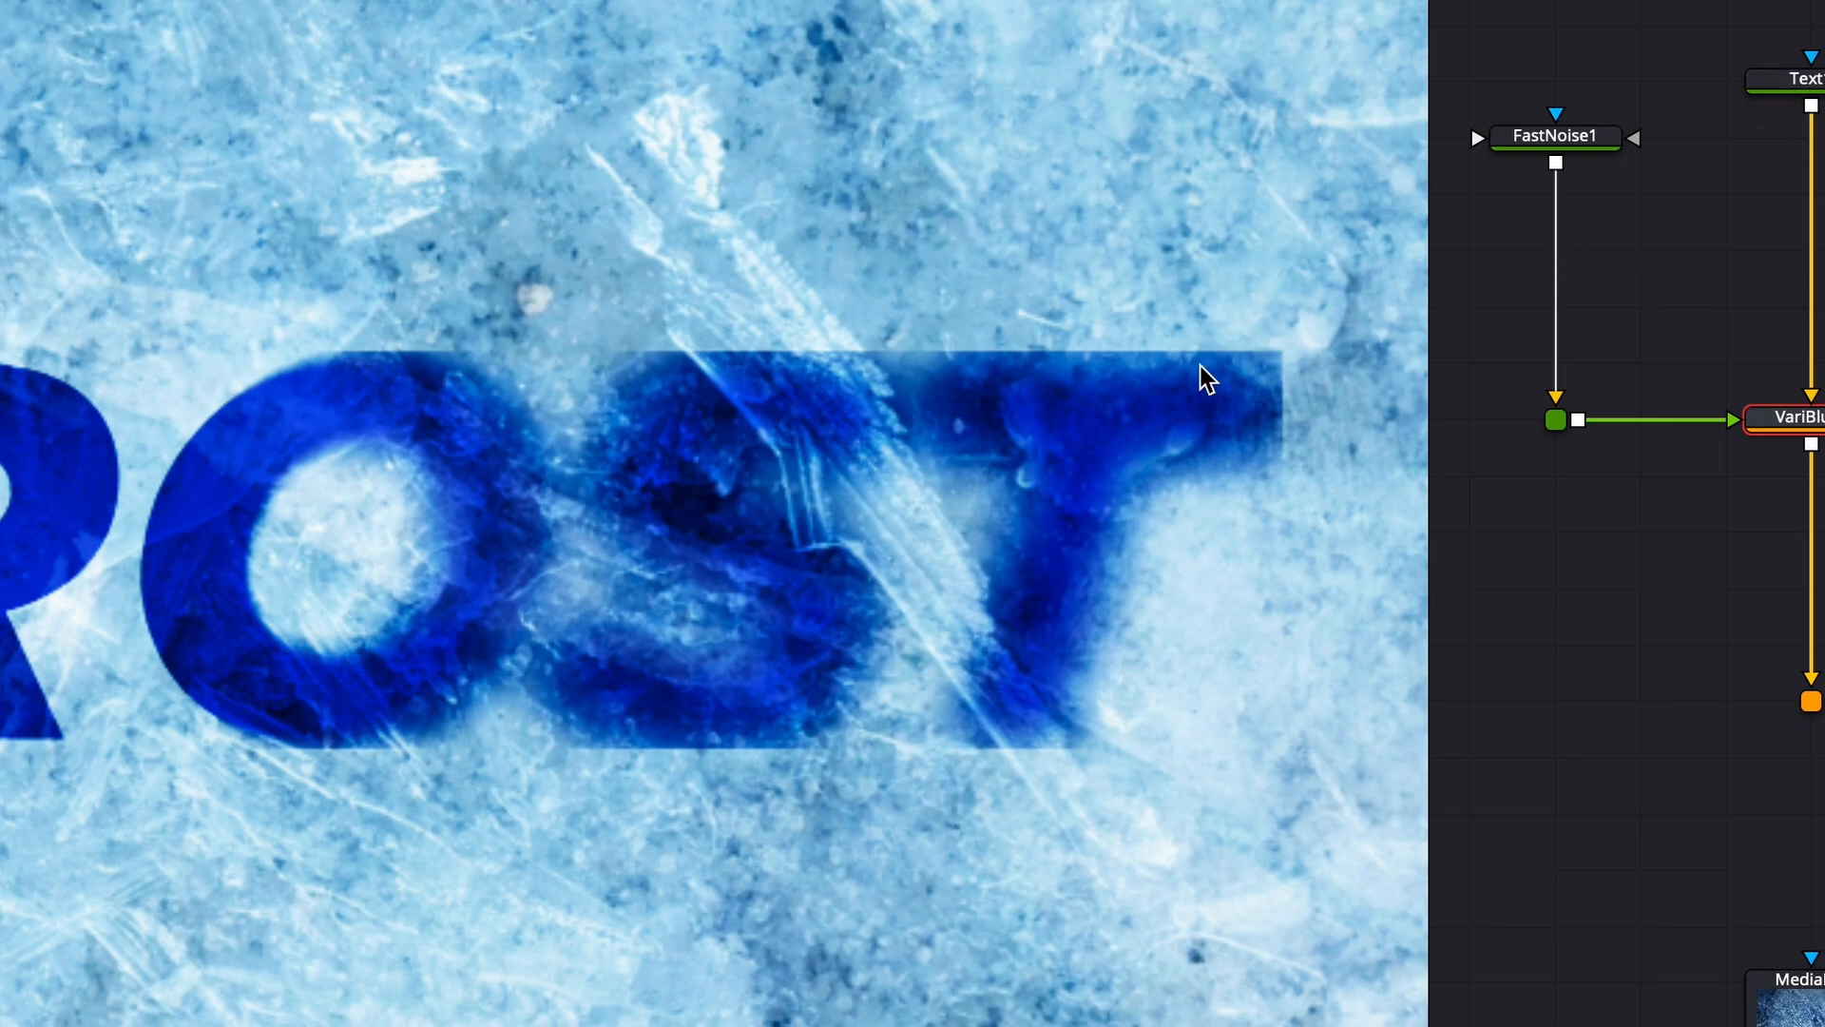
{"action": "left_click", "coordinate": [1806, 80]}
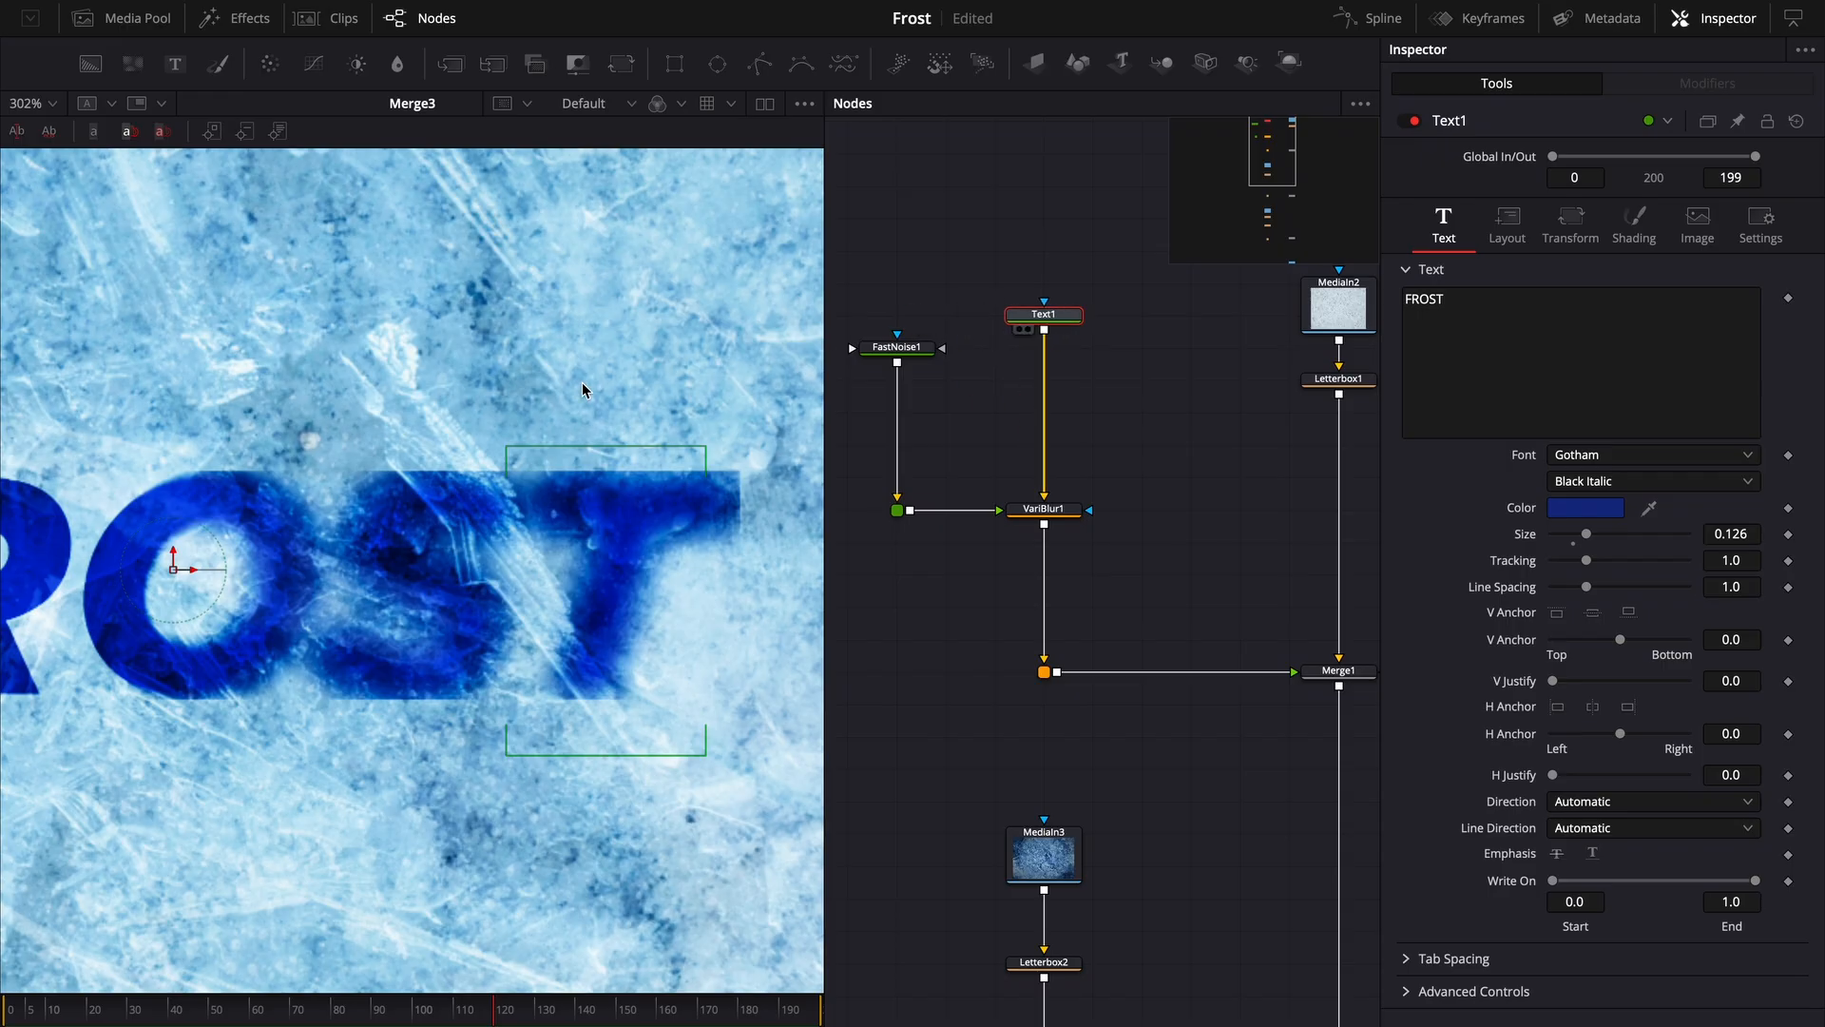
{"action": "key", "text": "2"}
{"action": "scroll", "coordinate": [549, 403], "scroll_direction": "down", "scroll_amount": 4}
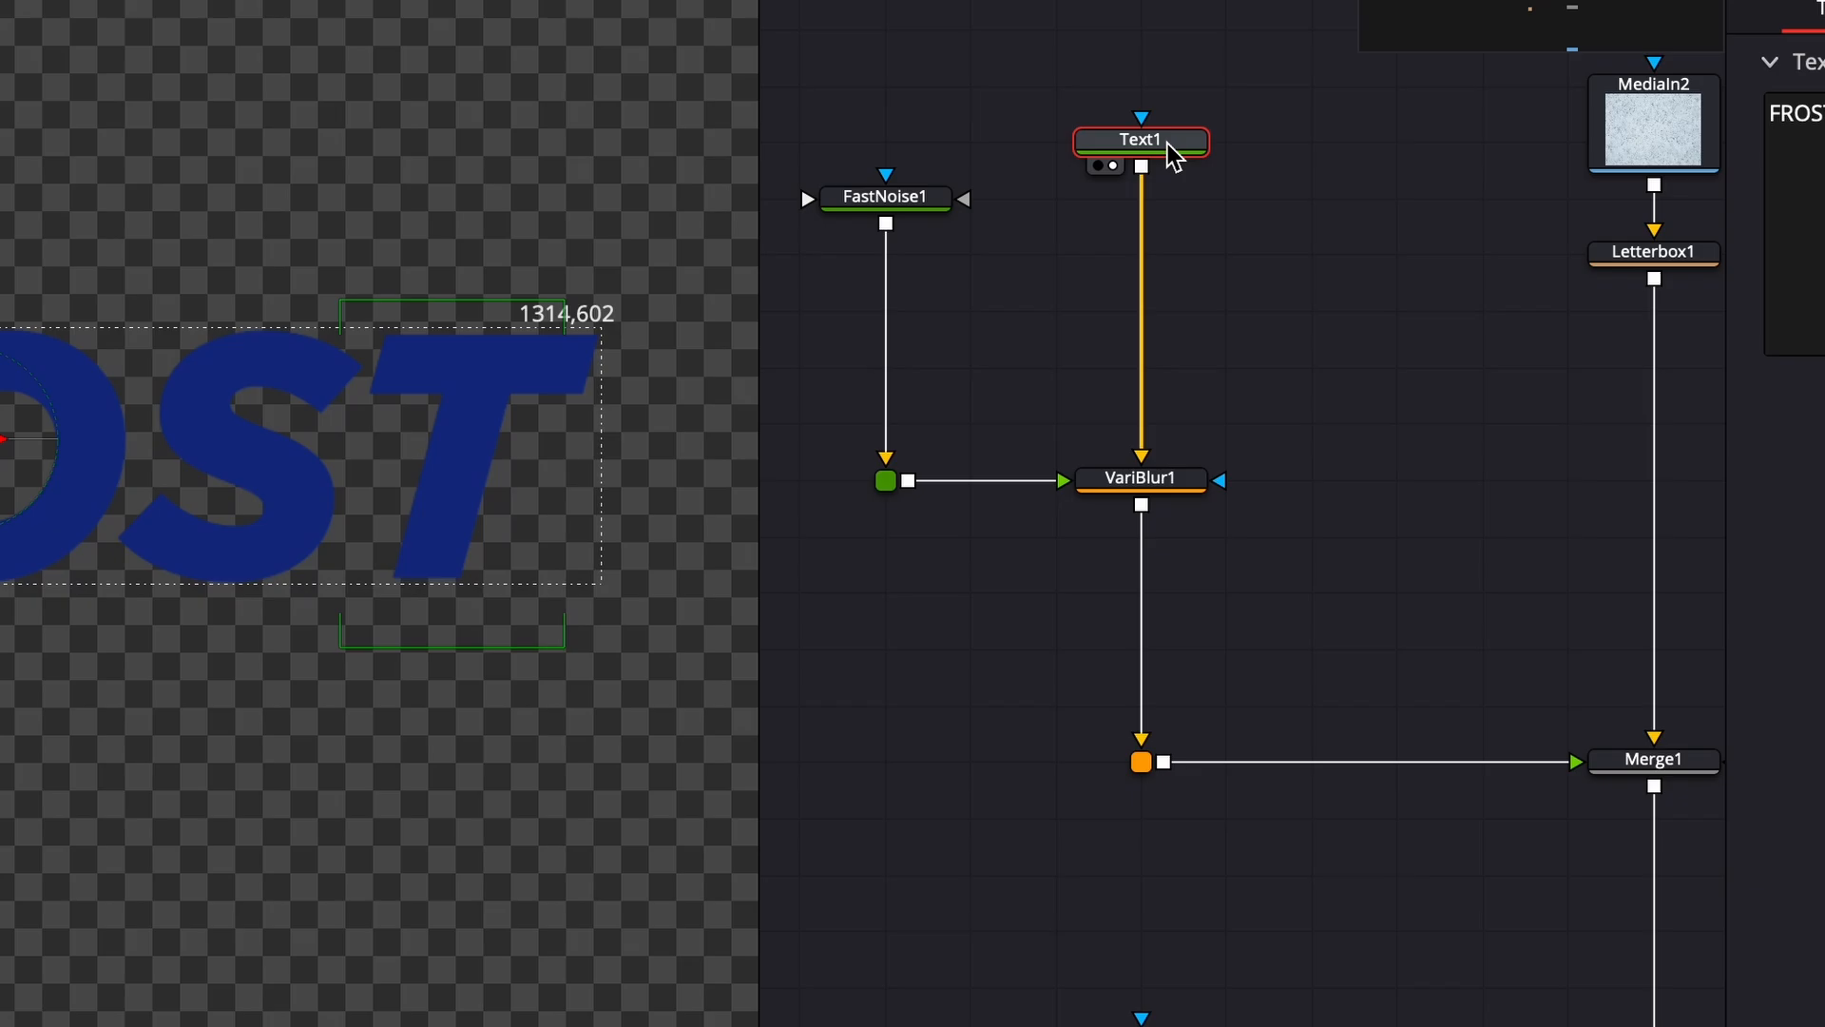
{"action": "key", "text": "shift+space"}
{"action": "type", "text": "dom"}
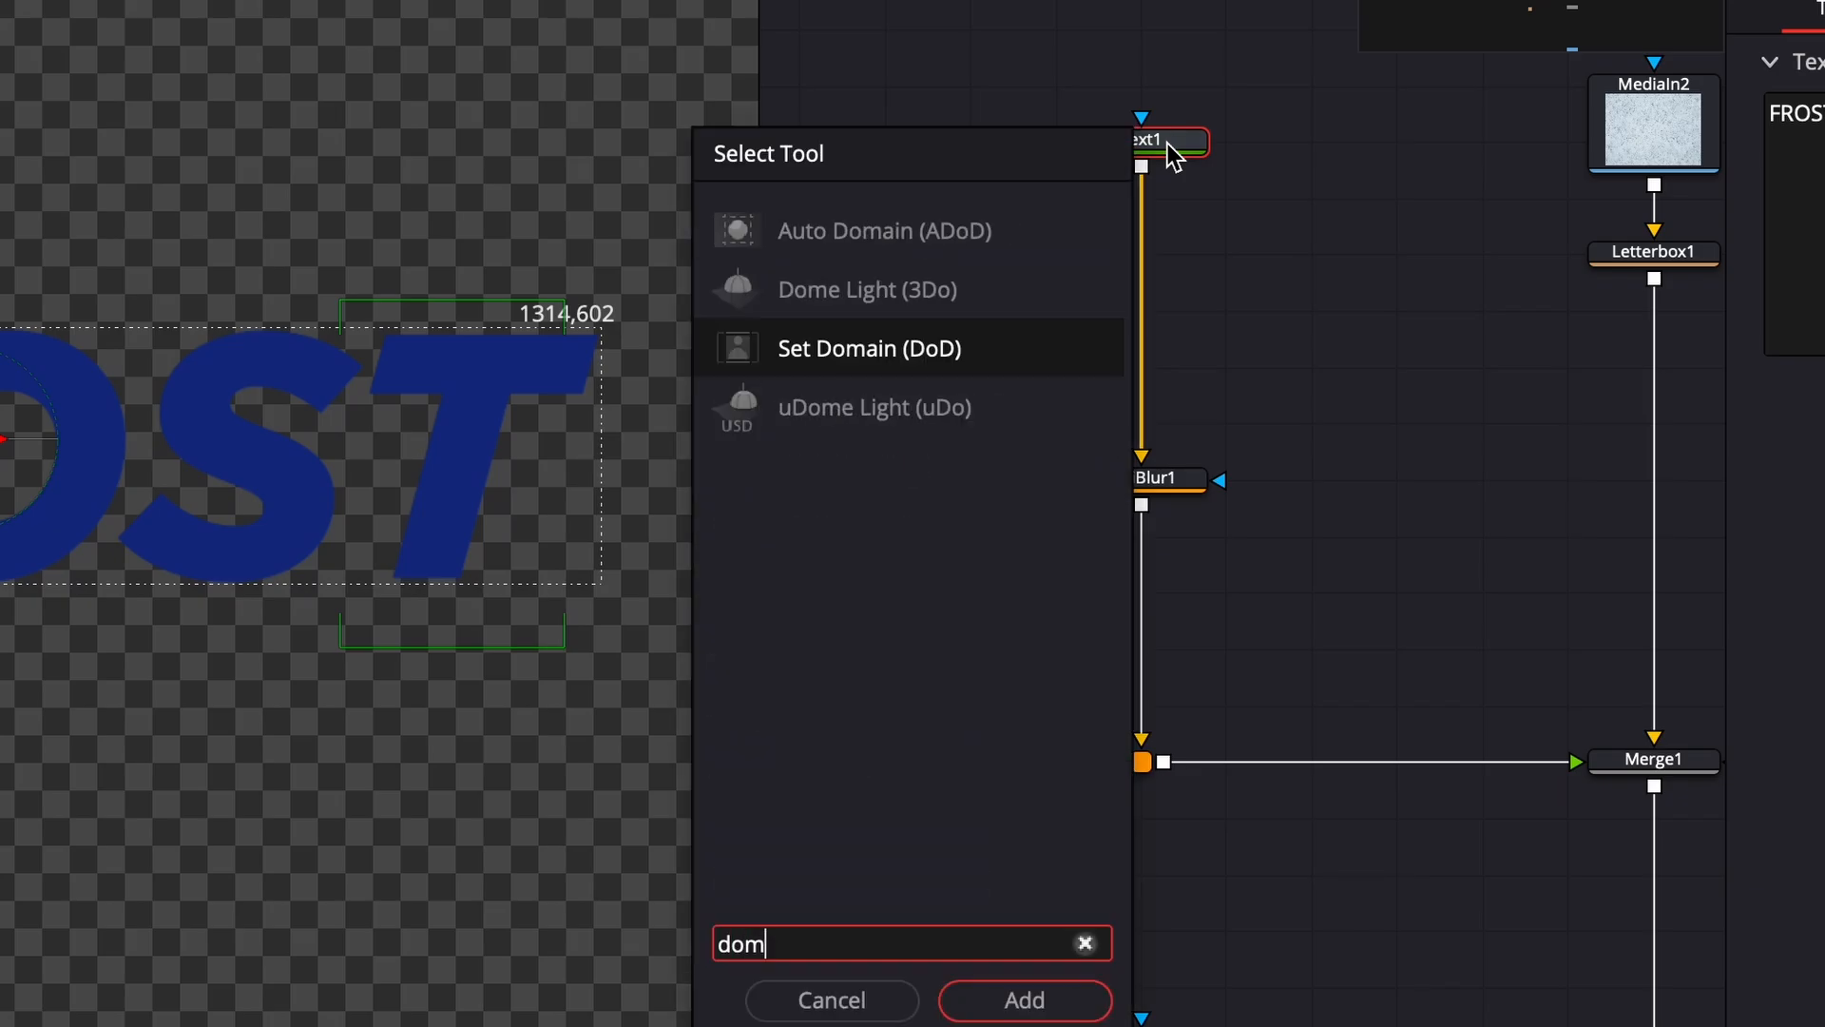
{"action": "key", "text": "Return"}
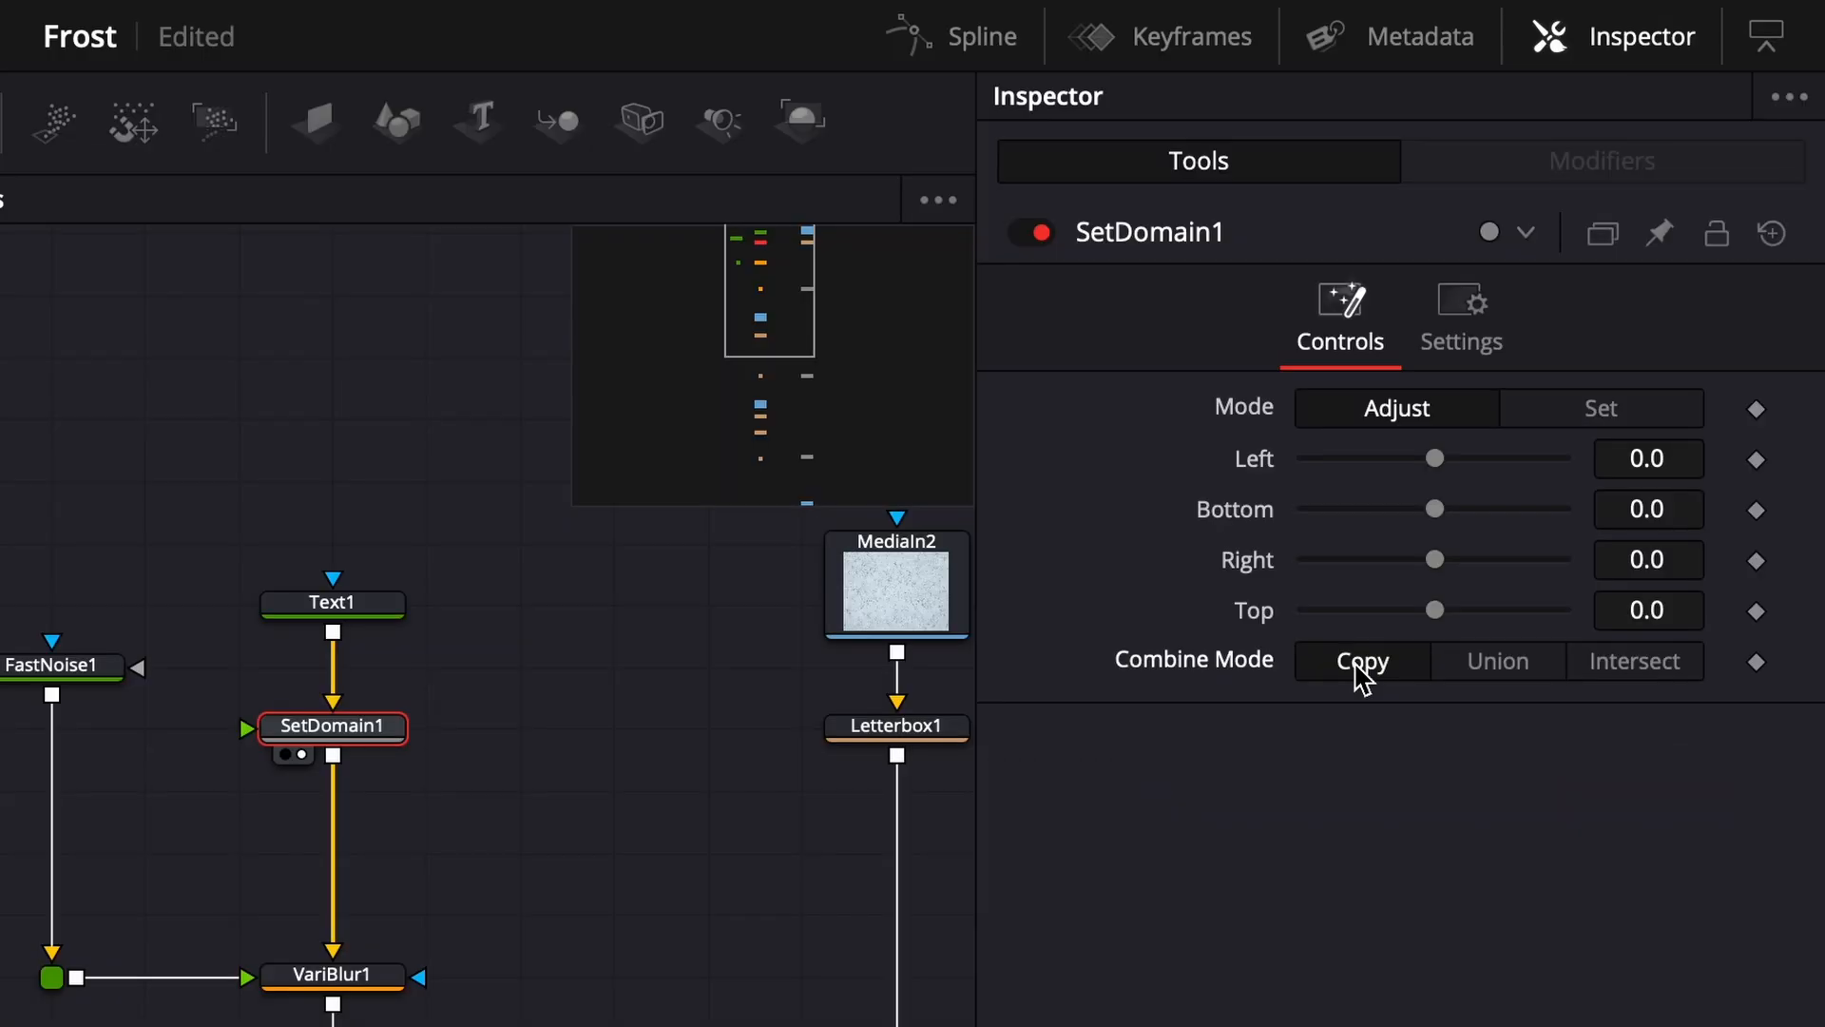
{"action": "left_click", "coordinate": [1597, 411]}
- Insert a Defocus node between SetDomain1 and VariBlur1
{"action": "scroll", "coordinate": [666, 515], "scroll_direction": "up", "scroll_amount": 5}
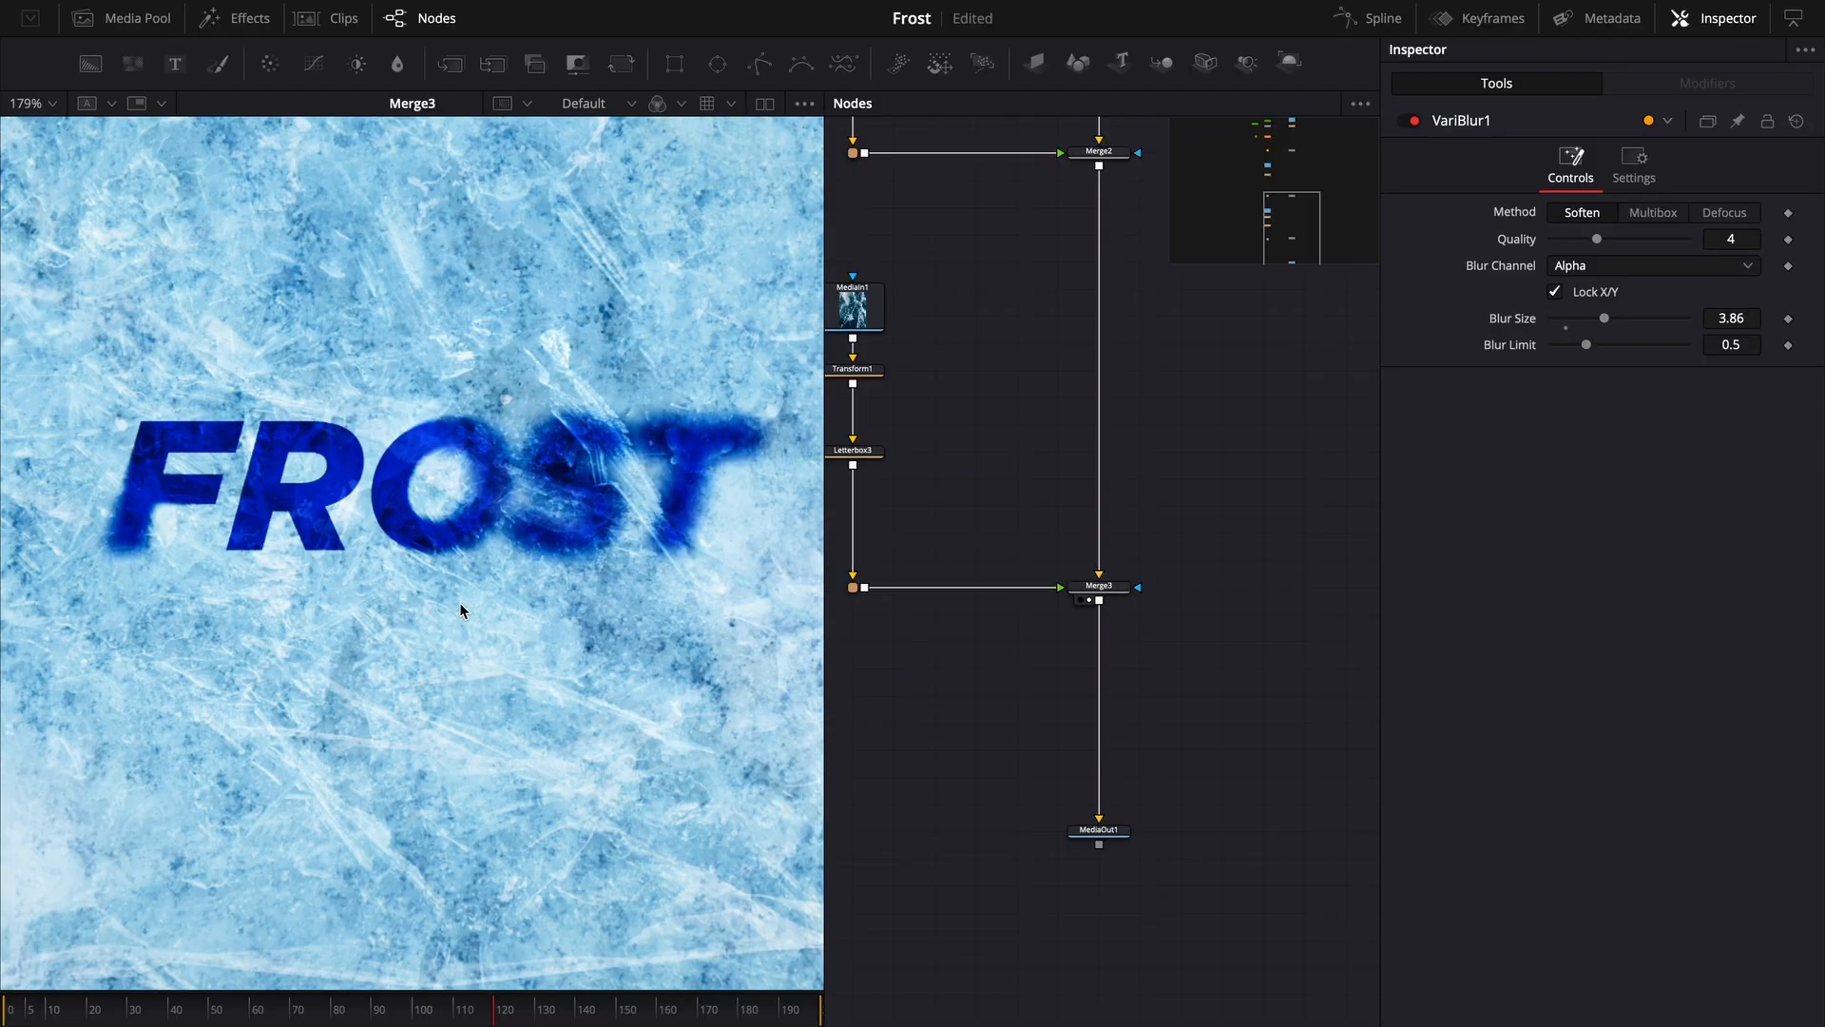
{"action": "scroll", "coordinate": [693, 468], "scroll_direction": "up", "scroll_amount": 3}
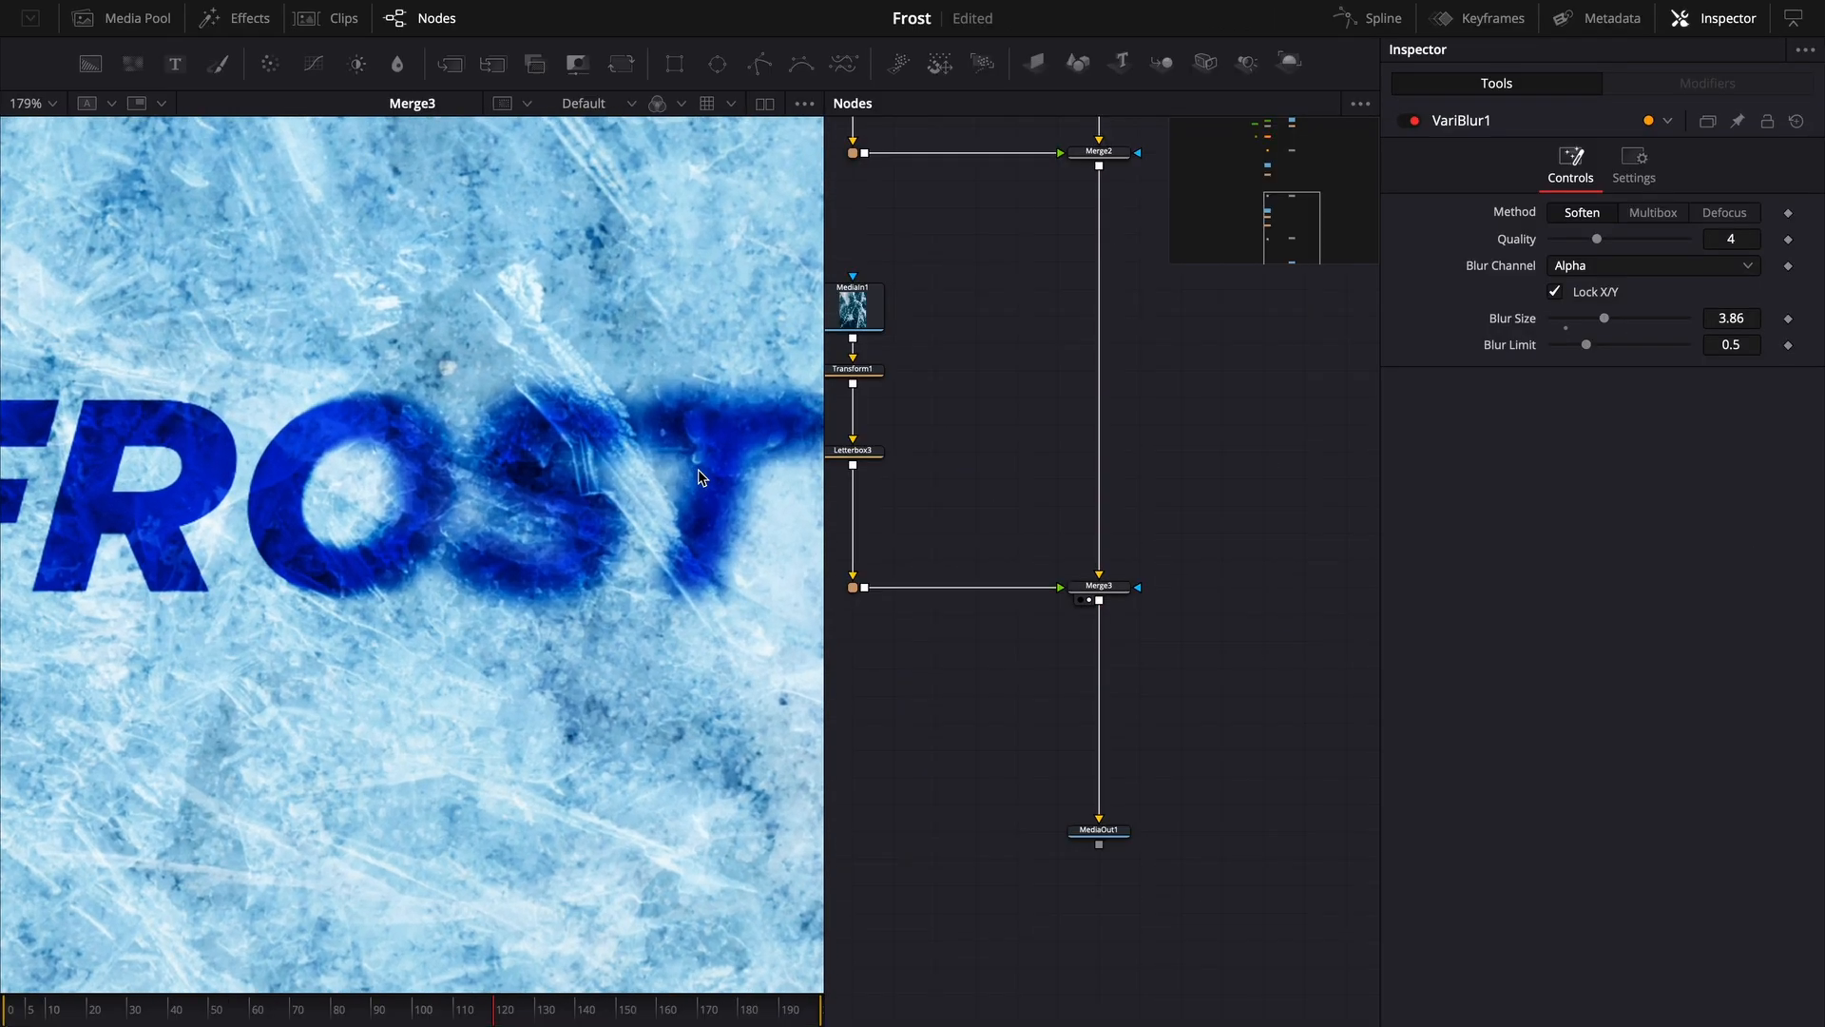
{"action": "left_click_drag", "start_coordinate": [995, 499], "coordinate": [1063, 723]}
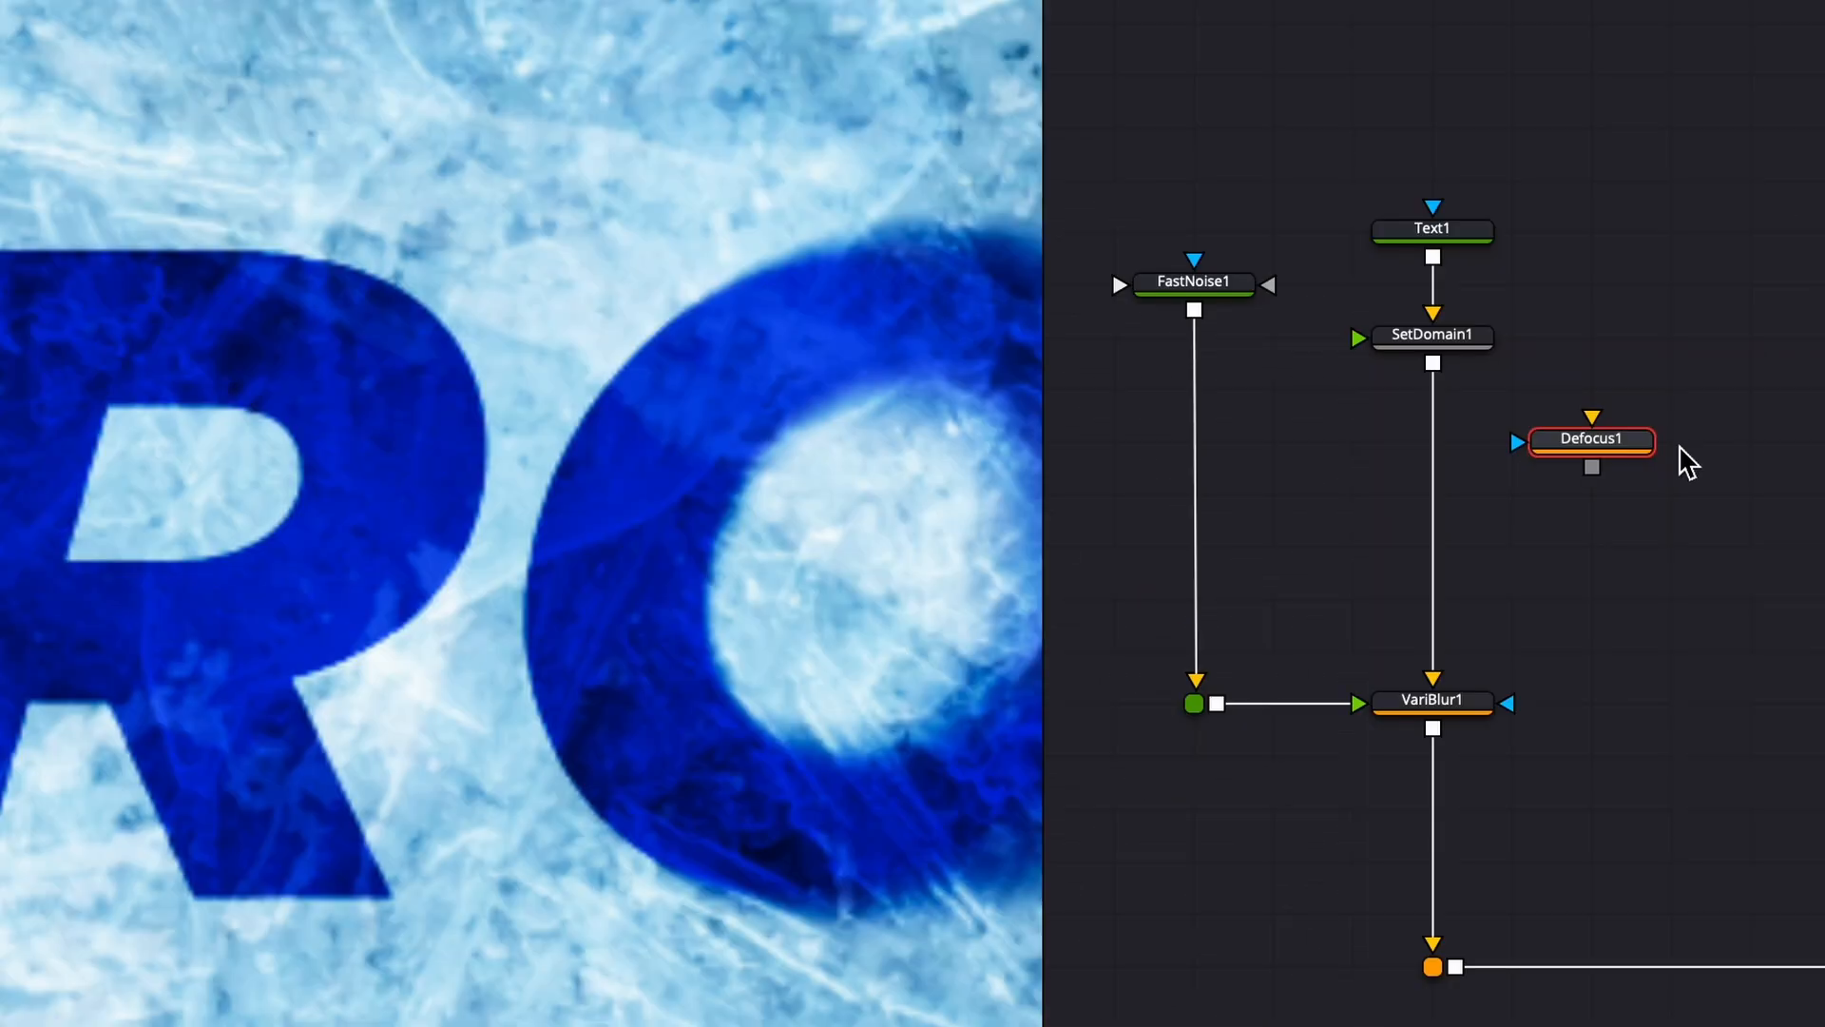
{"action": "left_click_drag", "start_coordinate": [1559, 444], "coordinate": [1442, 513]}
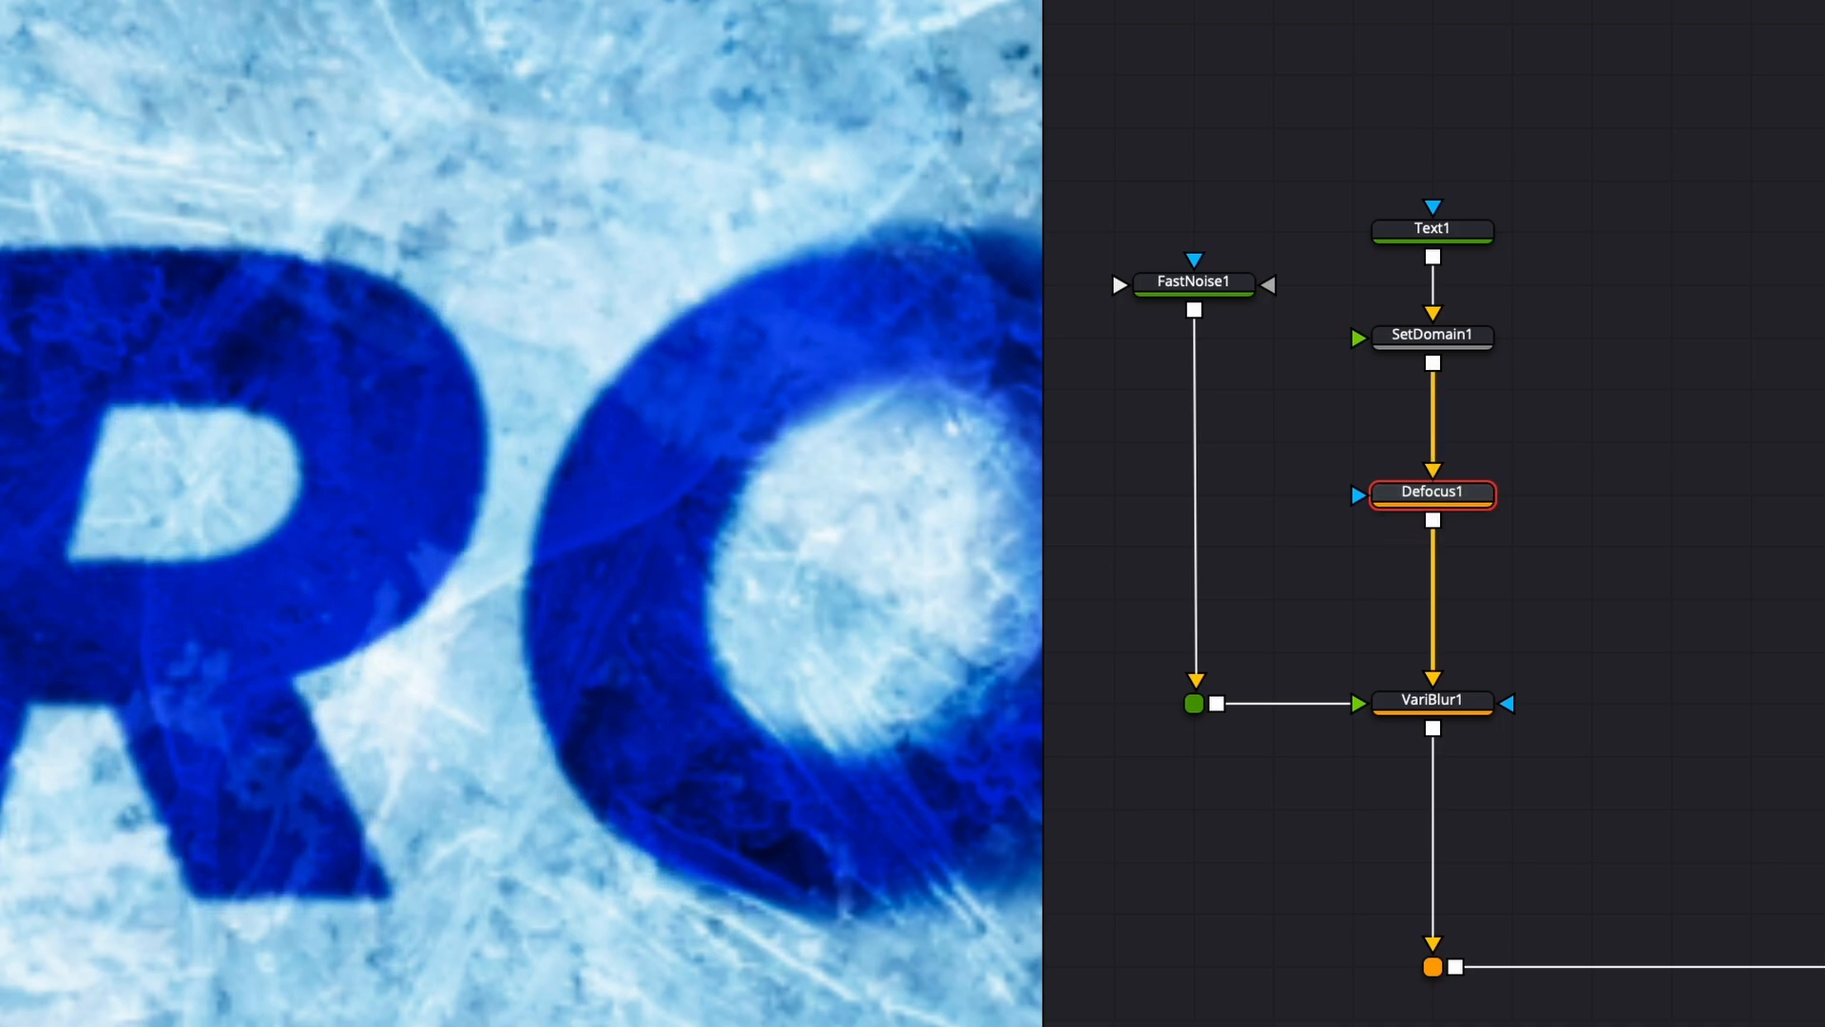
{"action": "left_click_drag", "start_coordinate": [1069, 670], "coordinate": [1041, 364]}
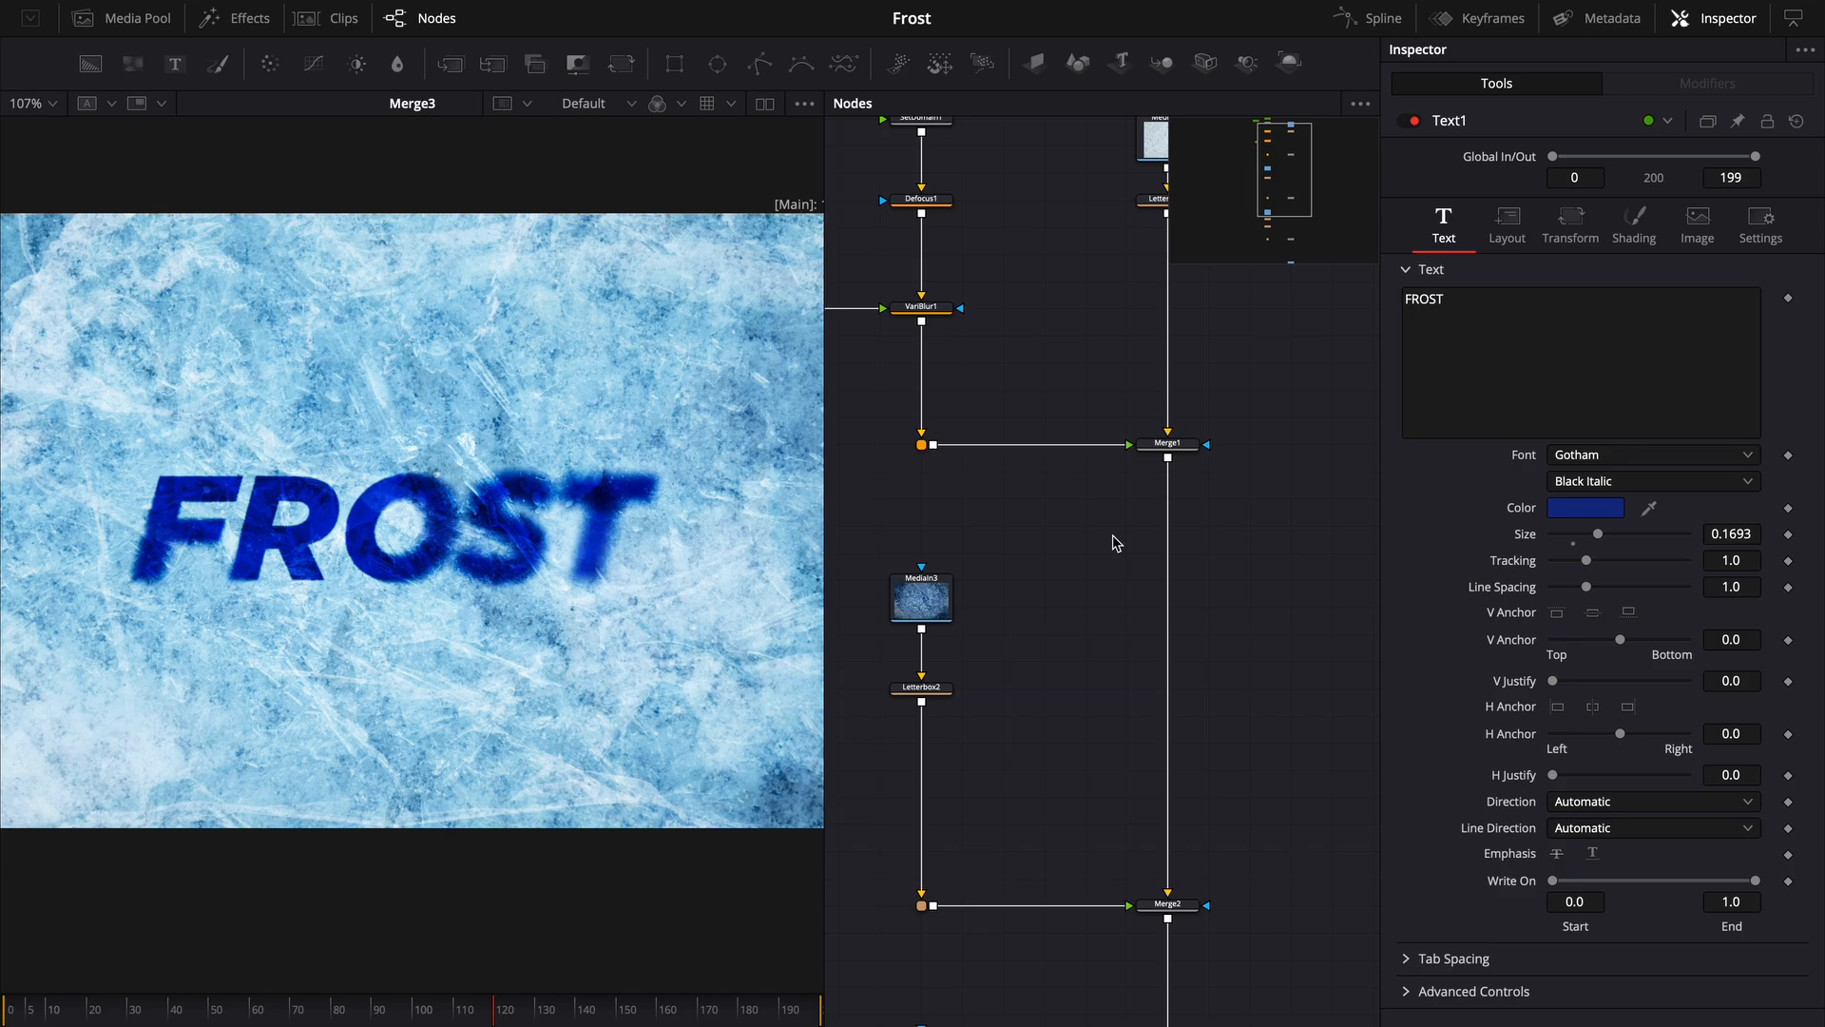
- Add a Displace node after VariBlur1 in the text chain
{"action": "key", "text": "shift+space"}
{"action": "type", "text": "dis"}
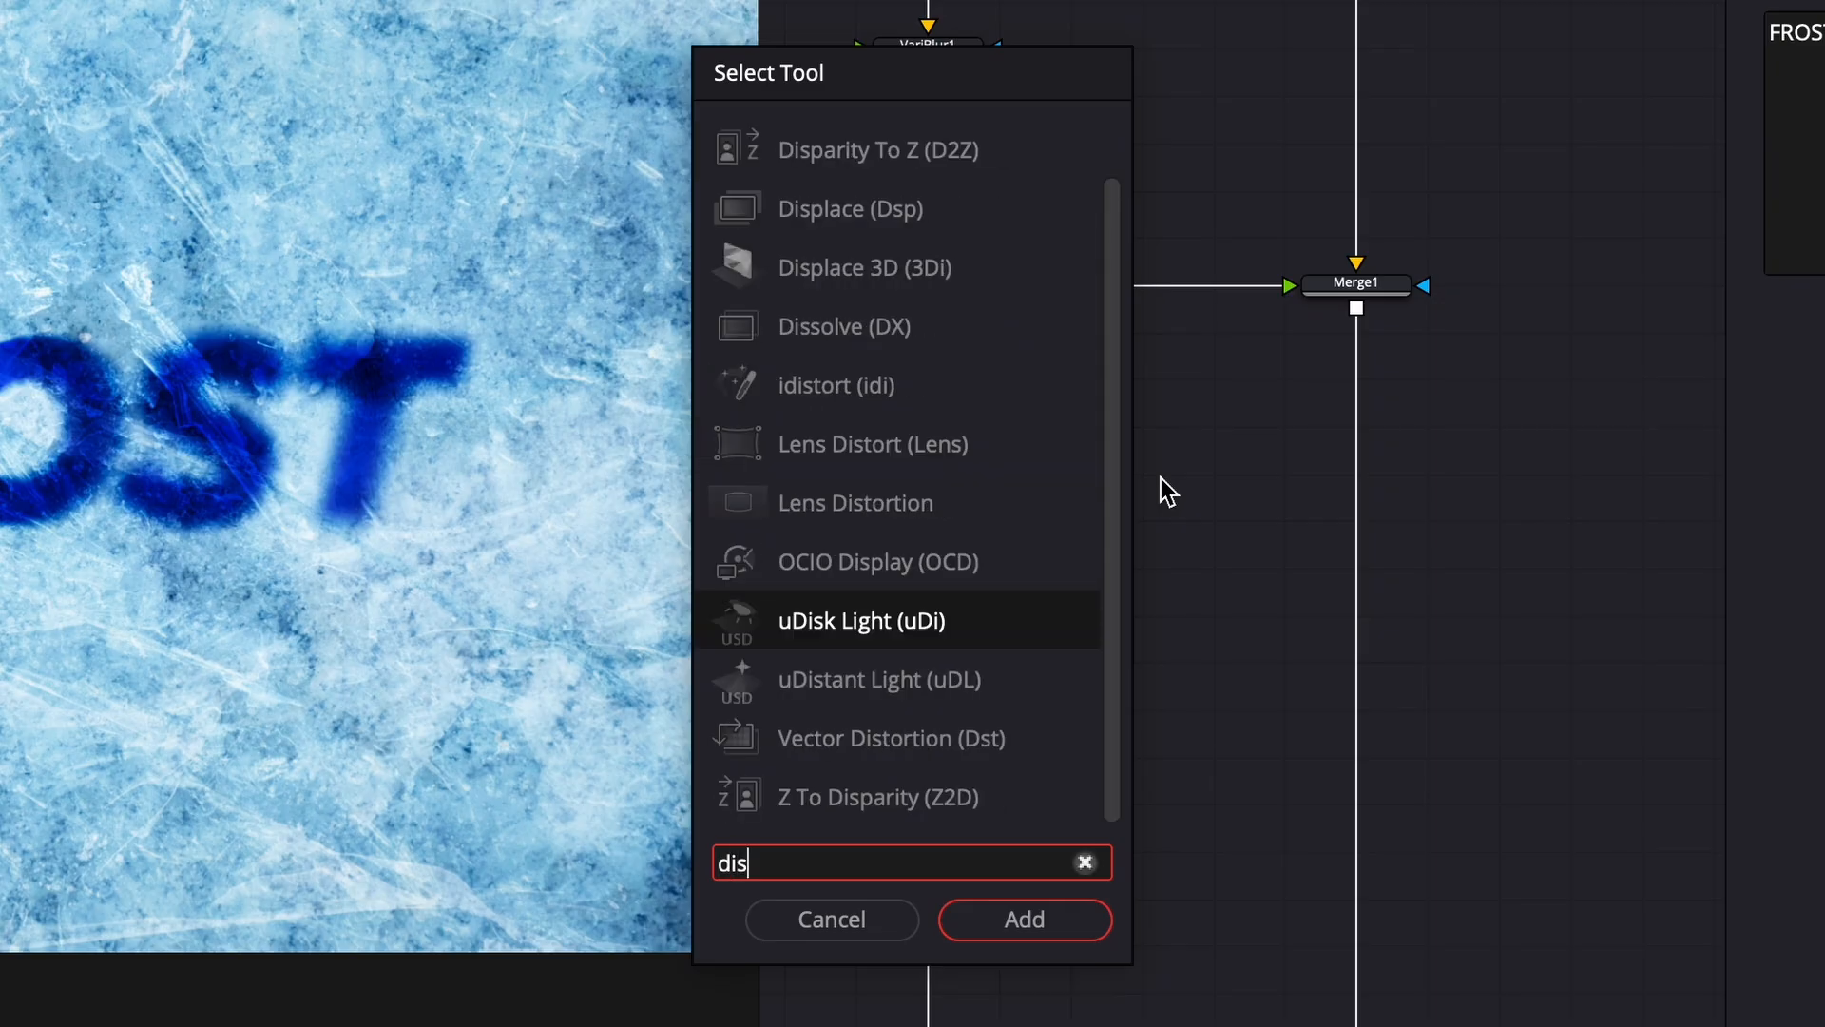
{"action": "type", "text": "p"}
{"action": "key", "text": "Down"}
{"action": "key", "text": "Return"}
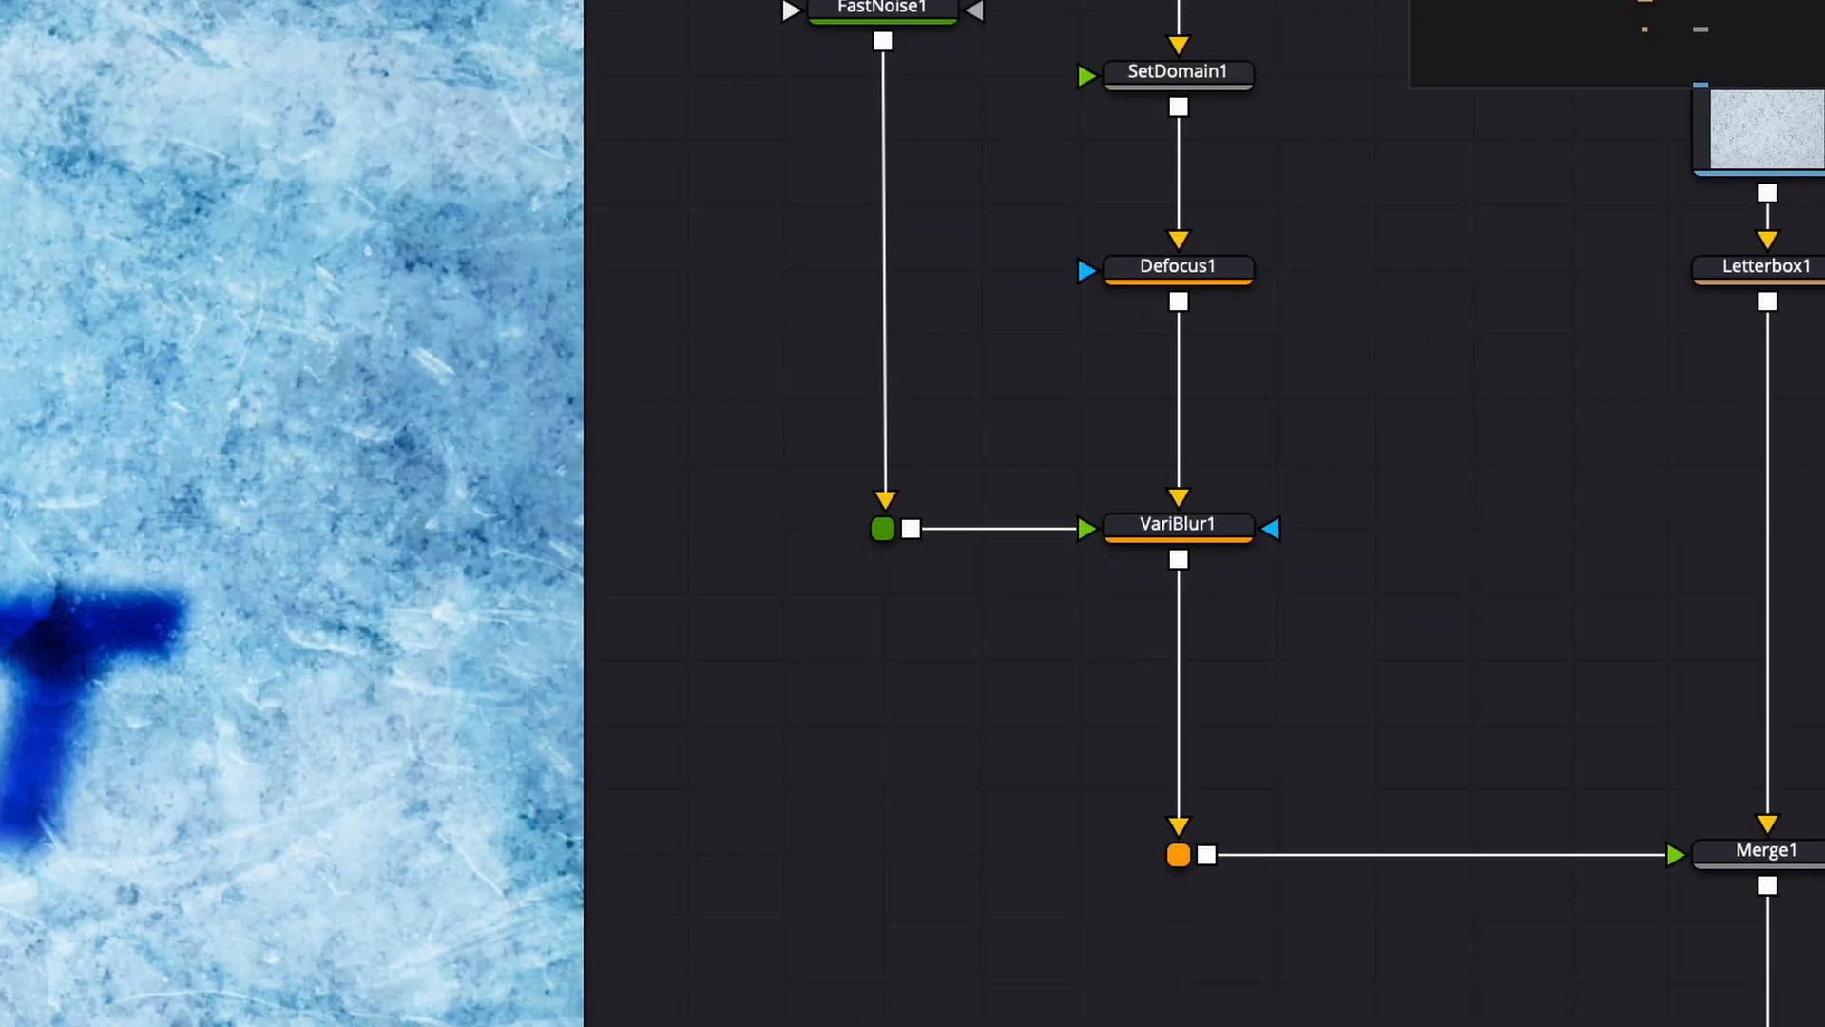
{"action": "left_click_drag", "start_coordinate": [1145, 680], "coordinate": [1193, 745]}
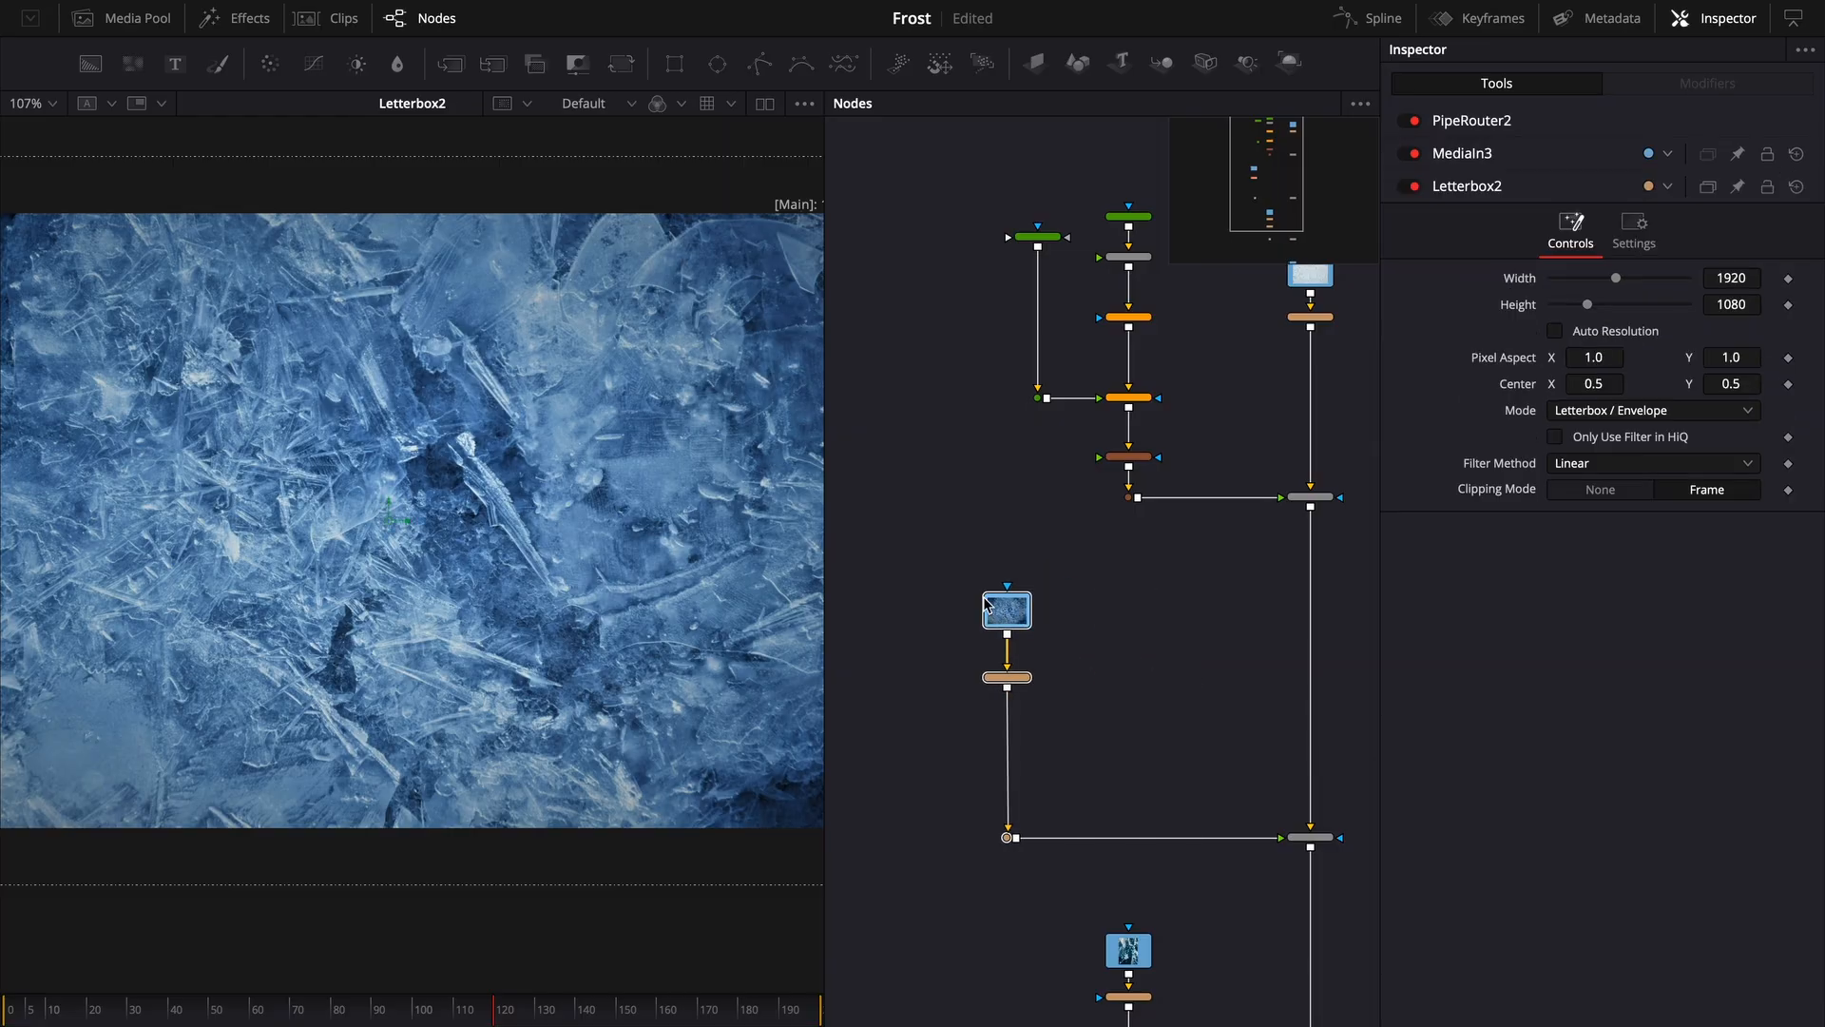
- Move MediaIn3 and Letterbox2 up and route Letterbox2's ice image through a pipe router into Displace1's refraction input
{"action": "left_click_drag", "start_coordinate": [989, 609], "coordinate": [835, 608]}
{"action": "left_click_drag", "start_coordinate": [937, 542], "coordinate": [1017, 770]}
{"action": "left_click_drag", "start_coordinate": [1066, 695], "coordinate": [1066, 336]}
{"action": "scroll", "coordinate": [1140, 589], "scroll_direction": "up", "scroll_amount": 1}
{"action": "left_click_drag", "start_coordinate": [1261, 613], "coordinate": [1158, 641]}
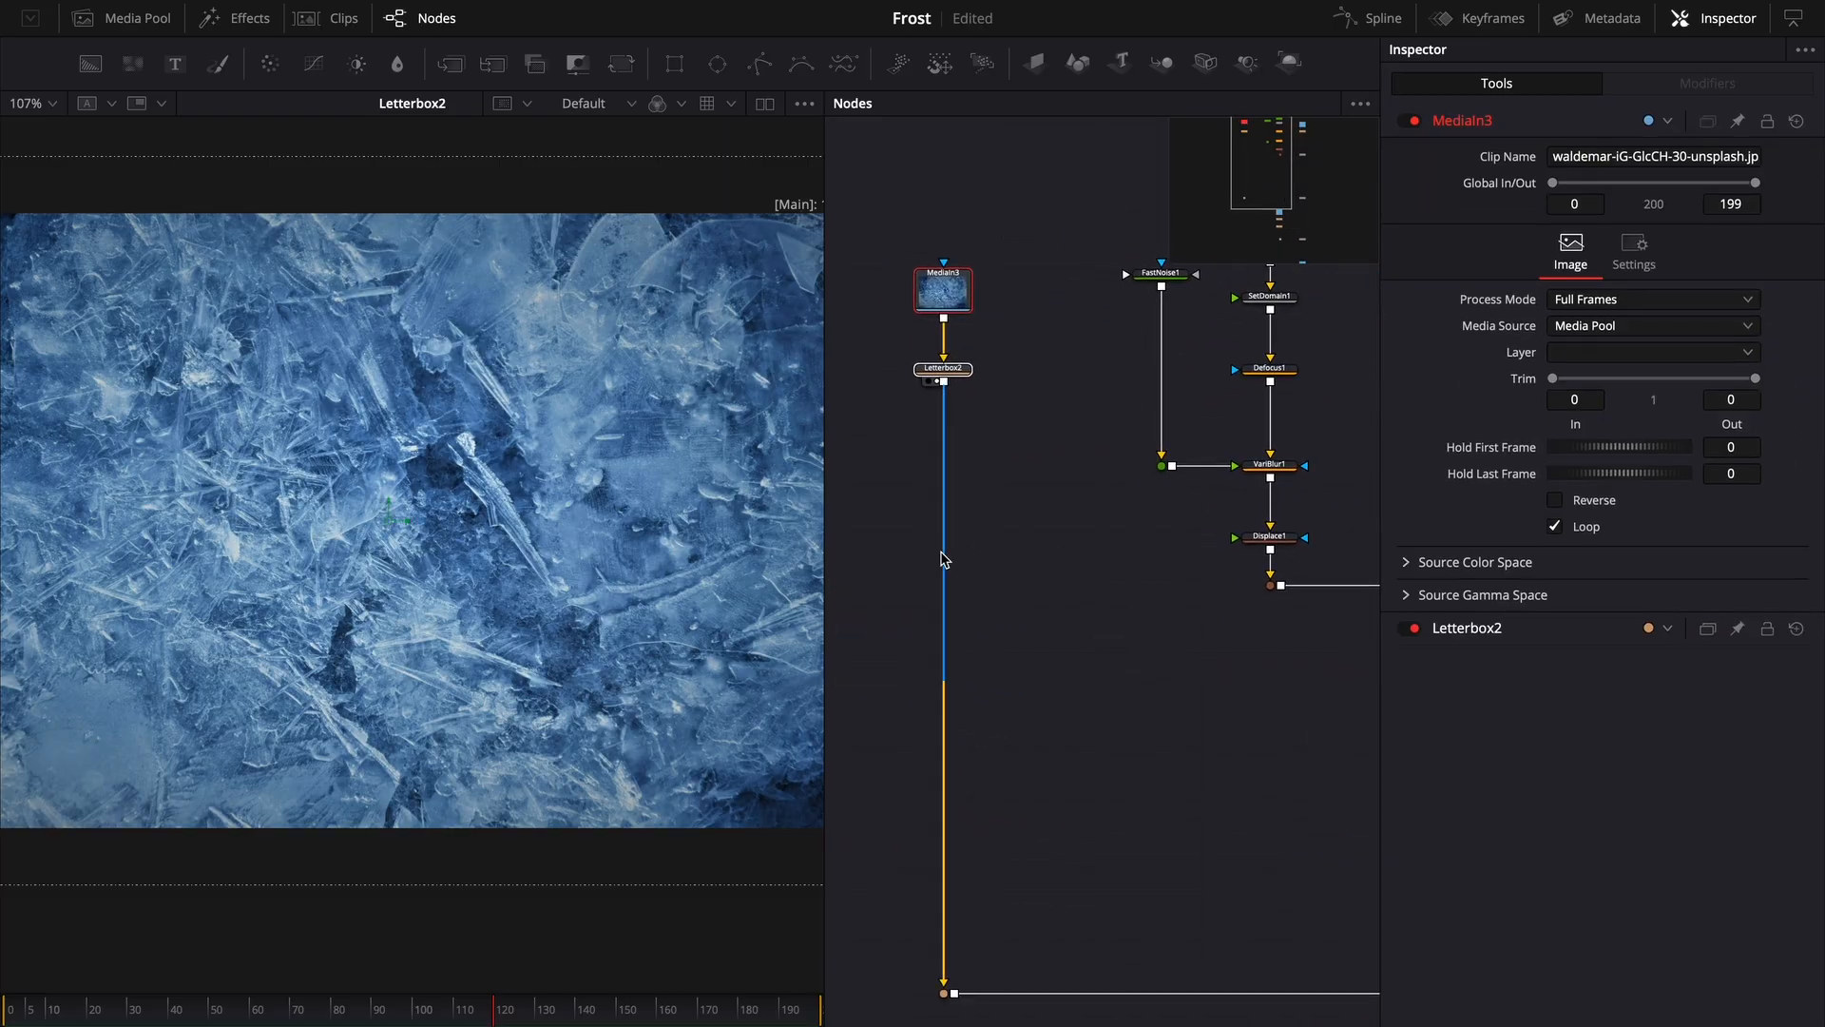
{"action": "left_click", "coordinate": [941, 557], "text": "alt"}
{"action": "scroll", "coordinate": [1368, 626], "scroll_direction": "up", "scroll_amount": 1}
{"action": "left_click_drag", "start_coordinate": [1289, 540], "coordinate": [905, 542]}
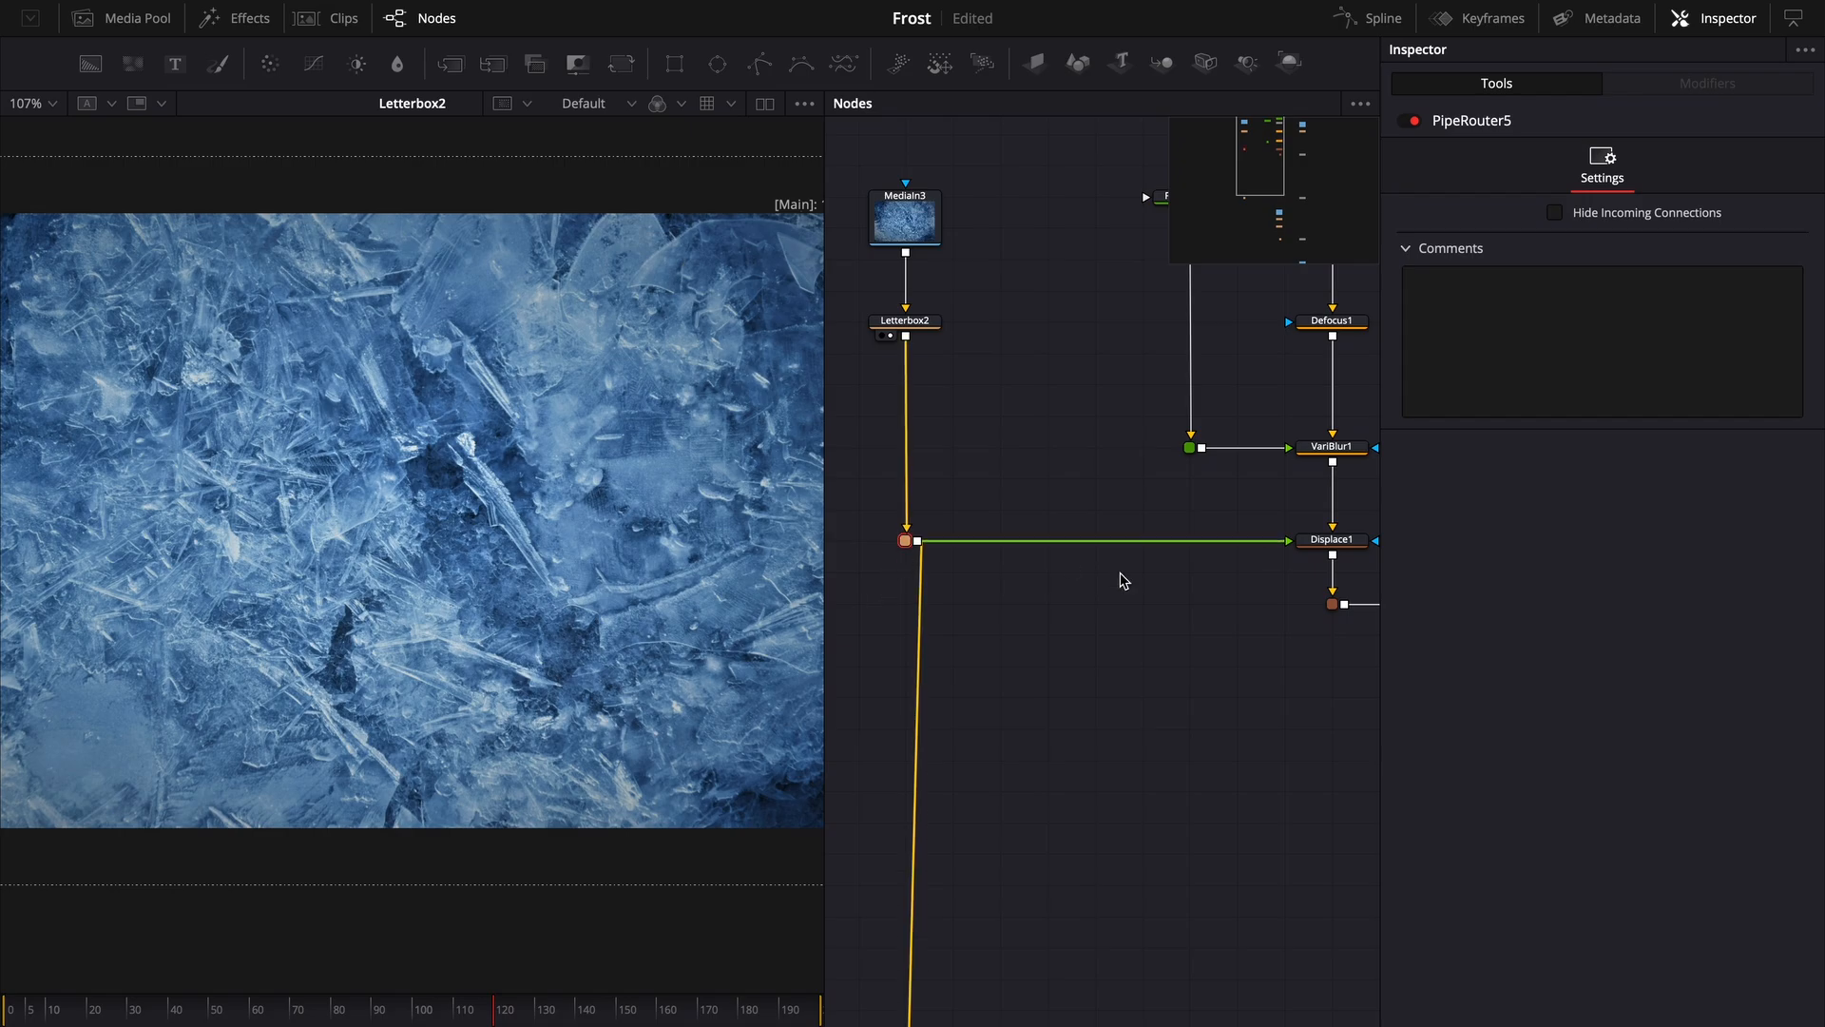
- Set Displace1's refraction strength to 0.44 and its offset to -0.359
{"action": "left_click", "coordinate": [1316, 540]}
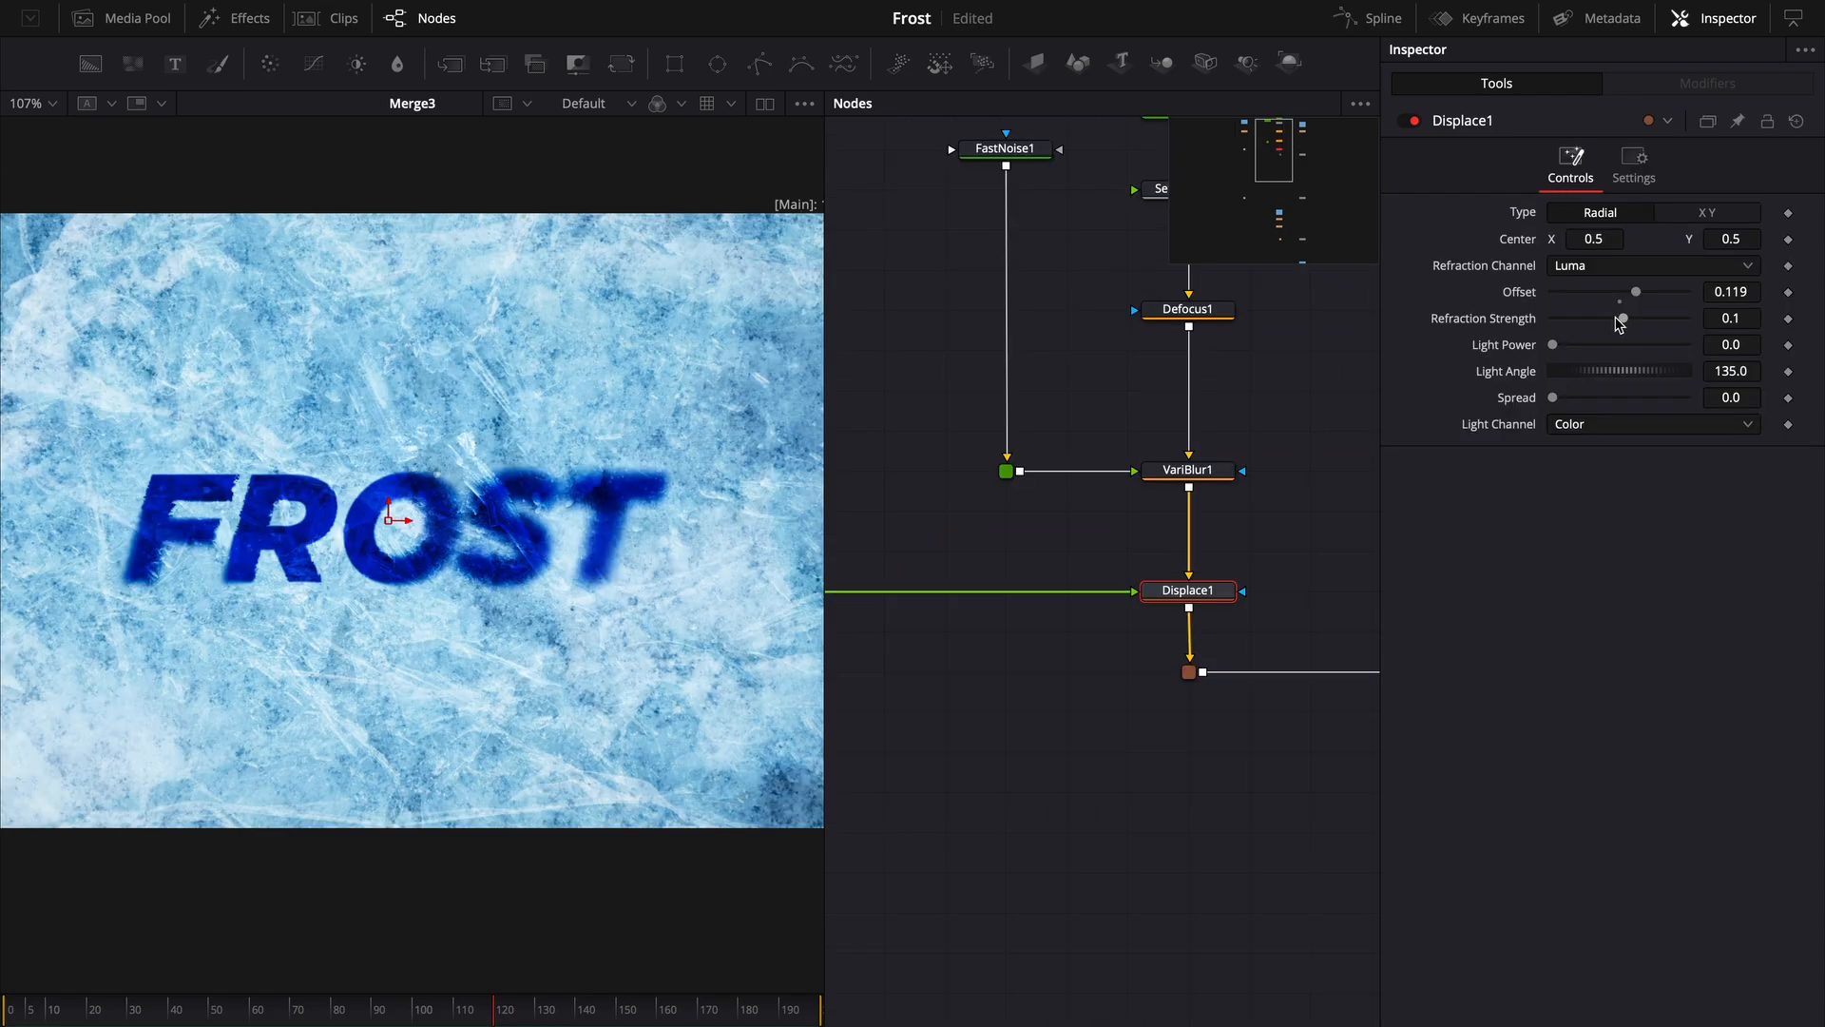
{"action": "mouse_move", "coordinate": [1621, 319]}
{"action": "left_mouse_down"}
{"action": "mouse_move", "coordinate": [1654, 325]}
{"action": "mouse_move", "coordinate": [1639, 328]}
{"action": "left_mouse_up"}
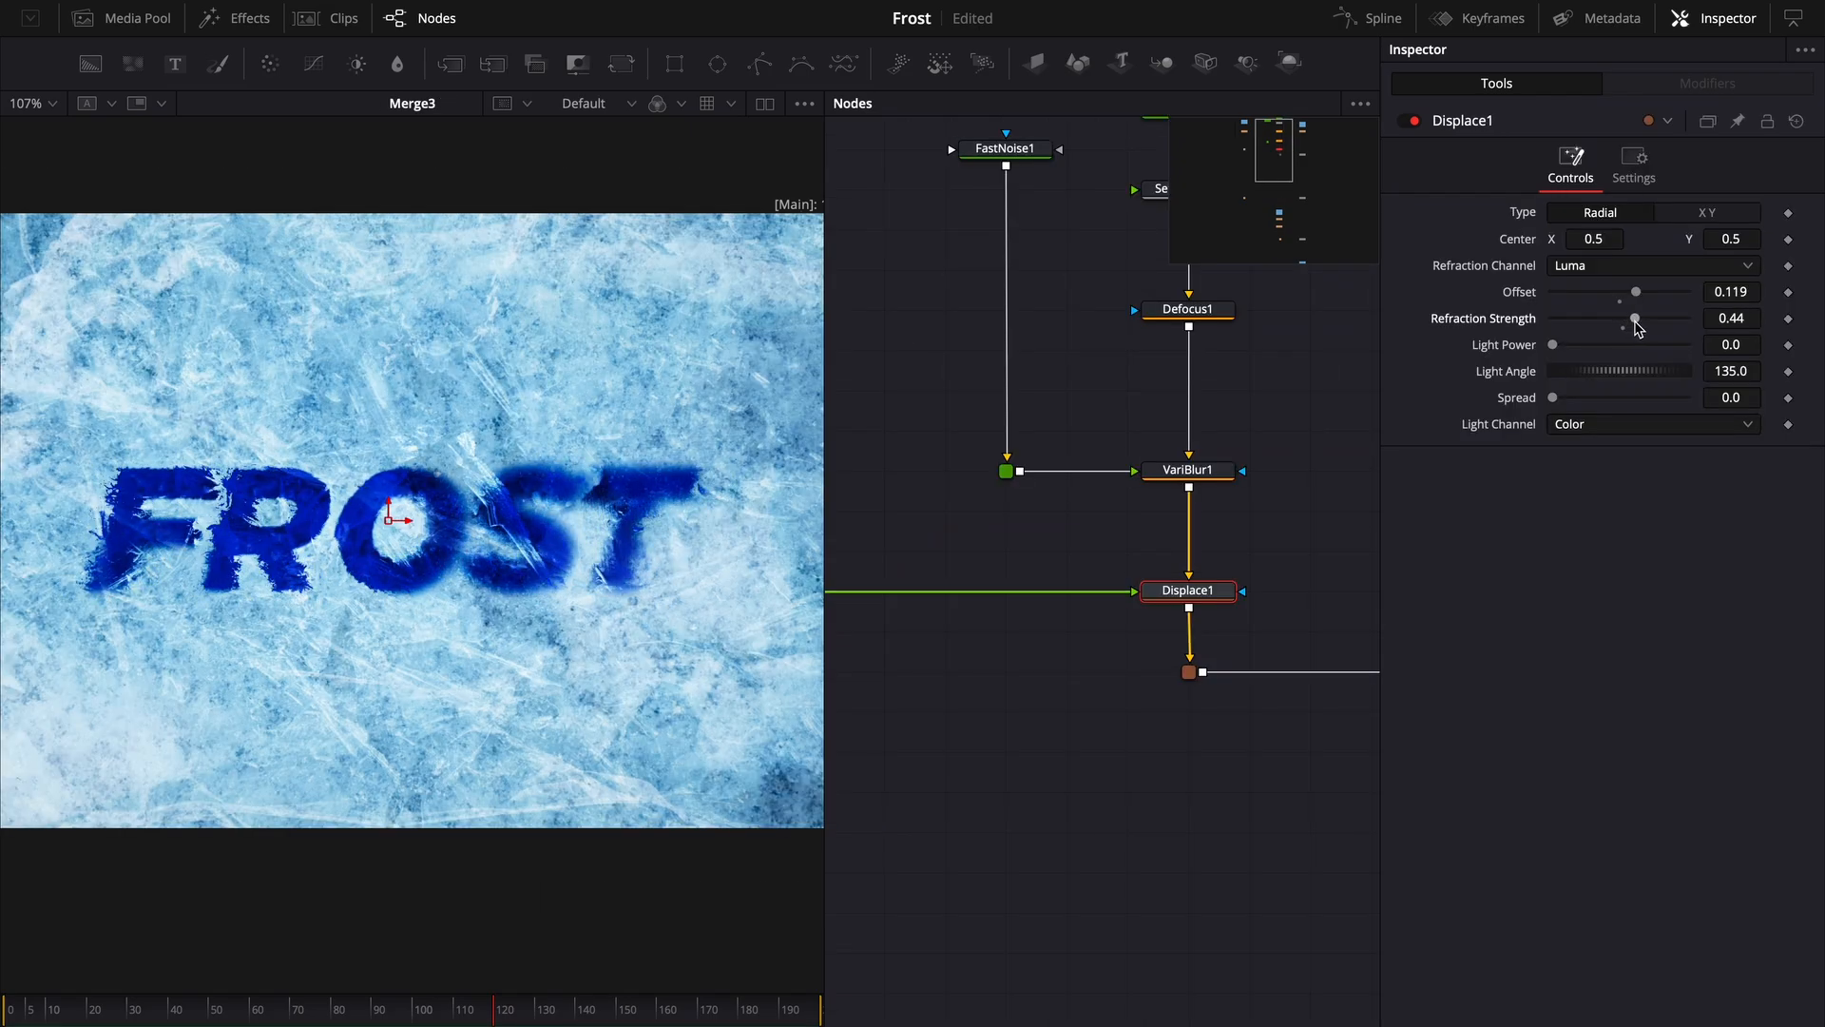
{"action": "scroll", "coordinate": [238, 635], "scroll_direction": "up", "scroll_amount": 4}
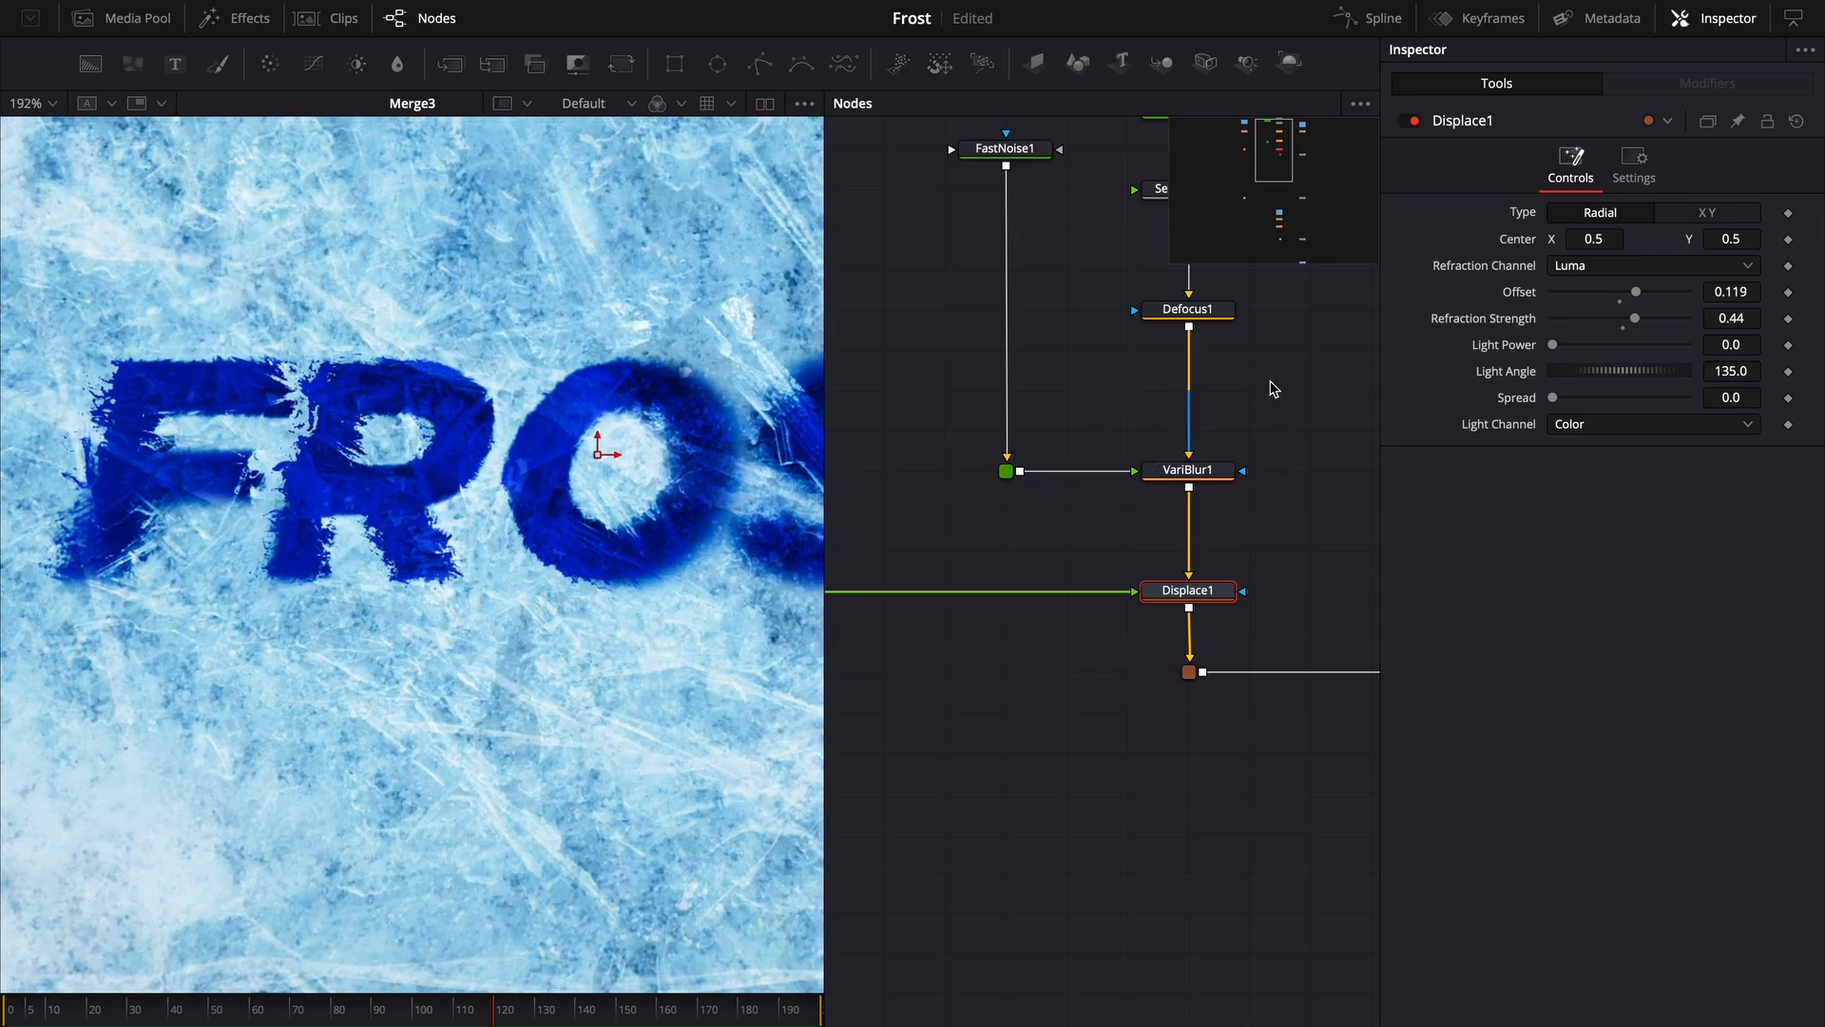
{"action": "left_click_drag", "start_coordinate": [1635, 292], "coordinate": [1572, 296]}
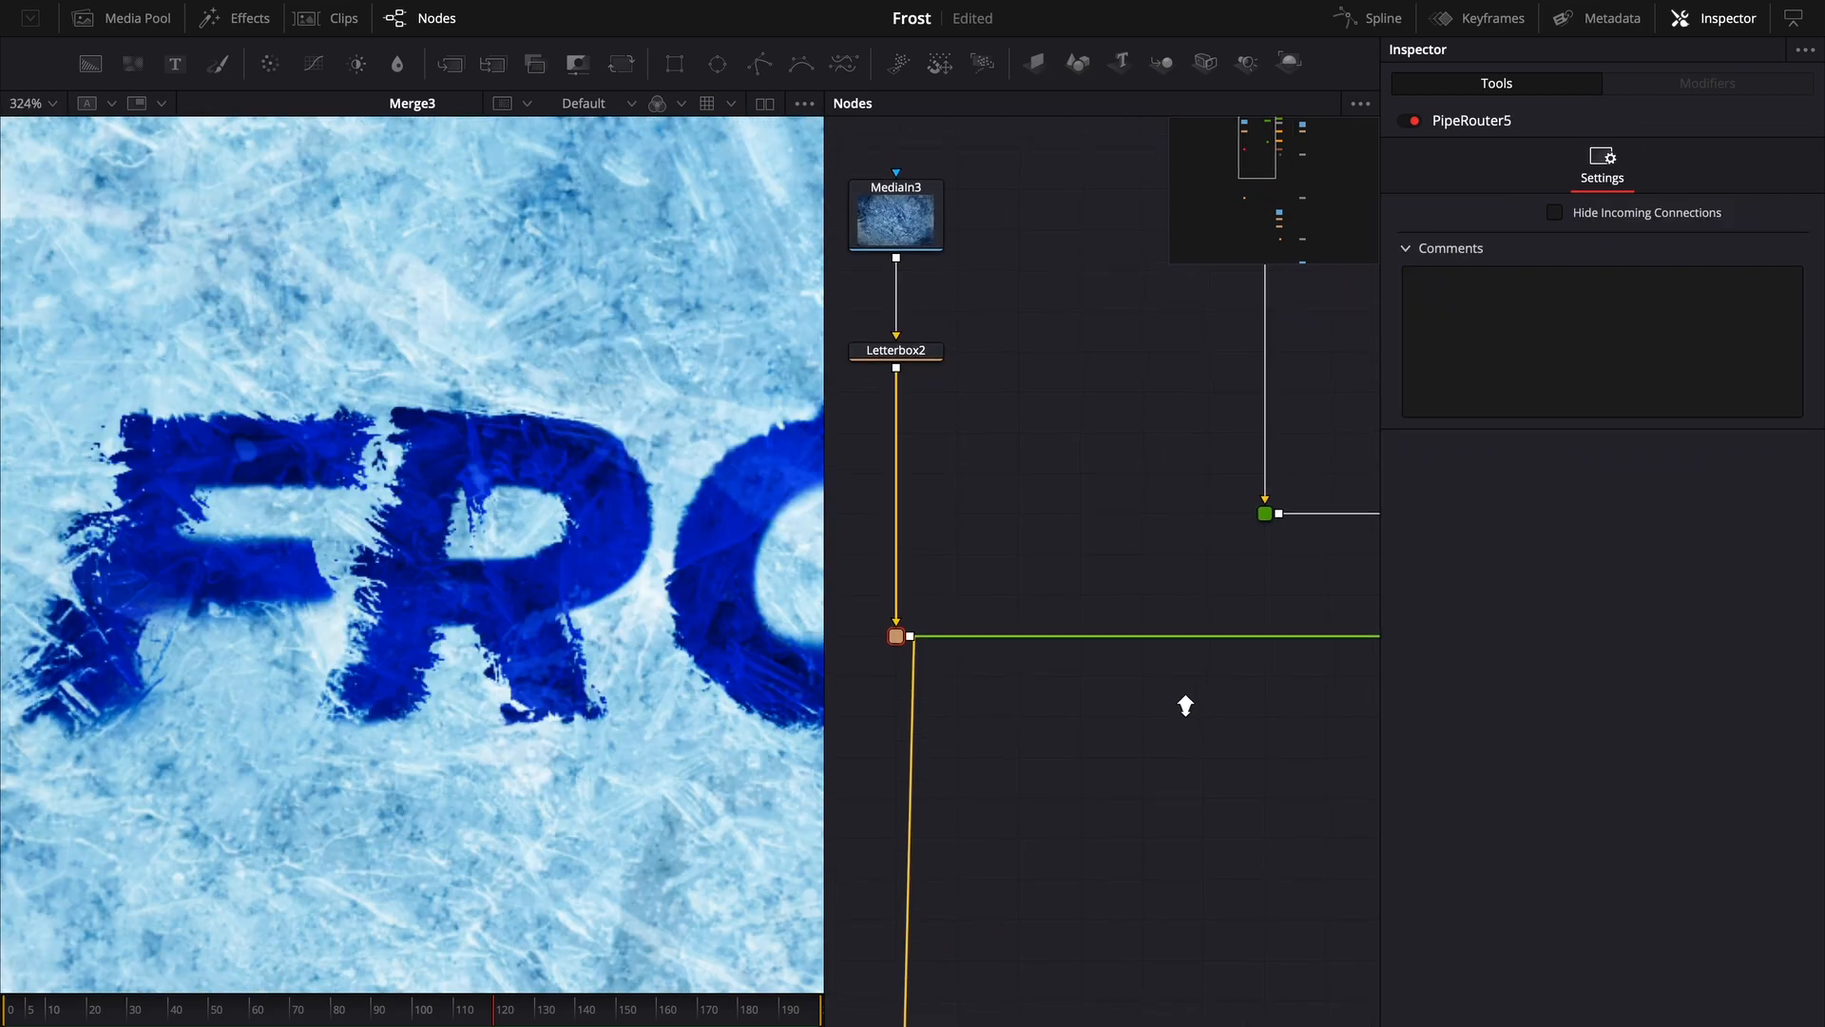
{"action": "scroll", "coordinate": [1185, 701], "scroll_direction": "down", "scroll_amount": 2}
{"action": "scroll", "coordinate": [449, 691], "scroll_direction": "down", "scroll_amount": 3}
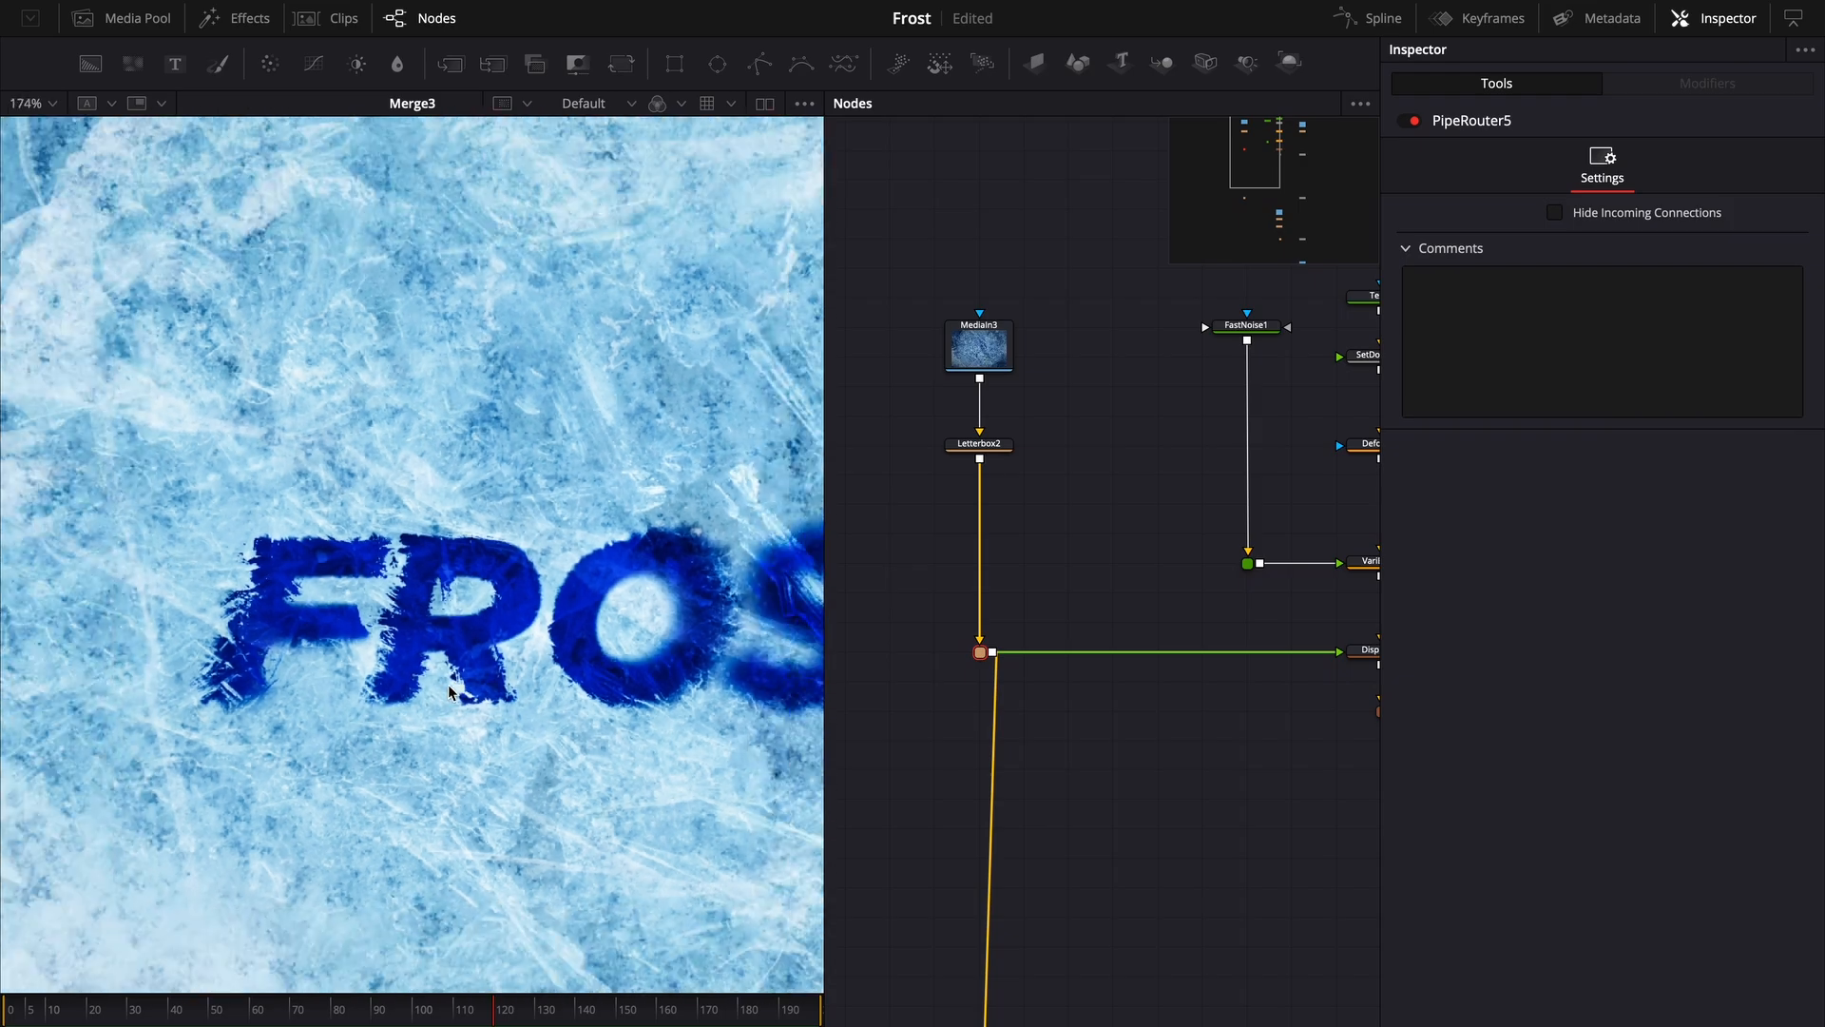
- Select Text1 and adjust the FROST text's fill colour in the colour picker
{"action": "left_click_drag", "start_coordinate": [1266, 675], "coordinate": [1080, 773]}
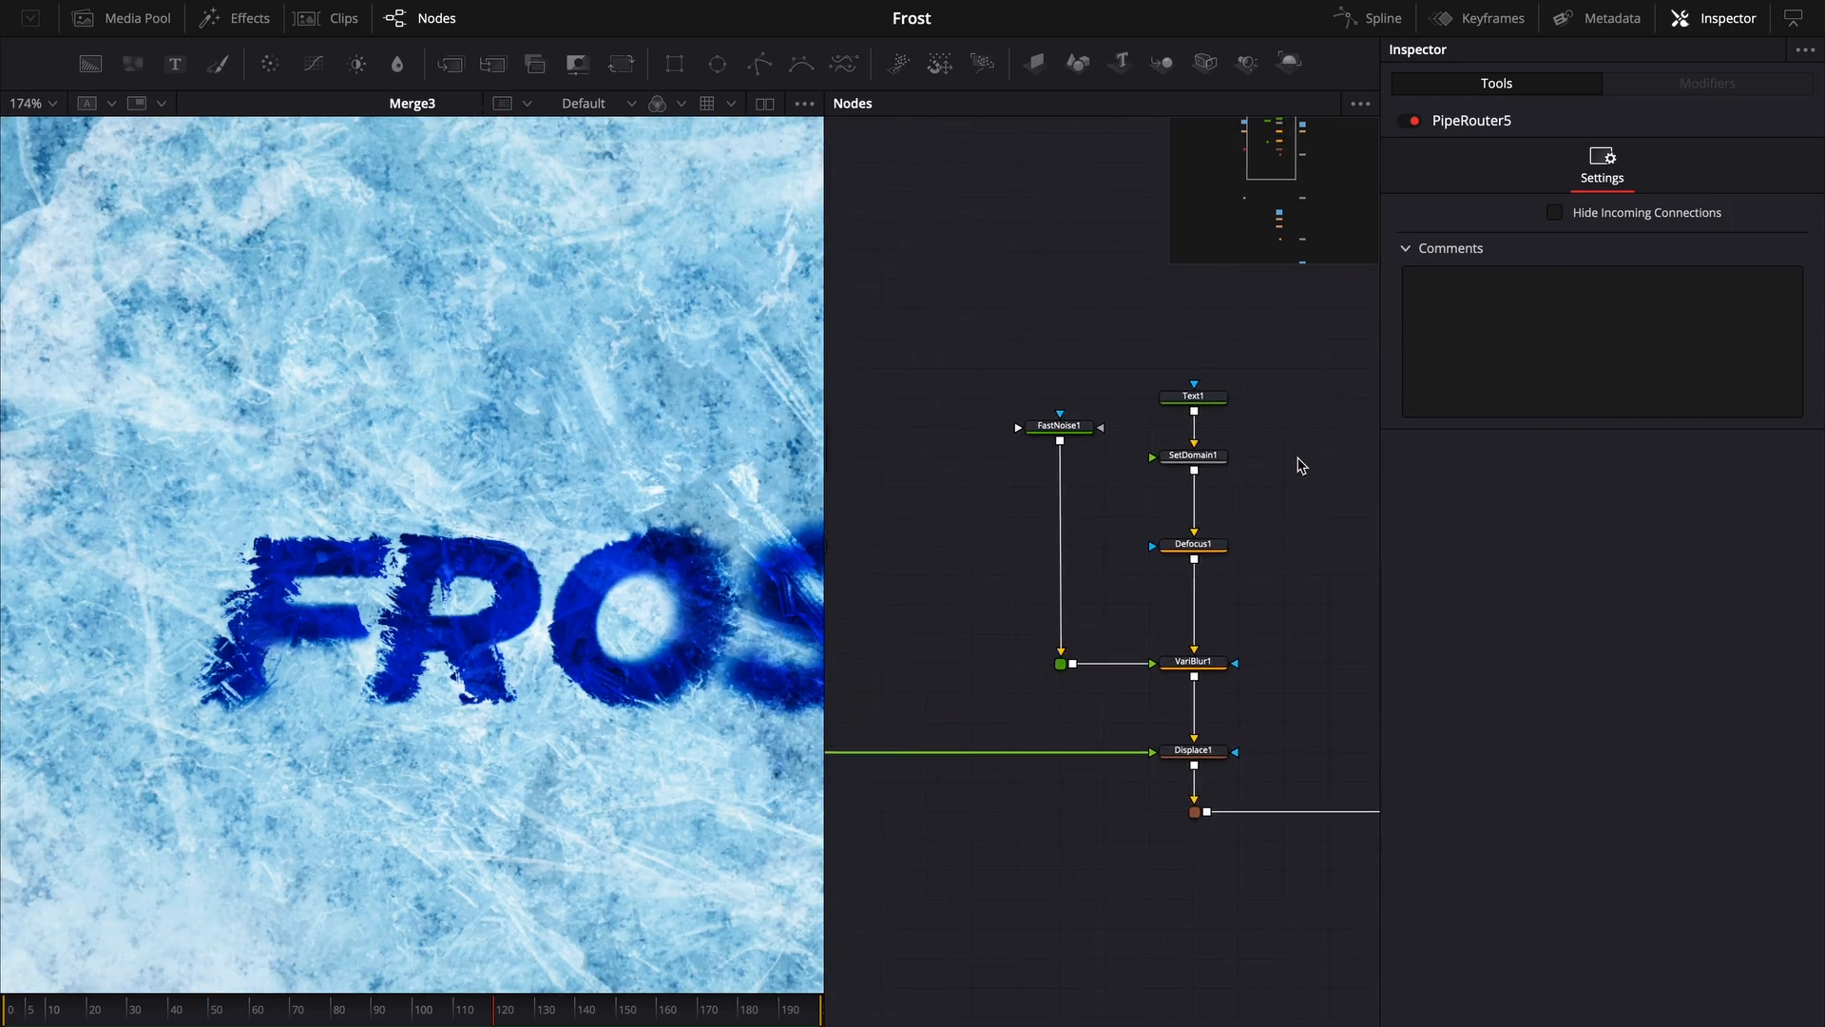
{"action": "left_click_drag", "start_coordinate": [1299, 464], "coordinate": [1170, 494]}
{"action": "left_click", "coordinate": [1064, 425]}
{"action": "left_click", "coordinate": [1573, 513]}
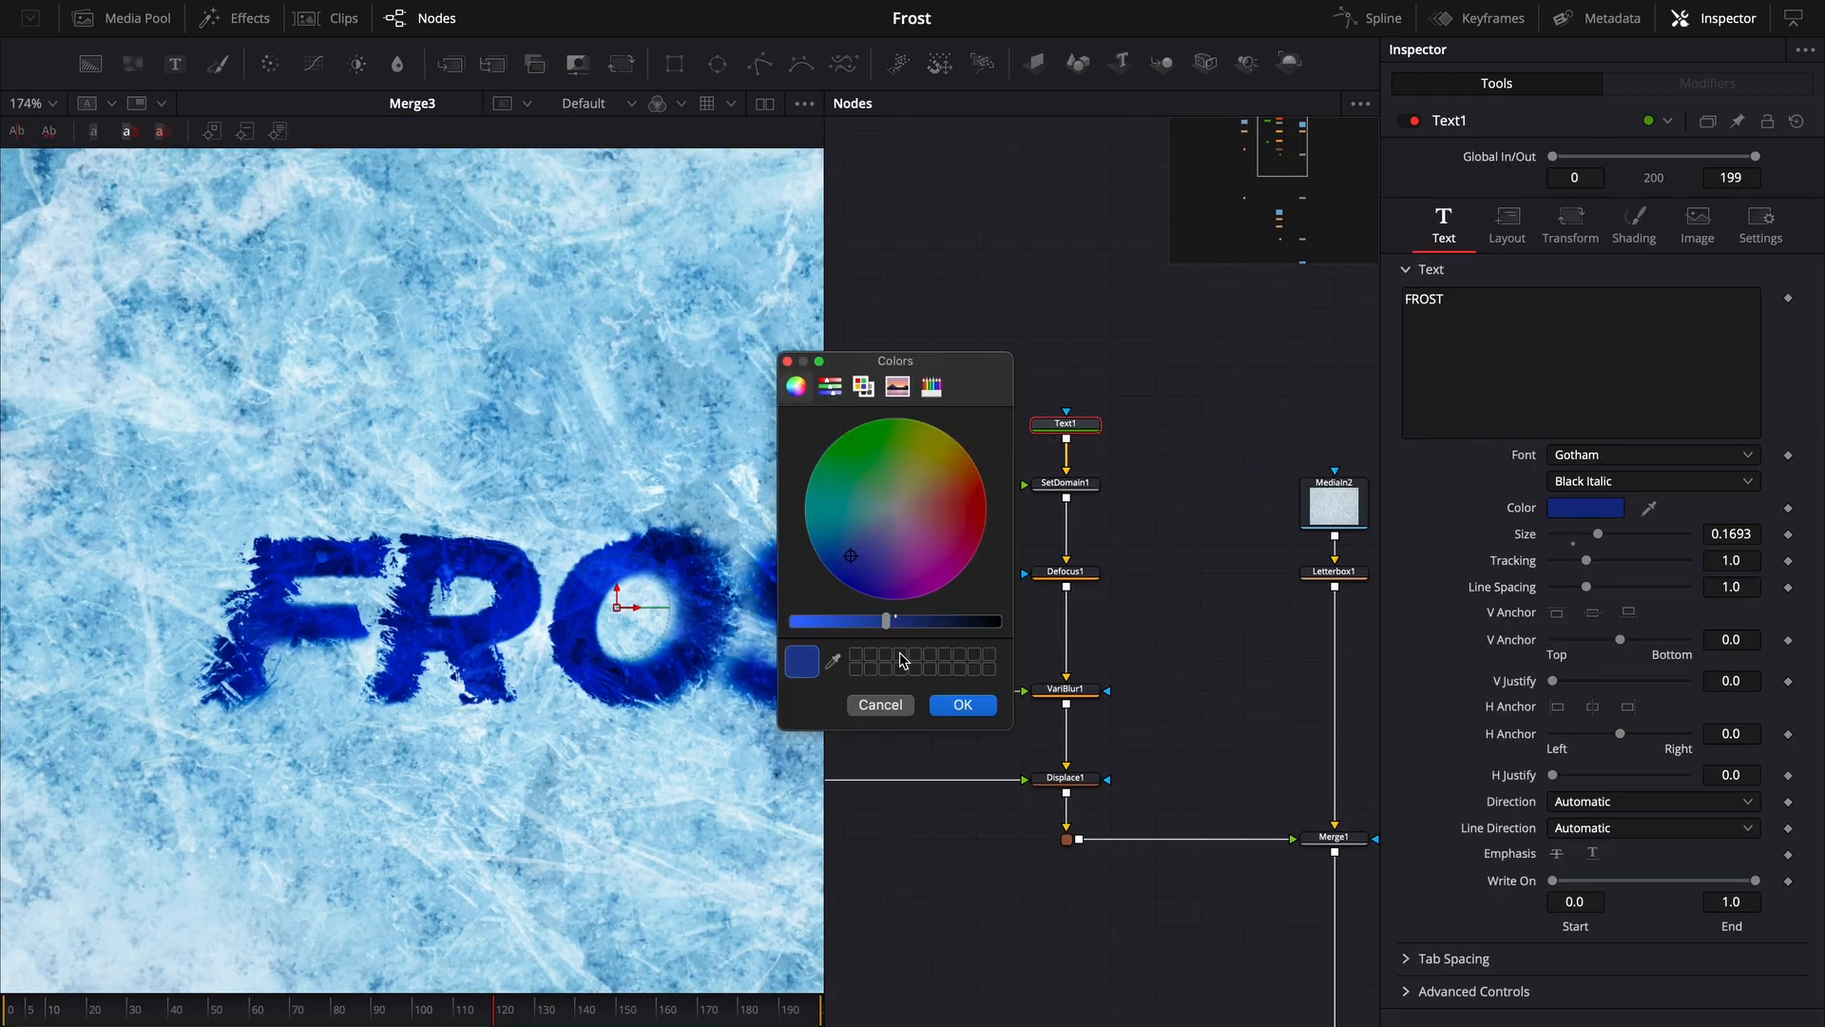
{"action": "left_click", "coordinate": [886, 621]}
{"action": "left_click_drag", "start_coordinate": [855, 571], "coordinate": [890, 516]}
{"action": "left_click", "coordinate": [979, 706]}
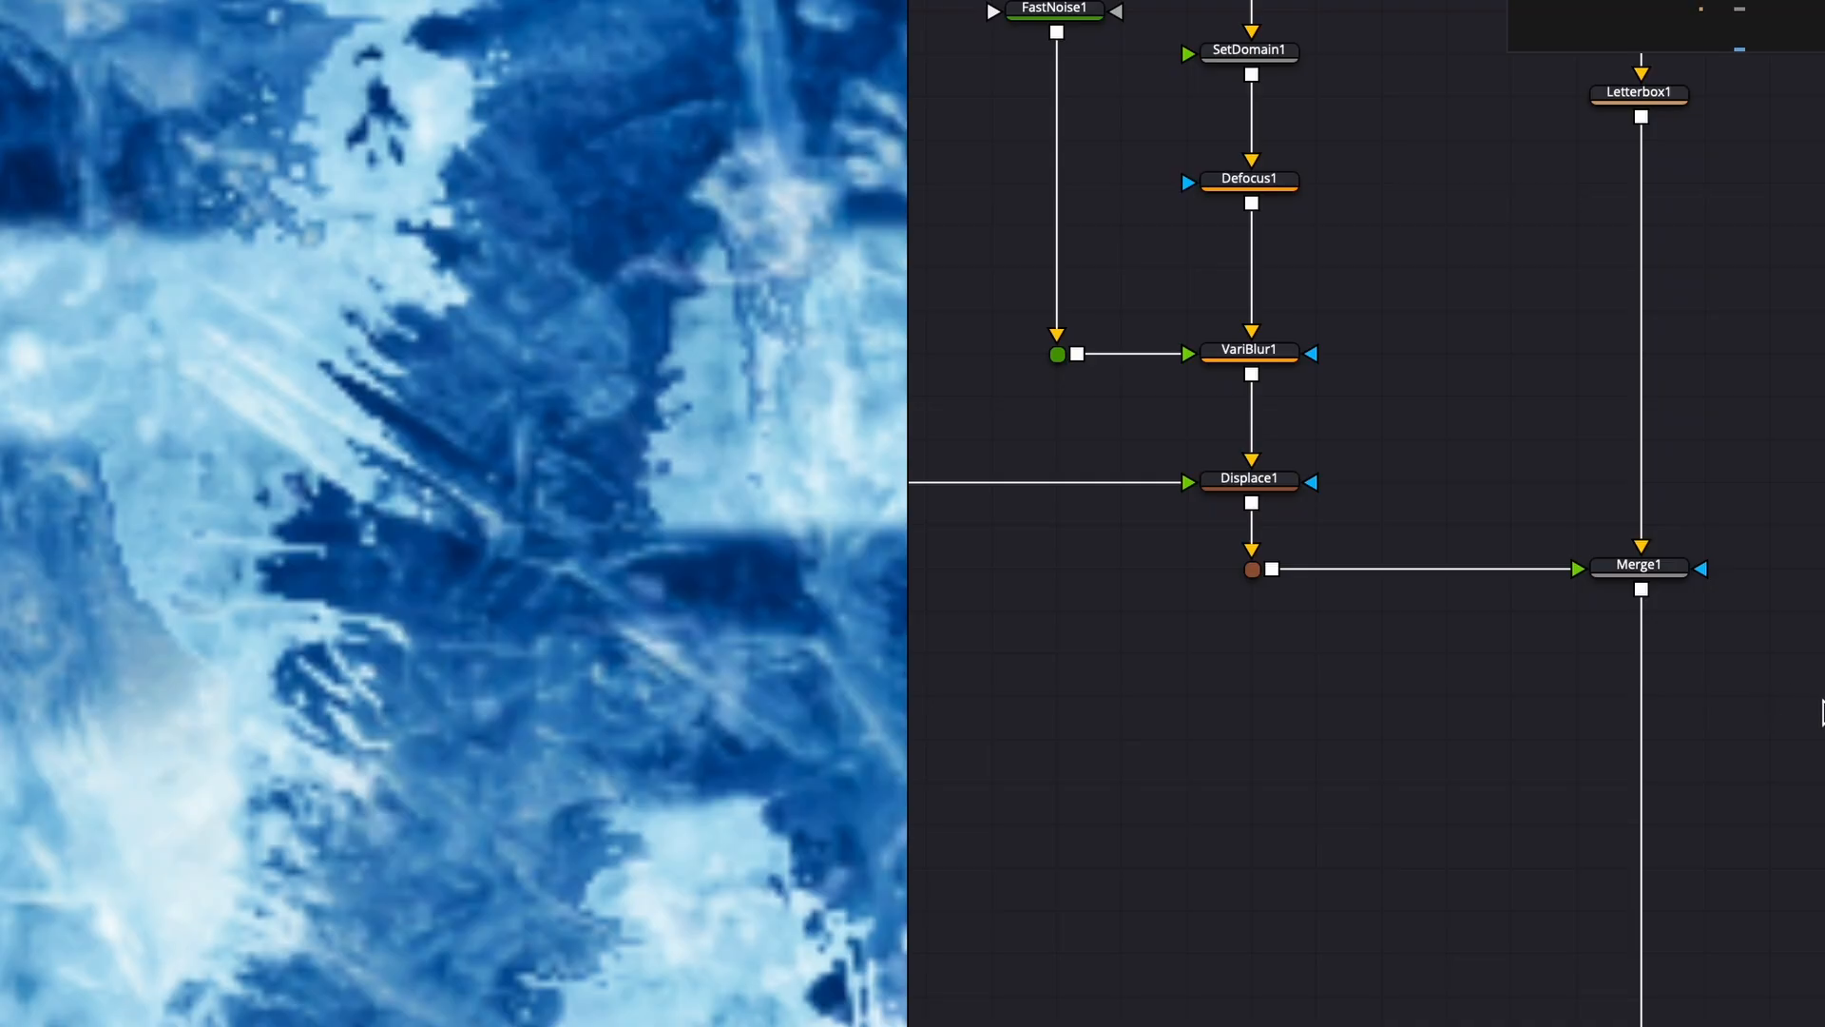
- Move Merge1 down and paste a Blur node into the chain right after Displace1
{"action": "left_click_drag", "start_coordinate": [1817, 701], "coordinate": [1119, 530]}
{"action": "left_click_drag", "start_coordinate": [1630, 579], "coordinate": [1627, 792]}
{"action": "left_click", "coordinate": [1405, 639]}
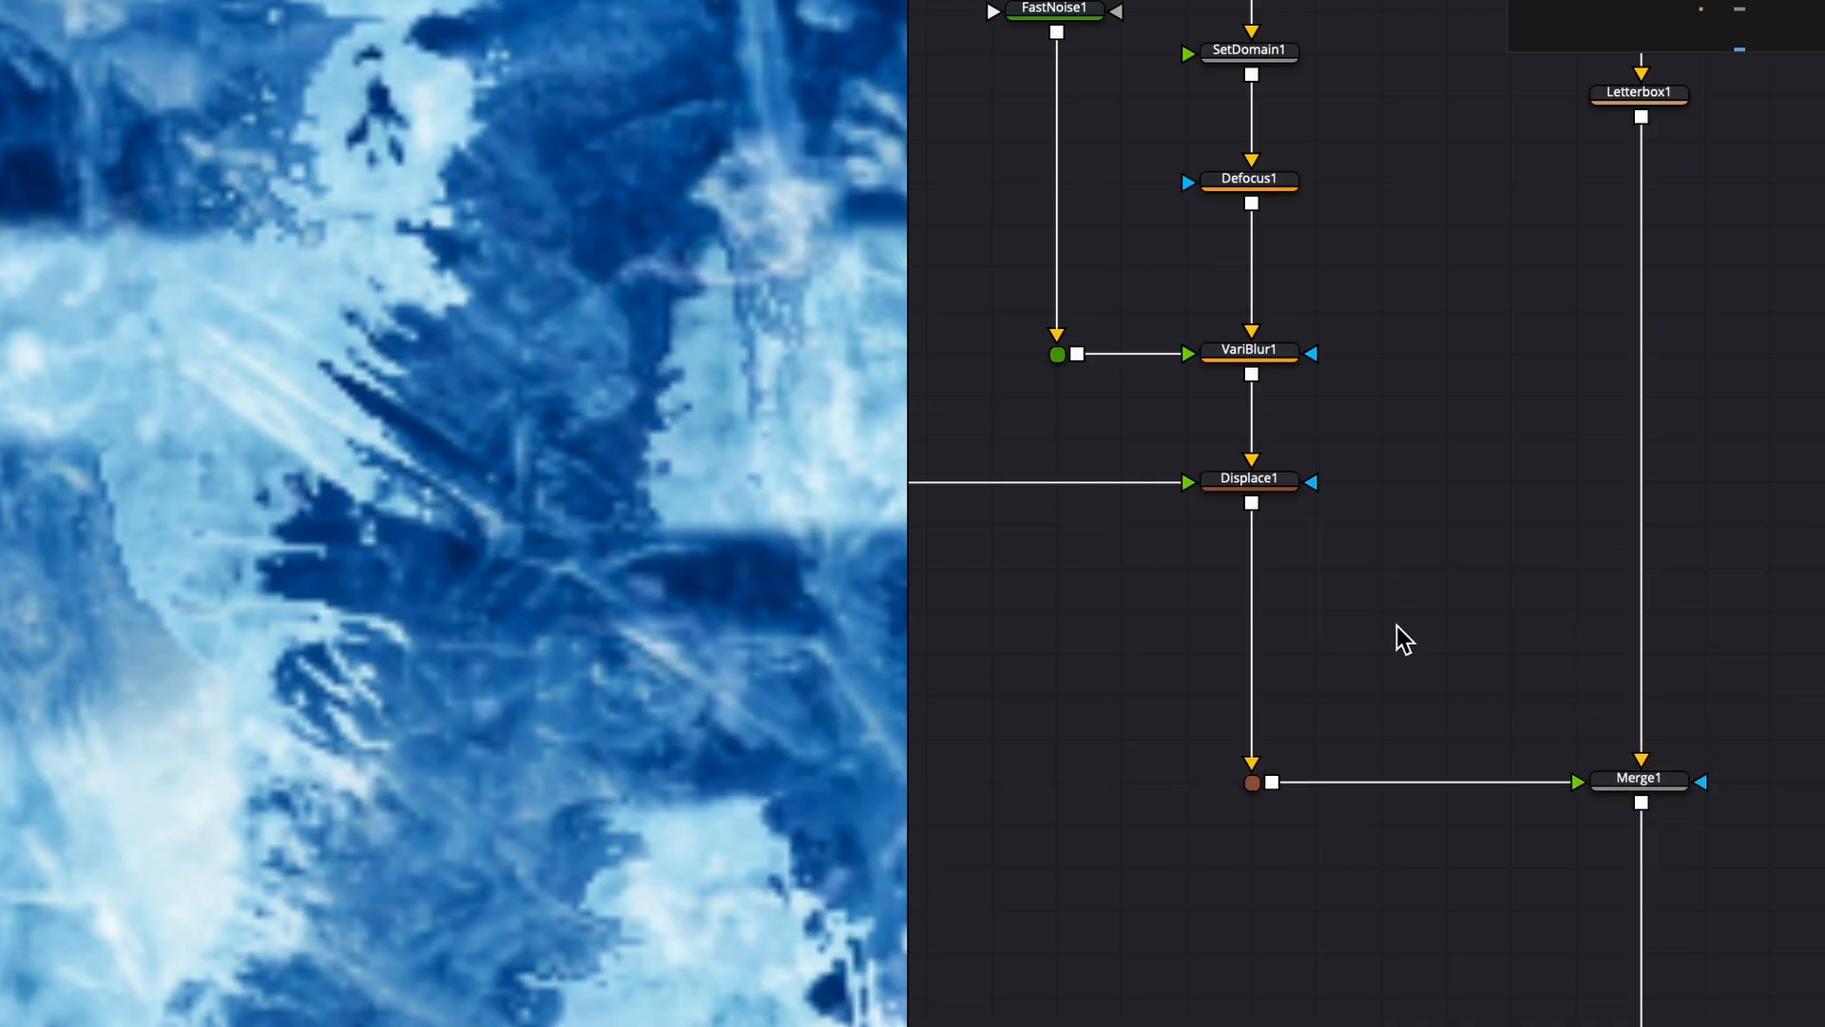
{"action": "key", "text": "super+v"}
{"action": "left_click_drag", "start_coordinate": [1383, 620], "coordinate": [1253, 612]}
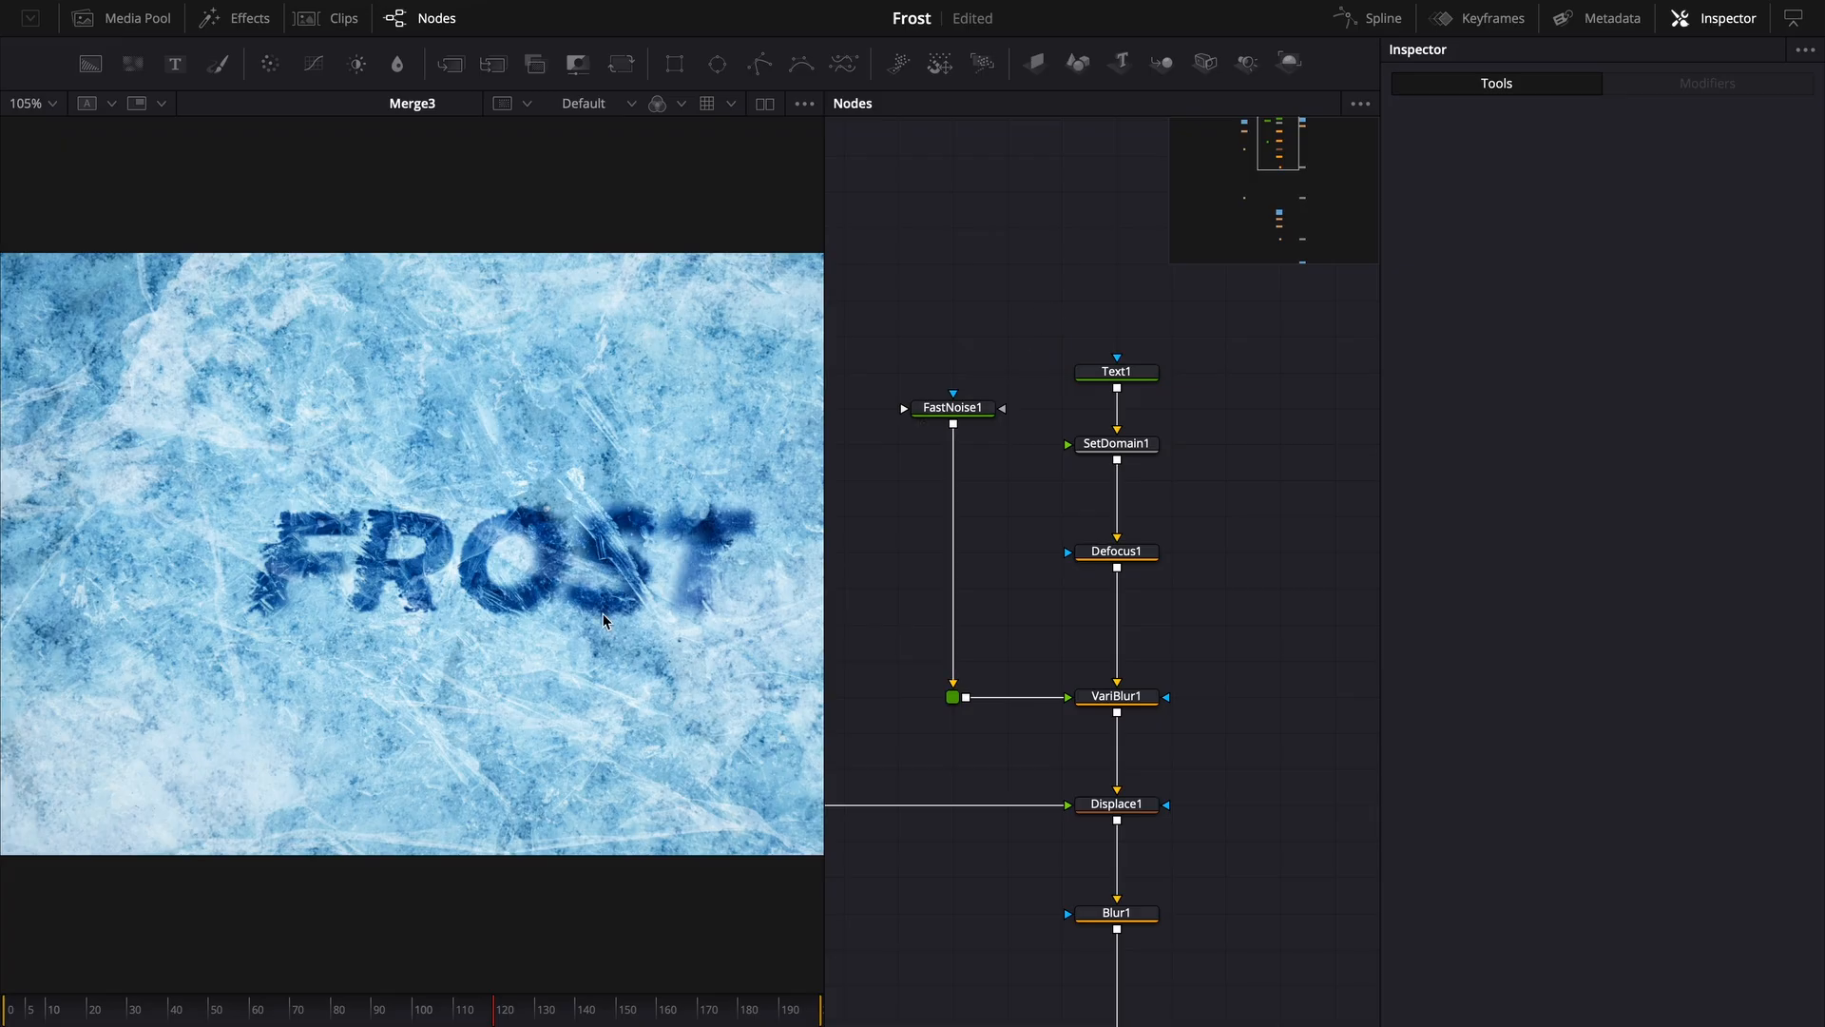
- Wrap the text effect chain from Text1 and FastNoise1 down to Blur1 in an Underlay
{"action": "scroll", "coordinate": [1214, 534], "scroll_direction": "down", "scroll_amount": 2}
{"action": "left_click_drag", "start_coordinate": [918, 323], "coordinate": [1263, 961]}
{"action": "key", "text": "shift+space"}
{"action": "type", "text": "und"}
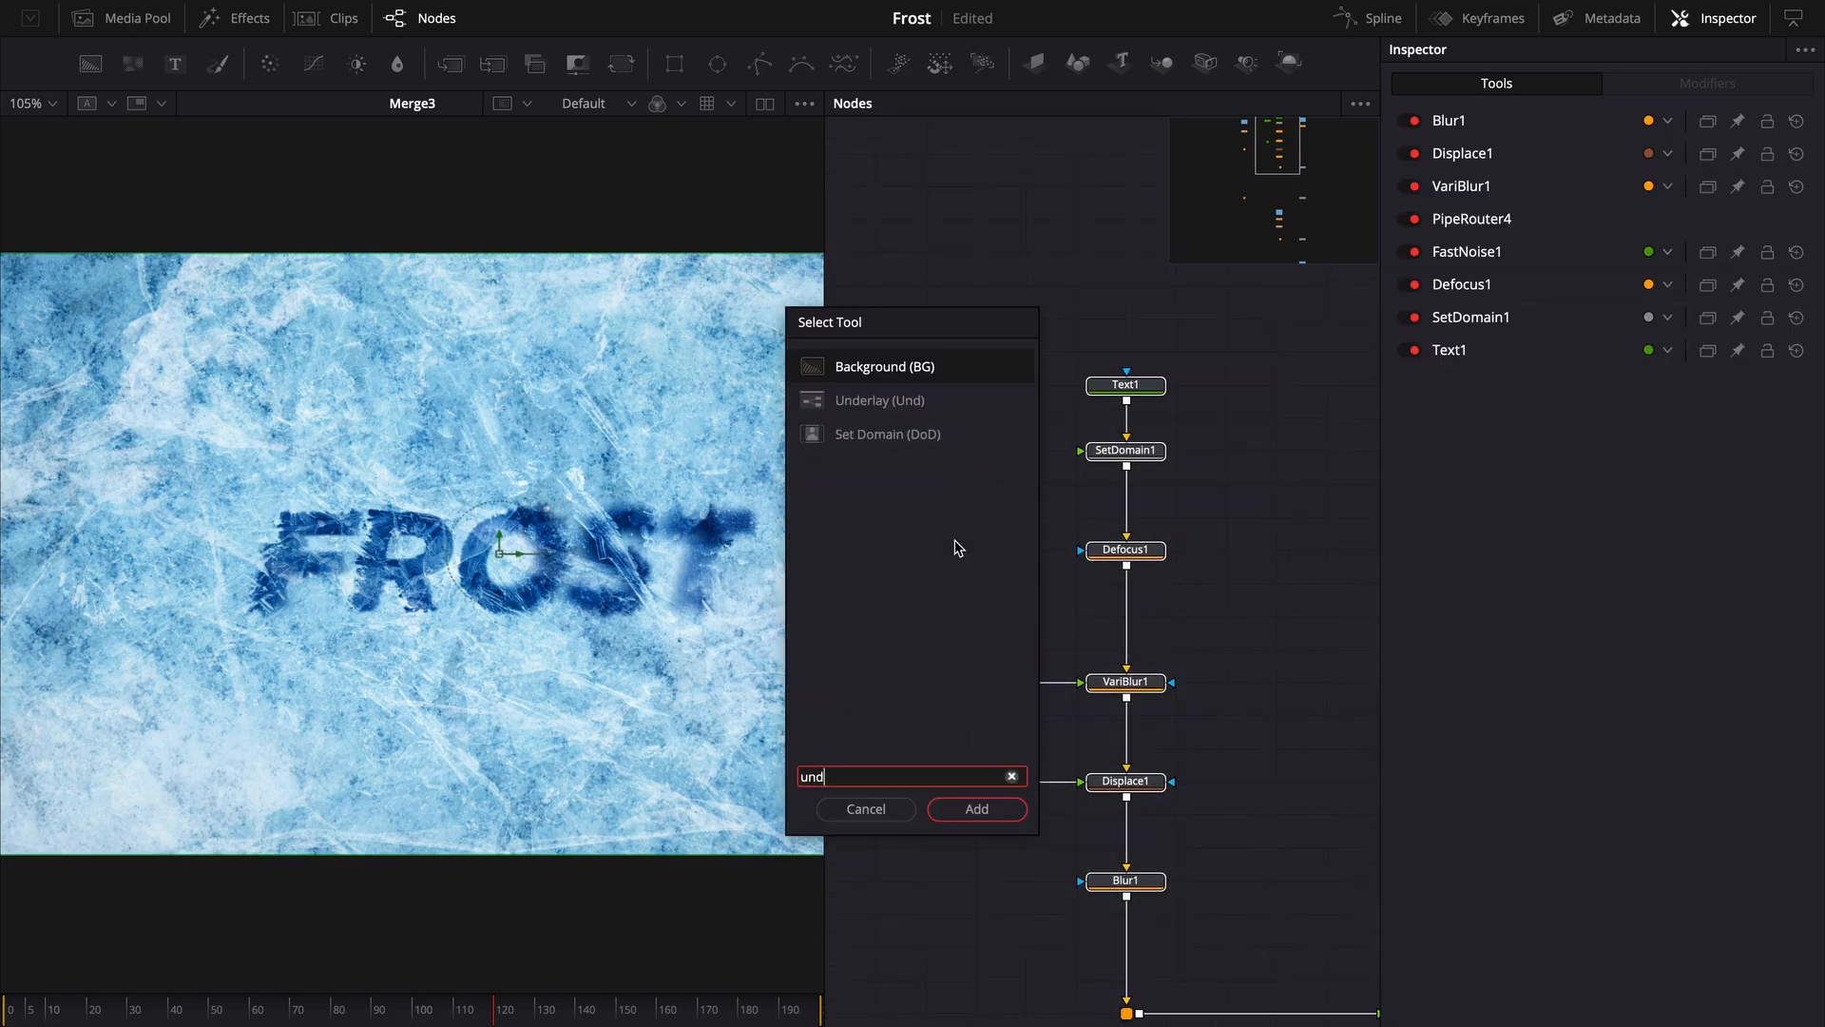
{"action": "key", "text": "Down"}
{"action": "key", "text": "Return"}
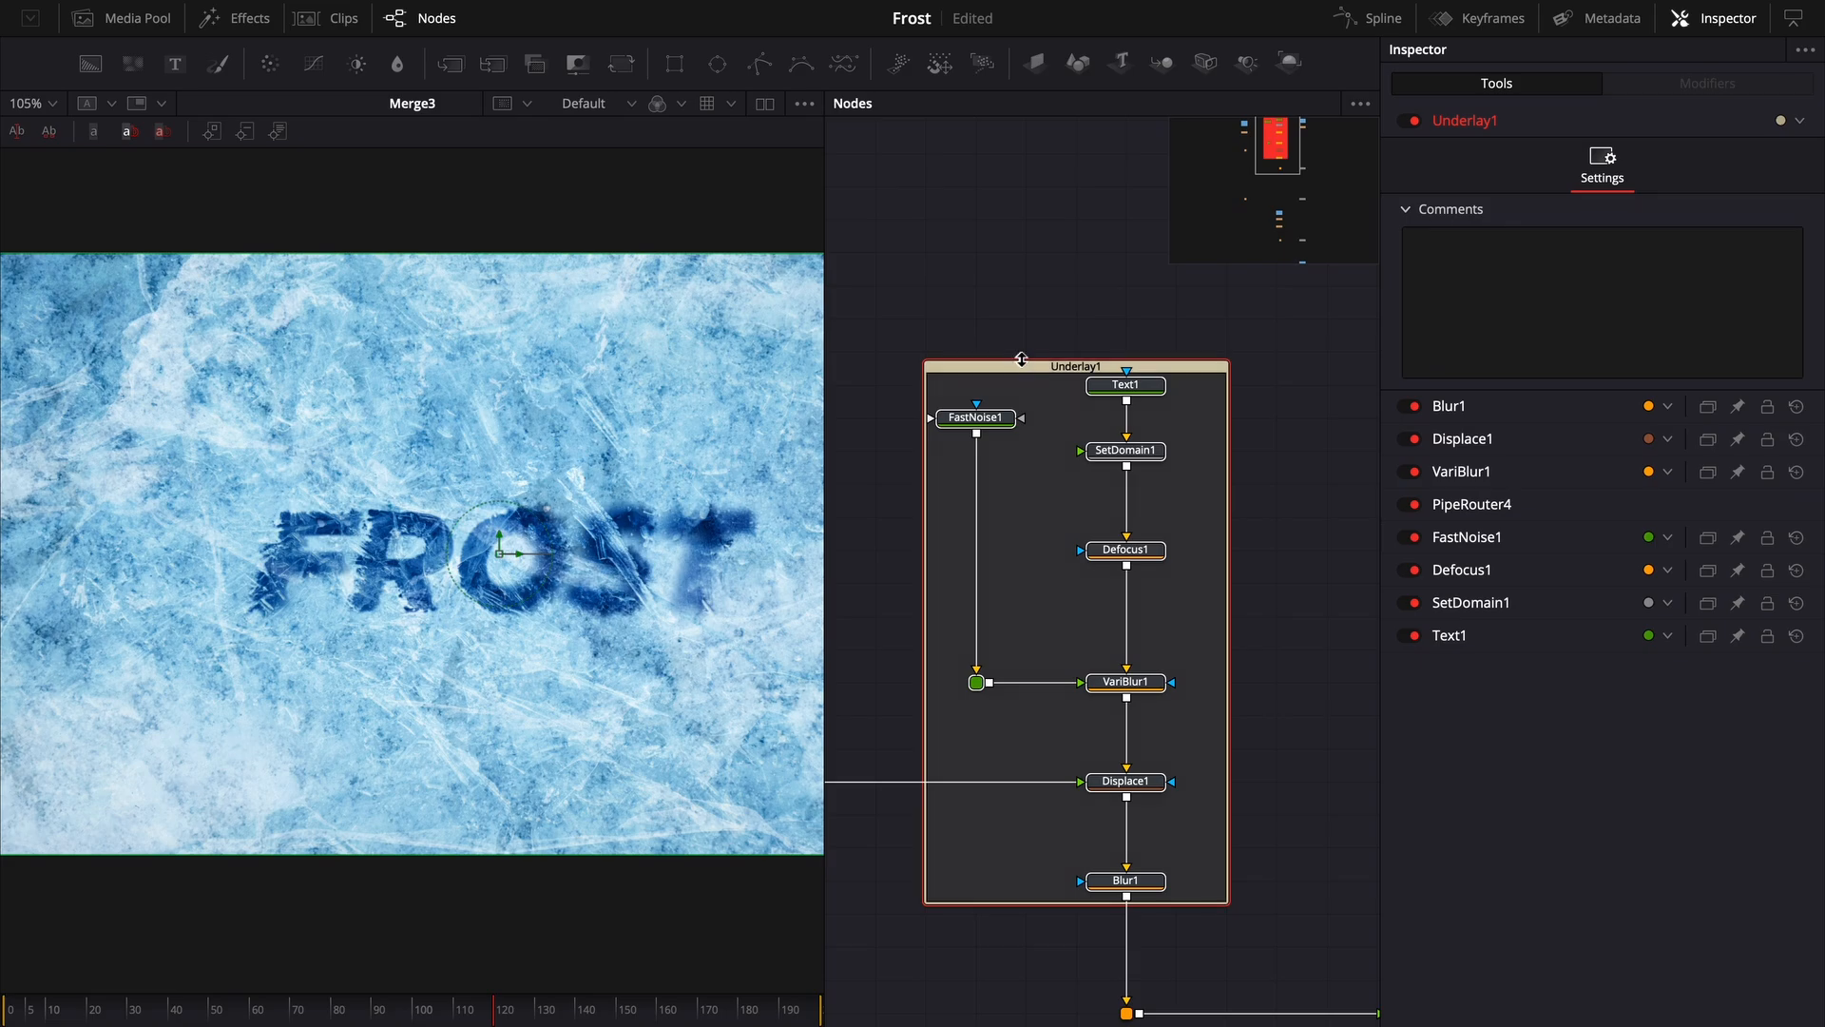
{"action": "left_click_drag", "start_coordinate": [1019, 360], "coordinate": [1020, 326]}
{"action": "left_click", "coordinate": [1085, 395]}
{"action": "left_click", "coordinate": [1078, 336]}
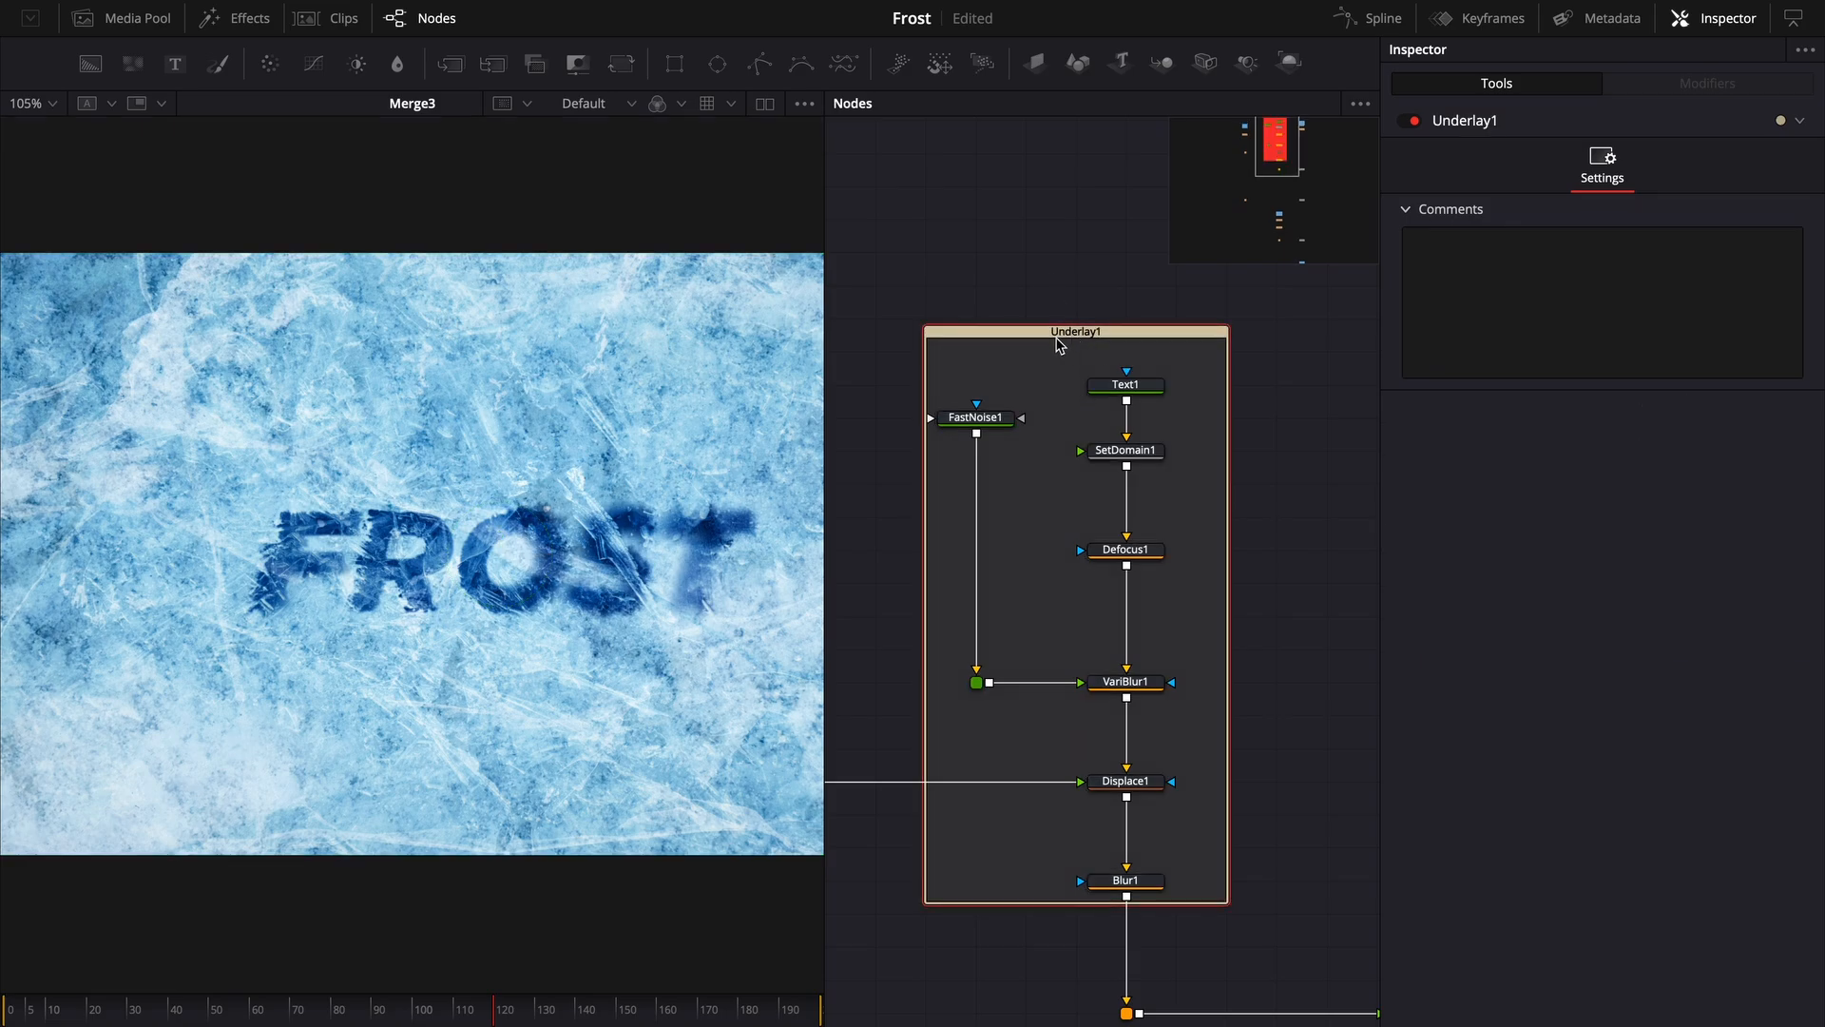
{"action": "key", "text": "F2"}
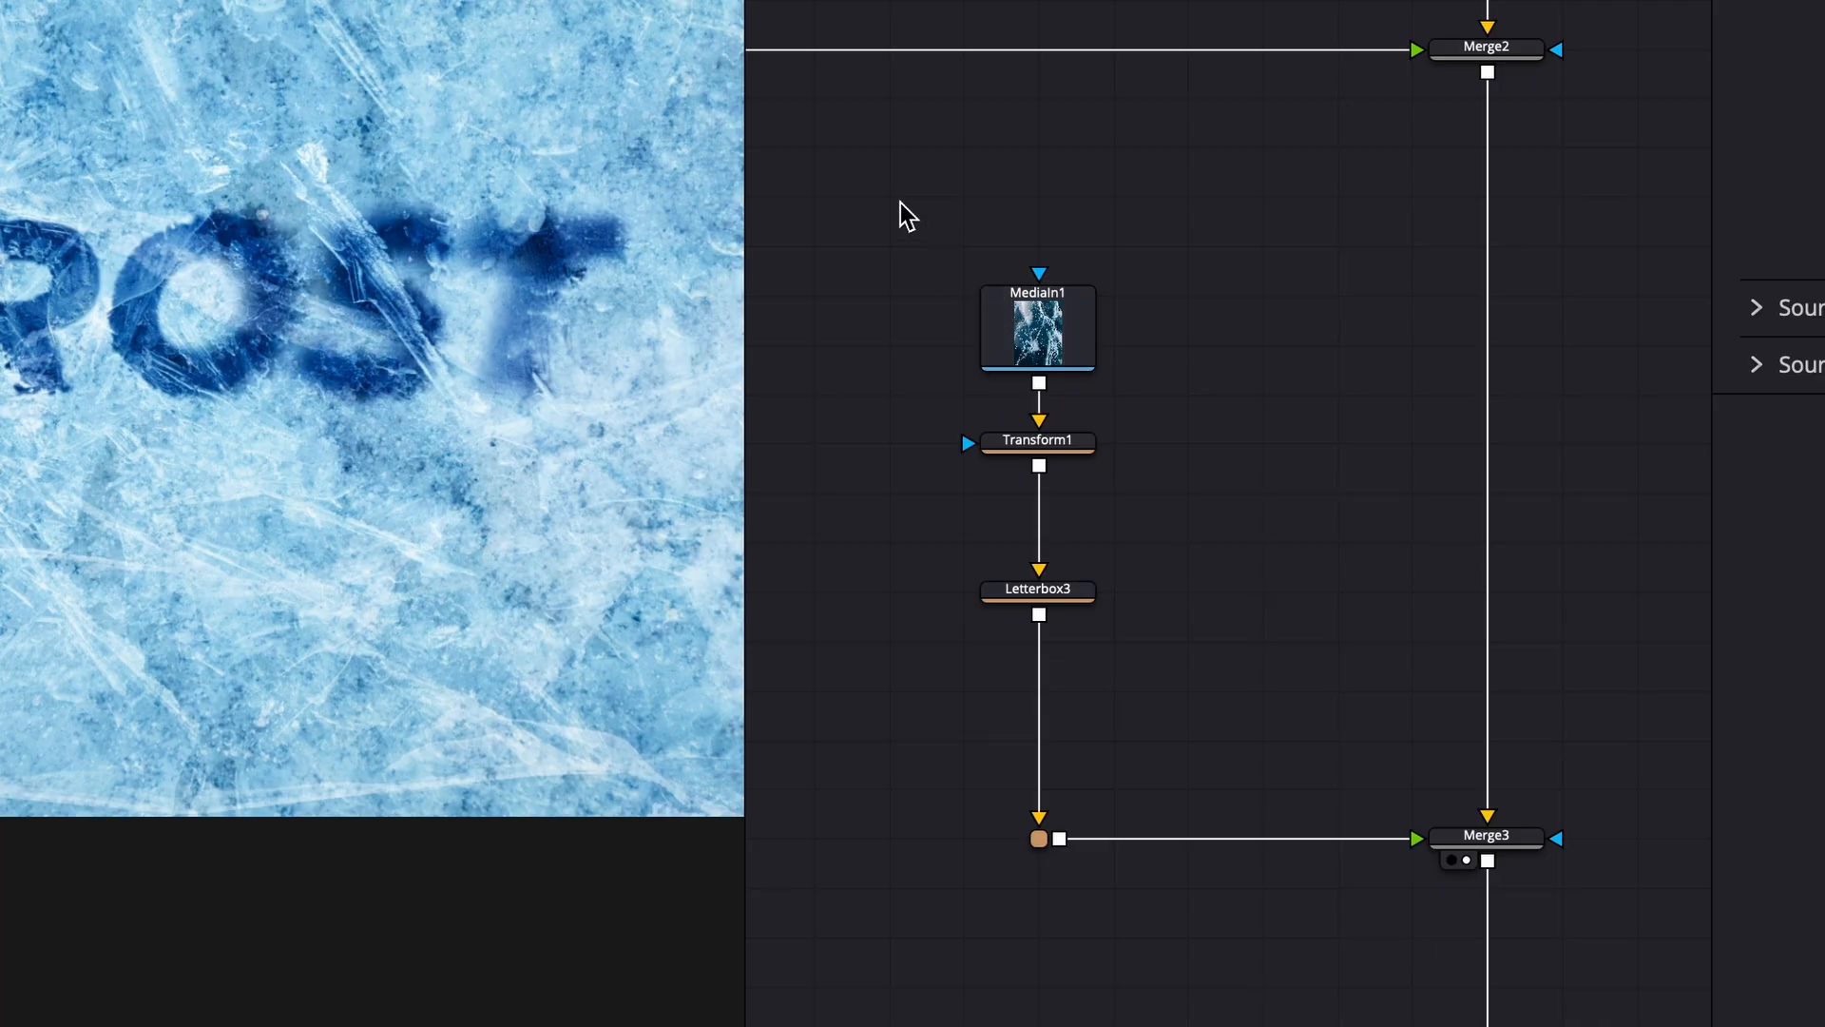
{"action": "left_click_drag", "start_coordinate": [843, 167], "coordinate": [1226, 772]}
{"action": "key", "text": "ctrl+g"}
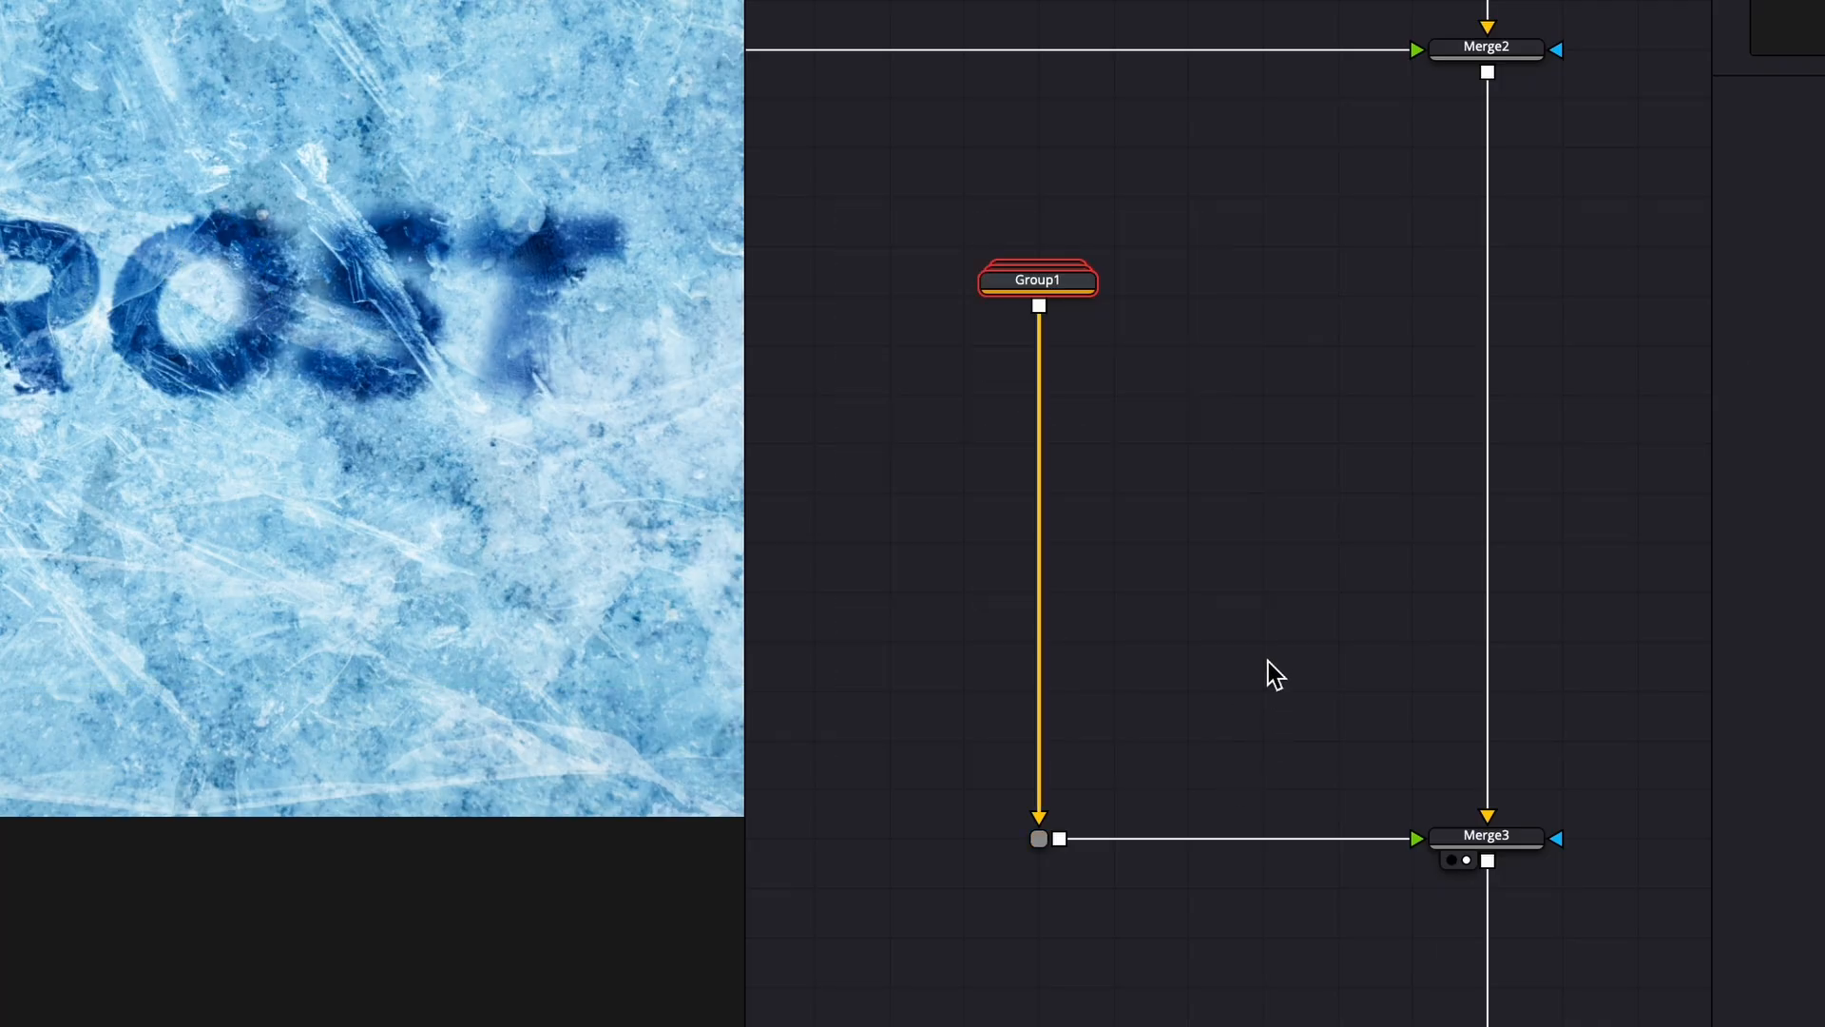
{"action": "left_click", "coordinate": [1223, 459]}
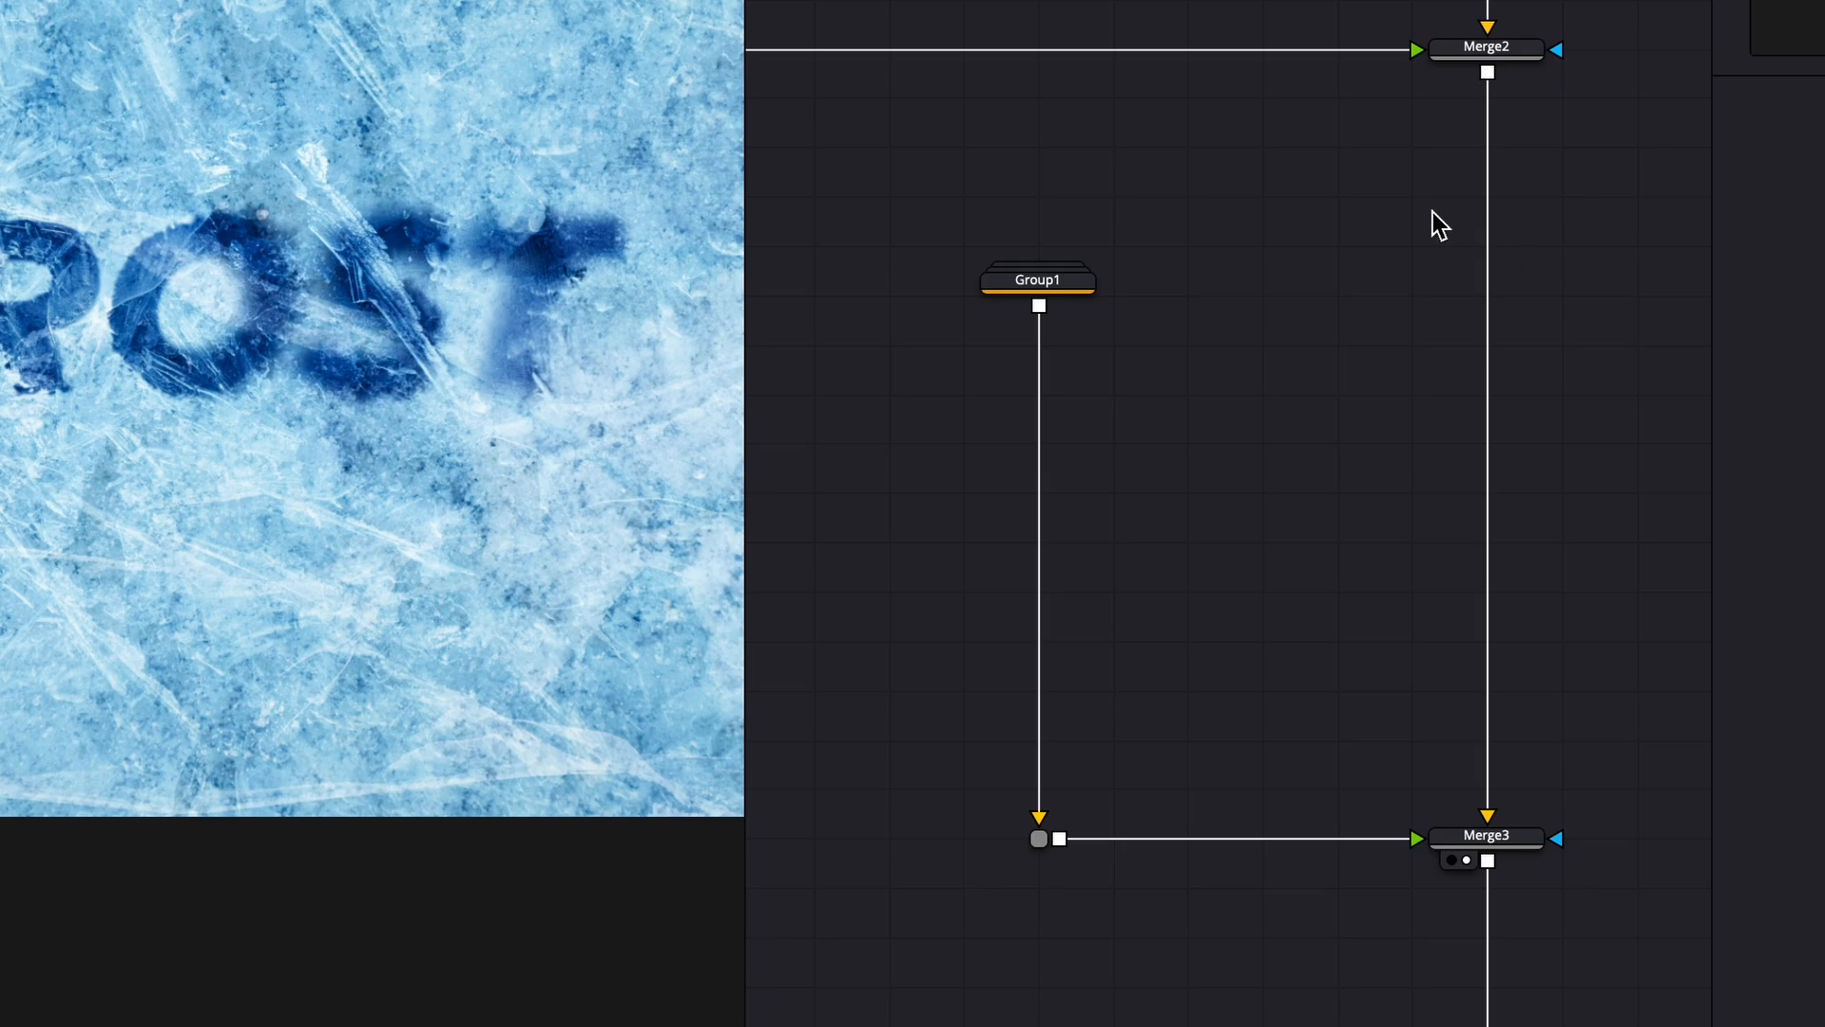
{"action": "scroll", "coordinate": [1131, 300], "scroll_direction": "up", "scroll_amount": 3}
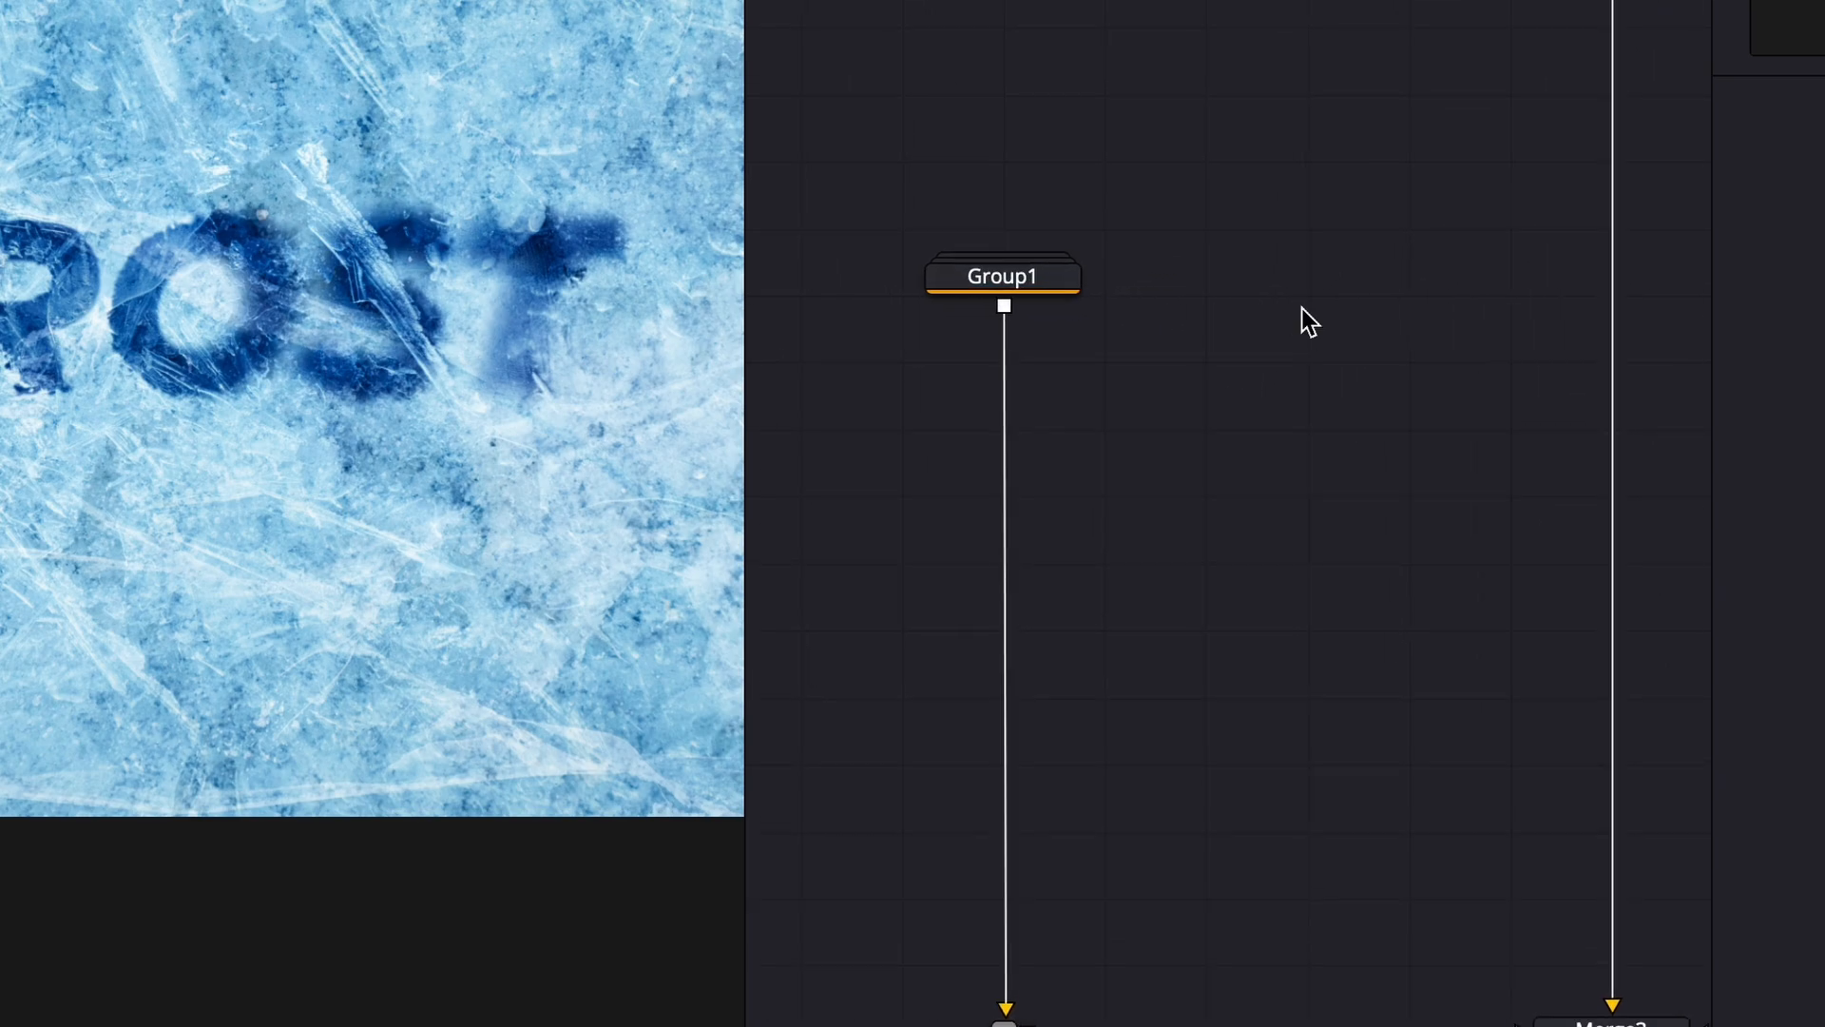
{"action": "key", "text": "ctrl+v"}
{"action": "left_click_drag", "start_coordinate": [1179, 585], "coordinate": [1000, 511]}
{"action": "double_click", "coordinate": [1026, 291]}
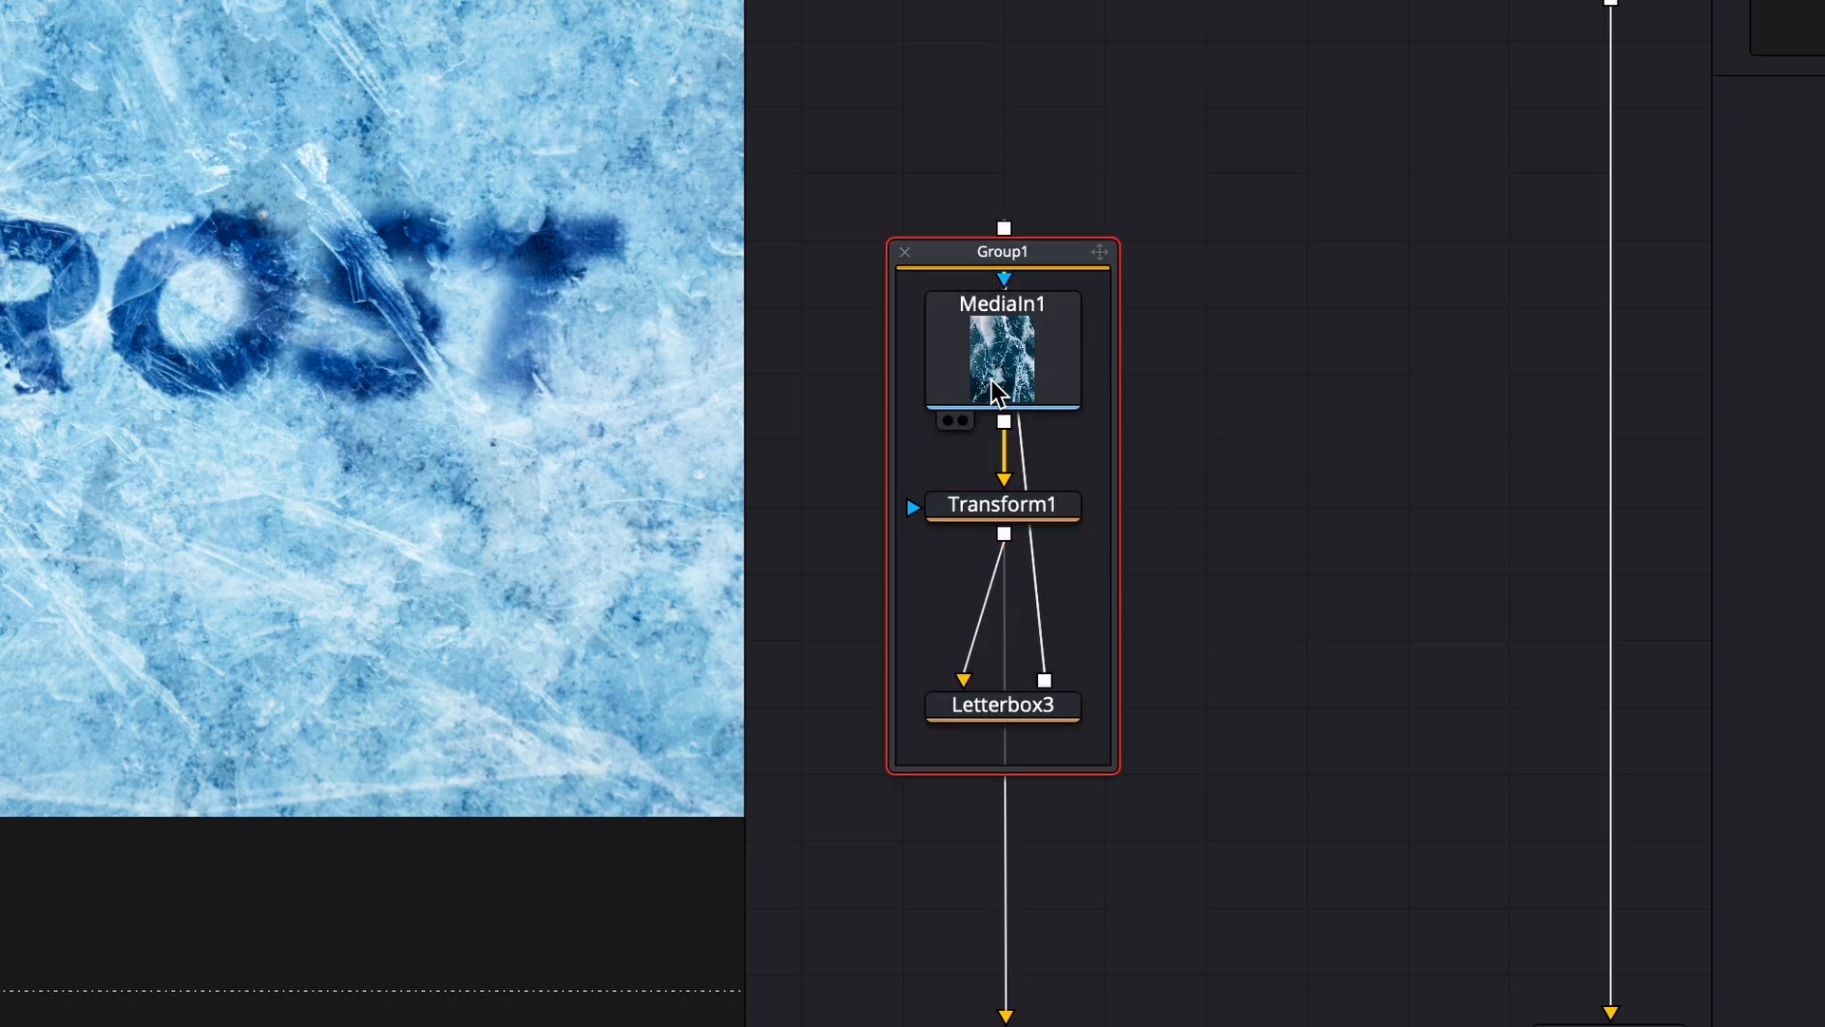
{"action": "key", "text": "ctrl+shift+g"}
- Enclose MediaIn1, Transform1 and Letterbox3 in an Underlay and resize it to fit
{"action": "left_click_drag", "start_coordinate": [1263, 160], "coordinate": [776, 888]}
{"action": "key", "text": "shift+space"}
{"action": "type", "text": "und"}
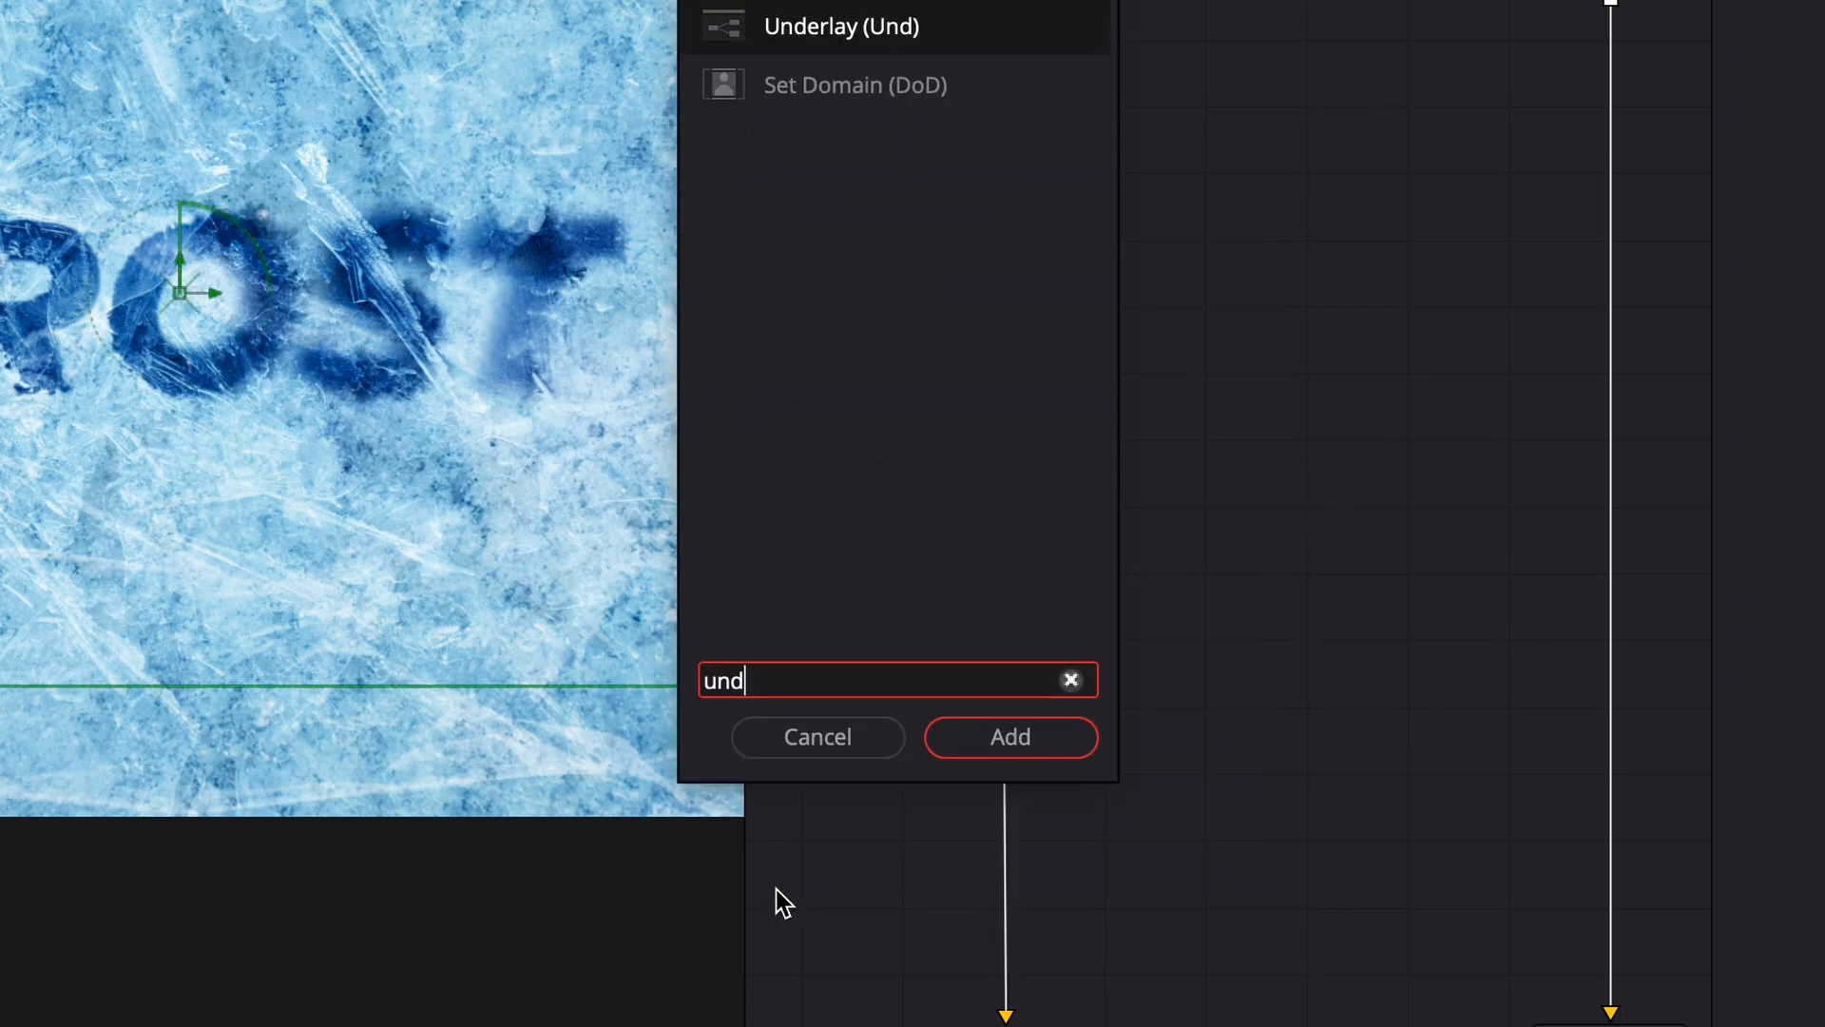
{"action": "key", "text": "Return"}
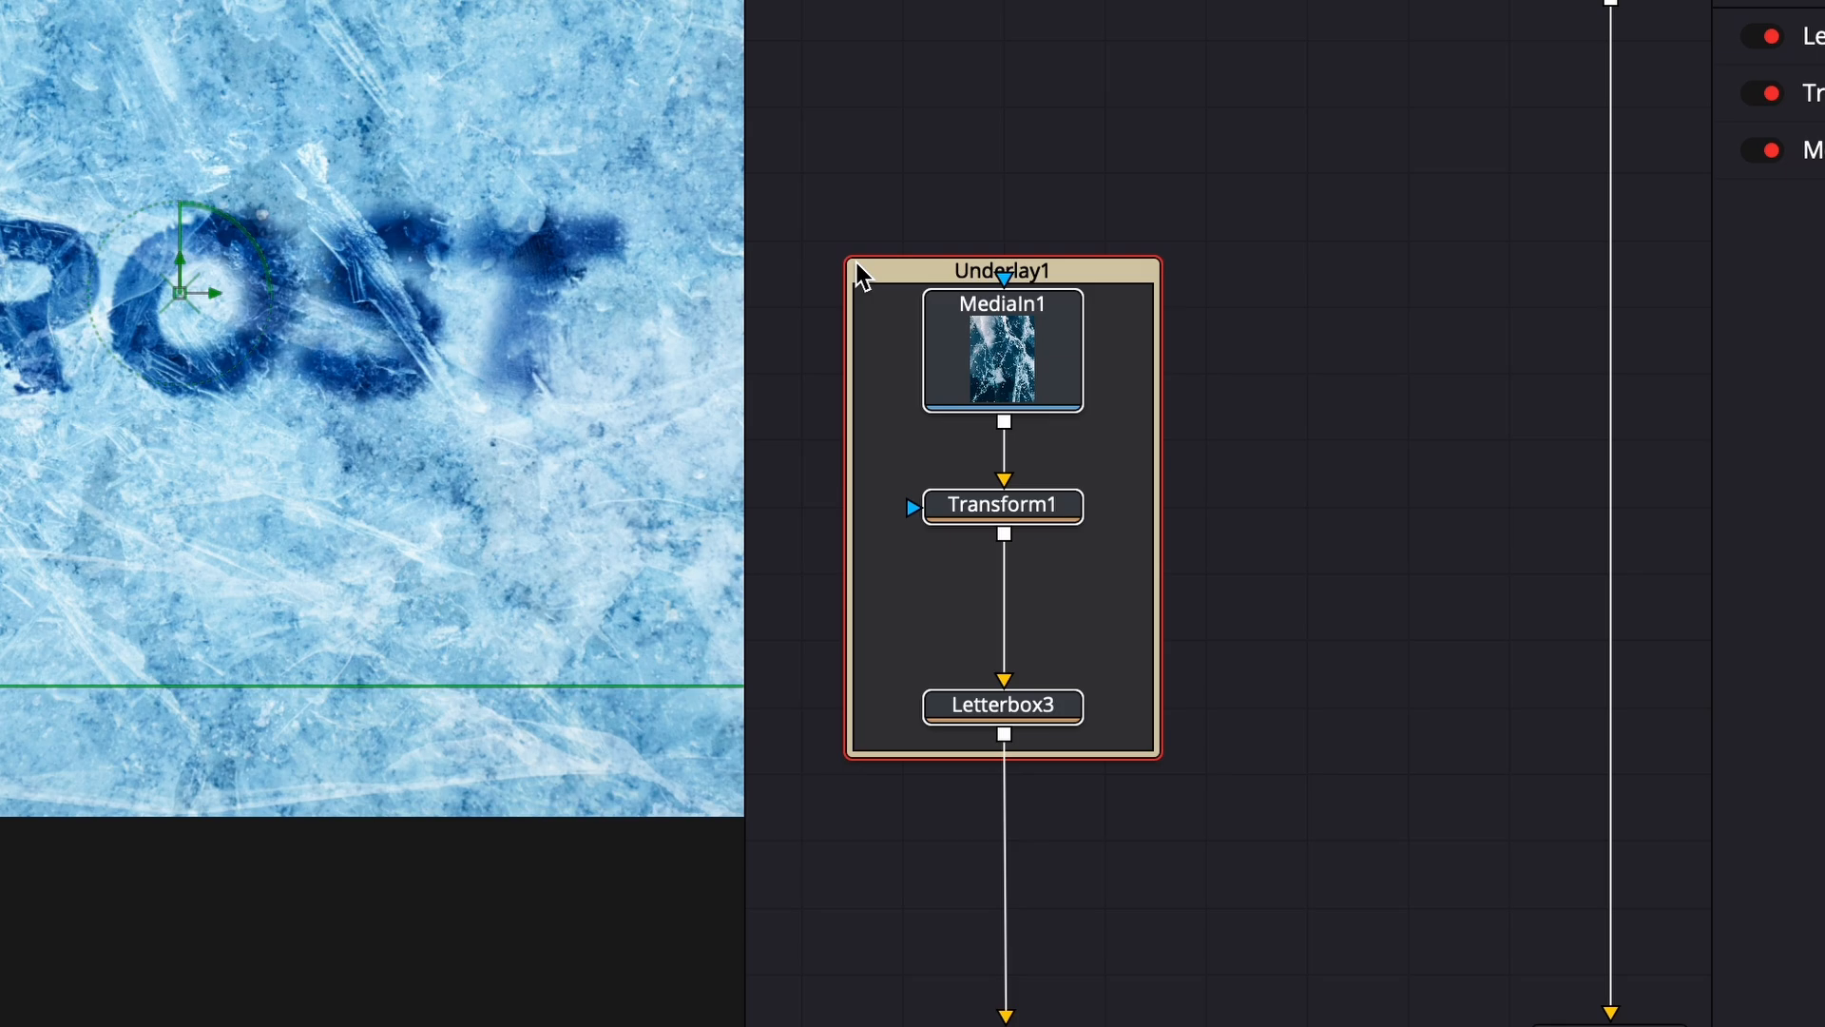
{"action": "left_click_drag", "start_coordinate": [842, 257], "coordinate": [804, 148]}
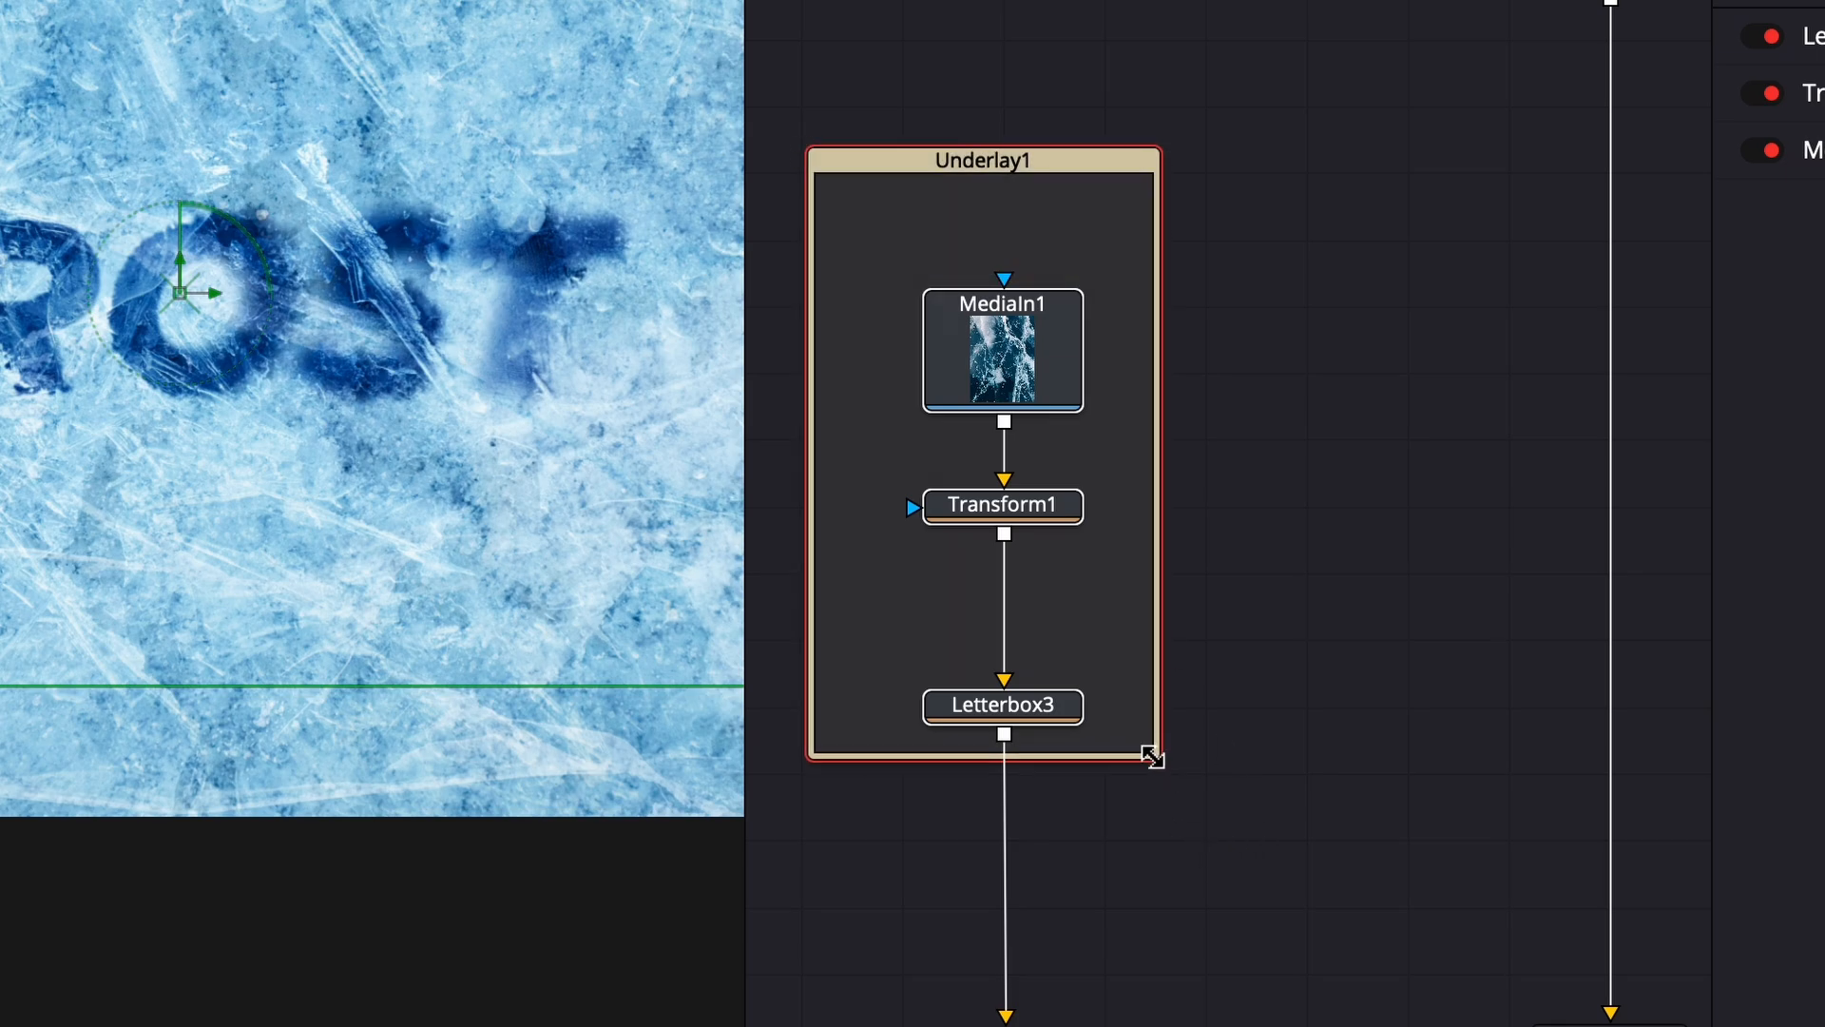
{"action": "left_click_drag", "start_coordinate": [1159, 756], "coordinate": [1190, 863]}
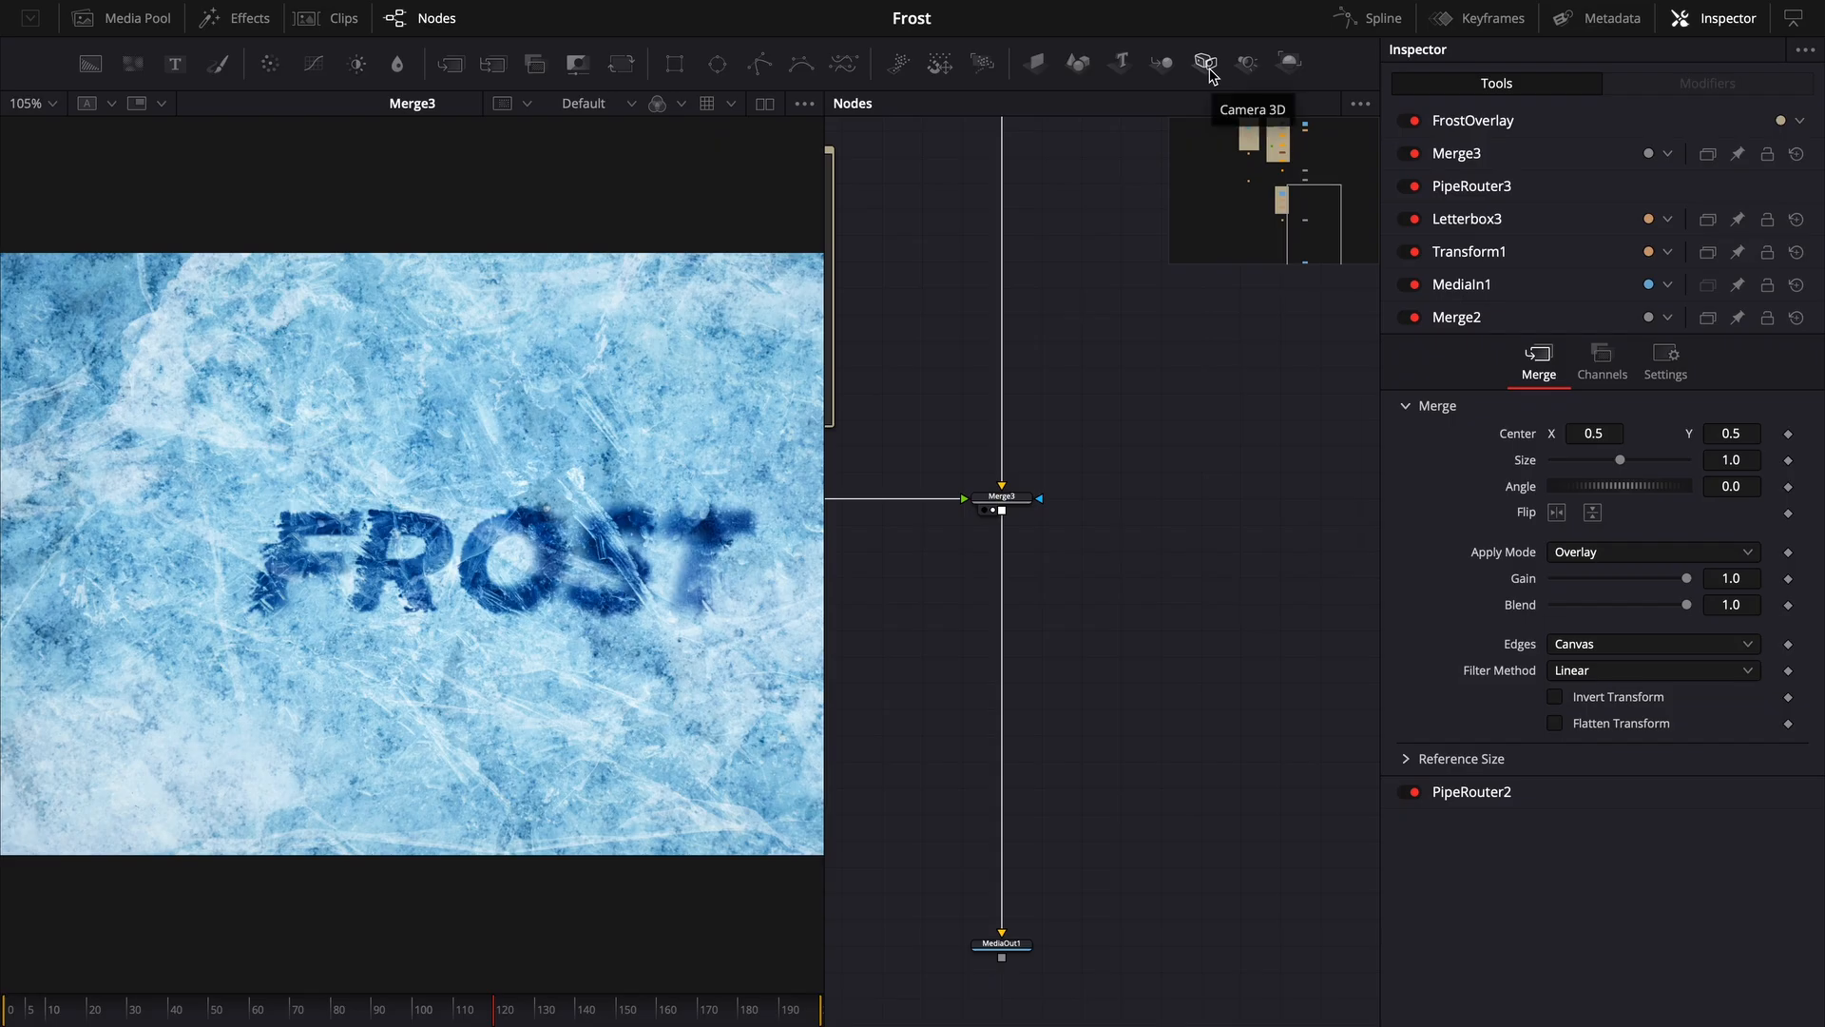
- Add Camera 3D, Renderer 3D and Image Plane 3D nodes, feeding Merge3's output into the image plane
{"action": "left_click", "coordinate": [1205, 62]}
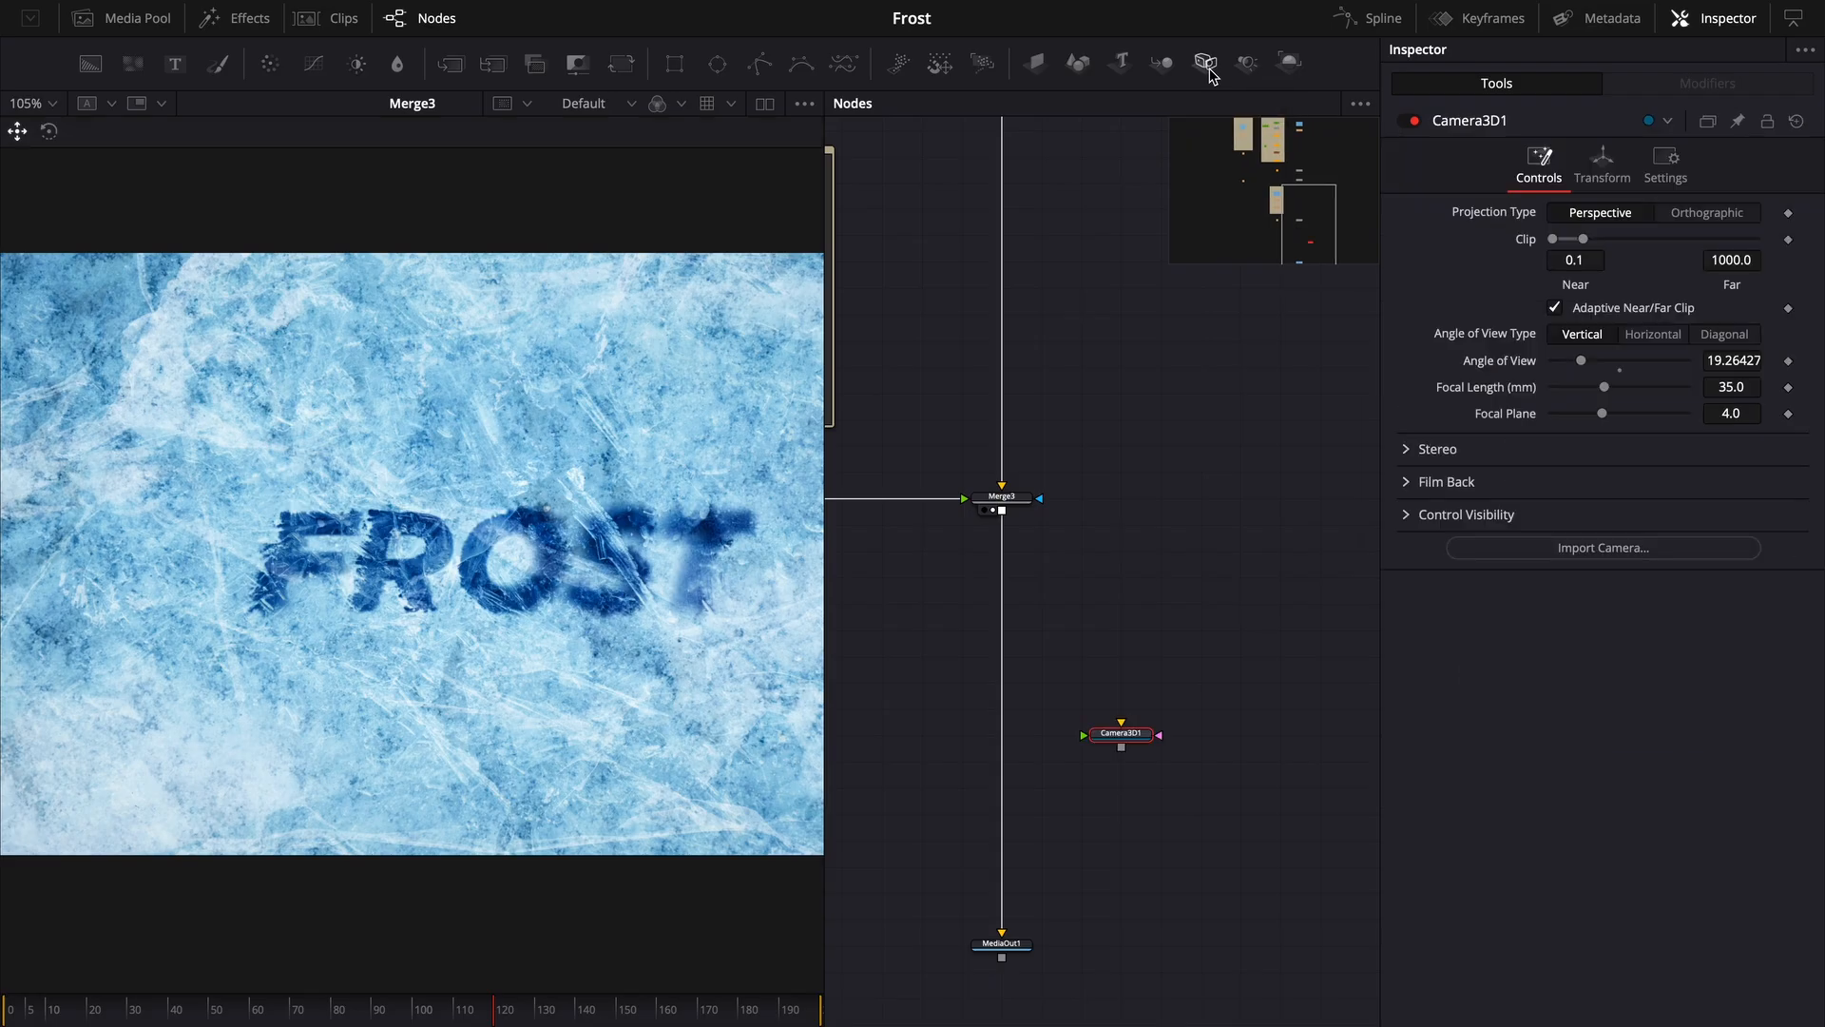
{"action": "left_click", "coordinate": [1285, 66]}
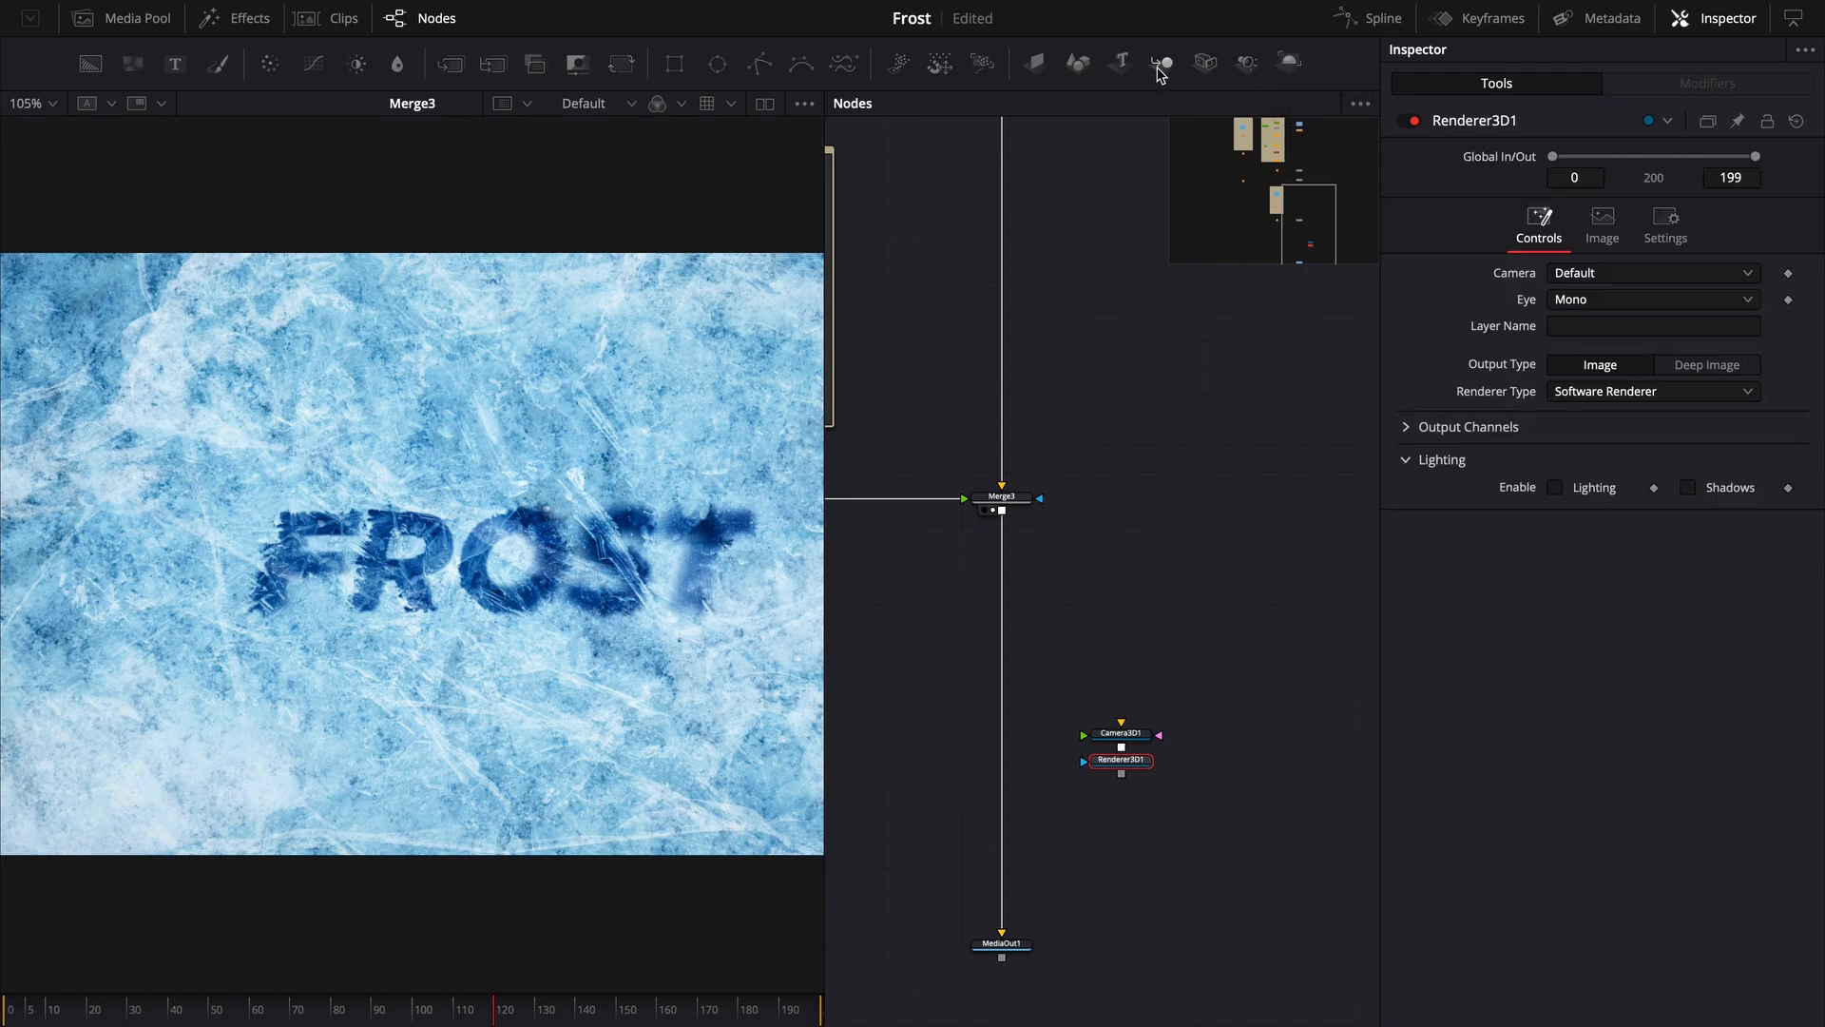
{"action": "left_click", "coordinate": [1035, 63]}
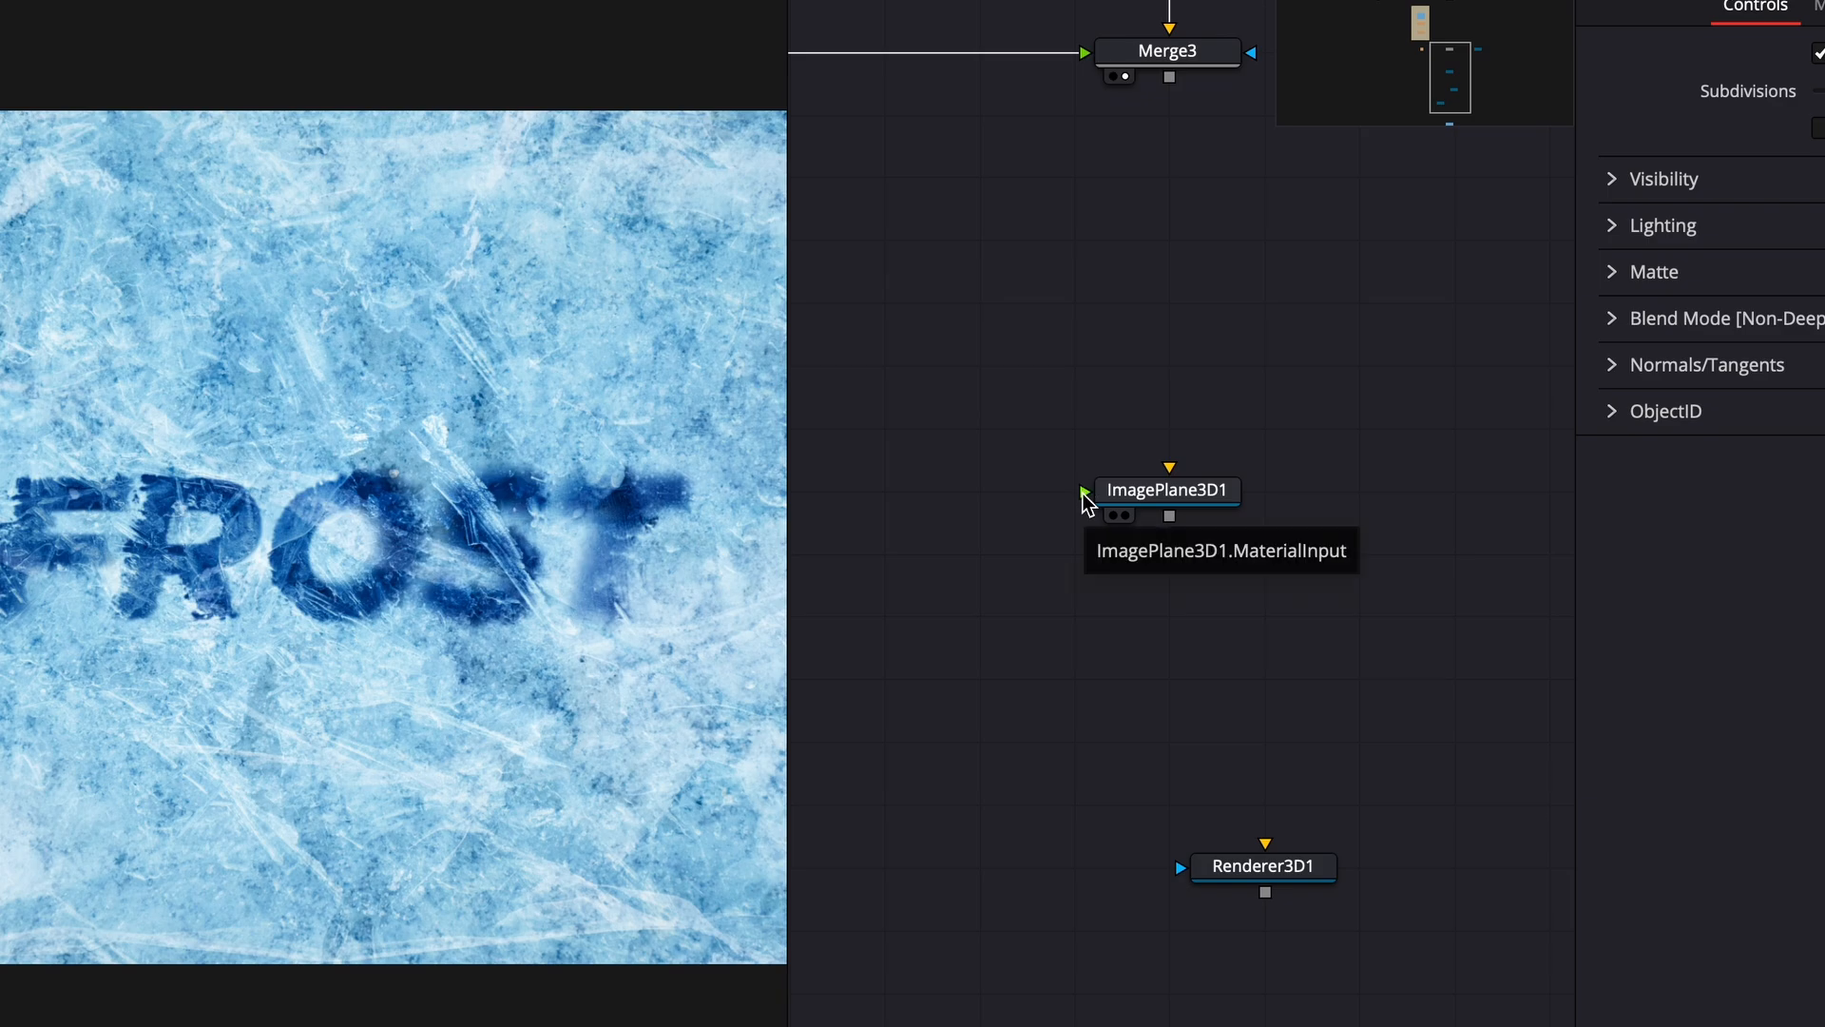
{"action": "left_click_drag", "start_coordinate": [1084, 494], "coordinate": [1173, 81]}
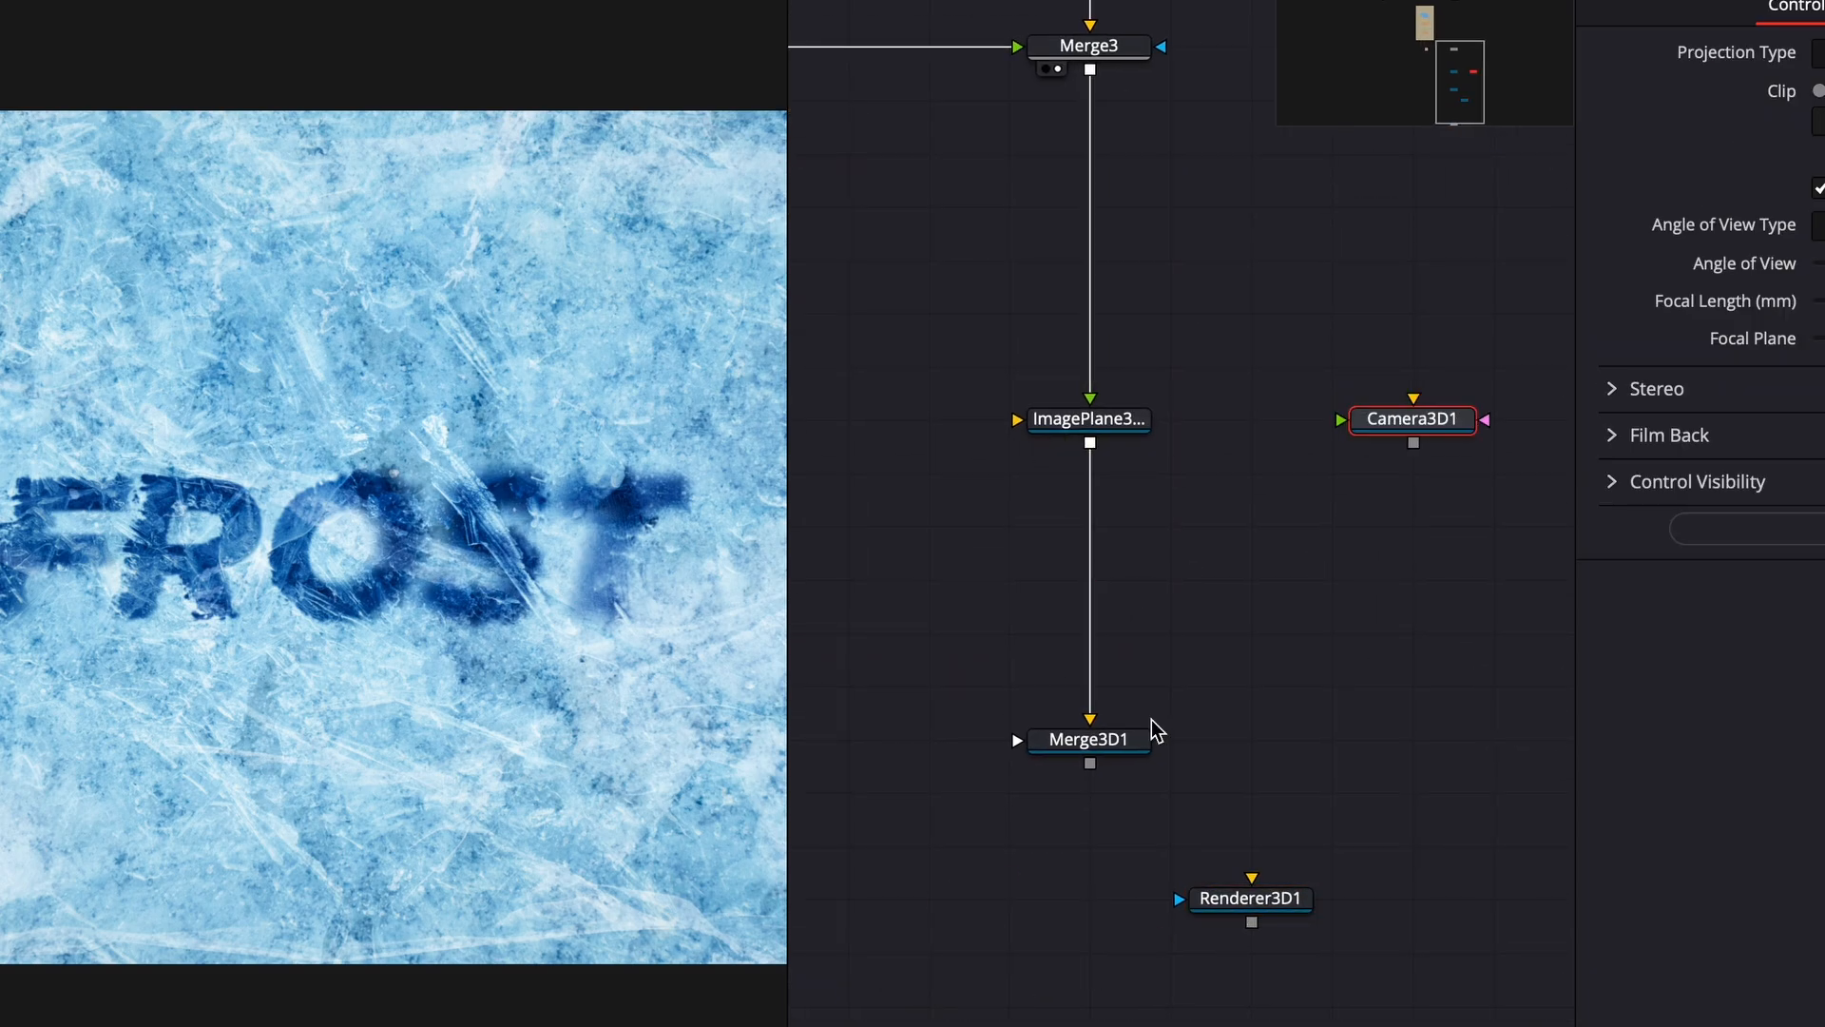
- Connect the image plane and camera into a Merge 3D node and route it into the Renderer 3D
{"action": "left_click_drag", "start_coordinate": [1153, 733], "coordinate": [1497, 629]}
{"action": "left_click_drag", "start_coordinate": [1375, 600], "coordinate": [1203, 470]}
{"action": "left_click", "coordinate": [1410, 578]}
{"action": "left_click_drag", "start_coordinate": [1417, 490], "coordinate": [1393, 727]}
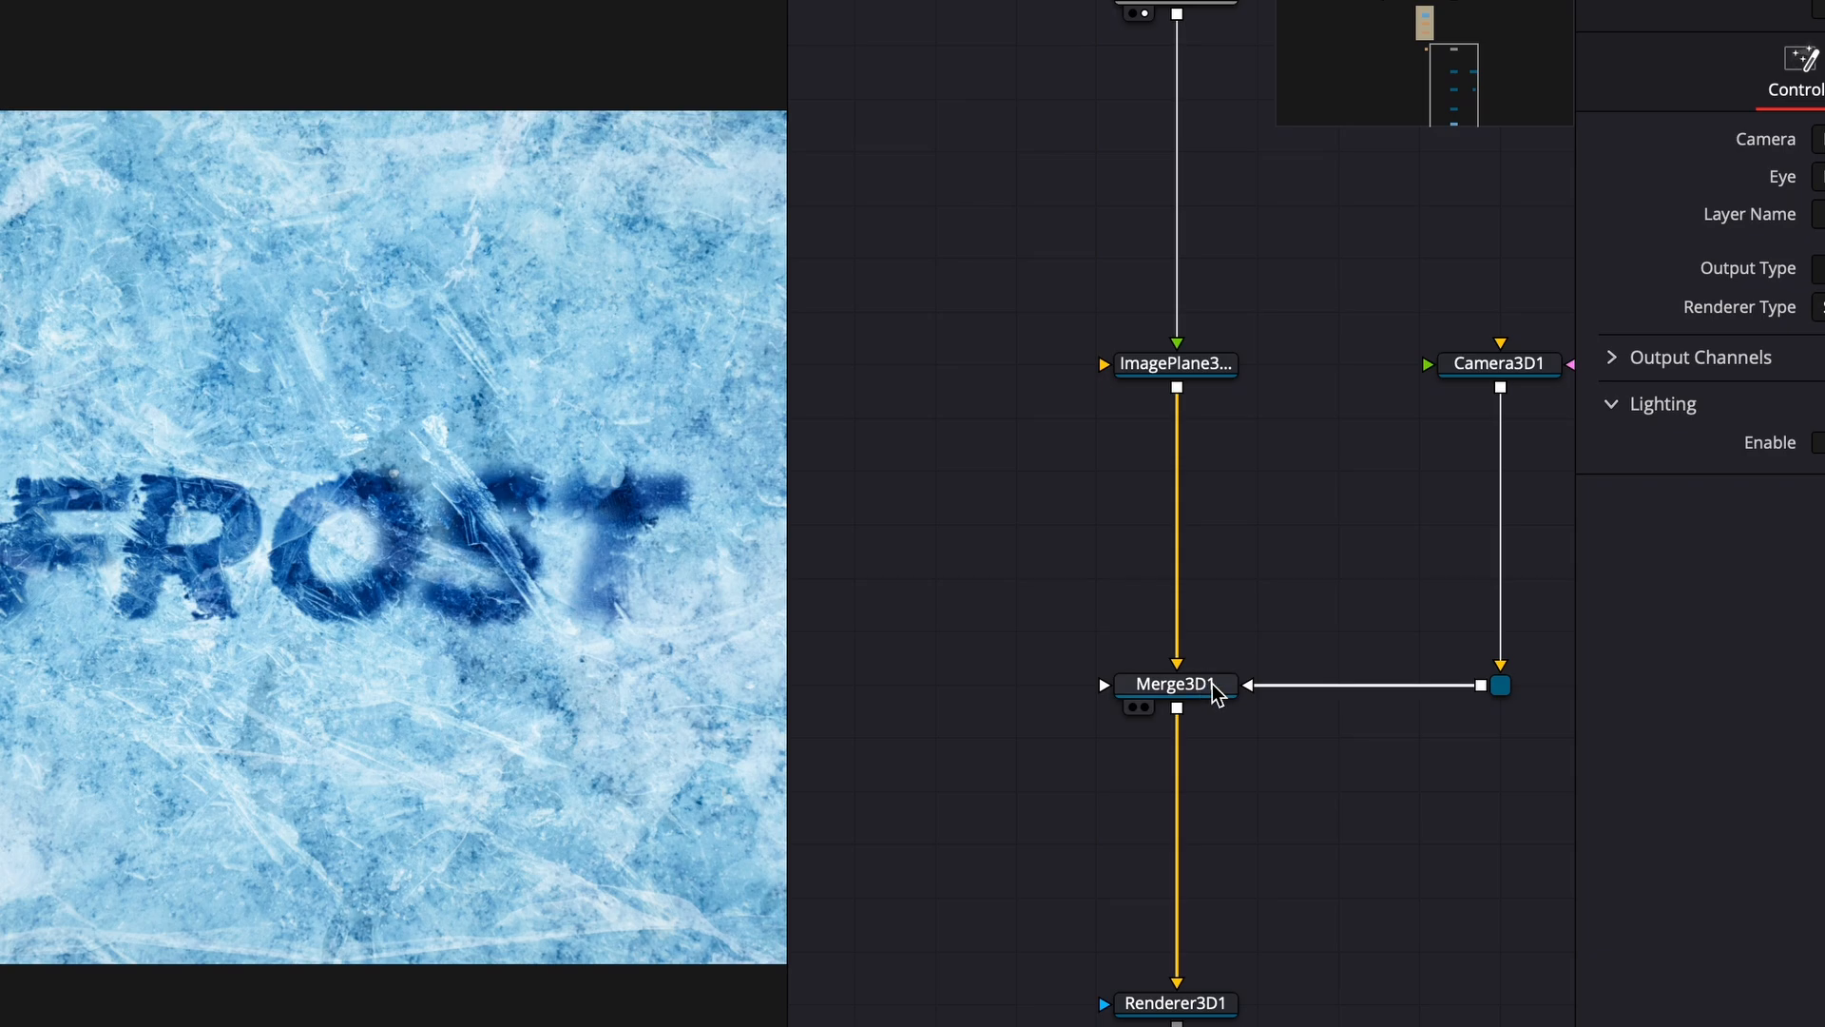
- Show the 3D scene in the viewer and enable Use Target in the camera's transform settings
{"action": "left_click_drag", "start_coordinate": [1212, 687], "coordinate": [439, 659]}
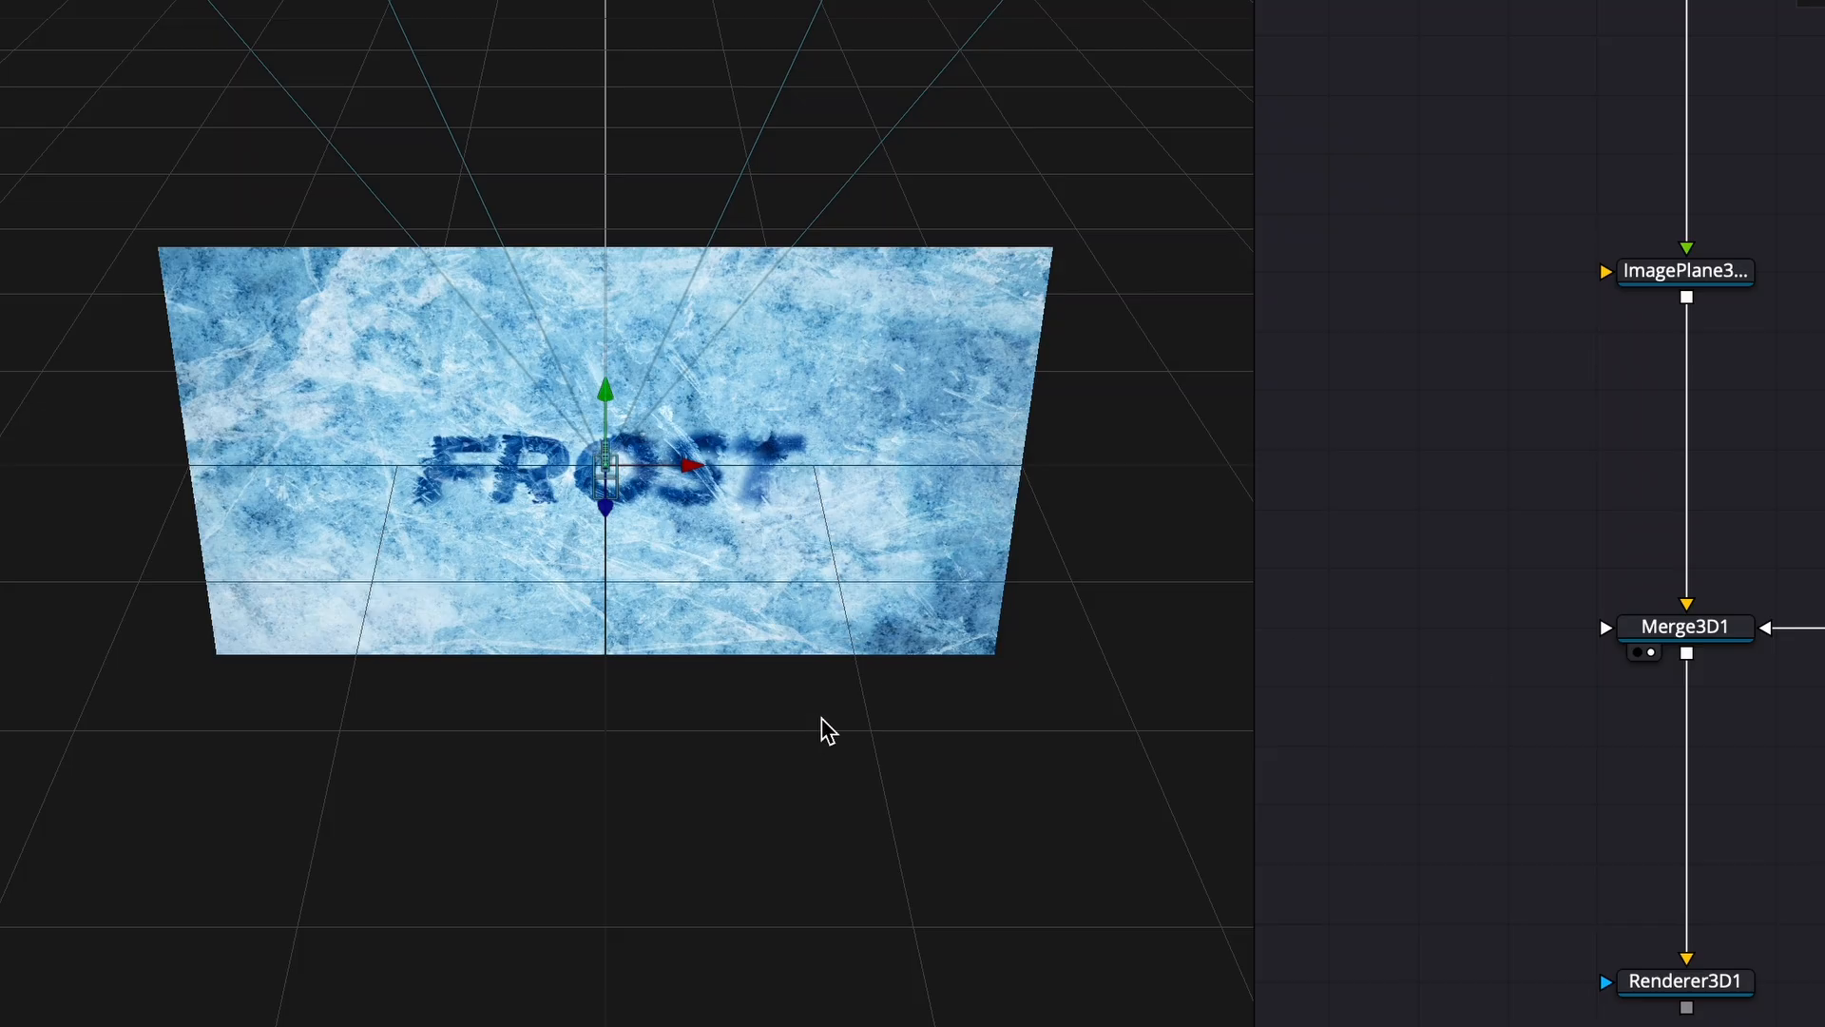
{"action": "left_click_drag", "start_coordinate": [822, 718], "coordinate": [1083, 745]}
{"action": "left_click_drag", "start_coordinate": [546, 485], "coordinate": [944, 579]}
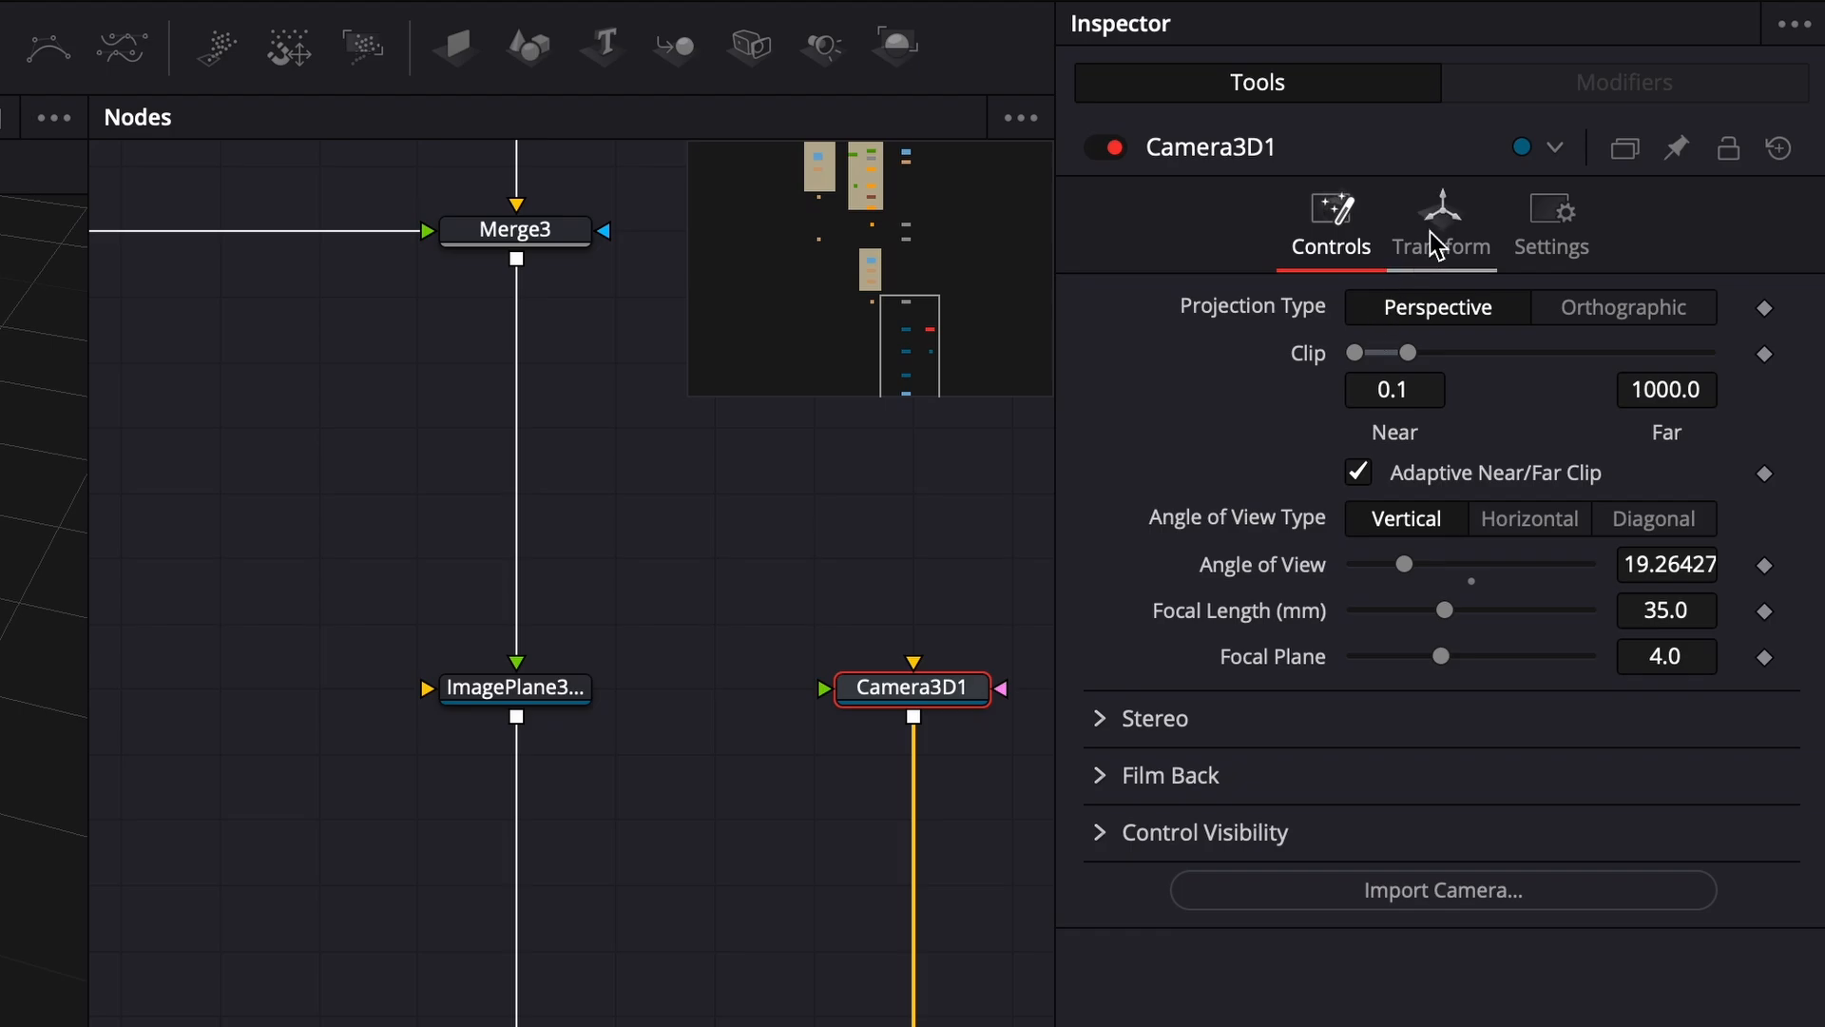
{"action": "left_click", "coordinate": [1437, 243]}
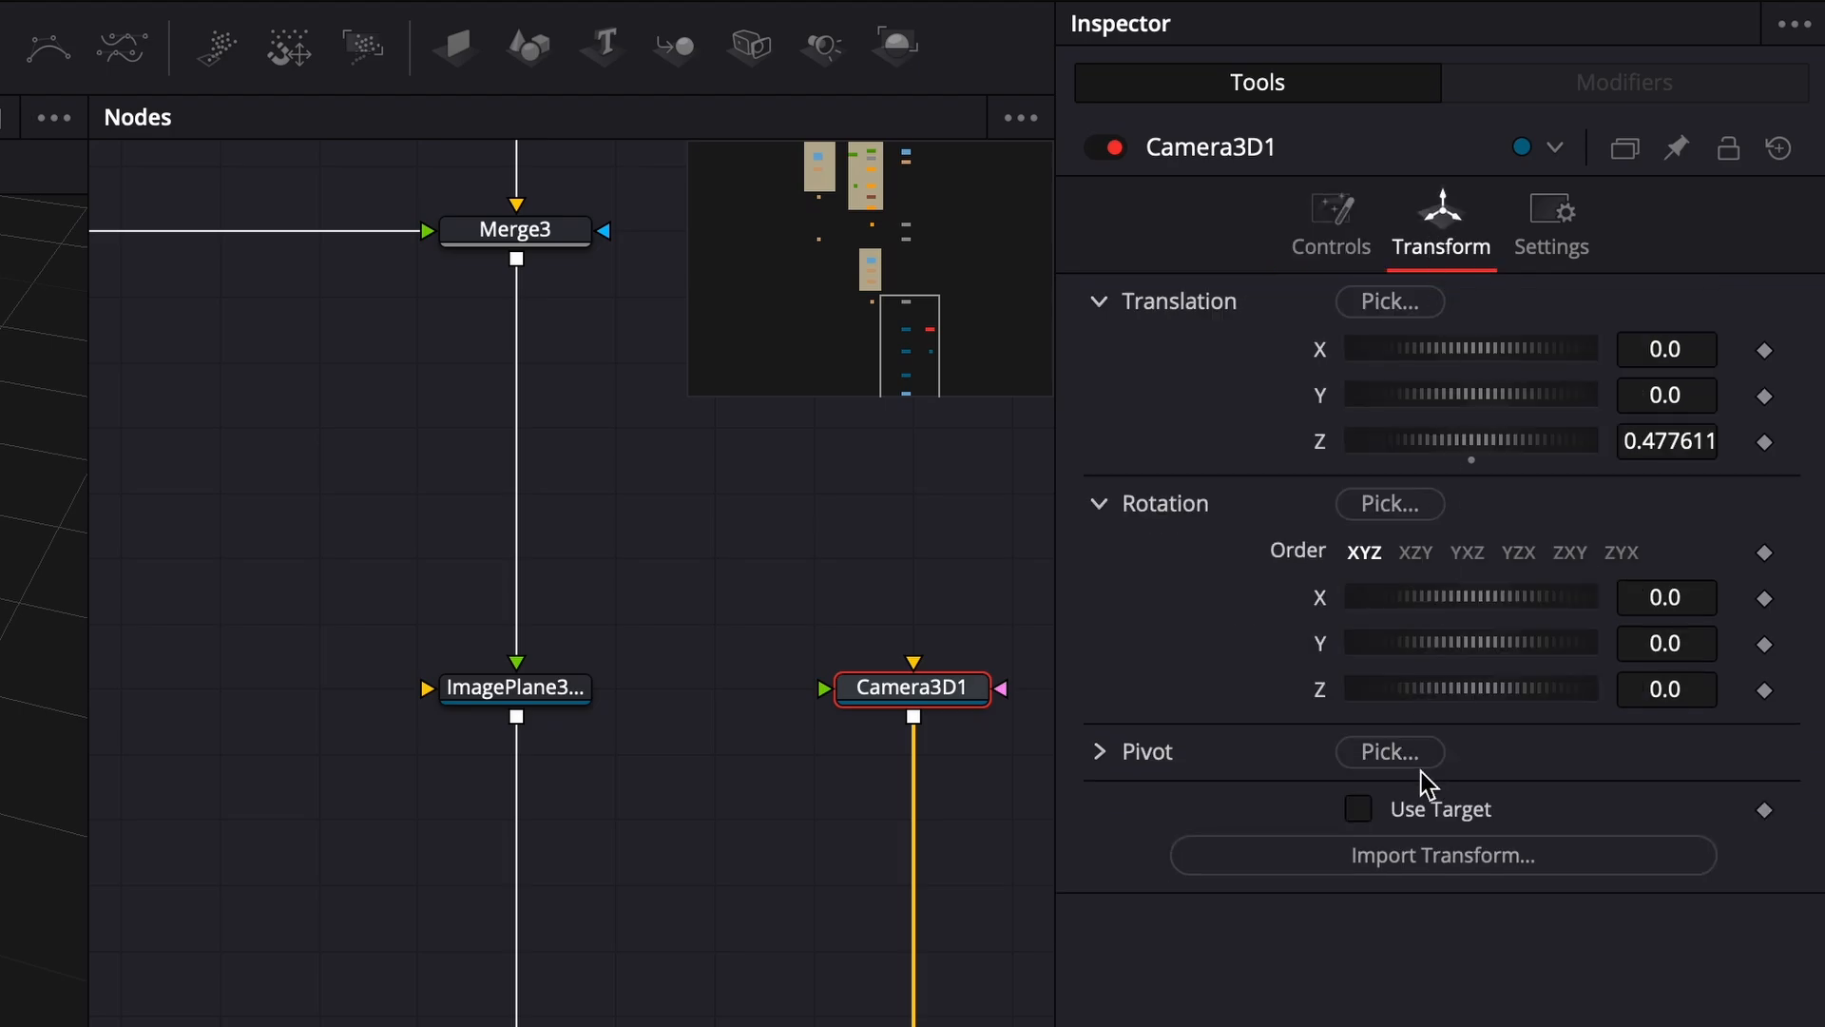
{"action": "left_click", "coordinate": [1358, 810]}
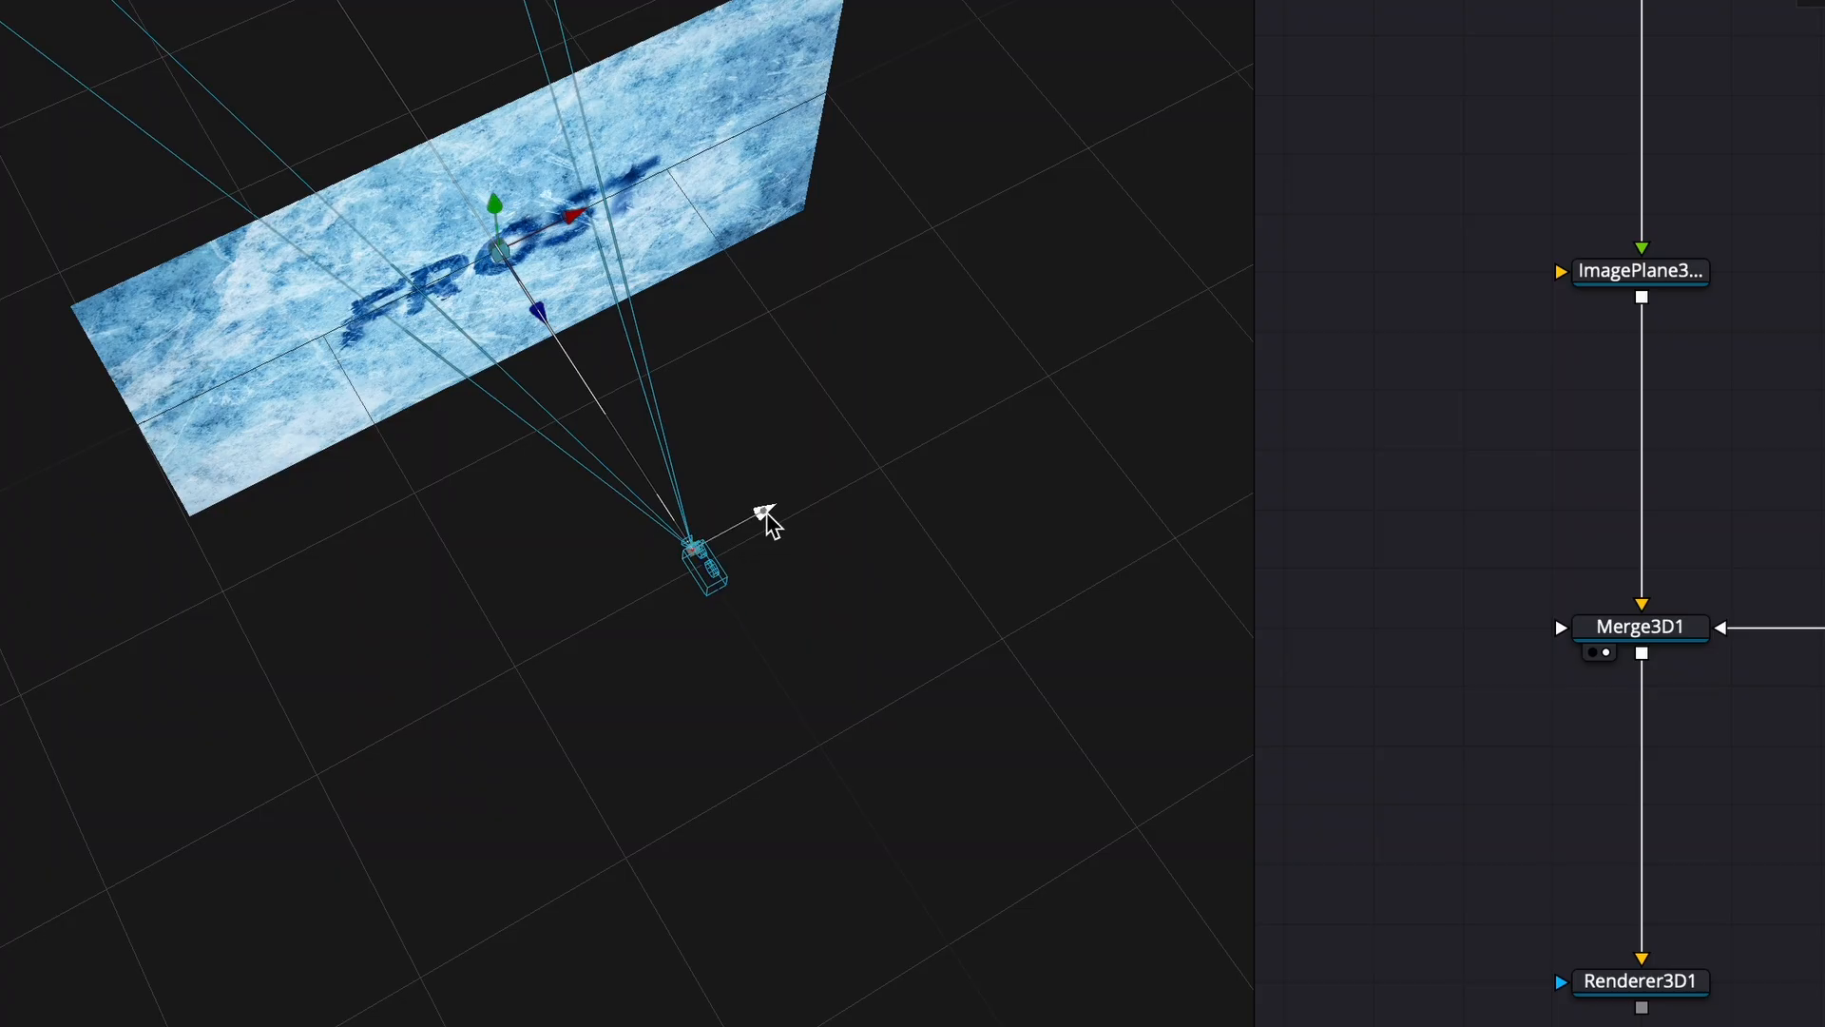
- Reposition and tilt the camera so the FROST plane is viewed at an angle, adjusting its Z translation
{"action": "left_click_drag", "start_coordinate": [761, 517], "coordinate": [454, 711]}
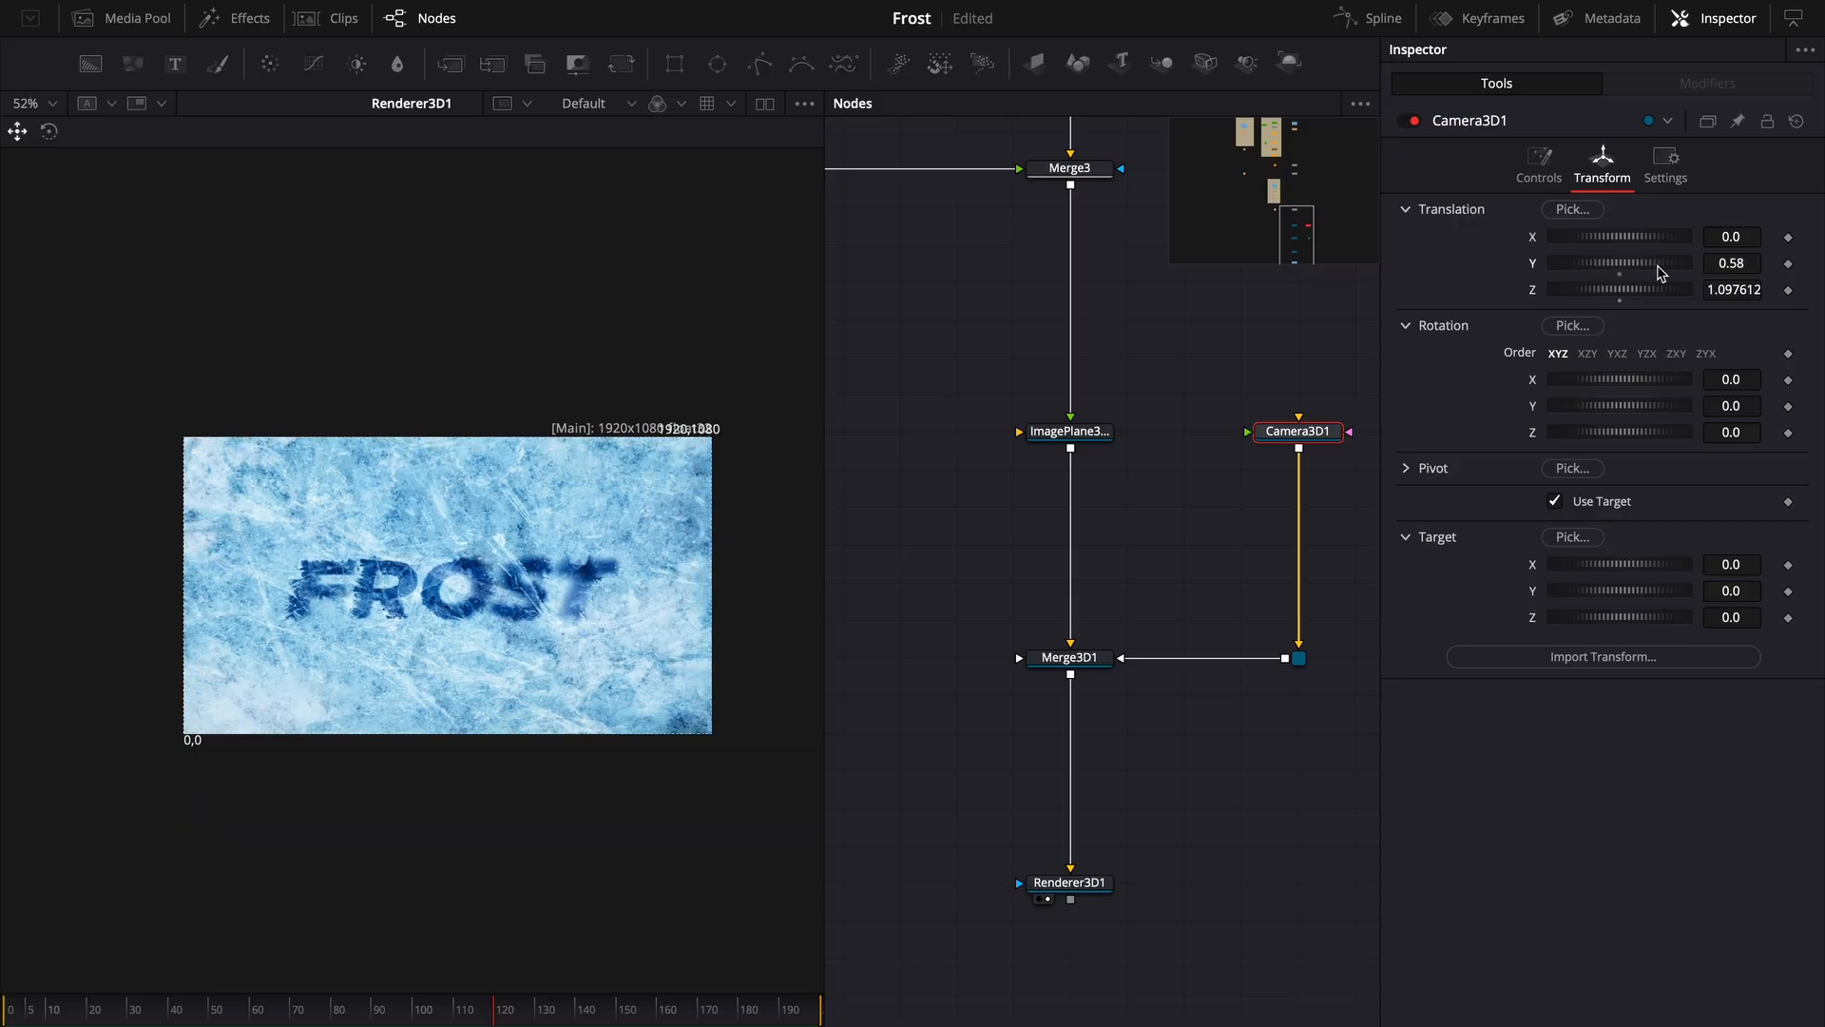
{"action": "left_click_drag", "start_coordinate": [1654, 269], "coordinate": [1620, 244]}
{"action": "left_click_drag", "start_coordinate": [1634, 407], "coordinate": [1625, 431]}
{"action": "key", "text": "ctrl+z"}
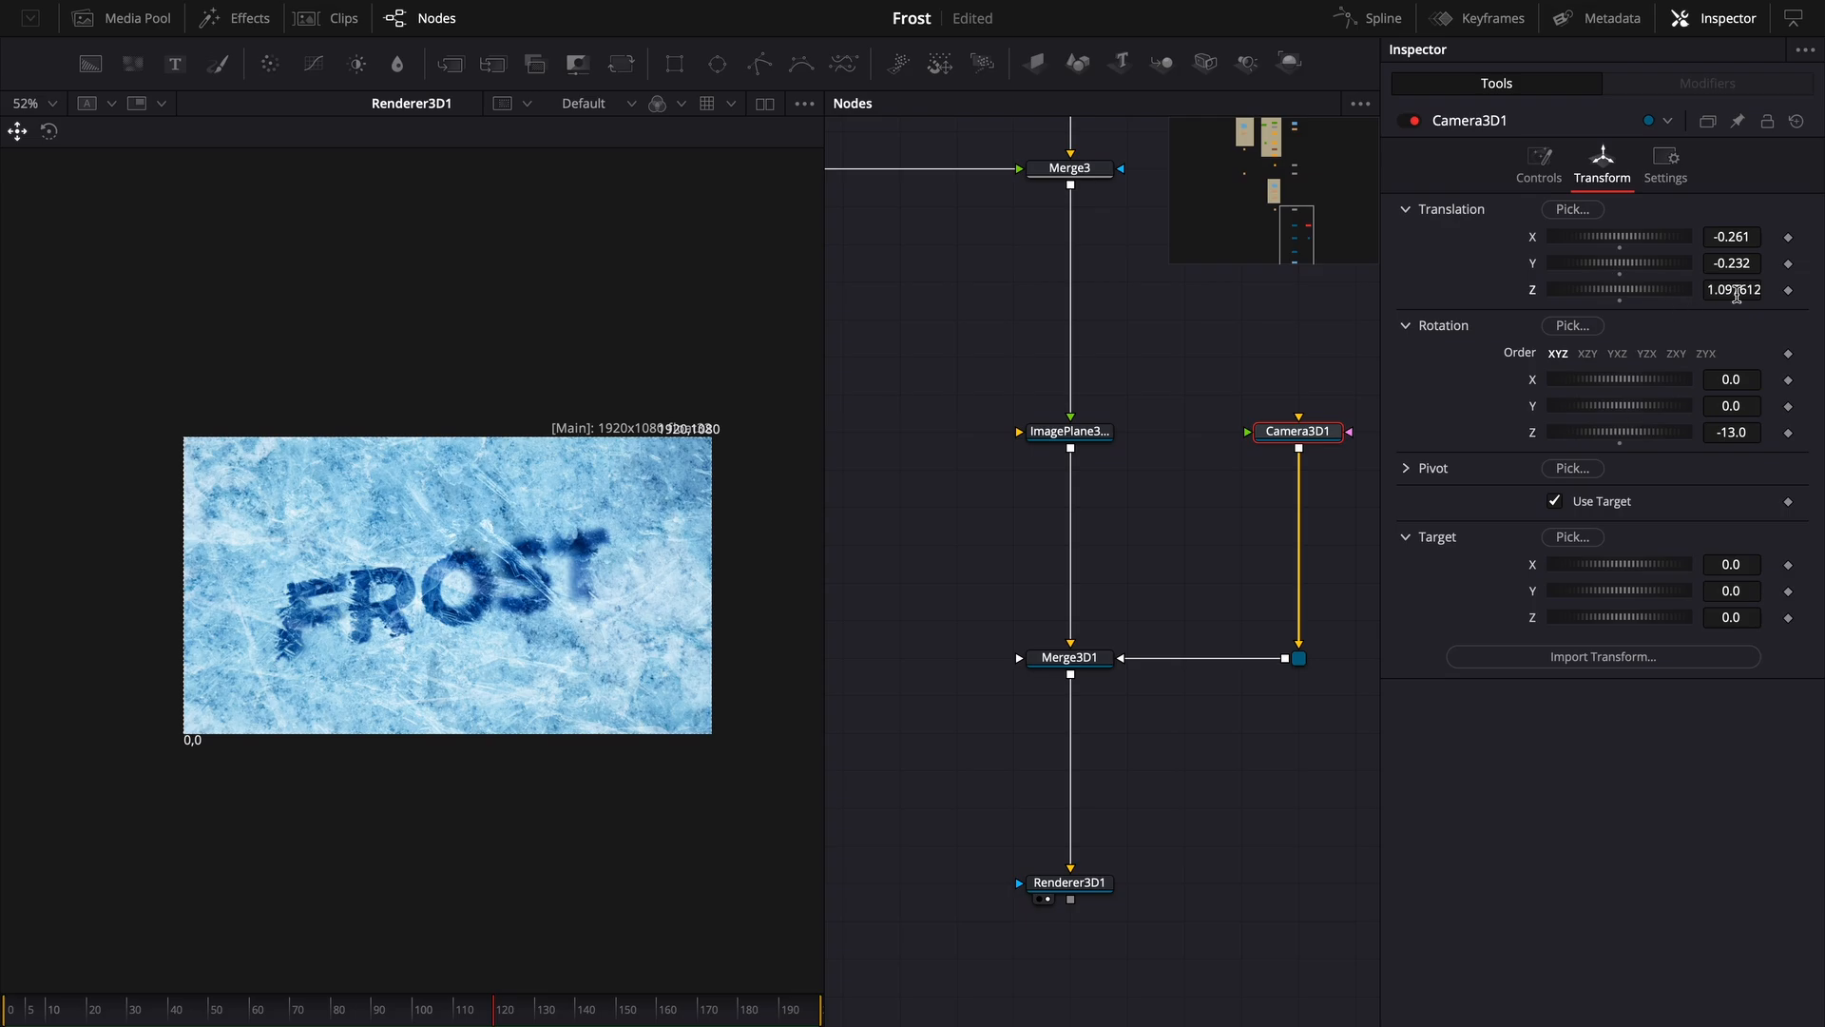
{"action": "left_click_drag", "start_coordinate": [1737, 294], "coordinate": [1756, 294]}
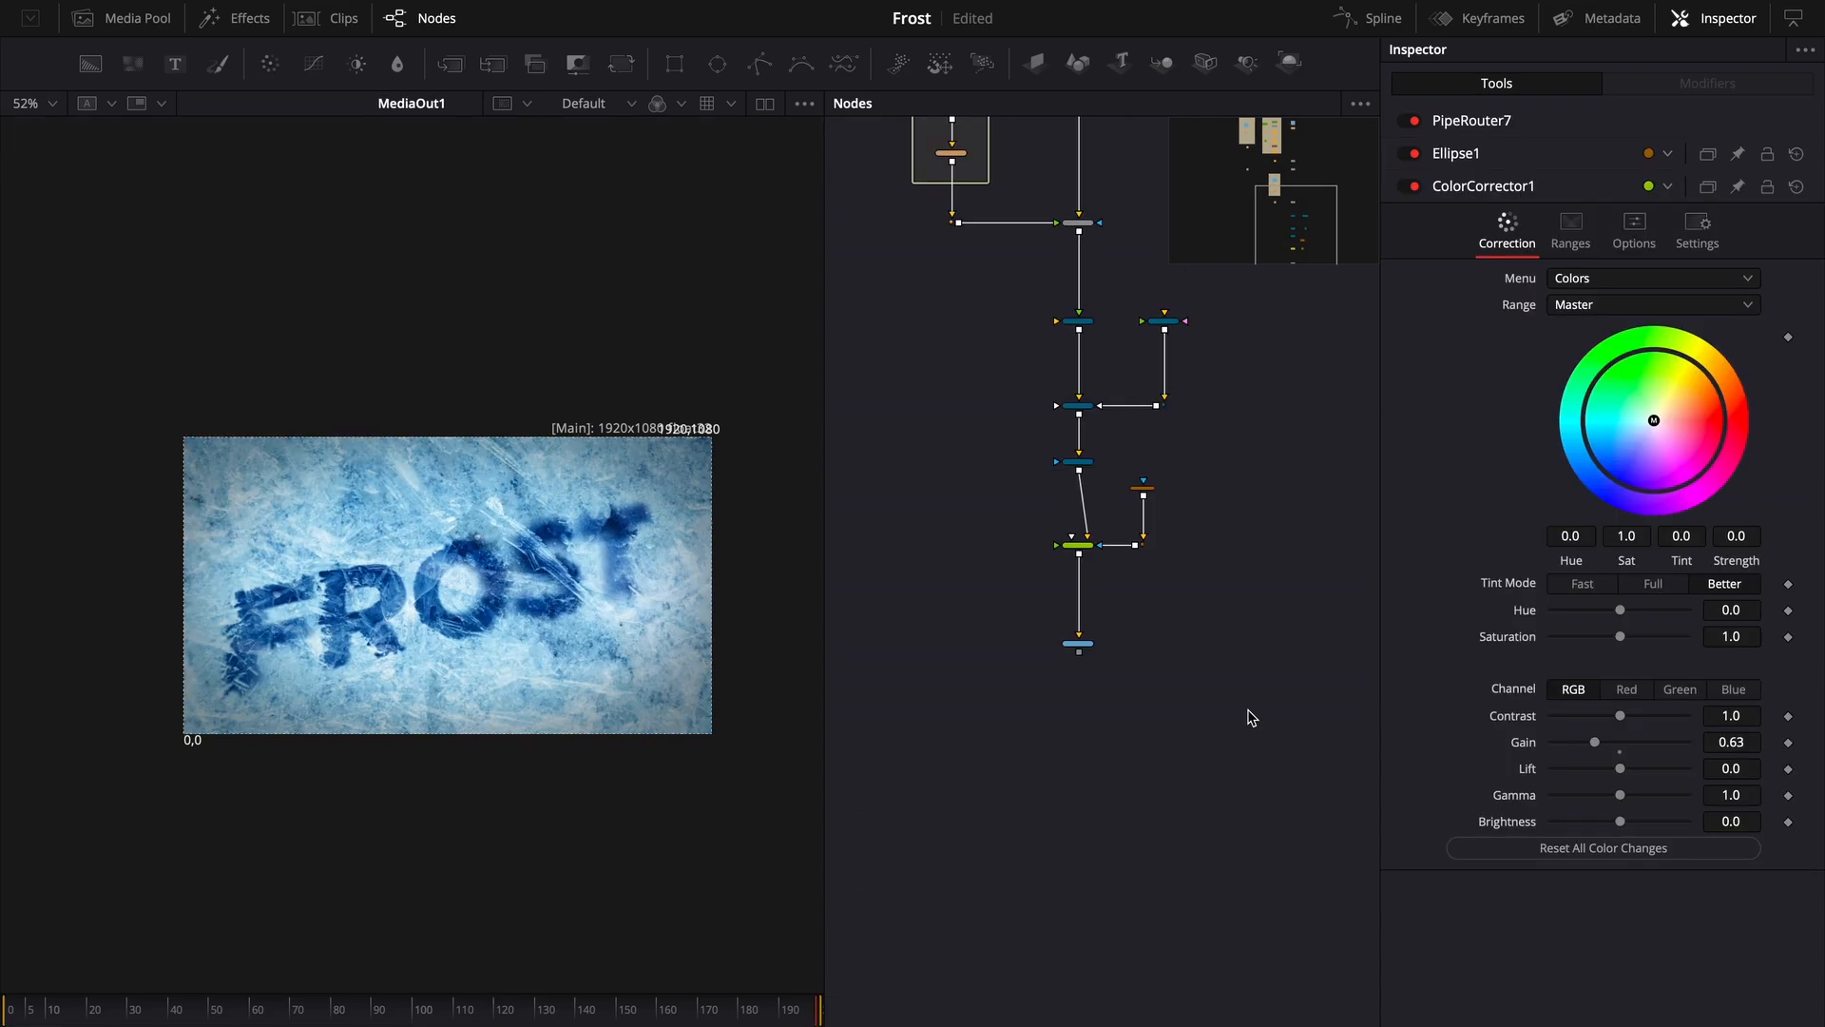
- Add the 9665239-uhd_4096_2160_25fps video clip from the Media Pool's Videos bin to the node graph
{"action": "scroll", "coordinate": [1210, 681], "scroll_direction": "up", "scroll_amount": 3}
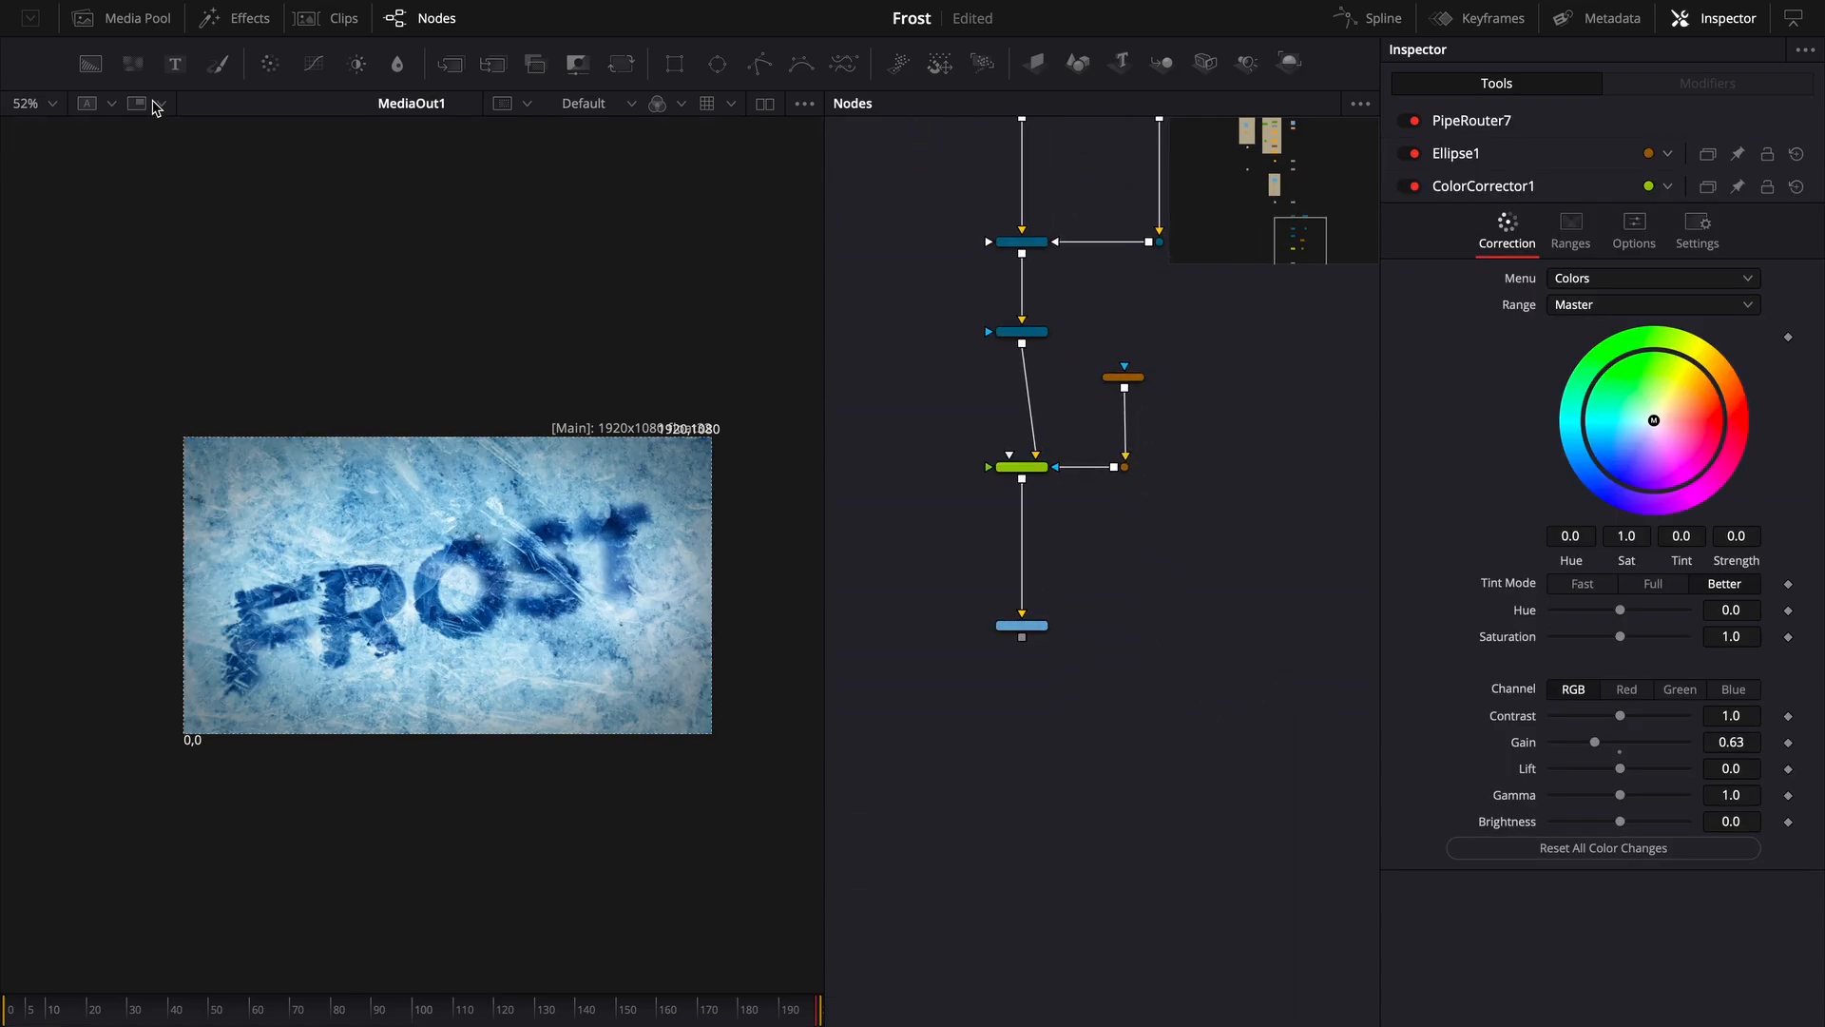
{"action": "left_click", "coordinate": [138, 18]}
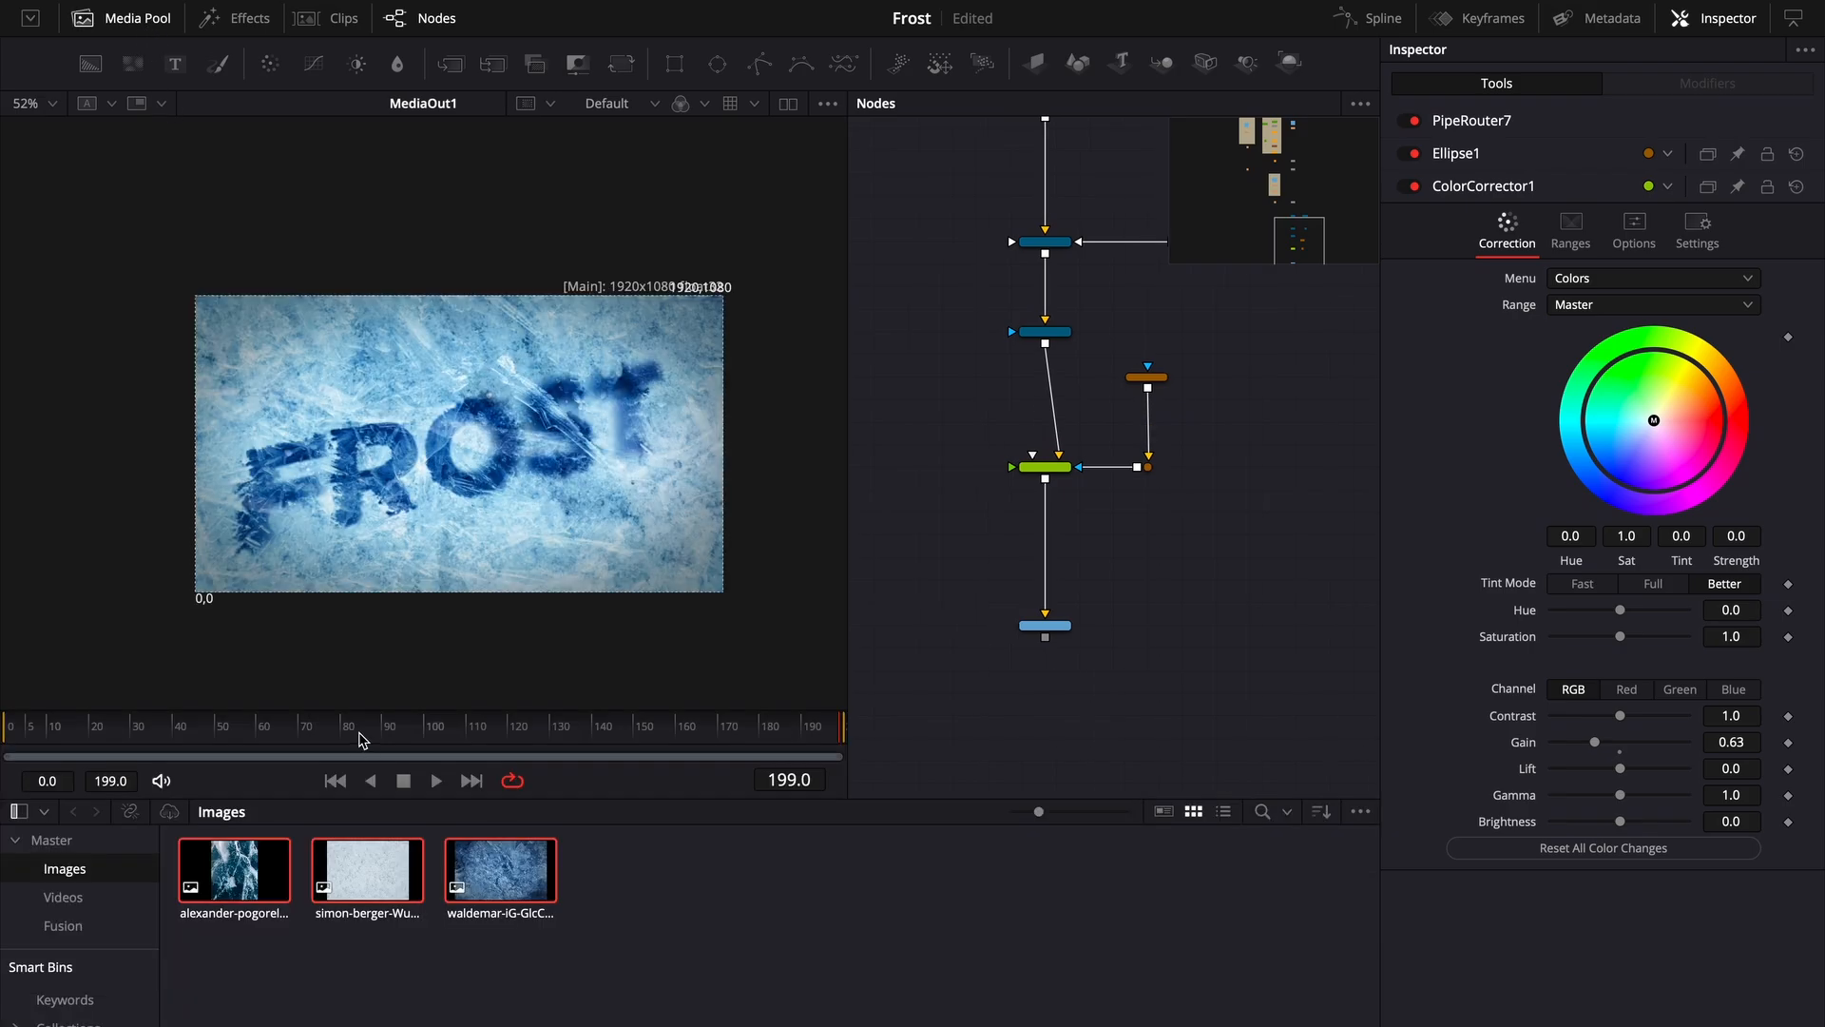
{"action": "left_click", "coordinate": [63, 896]}
{"action": "left_click_drag", "start_coordinate": [237, 897], "coordinate": [1216, 566]}
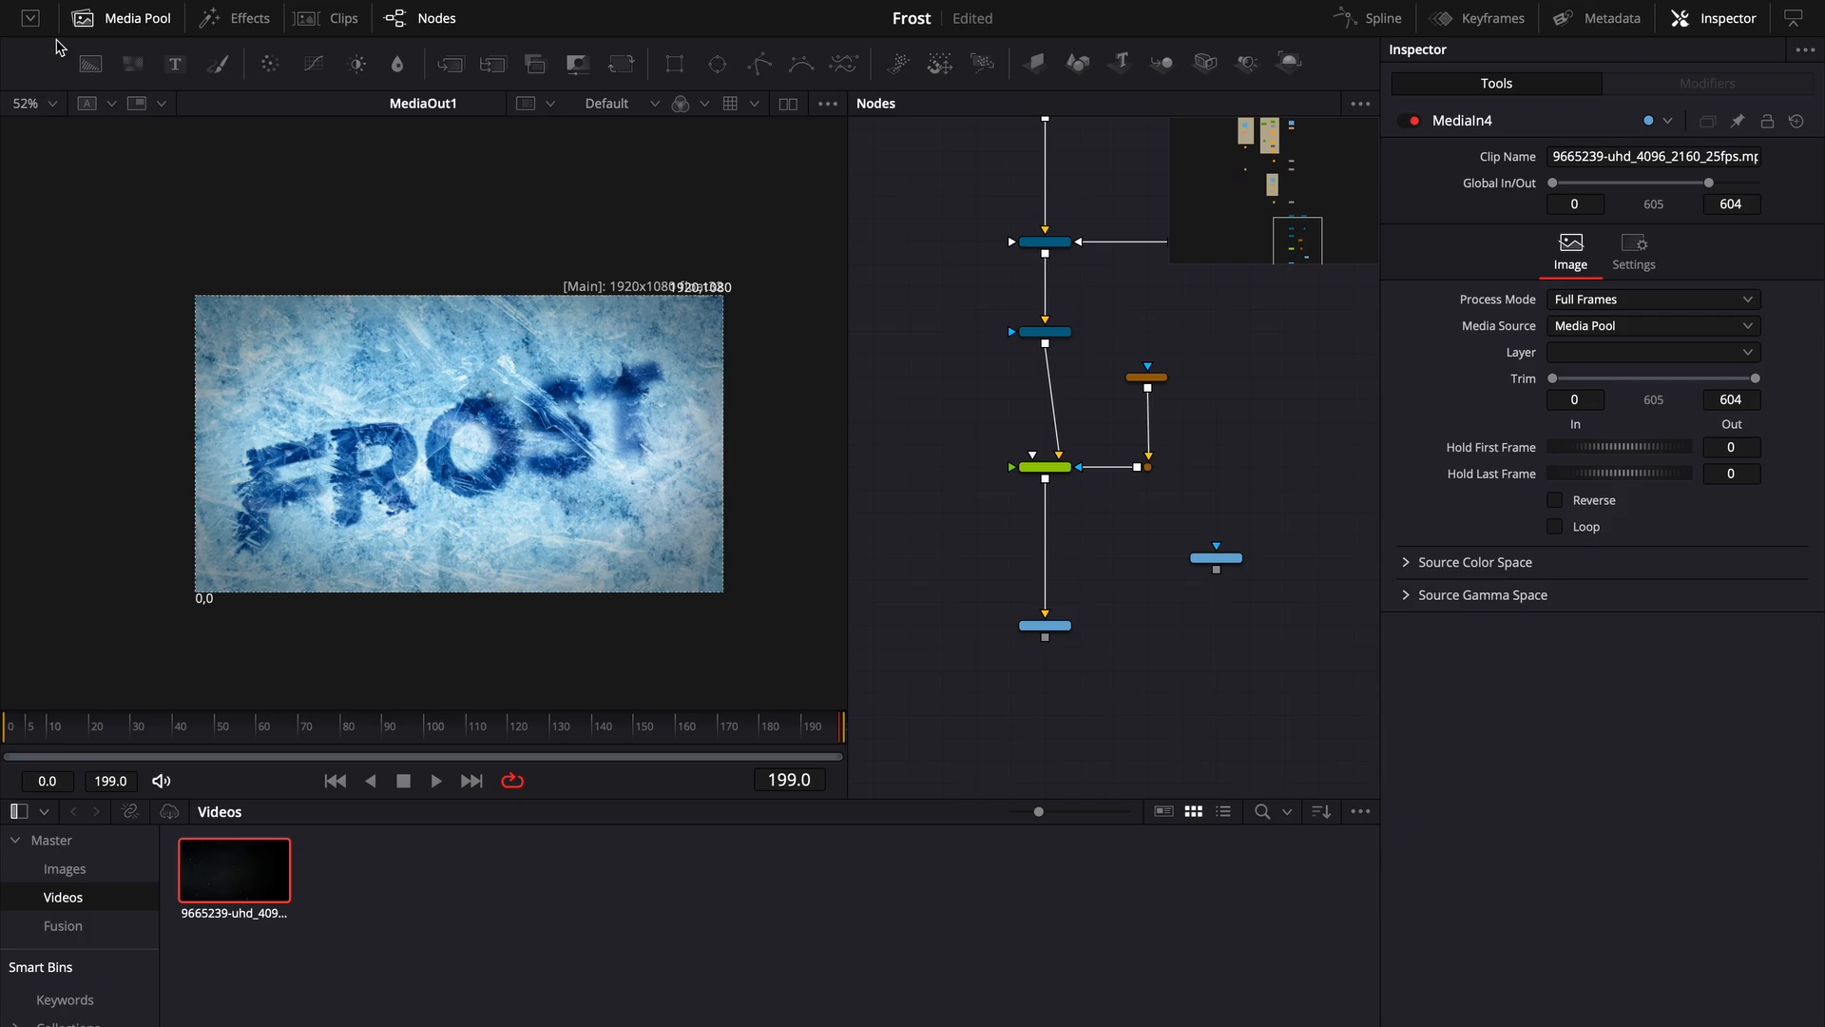
{"action": "left_click", "coordinate": [129, 21]}
{"action": "scroll", "coordinate": [1183, 566], "scroll_direction": "up", "scroll_amount": 3}
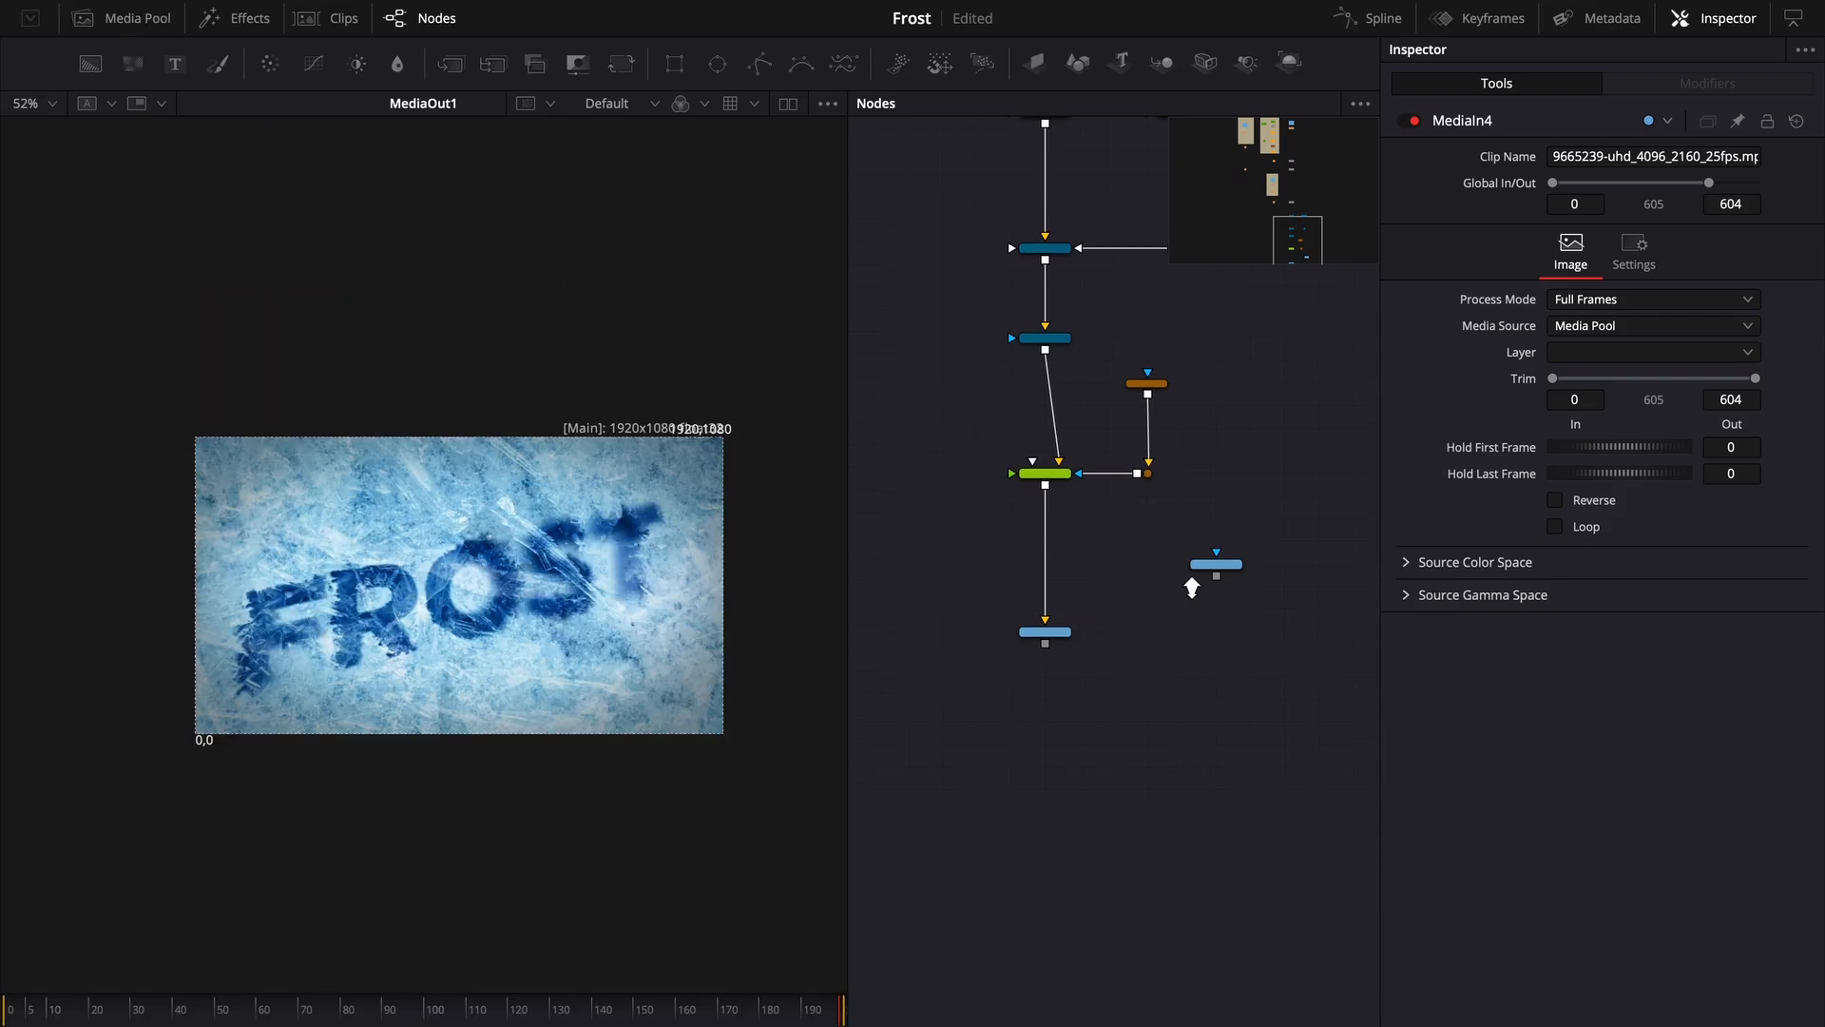
- Show the new clip node's thumbnail and load it into the viewer
{"action": "right_click", "coordinate": [1236, 556]}
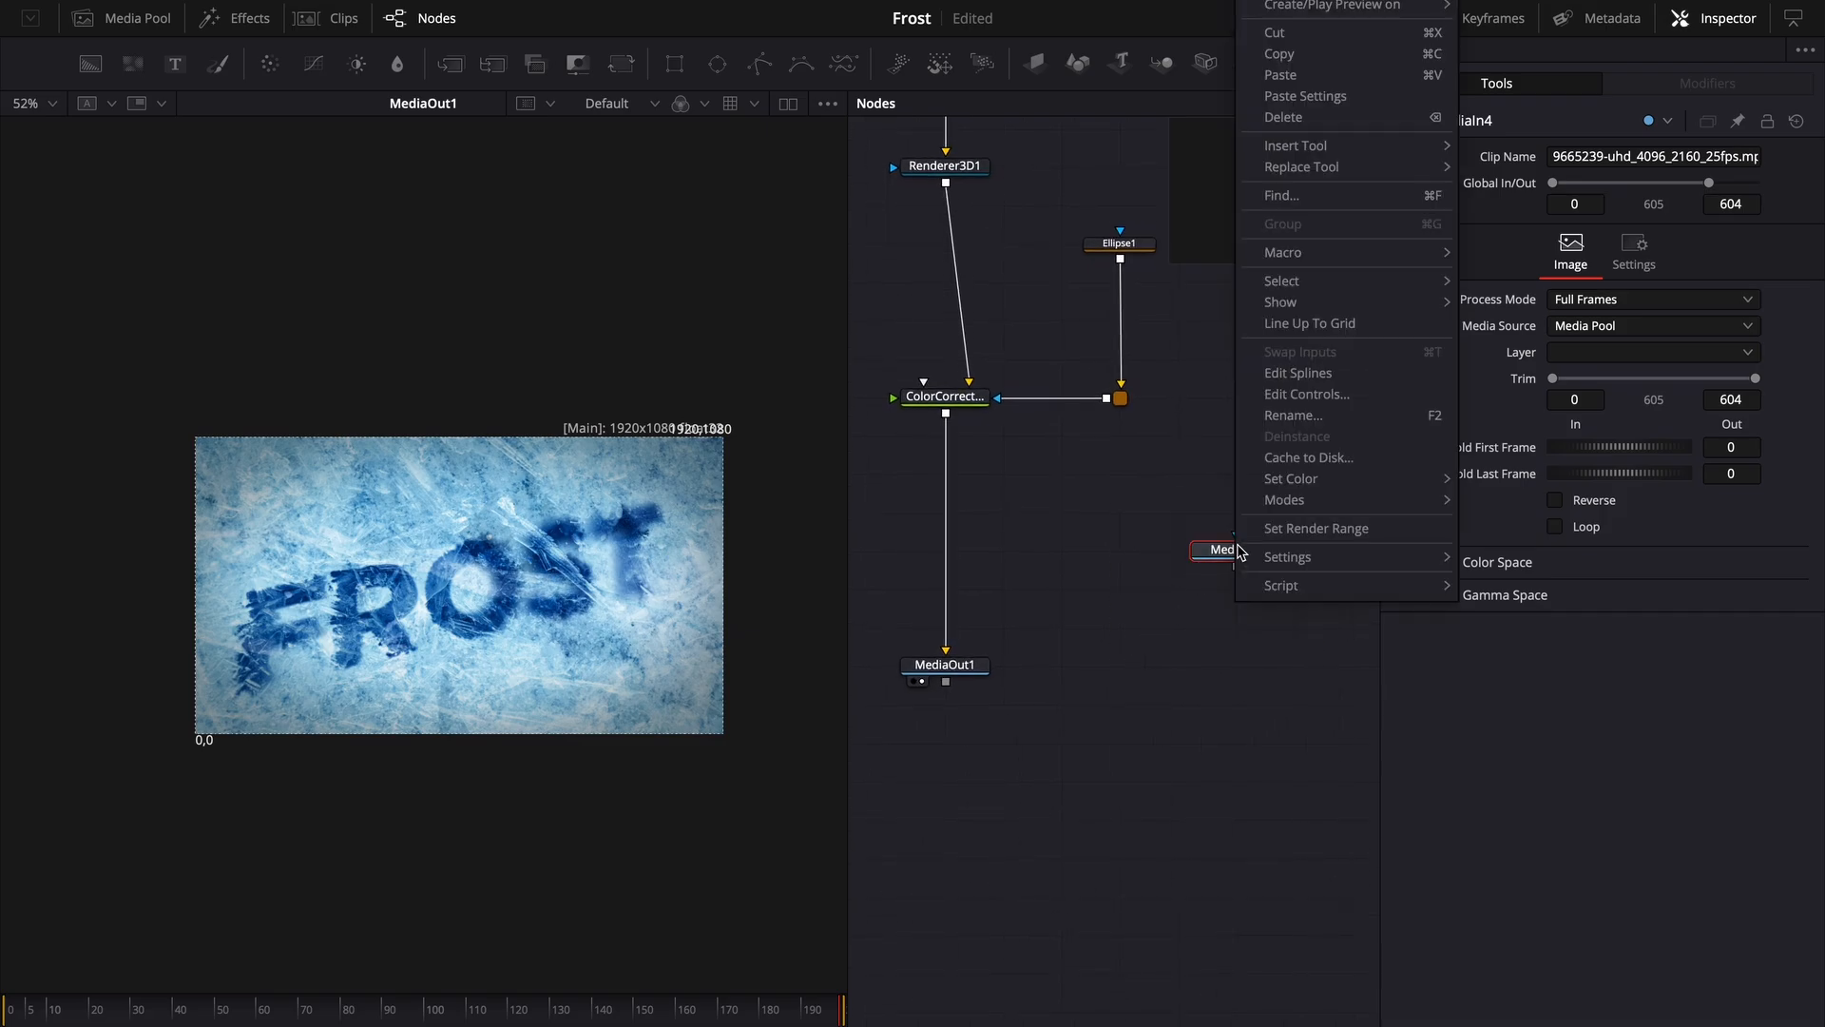
{"action": "mouse_move", "coordinate": [1345, 303]}
{"action": "left_click", "coordinate": [1526, 302]}
{"action": "left_click_drag", "start_coordinate": [1228, 585], "coordinate": [703, 532]}
- Rename the new clip node to Particle
{"action": "right_click", "coordinate": [1214, 592]}
{"action": "key", "text": "F2"}
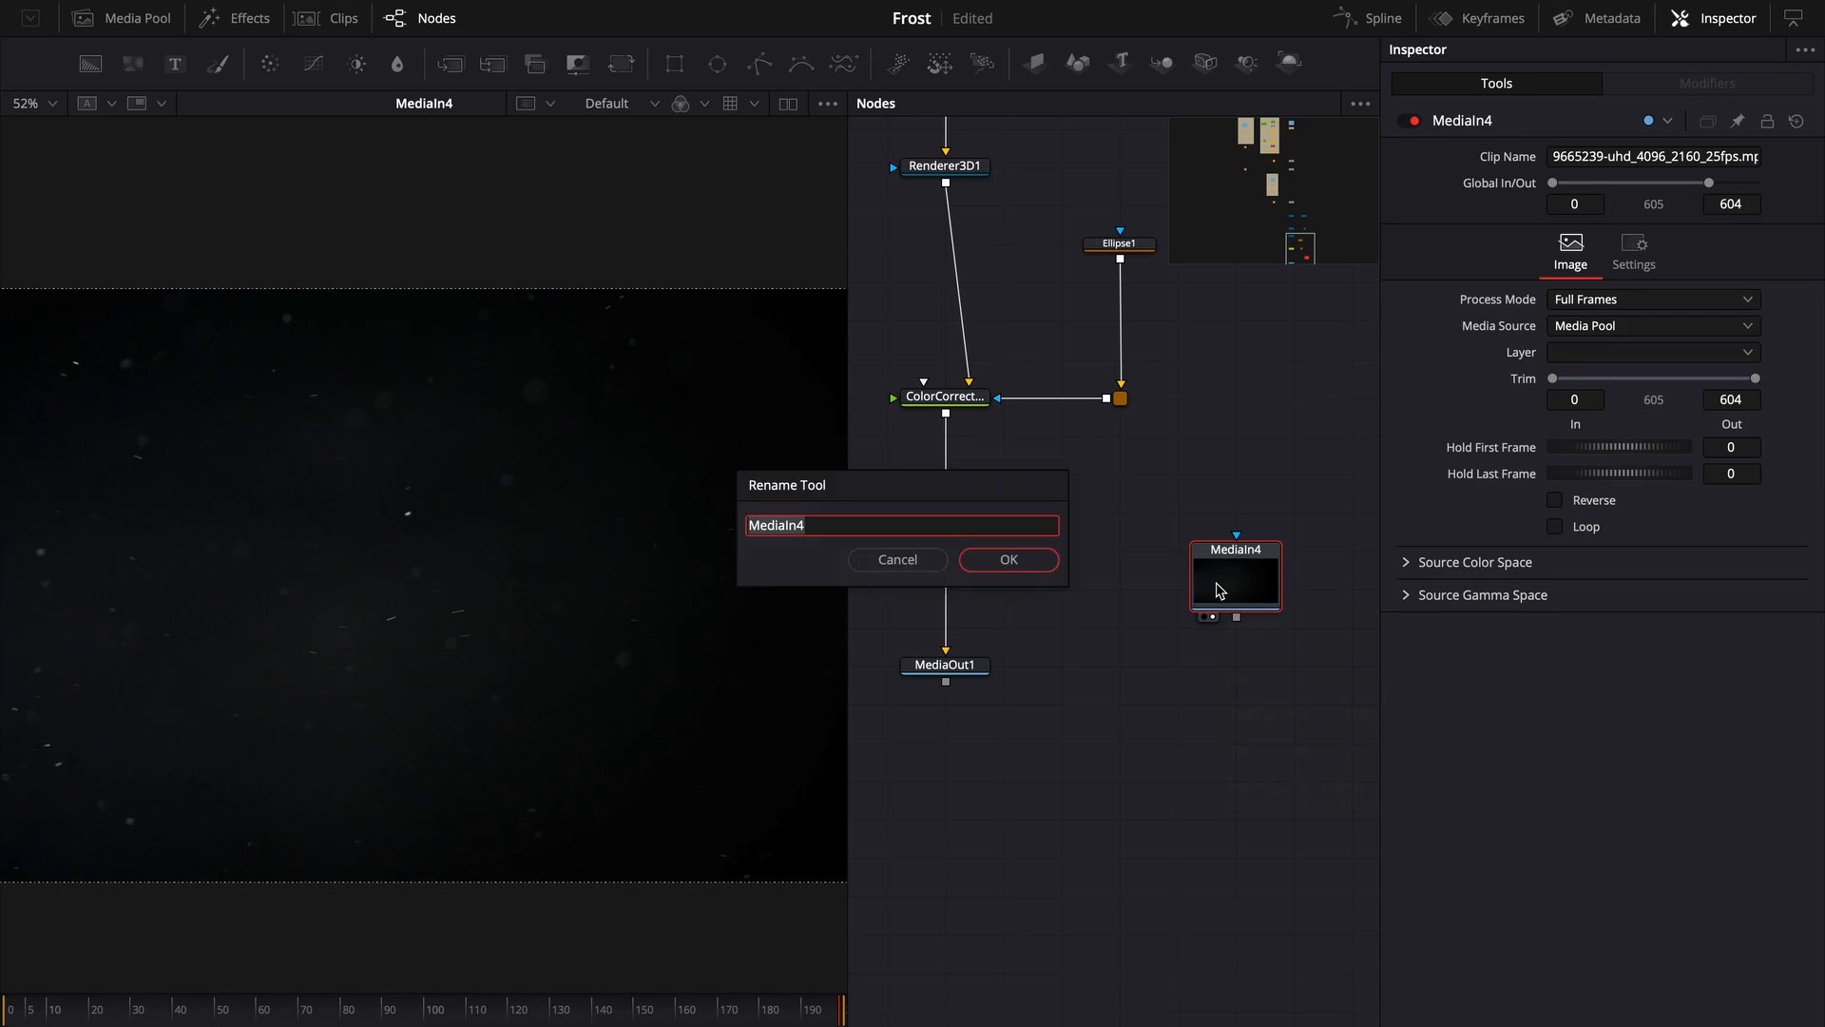
{"action": "type", "text": "Particle"}
{"action": "key", "text": "Return"}
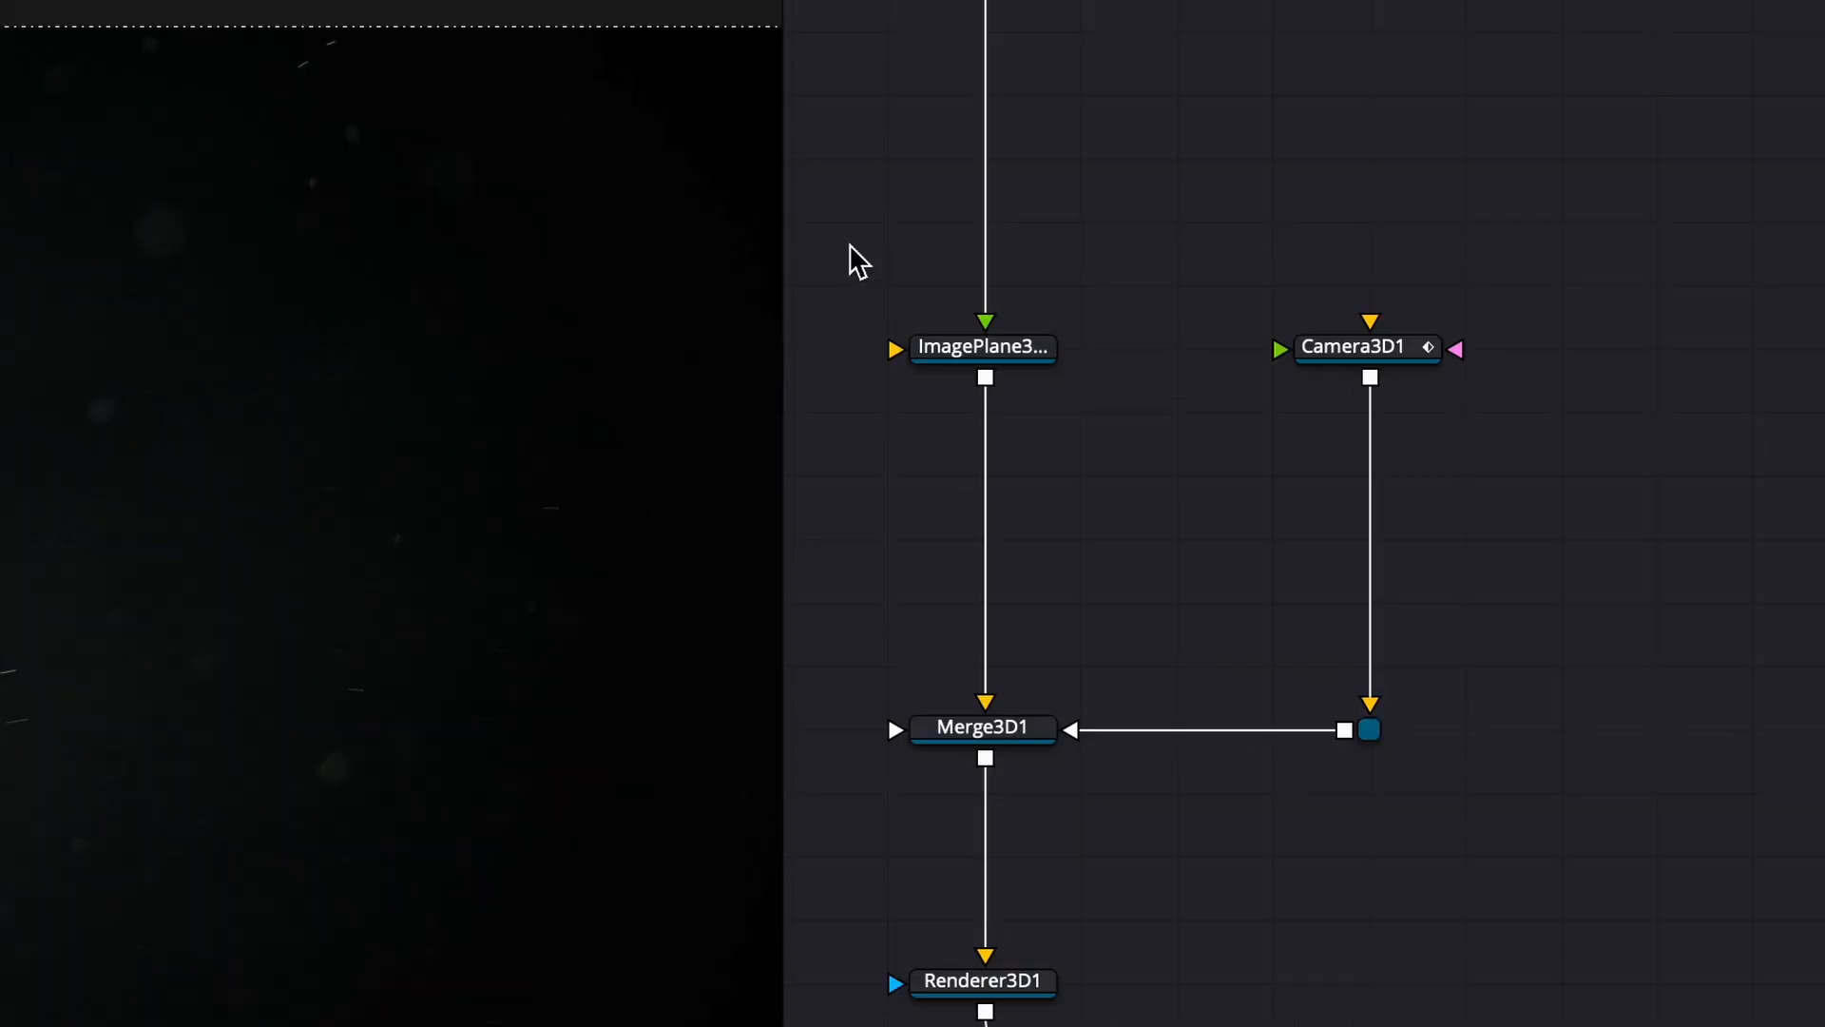
- Paste a copy of the image plane, camera and Merge 3D setup and feed Particle into the new image plane
{"action": "left_click_drag", "start_coordinate": [849, 246], "coordinate": [1596, 798]}
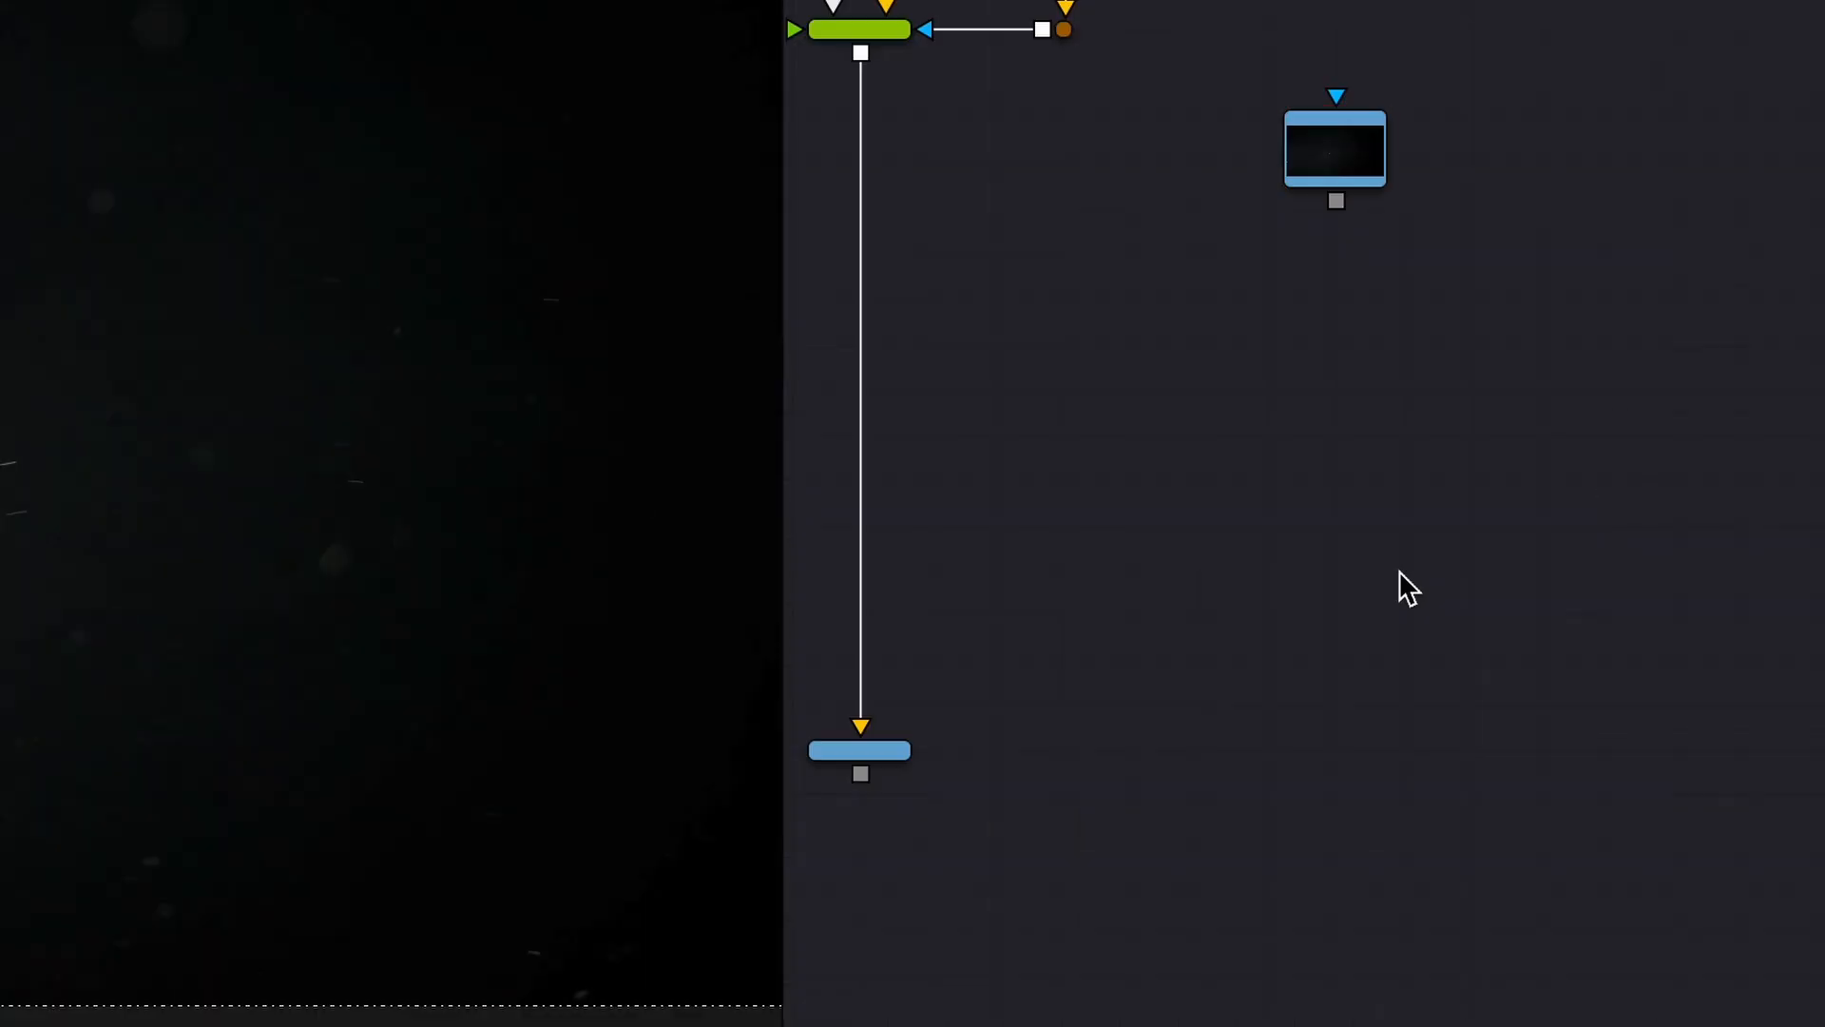
{"action": "key", "text": "ctrl+v"}
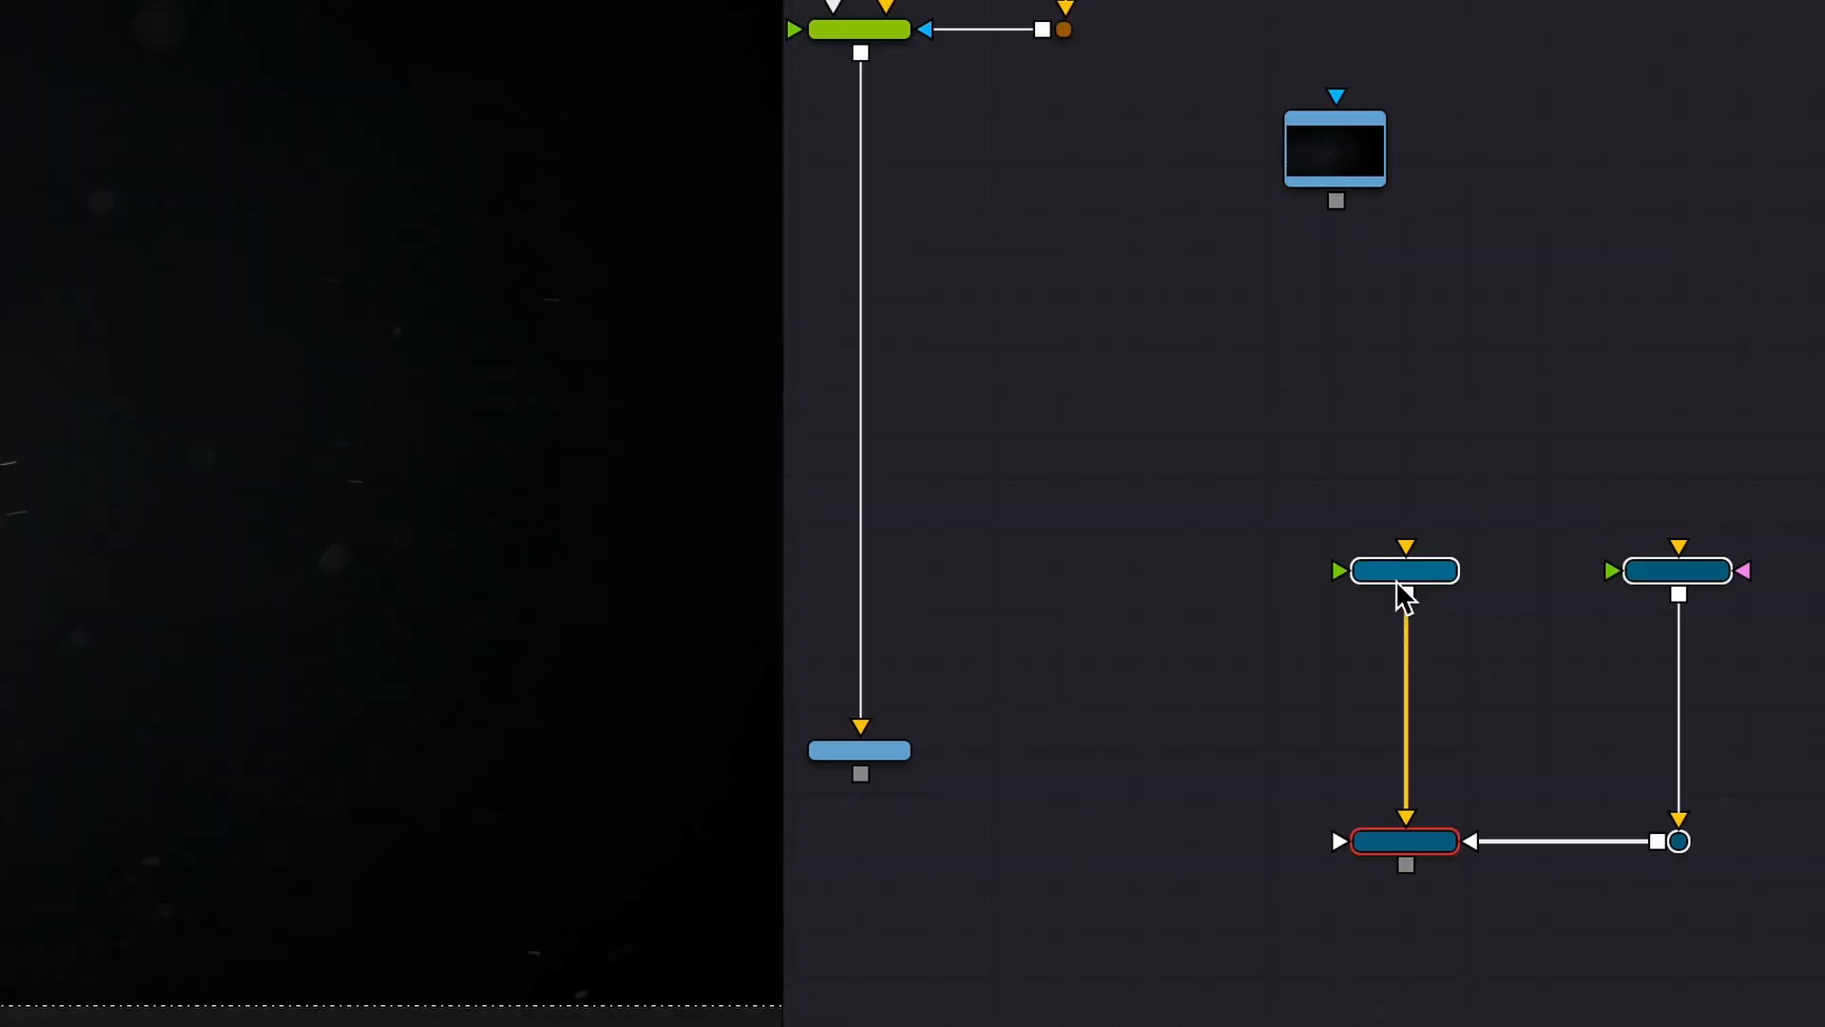
{"action": "scroll", "coordinate": [1426, 299], "scroll_direction": "up", "scroll_amount": 3}
{"action": "left_click_drag", "start_coordinate": [1178, 523], "coordinate": [1283, 148]}
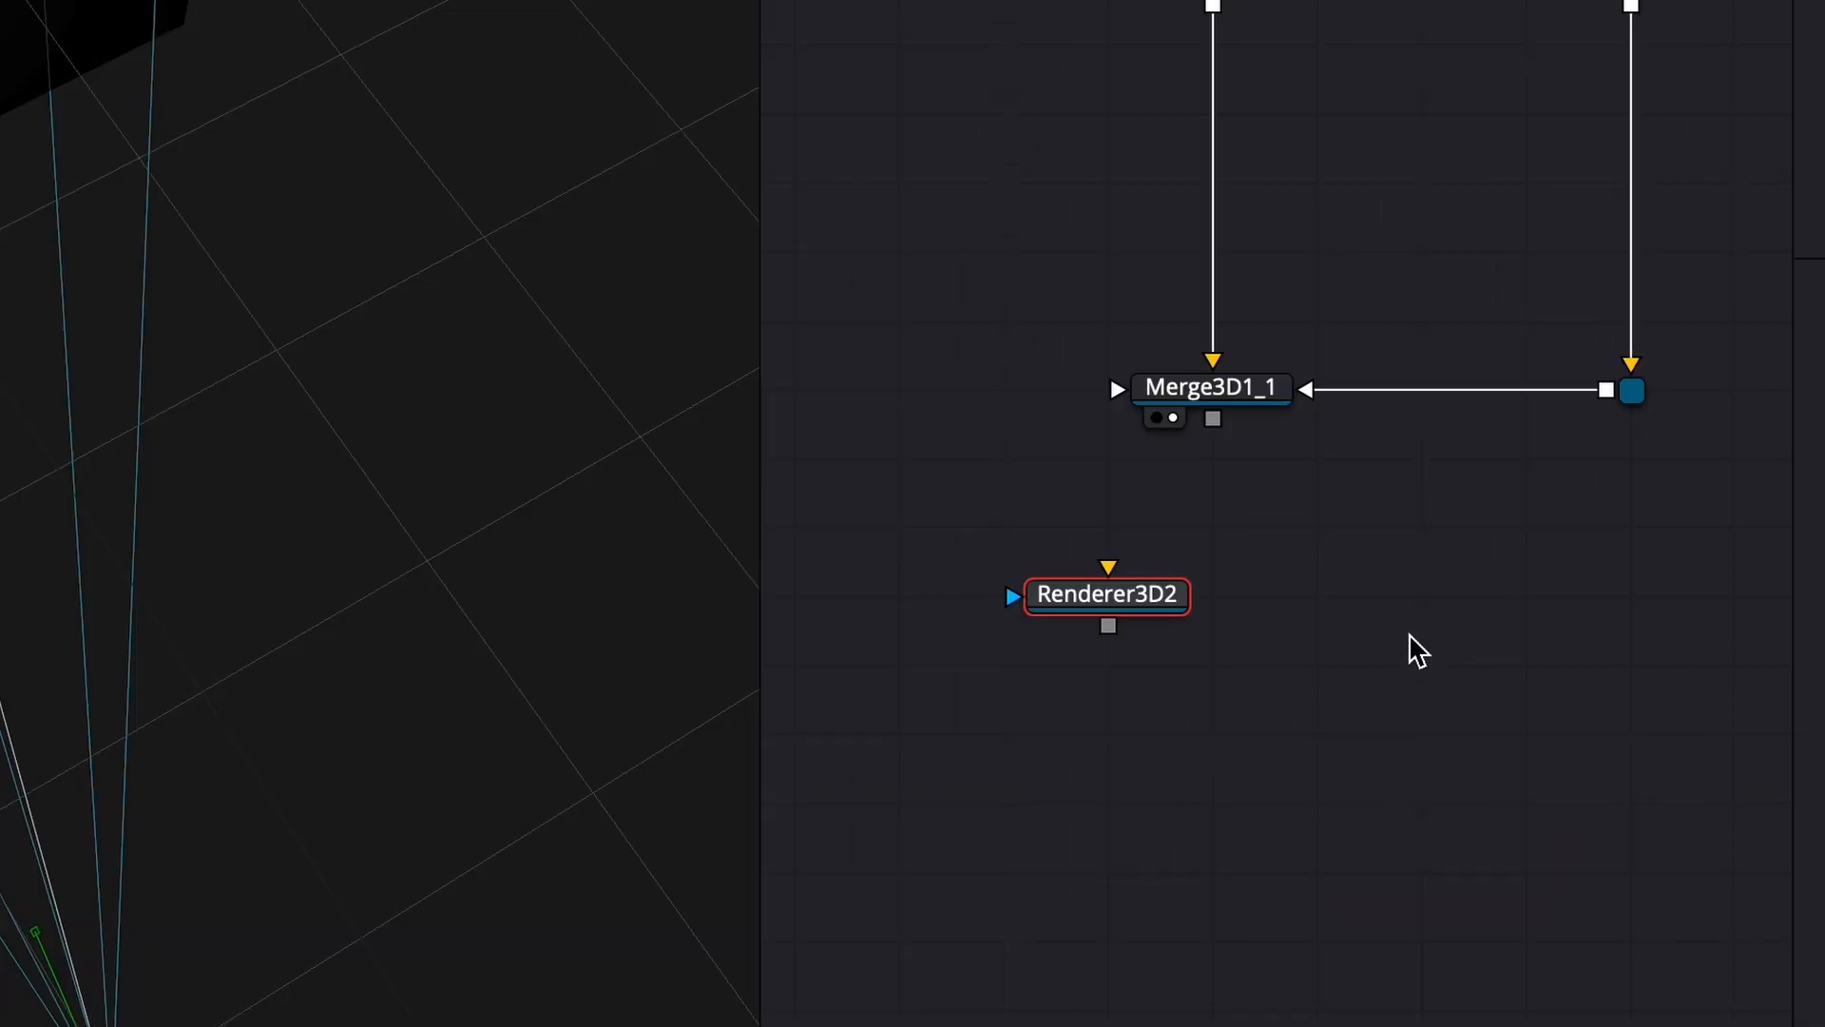
- Merge the particle render over the main composite with a Merge node set to the Screen apply mode
{"action": "left_click_drag", "start_coordinate": [1171, 614], "coordinate": [1210, 448]}
{"action": "left_click_drag", "start_coordinate": [1054, 516], "coordinate": [1070, 851]}
{"action": "left_click_drag", "start_coordinate": [1289, 897], "coordinate": [913, 220]}
{"action": "left_click_drag", "start_coordinate": [1352, 584], "coordinate": [965, 550]}
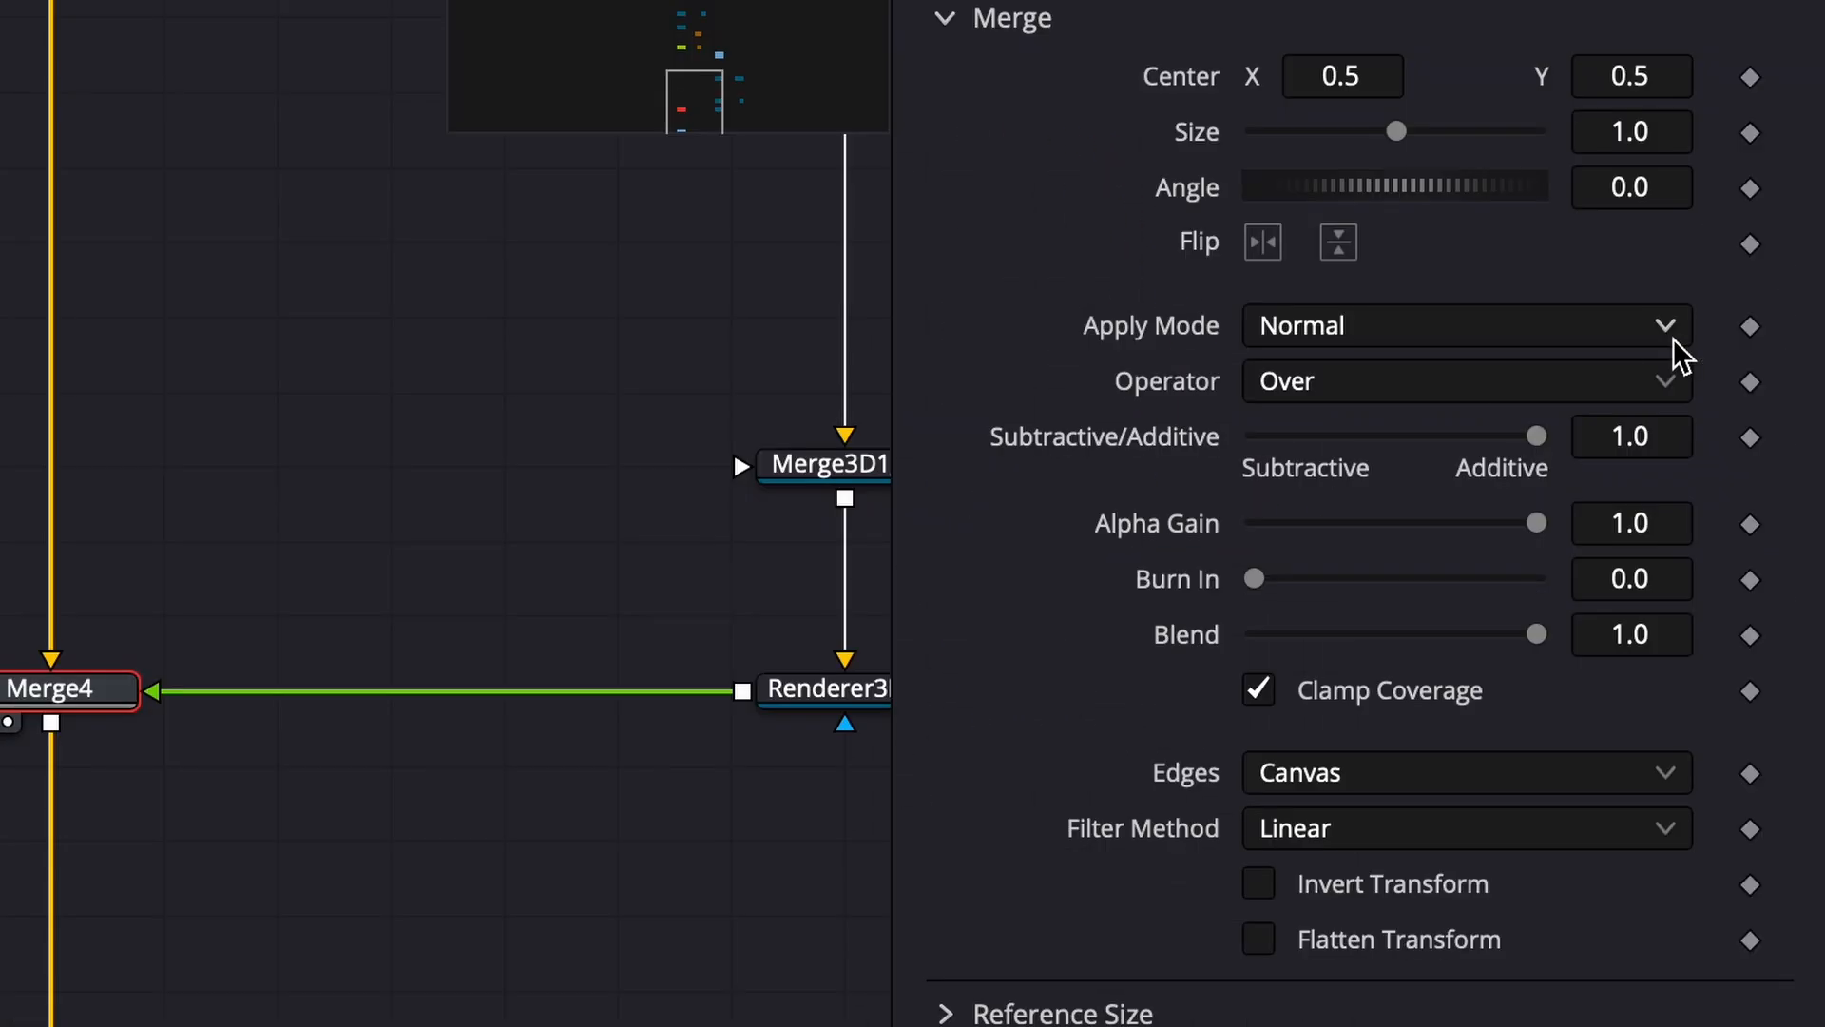
{"action": "left_click", "coordinate": [1674, 337]}
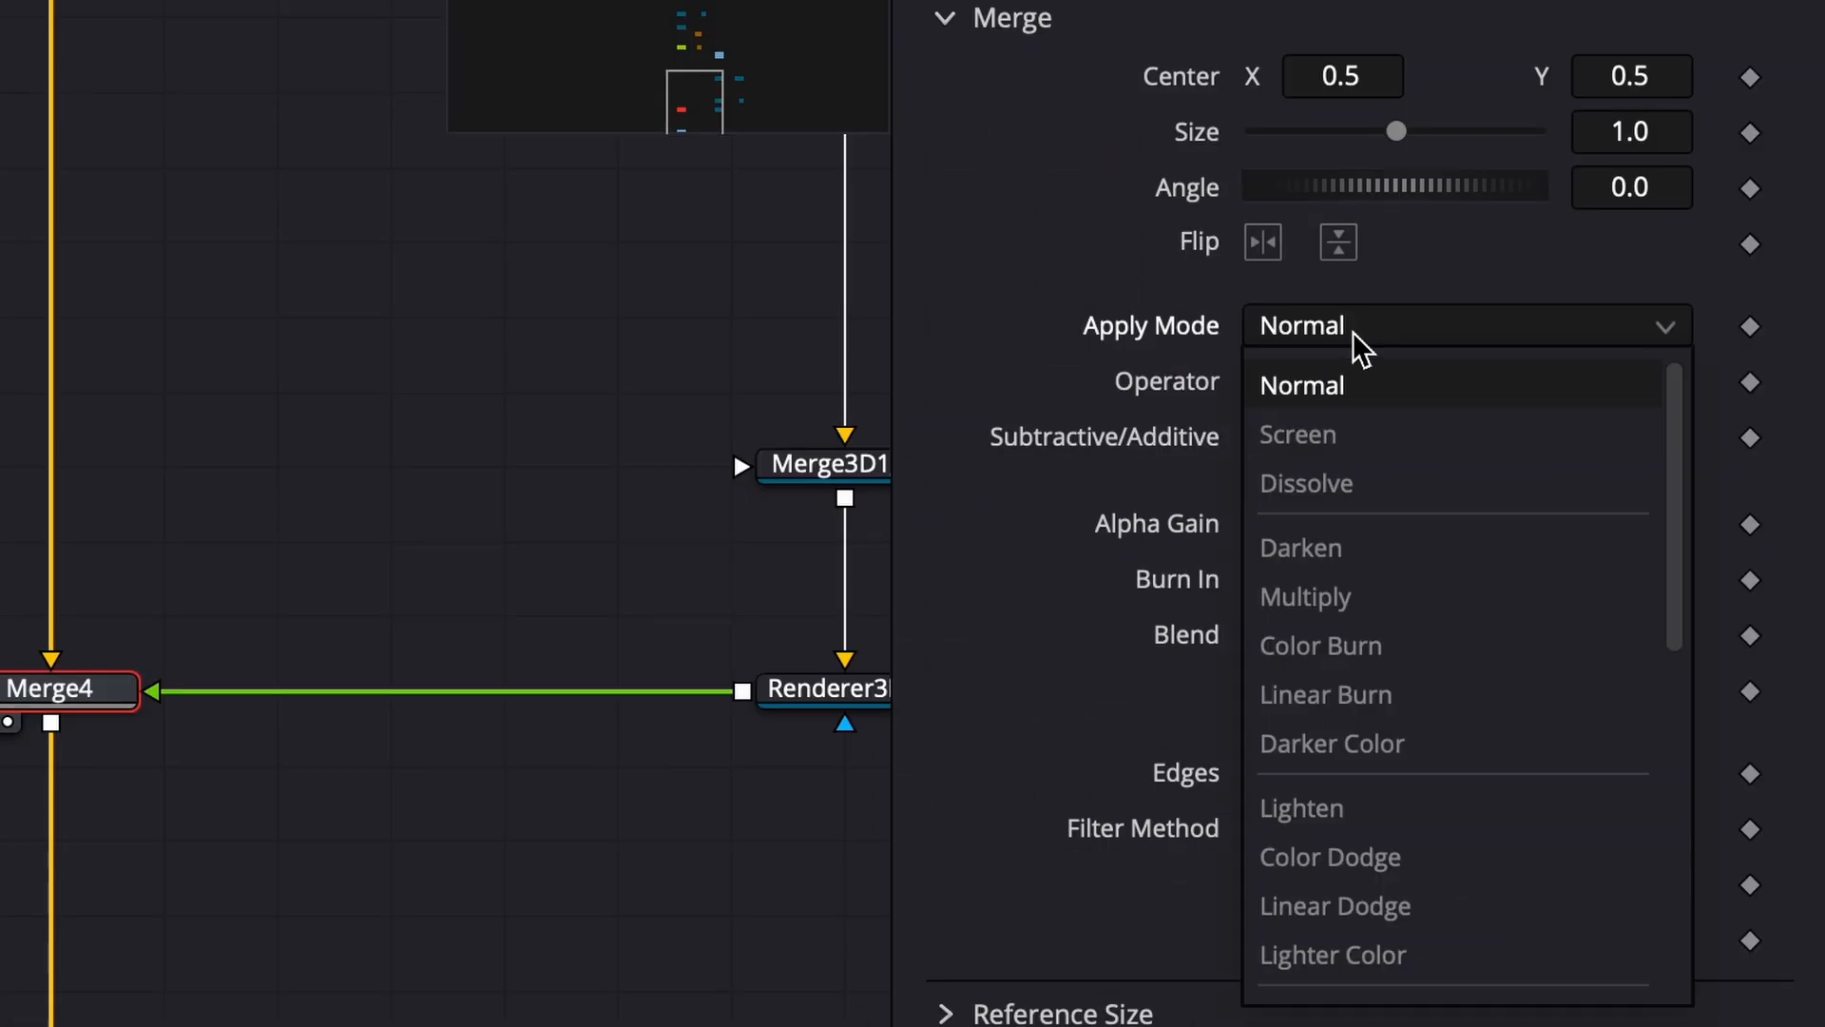
{"action": "left_click", "coordinate": [1401, 429]}
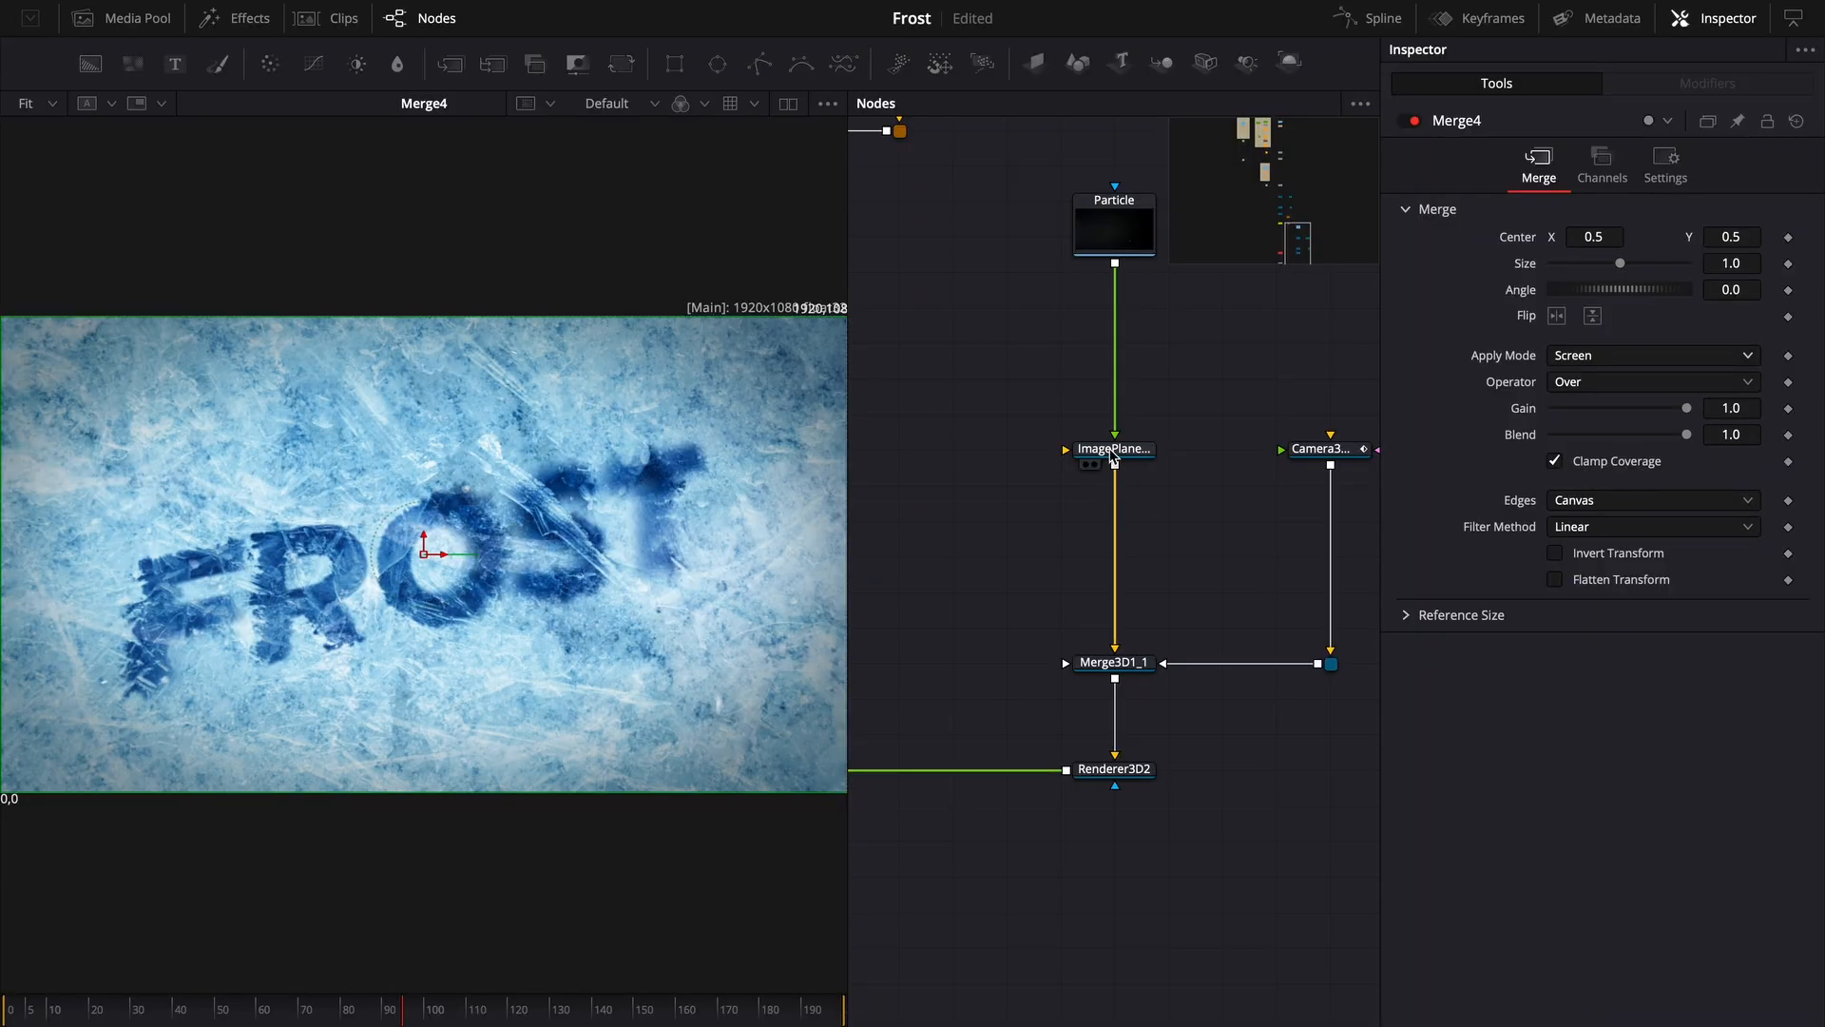
- Inspect the particle image plane's transform settings while scrubbing through the timeline
{"action": "left_click", "coordinate": [1114, 448]}
{"action": "left_click", "coordinate": [1630, 167]}
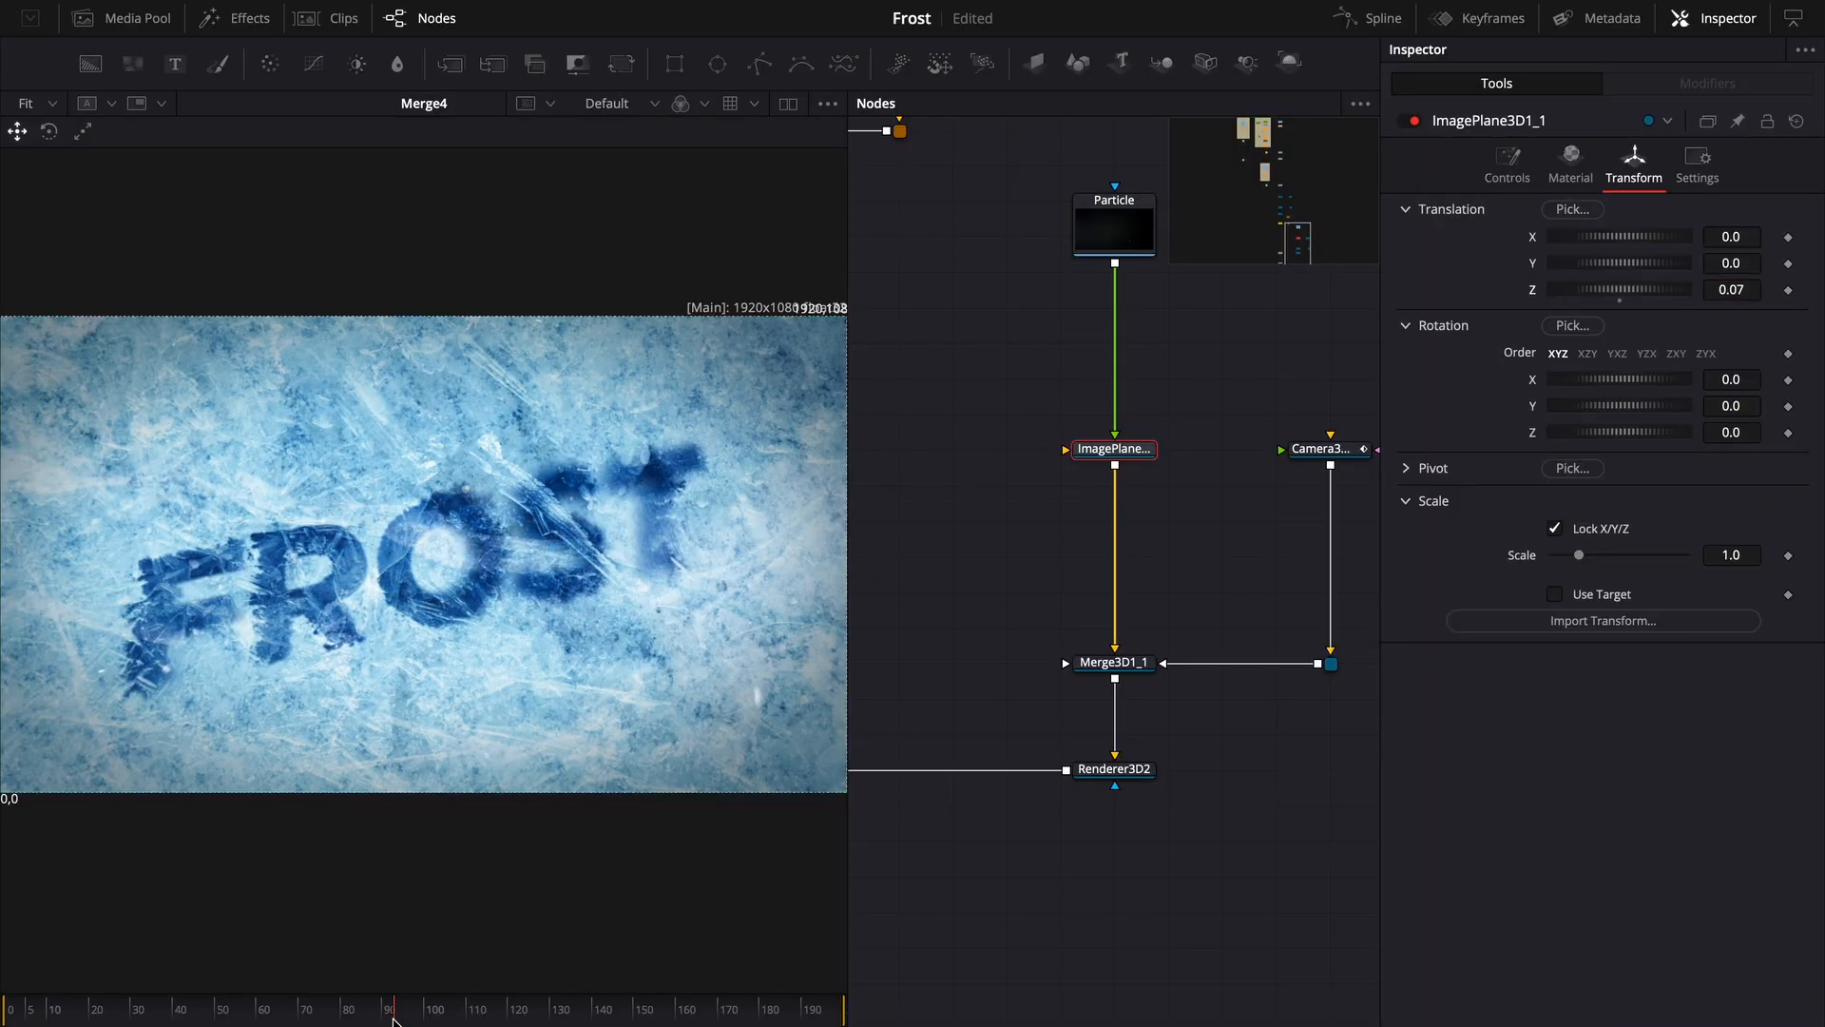
{"action": "left_click_drag", "start_coordinate": [394, 1019], "coordinate": [76, 1013]}
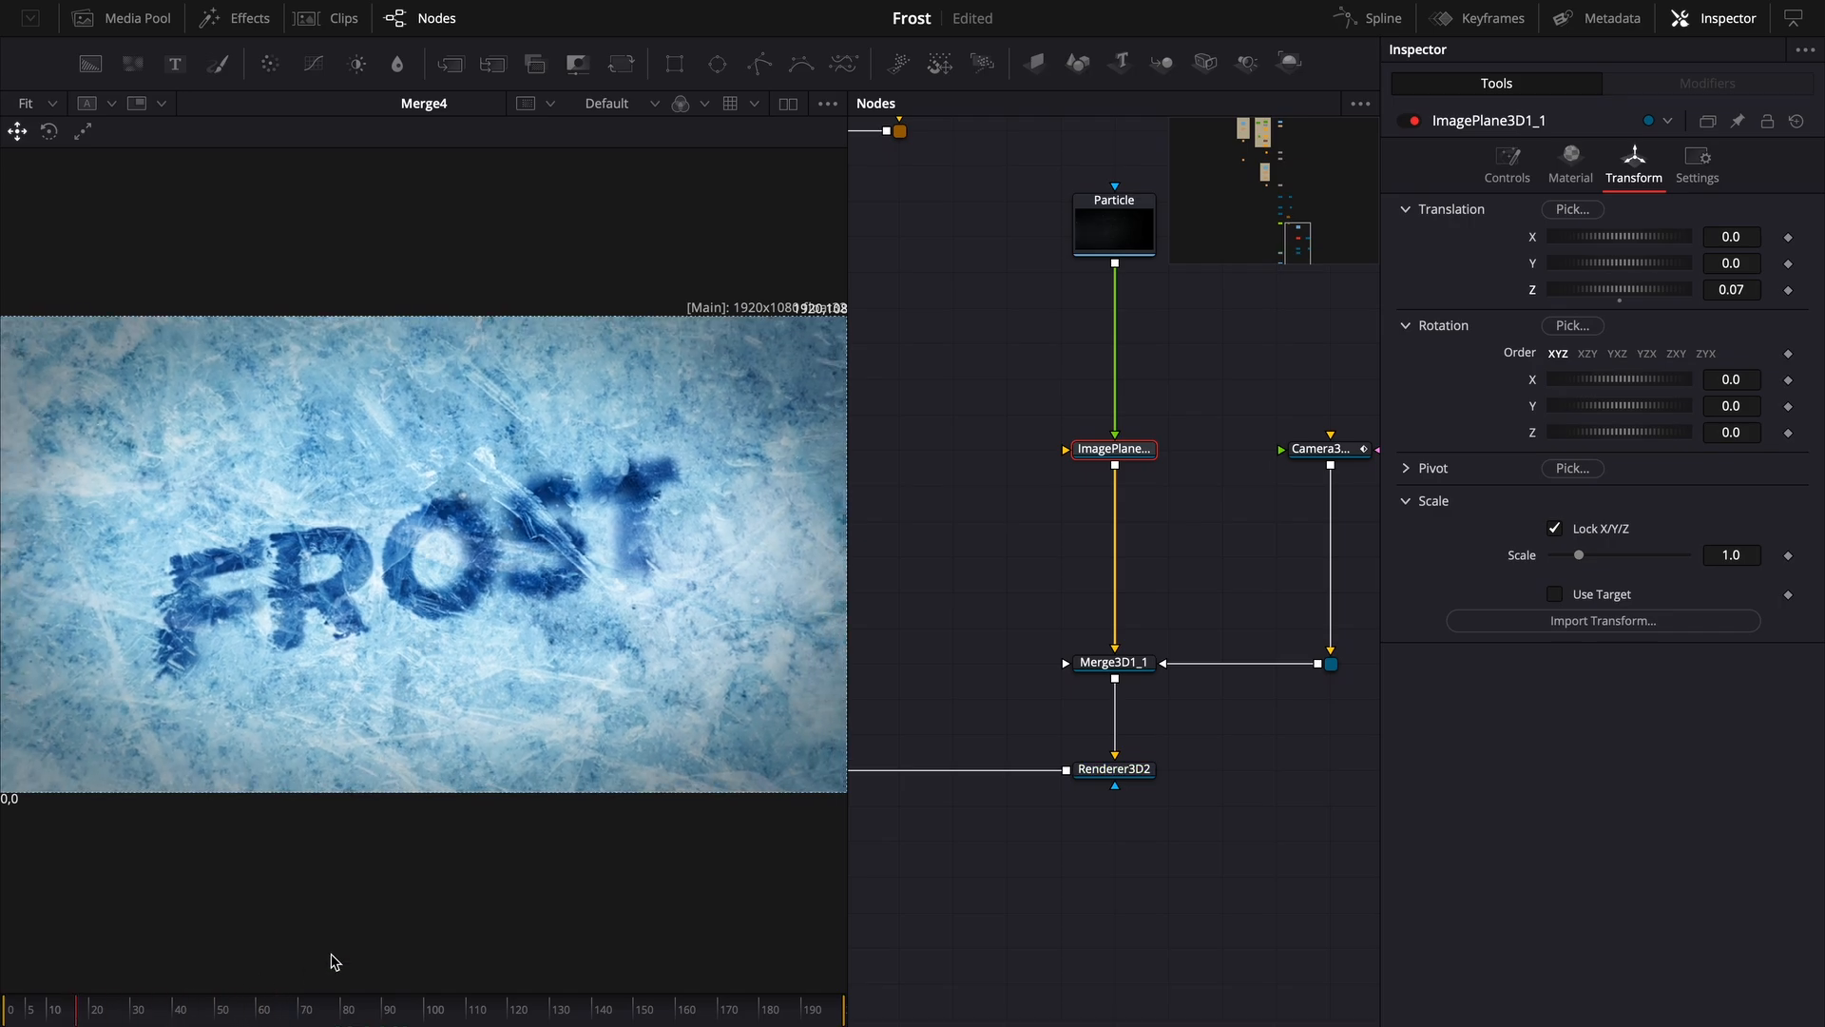
{"action": "left_click_drag", "start_coordinate": [1068, 805], "coordinate": [1343, 608]}
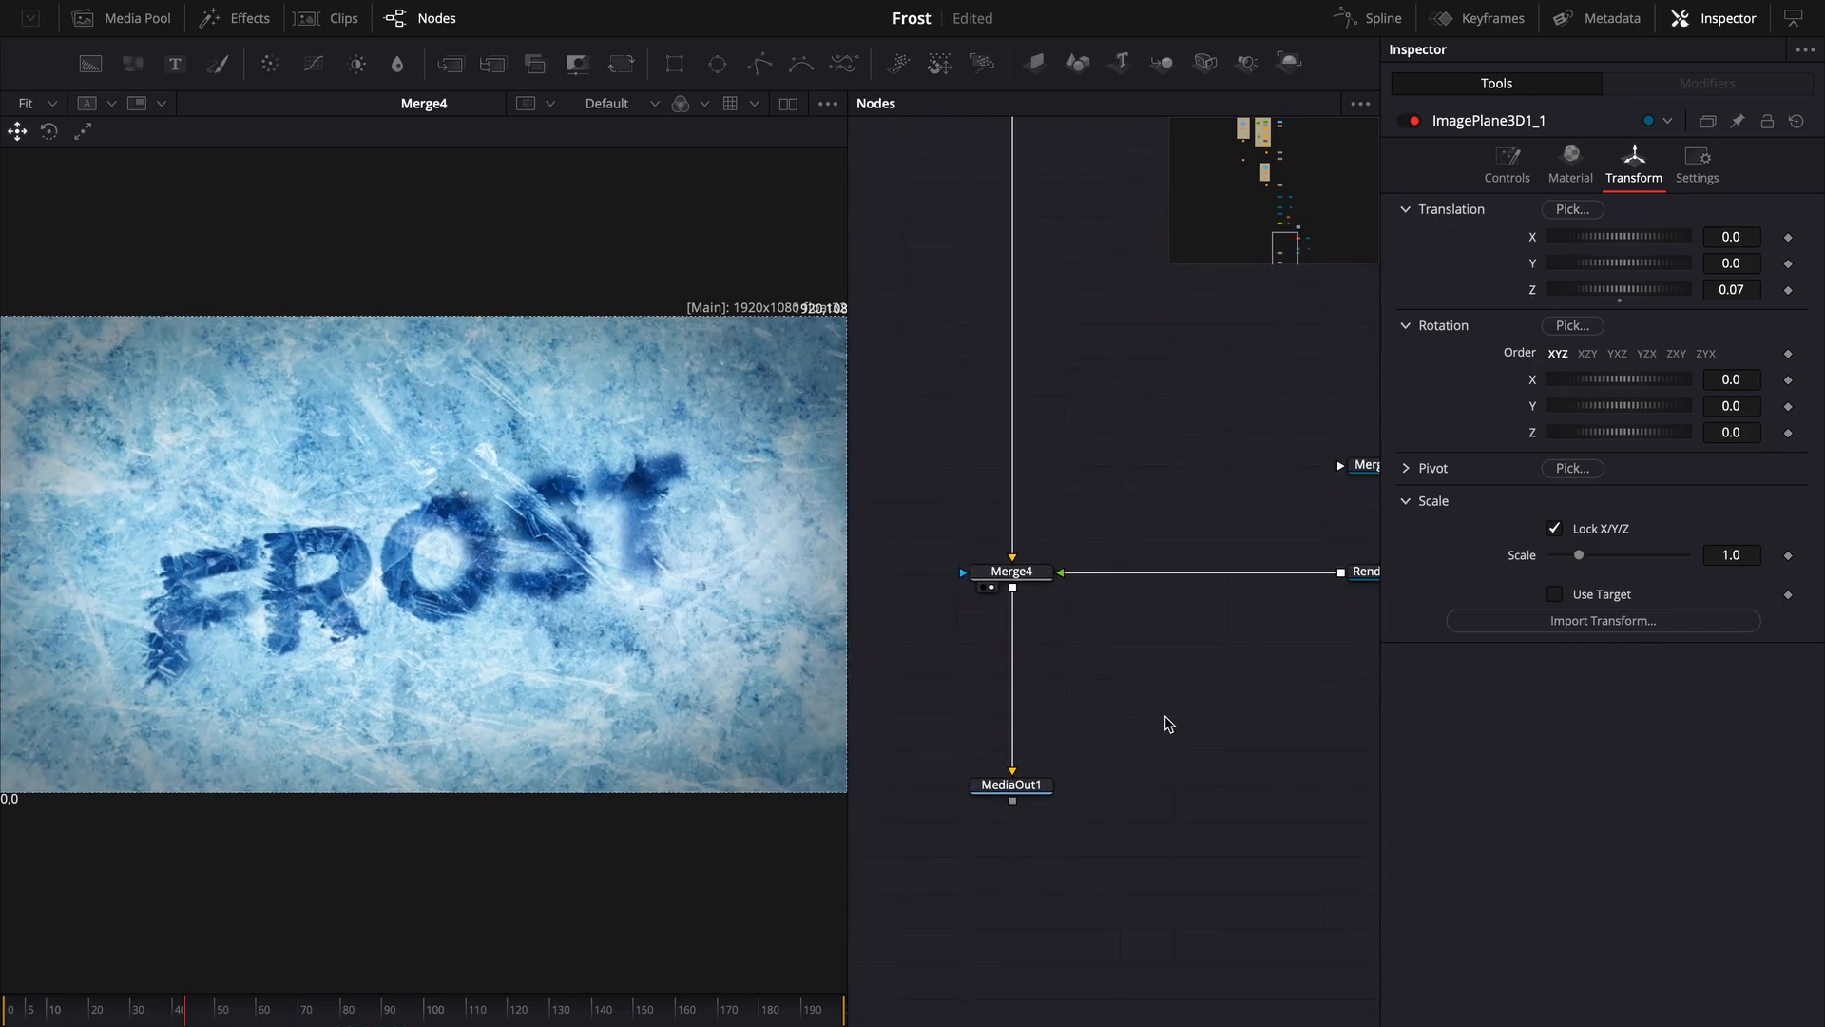
- Add a Channel Booleans node where the particle render joins the composite and adjust its channel mapping
{"action": "left_click", "coordinate": [539, 64]}
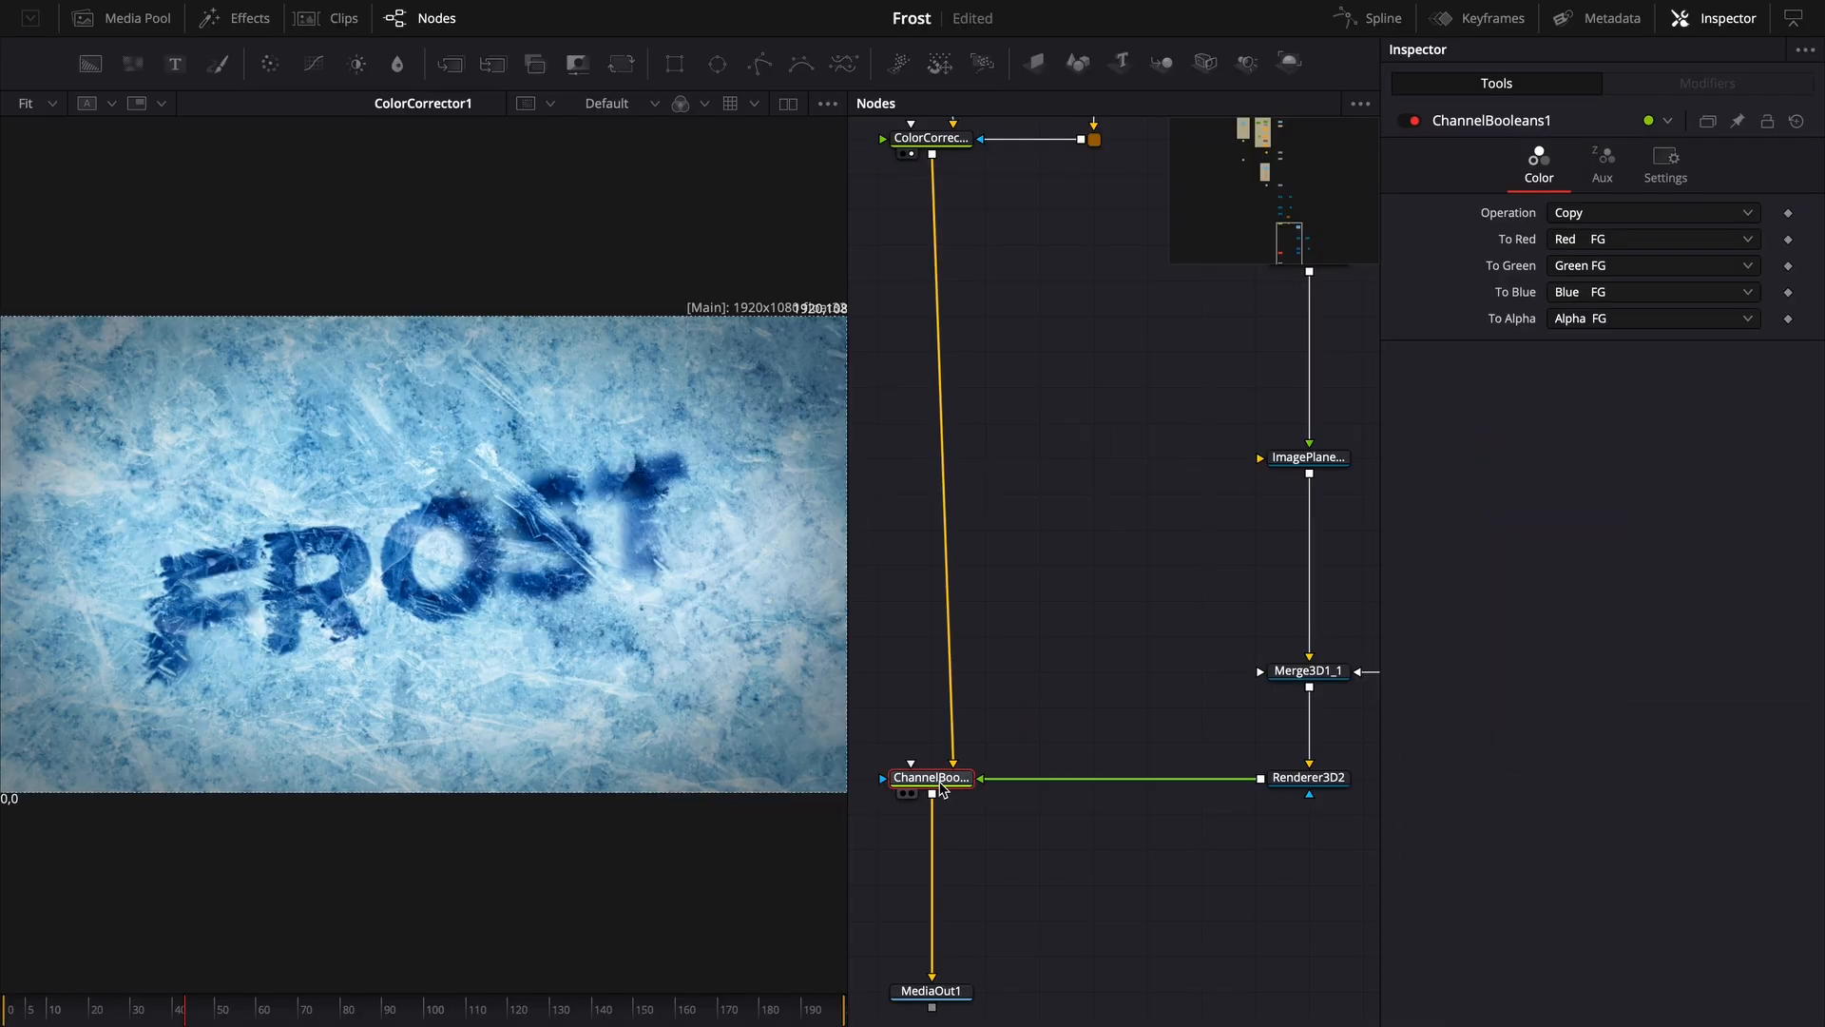
{"action": "left_click", "coordinate": [1600, 207]}
{"action": "left_click", "coordinate": [1569, 238]}
- Add a Color Corrector after Renderer3D1 and connect an Ellipse node as its mask
{"action": "left_click_drag", "start_coordinate": [936, 775], "coordinate": [350, 630]}
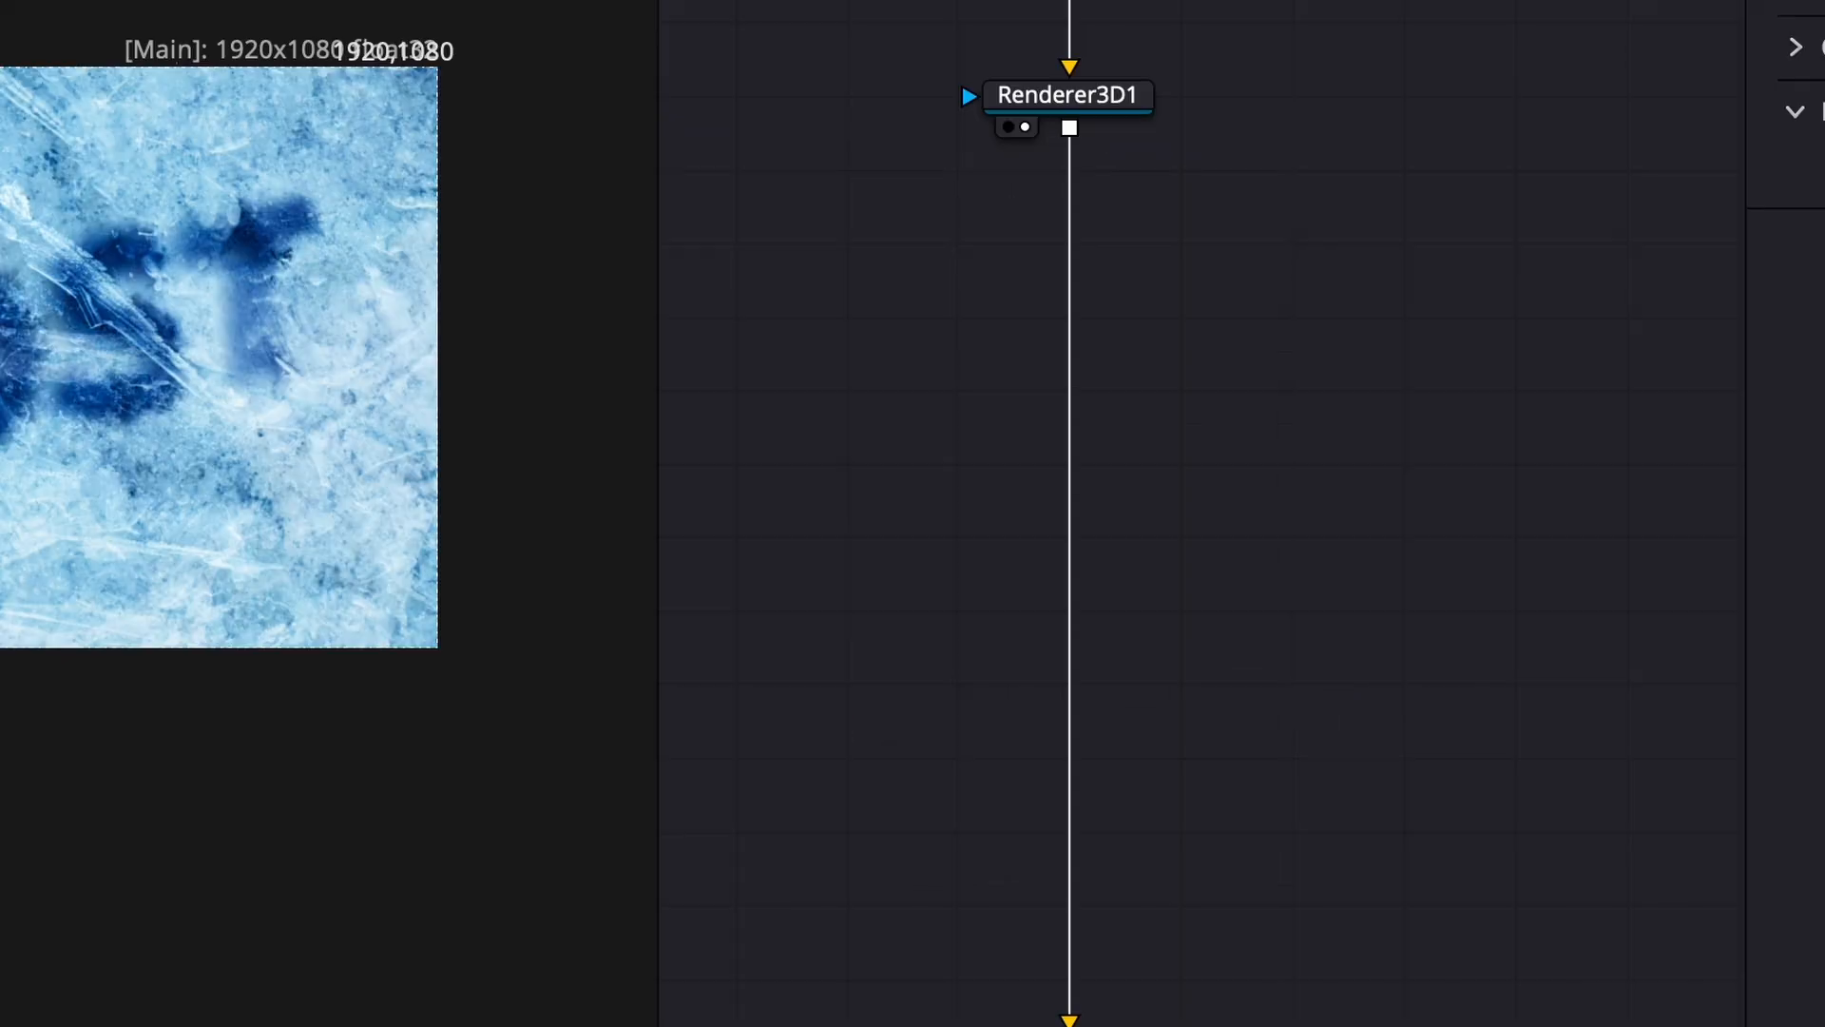
{"action": "left_click_drag", "start_coordinate": [1323, 388], "coordinate": [1434, 319]}
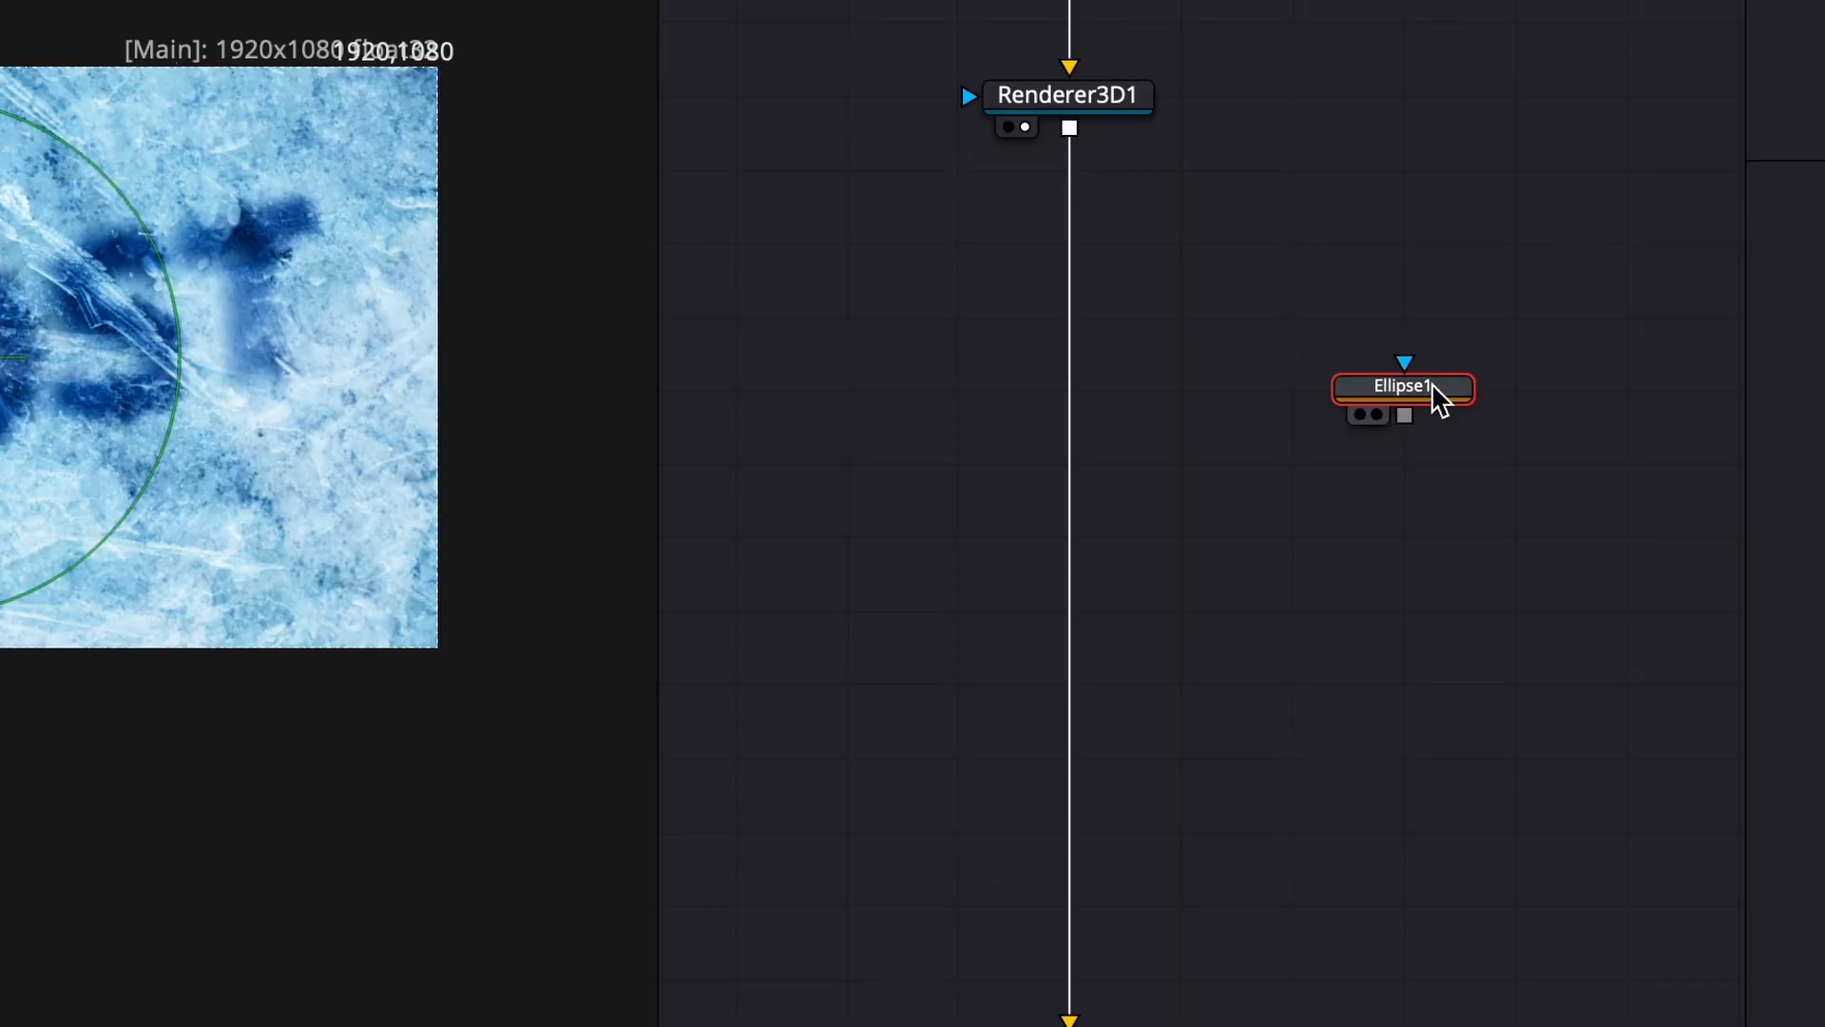
{"action": "left_click", "coordinate": [1438, 582]}
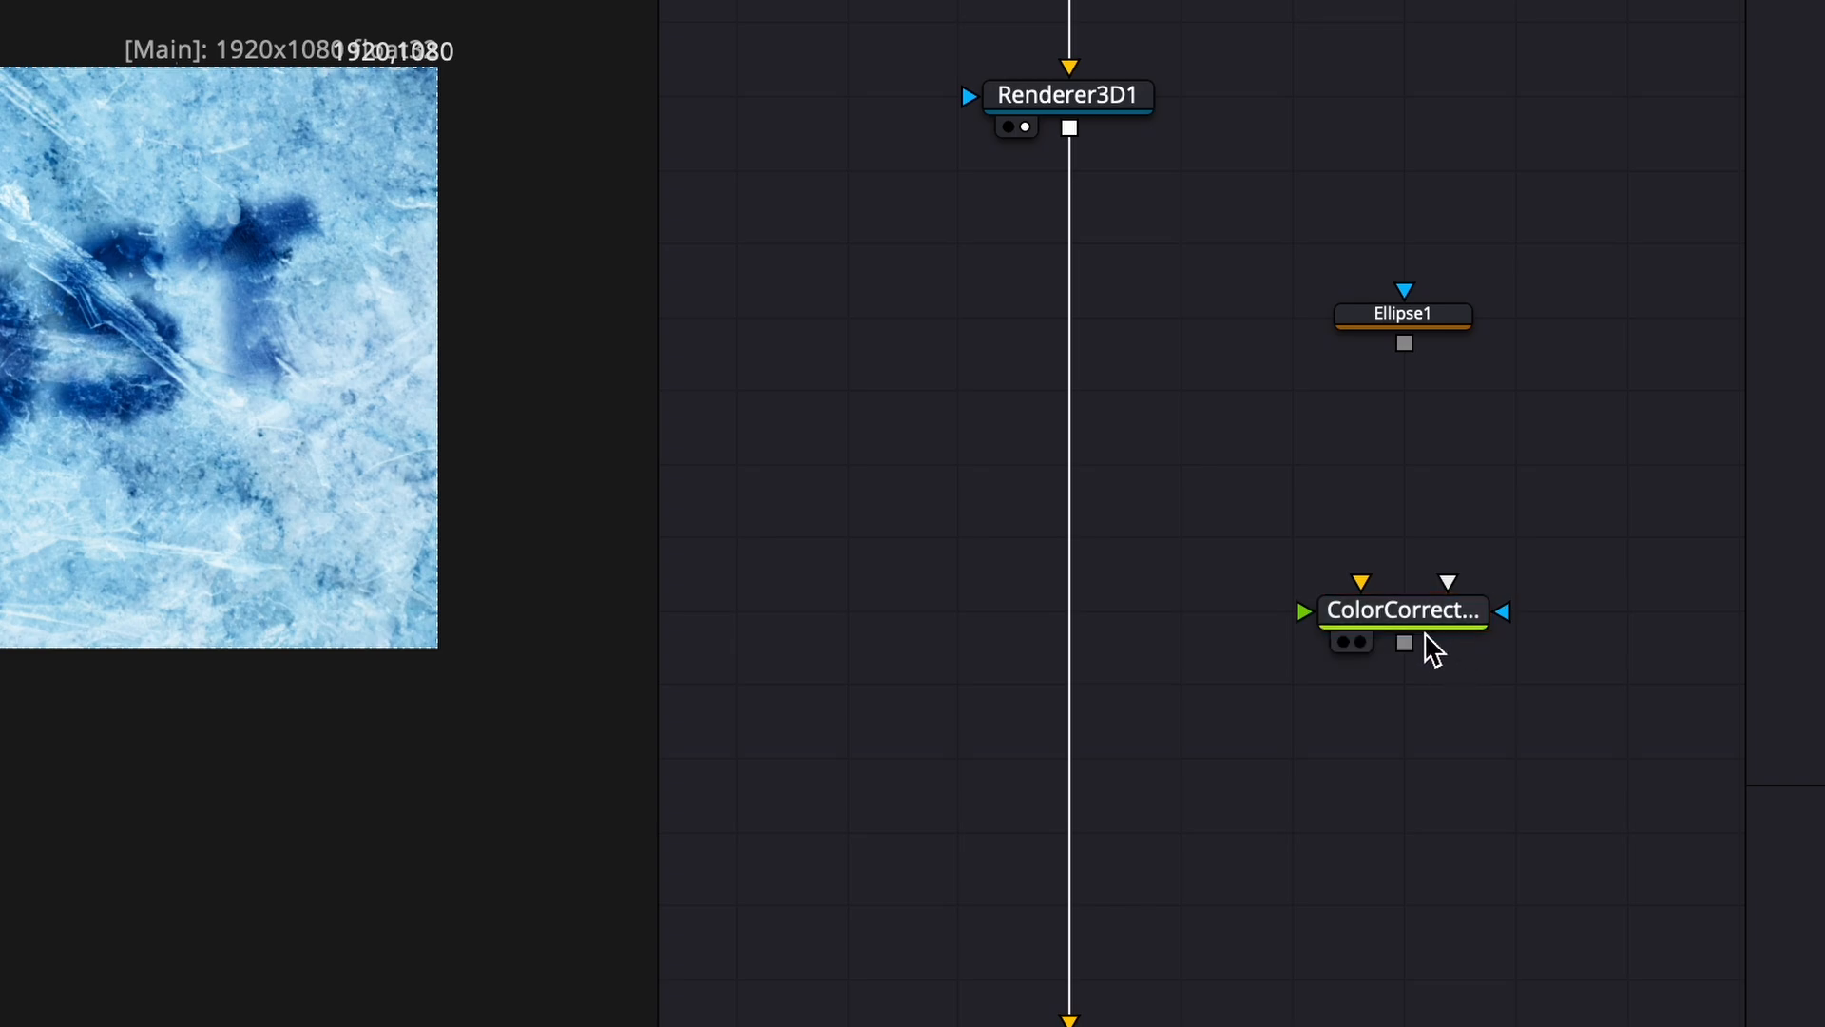
{"action": "left_click_drag", "start_coordinate": [1418, 628], "coordinate": [1416, 337]}
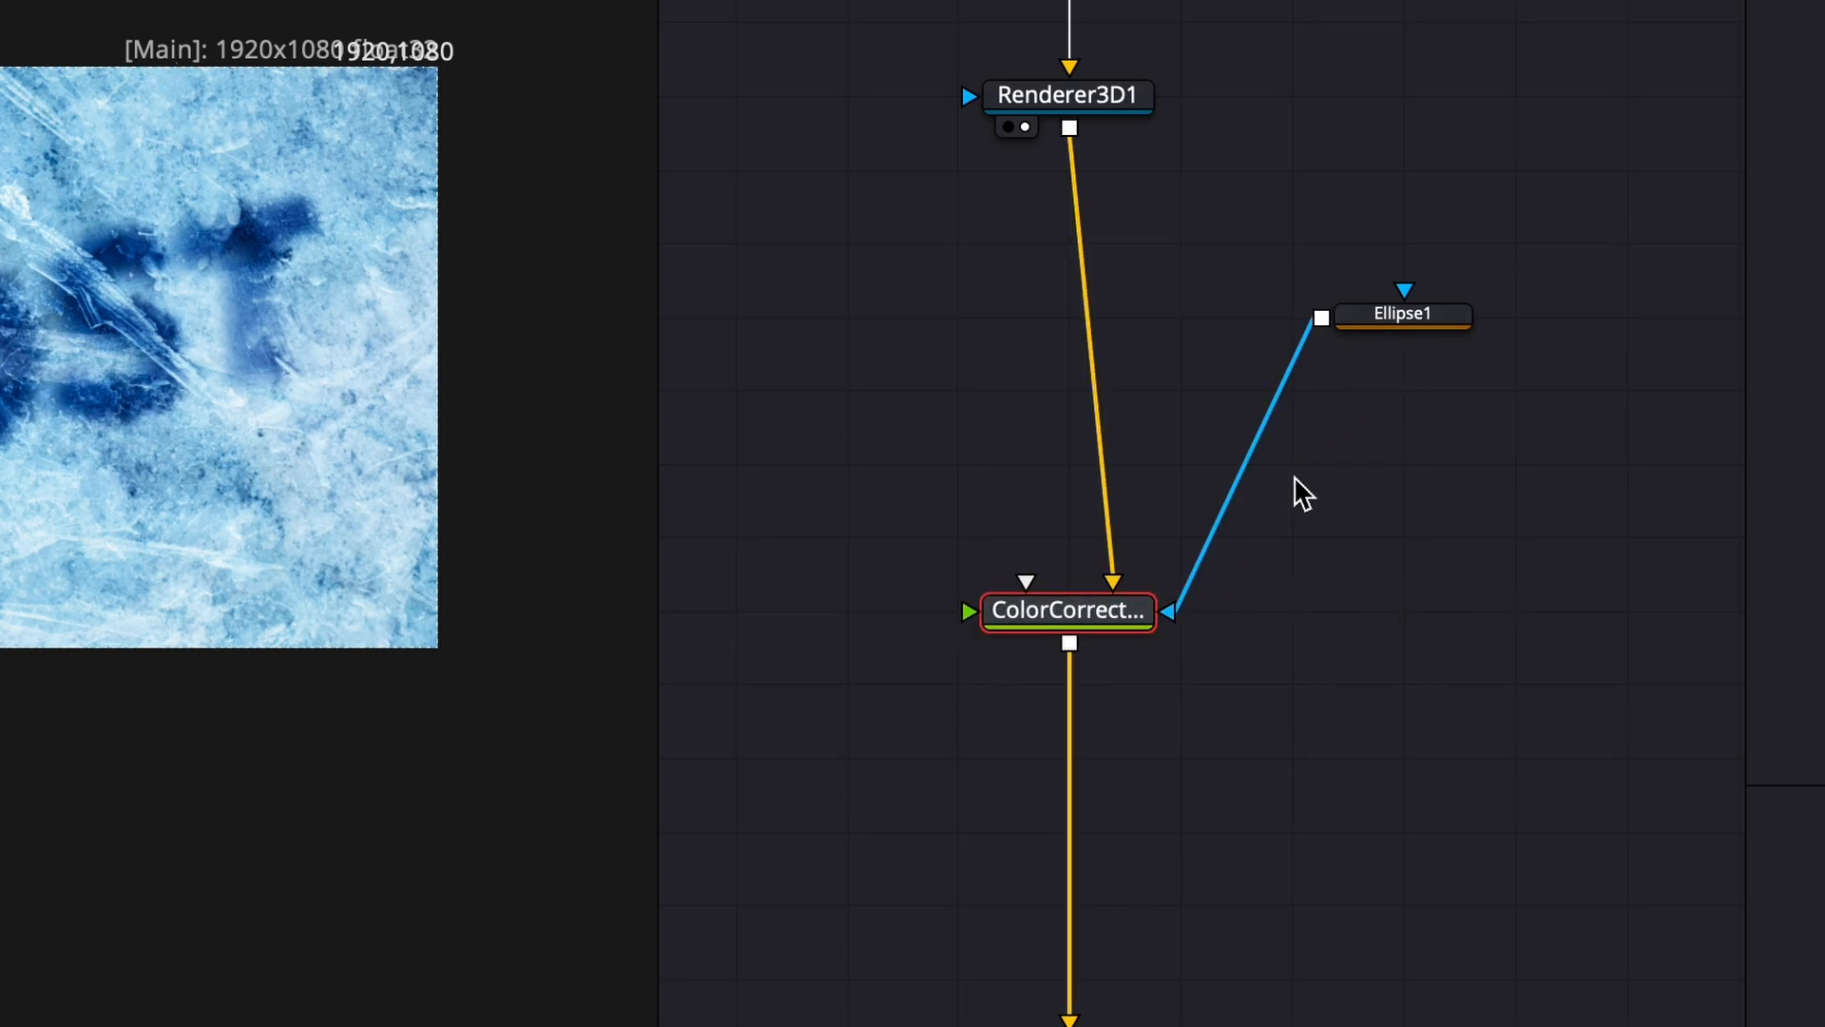
{"action": "left_click", "coordinate": [1255, 462], "text": "alt"}
{"action": "left_click_drag", "start_coordinate": [1254, 462], "coordinate": [1405, 615]}
{"action": "left_click", "coordinate": [1466, 619]}
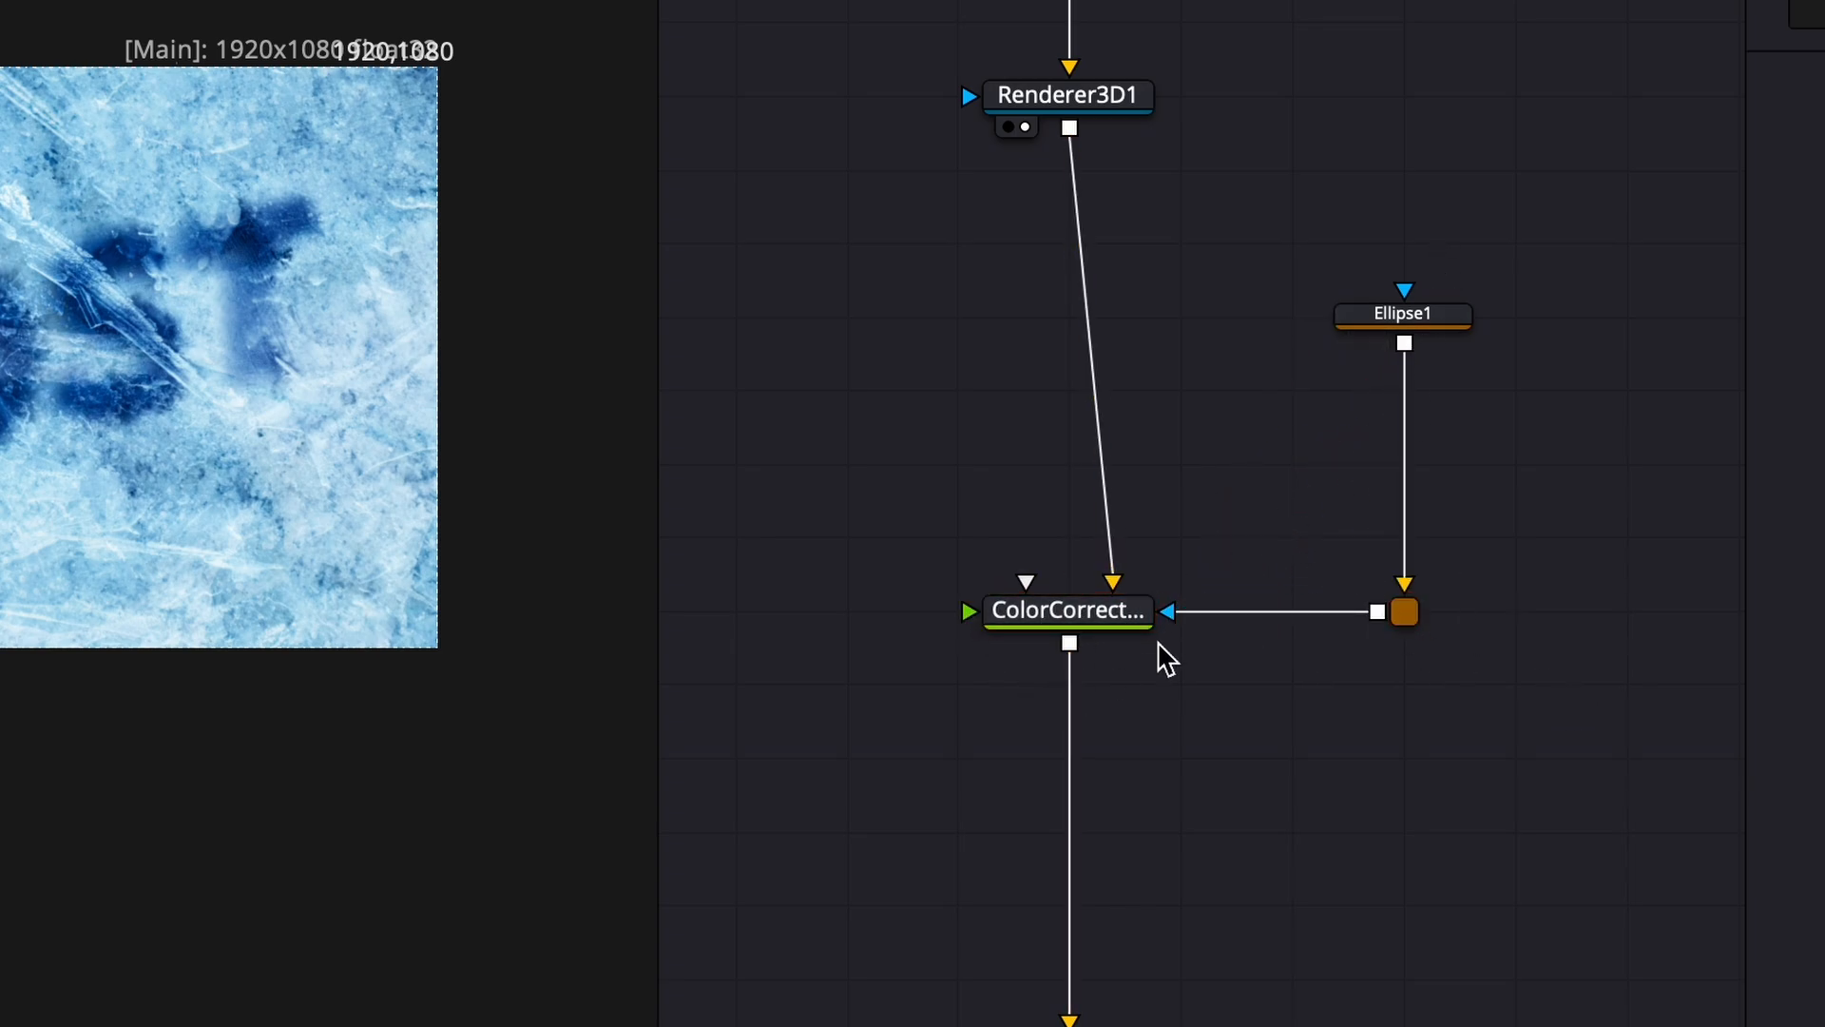
{"action": "left_click", "coordinate": [1416, 328]}
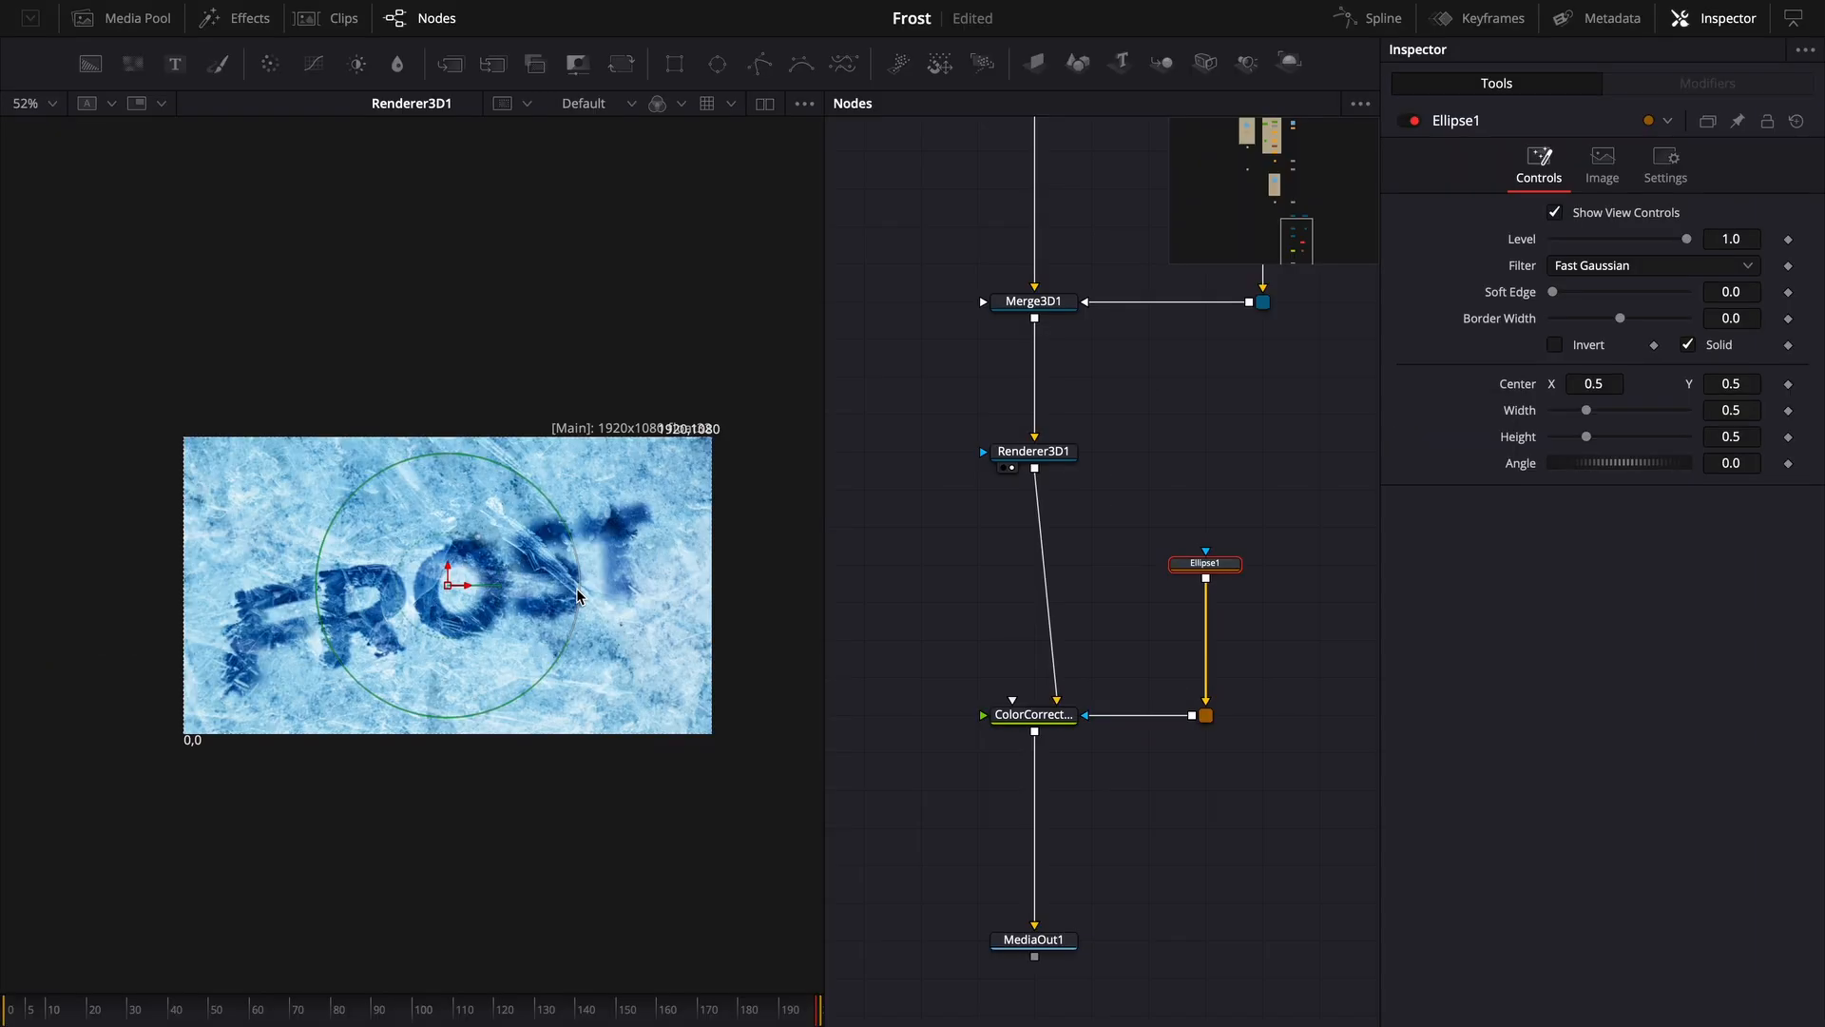
- Enlarge the ellipse mask to nearly fill the frame and soften its edge
{"action": "left_click_drag", "start_coordinate": [180, 378], "coordinate": [418, 390]}
{"action": "left_click_drag", "start_coordinate": [458, 454], "coordinate": [458, 443]}
{"action": "key", "text": "1"}
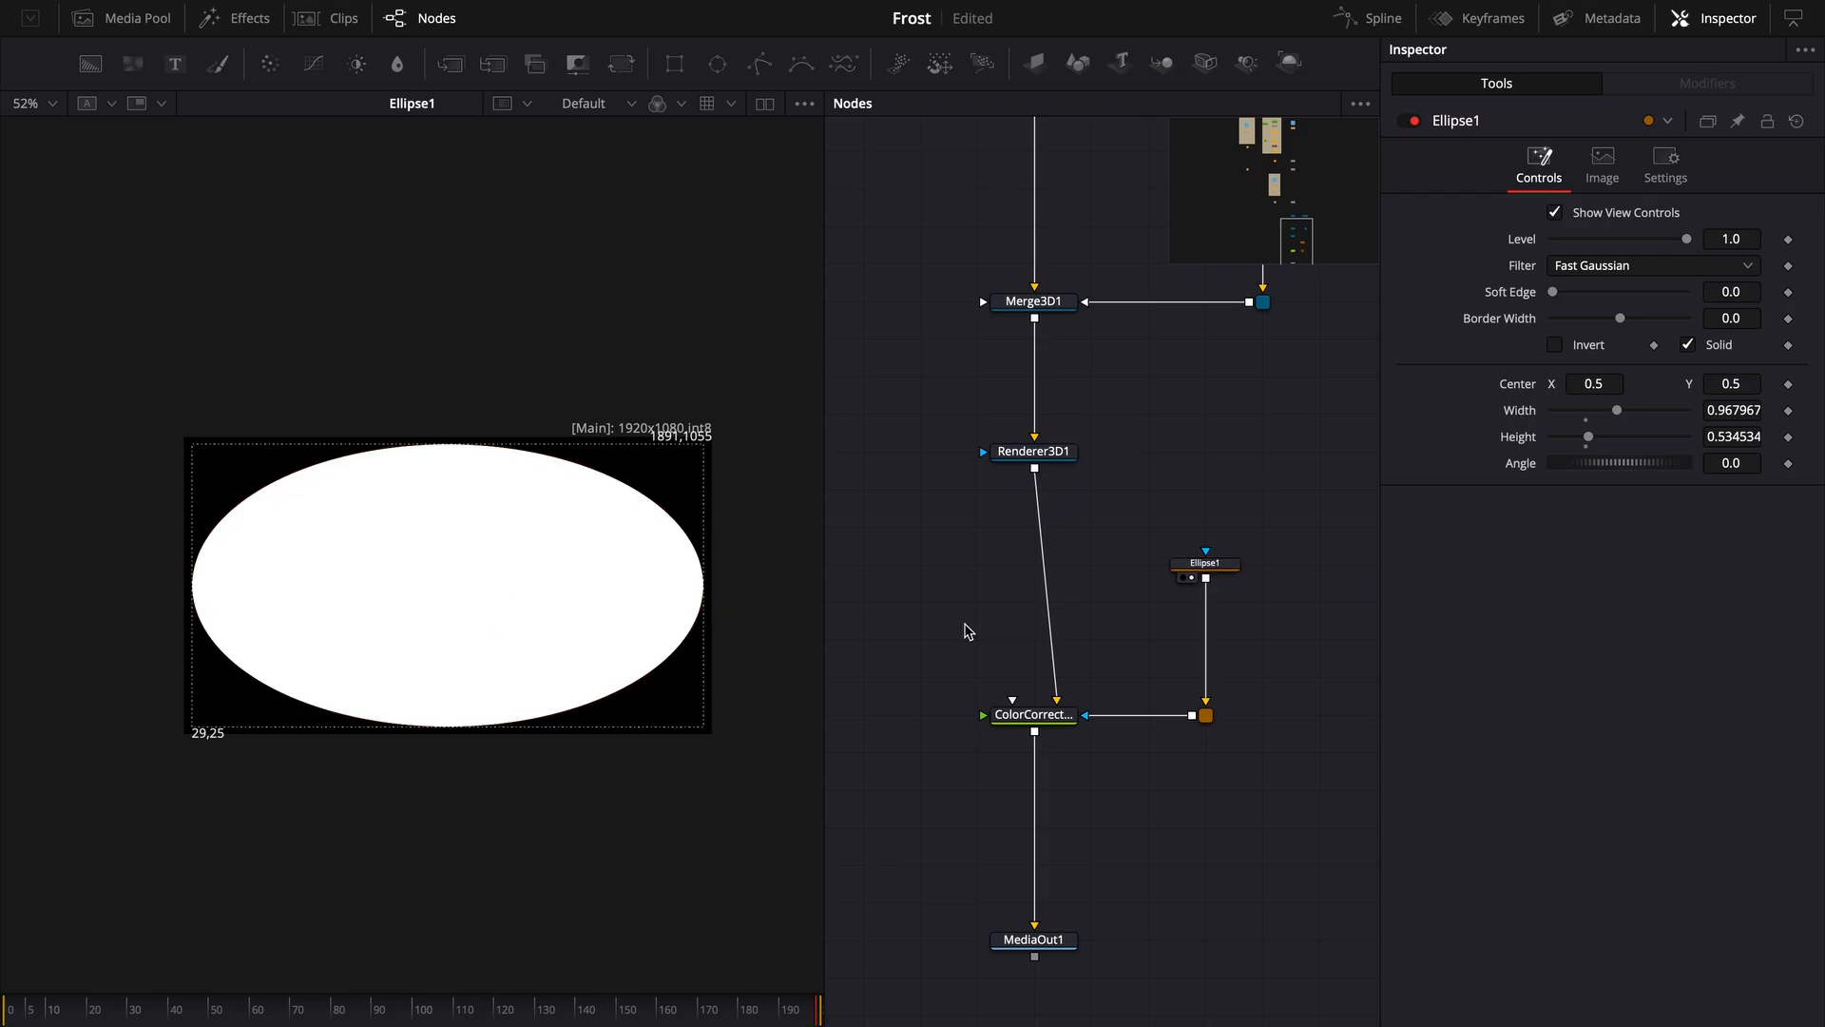
{"action": "left_click_drag", "start_coordinate": [1559, 293], "coordinate": [1578, 293]}
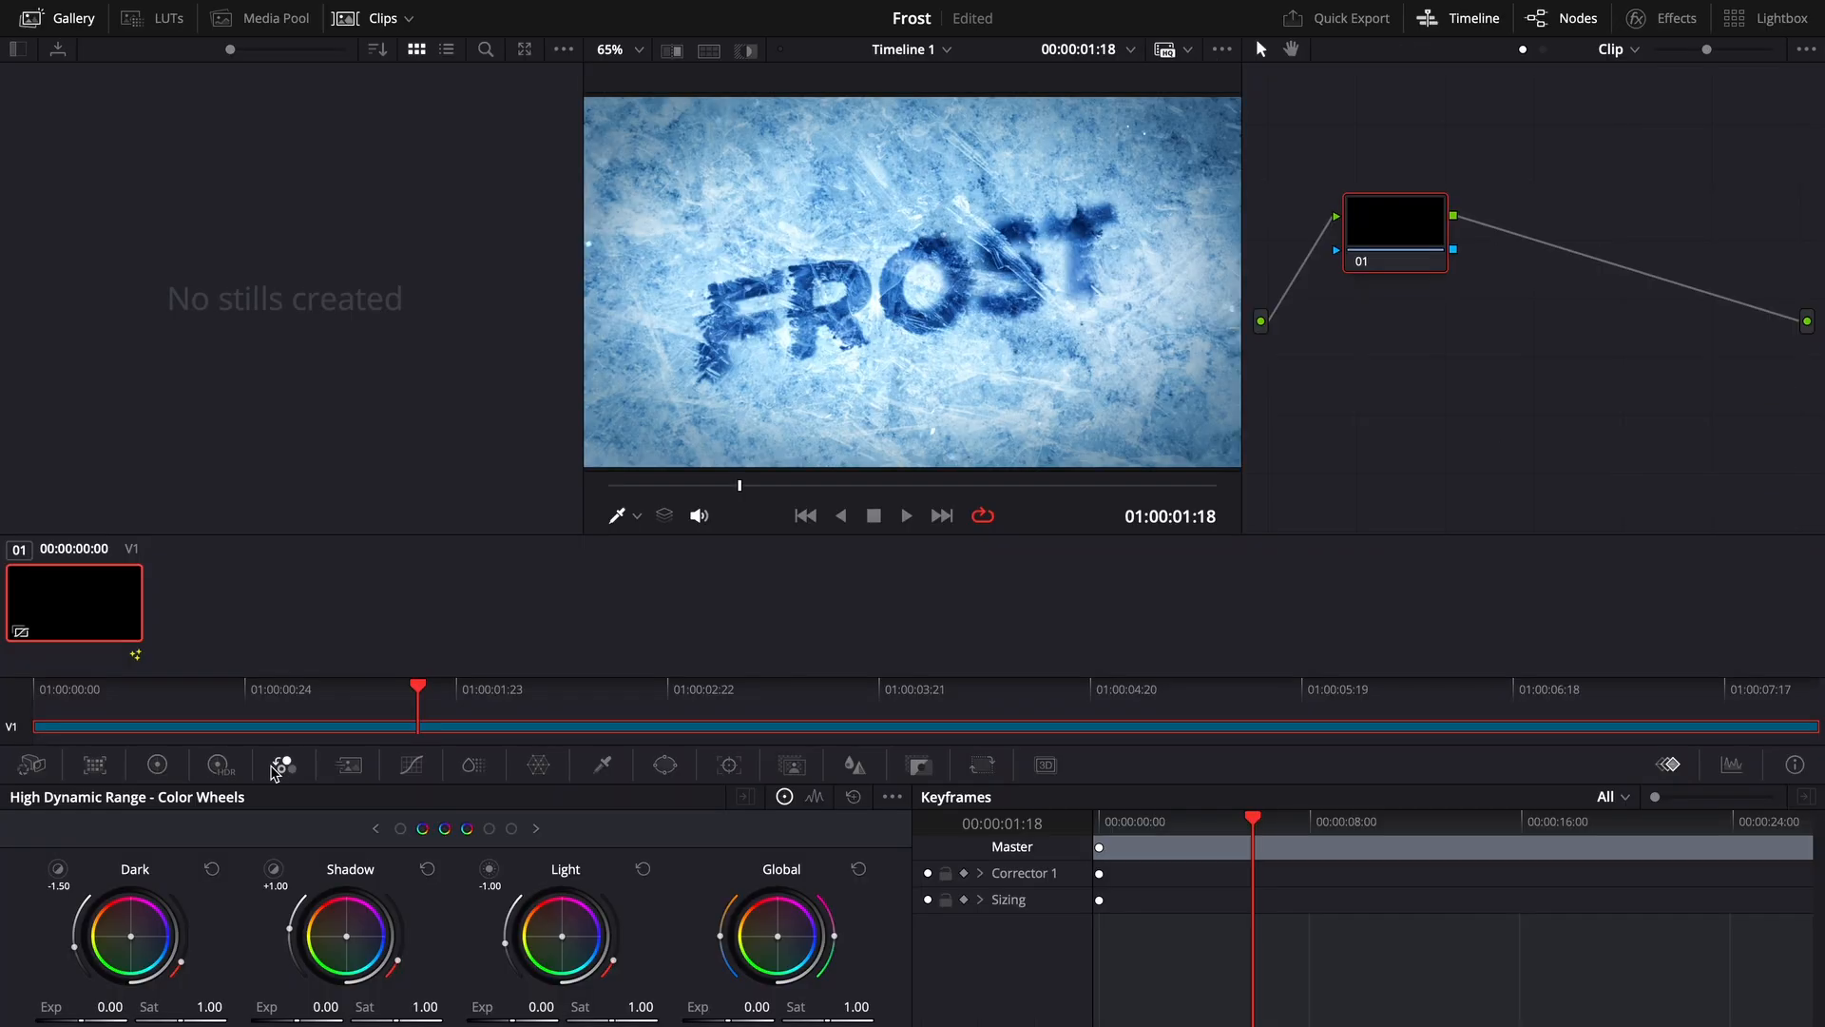
{"action": "left_click", "coordinate": [226, 772]}
{"action": "left_click", "coordinate": [164, 764]}
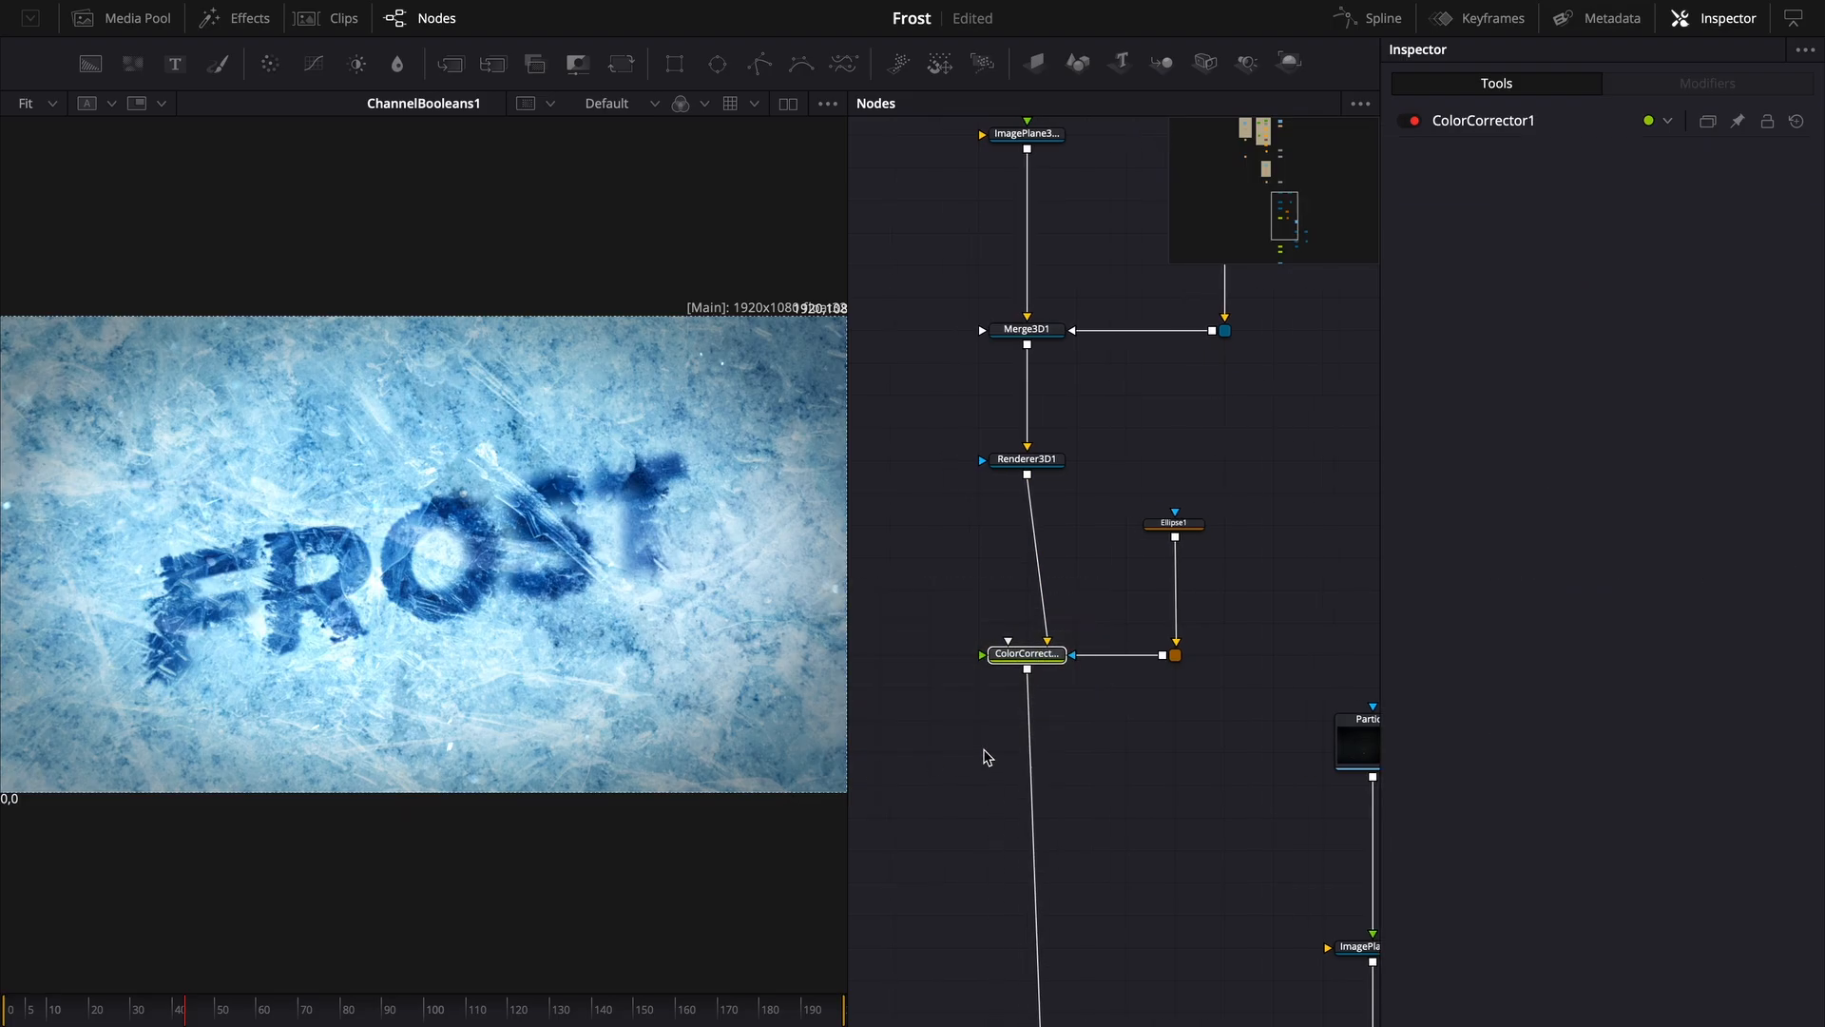
{"action": "key", "text": "ctrl+p"}
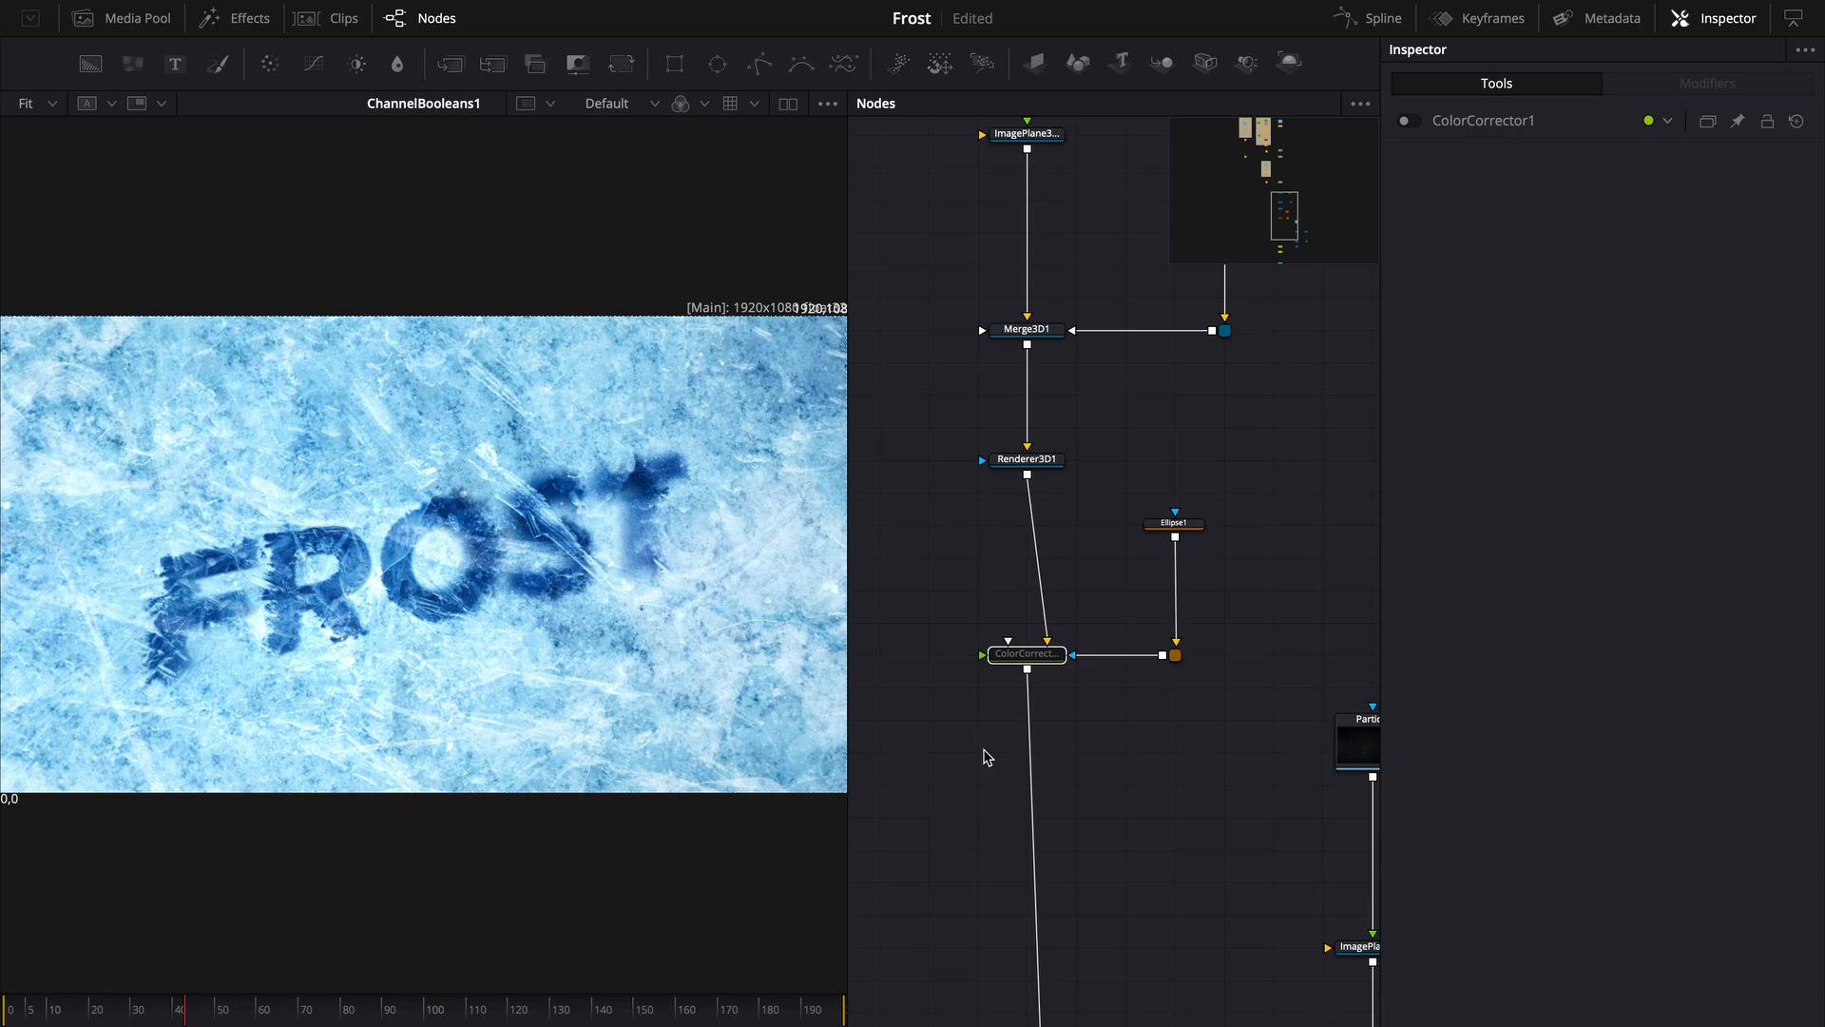